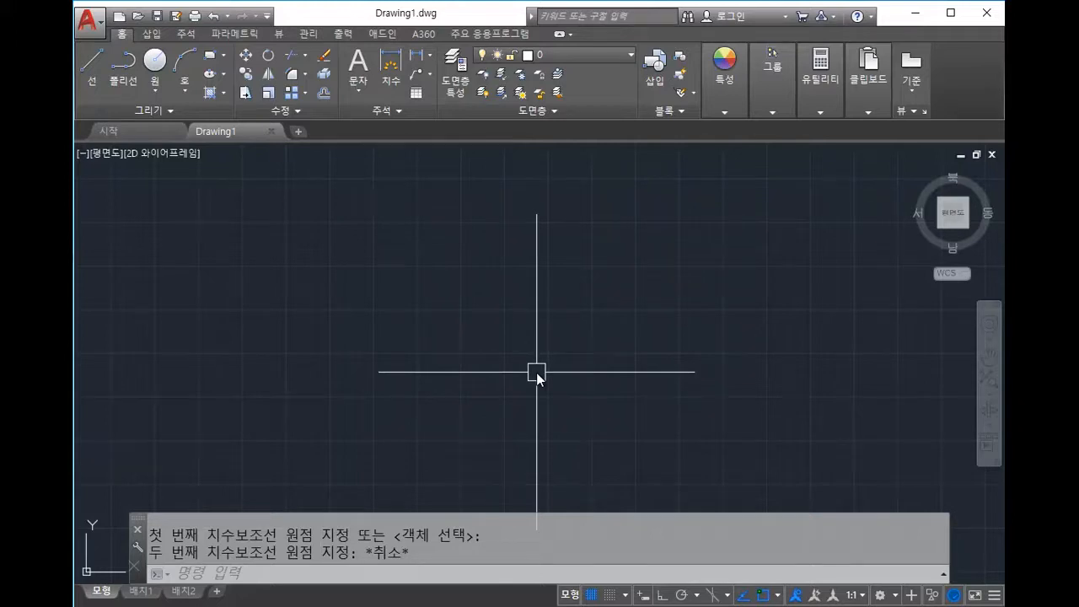
Step: Issue the OPTIONS command, cancelling once and retyping it, to open the Options window
{"action": "type", "text": "option"}
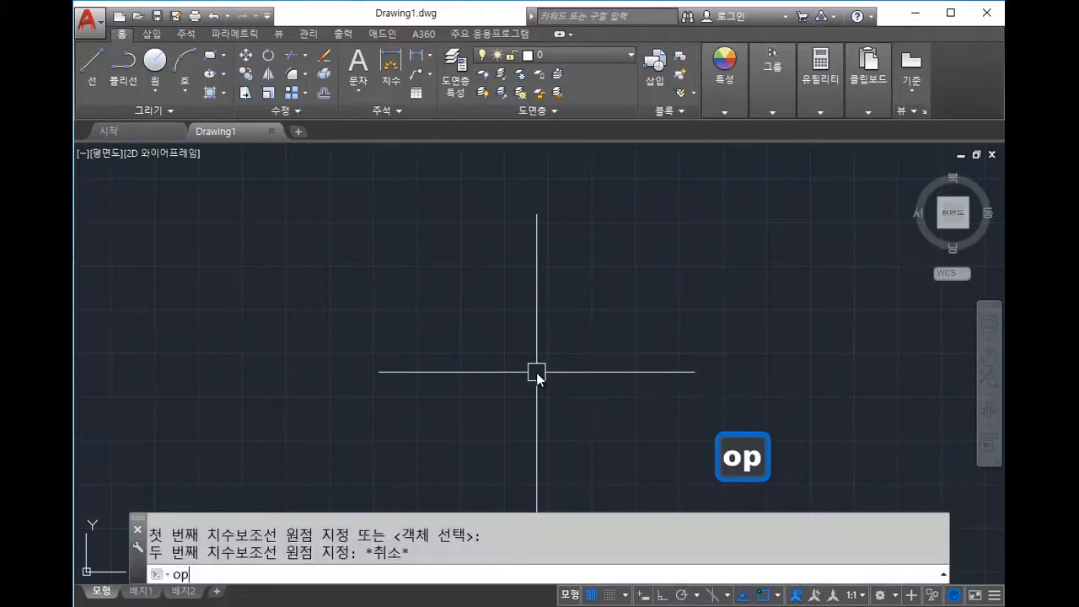
{"action": "key", "text": "Return"}
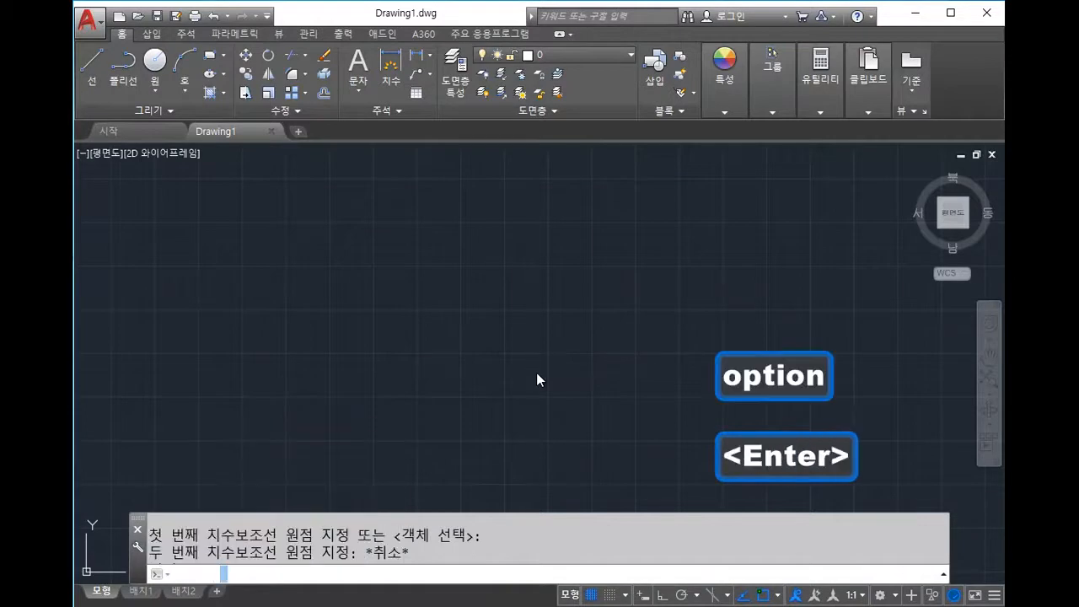
{"action": "key", "text": "Escape"}
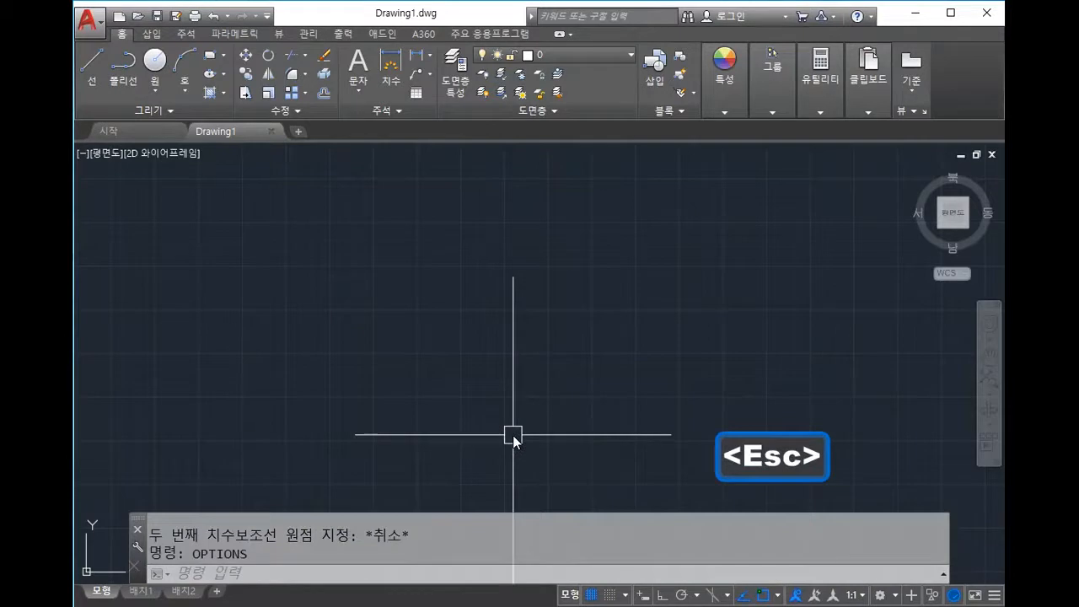
{"action": "type", "text": "options"}
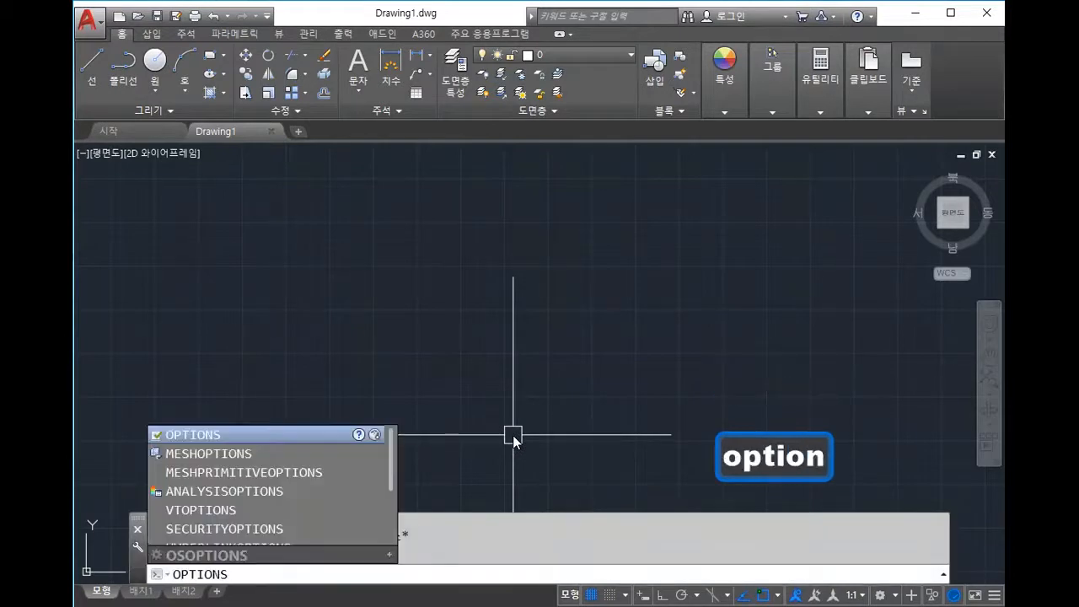
{"action": "key", "text": "Return"}
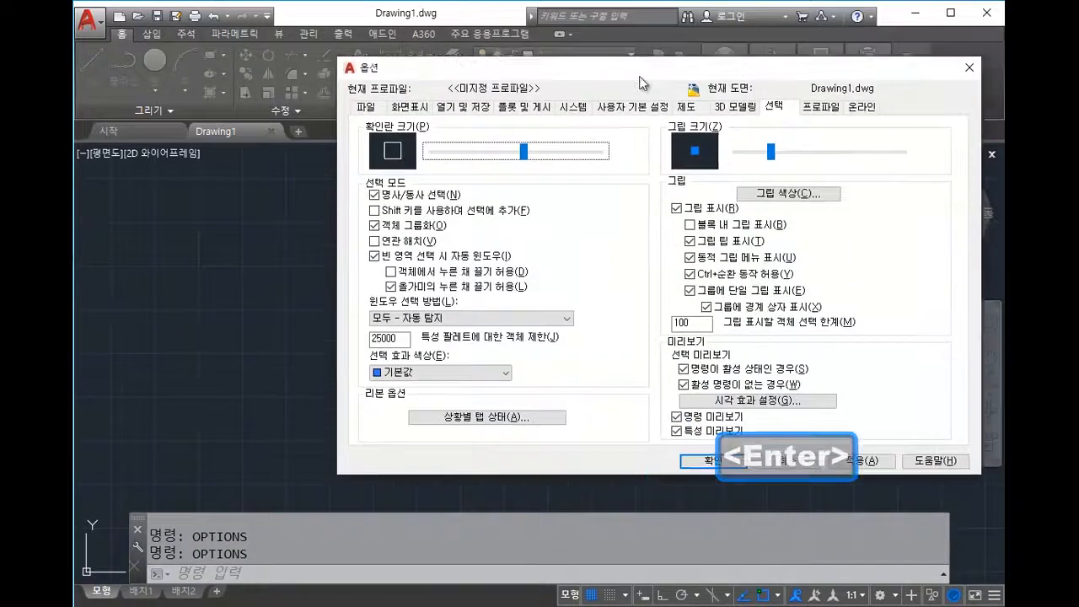
Step: Close the Options dialog, reopen it with the OP alias, and centre it on screen
{"action": "left_click_drag", "start_coordinate": [639, 83], "coordinate": [560, 100]}
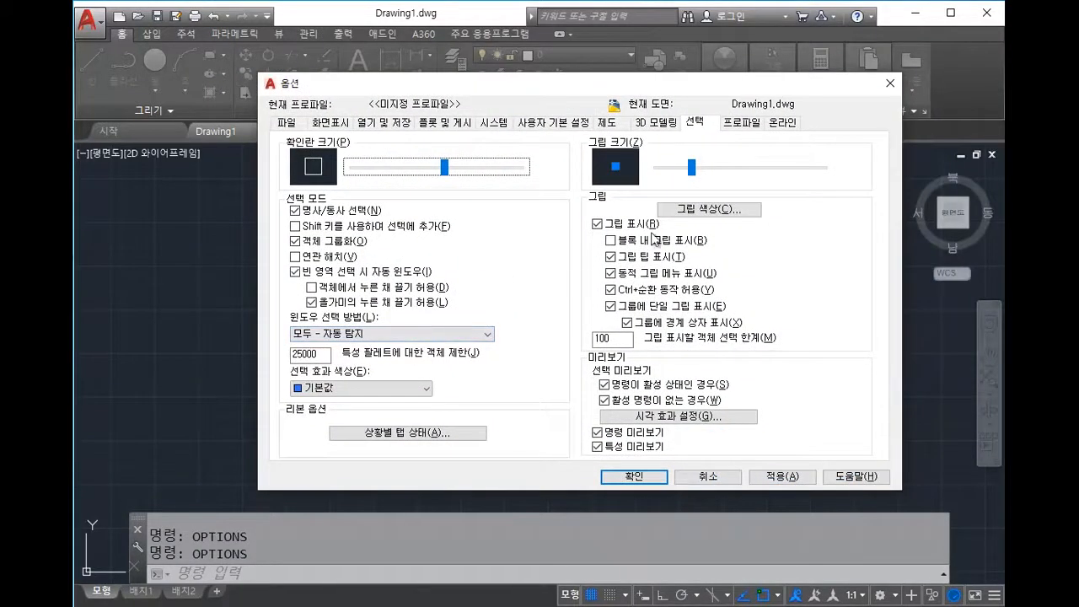
{"action": "left_click", "coordinate": [890, 83]}
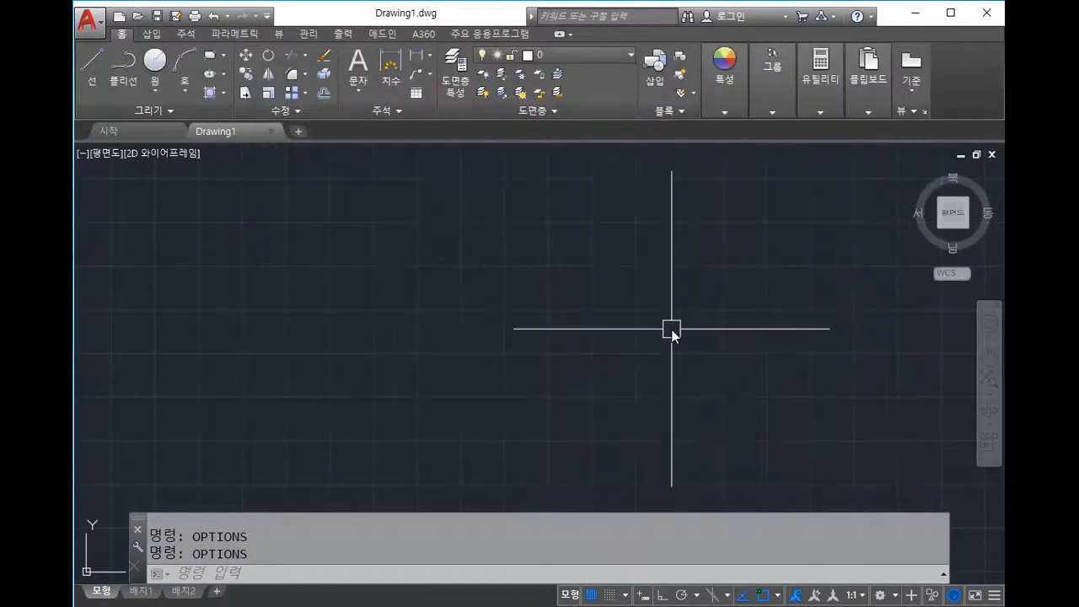
{"action": "type", "text": "op"}
{"action": "key", "text": "space"}
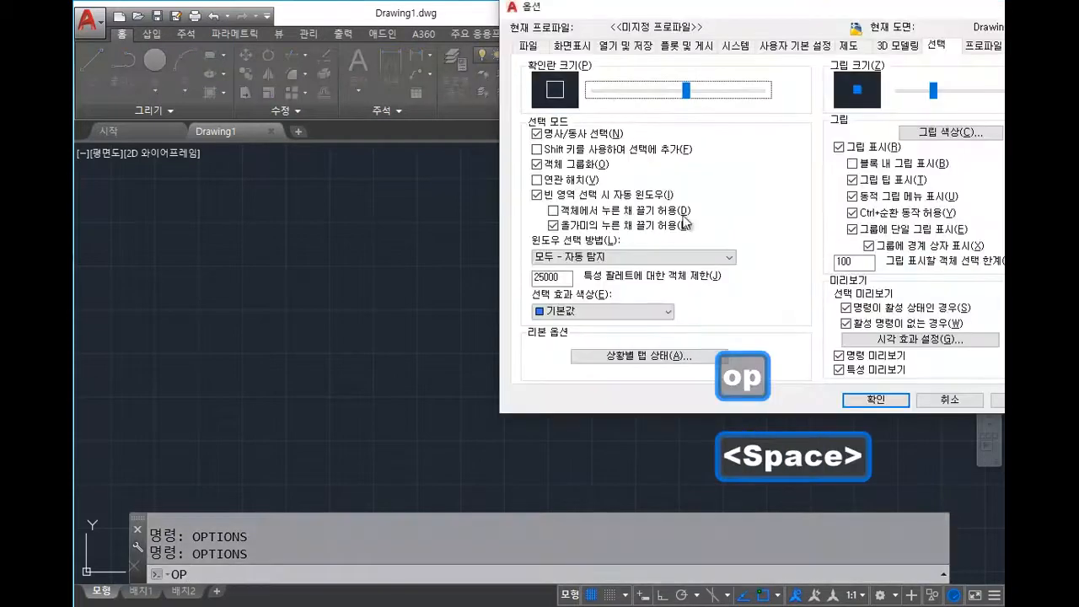
{"action": "left_click_drag", "start_coordinate": [744, 14], "coordinate": [381, 135]}
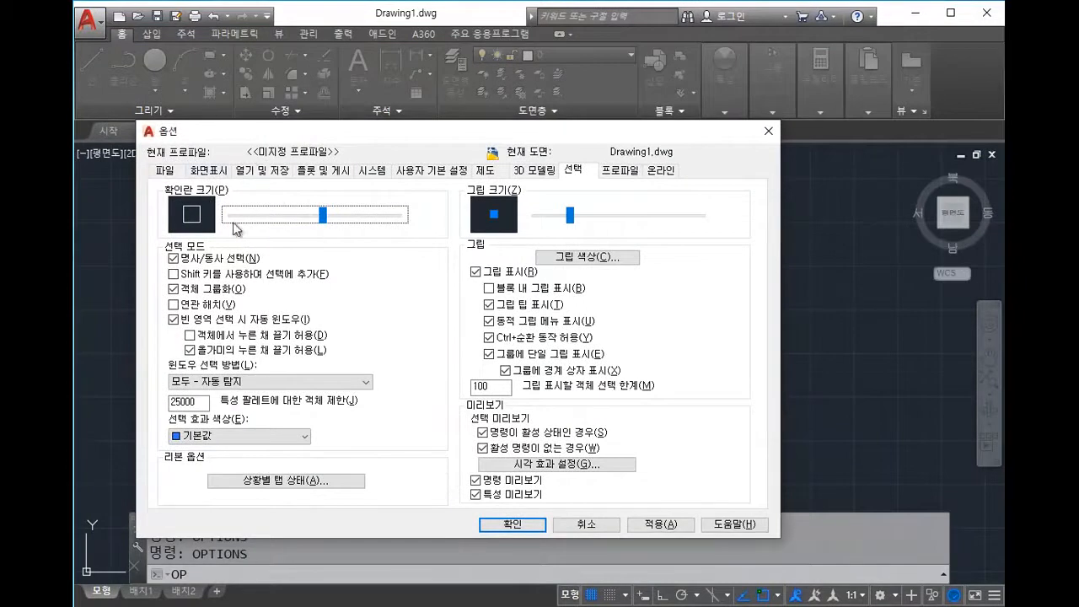
Step: Browse the Files (파일) and Open and Save (열기 및 저장) tabs, ending on Display (화면표시)
{"action": "left_click", "coordinate": [205, 176]}
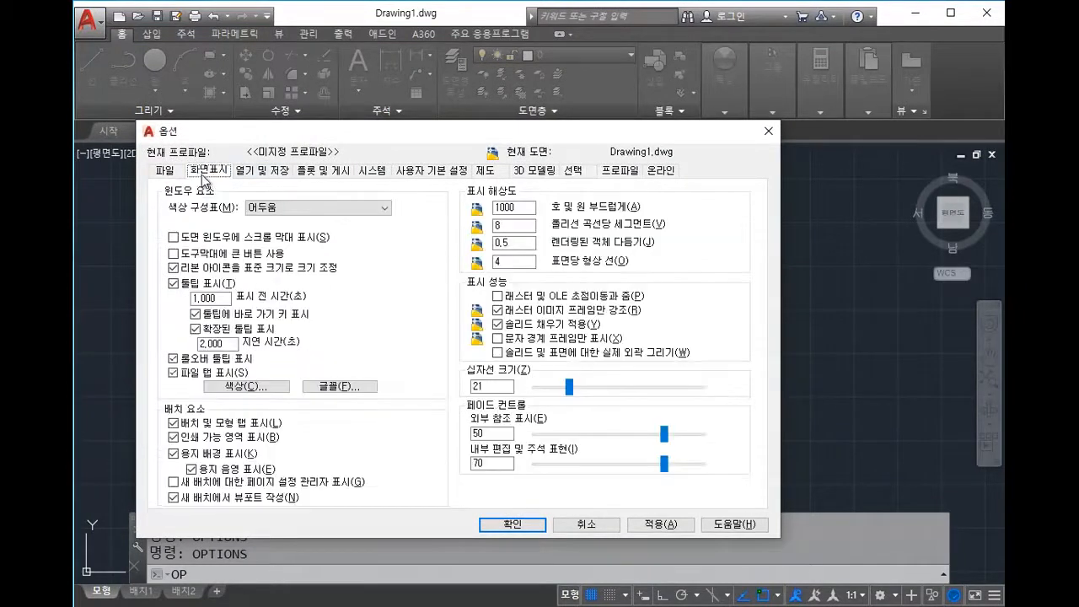
{"action": "left_click", "coordinate": [167, 173]}
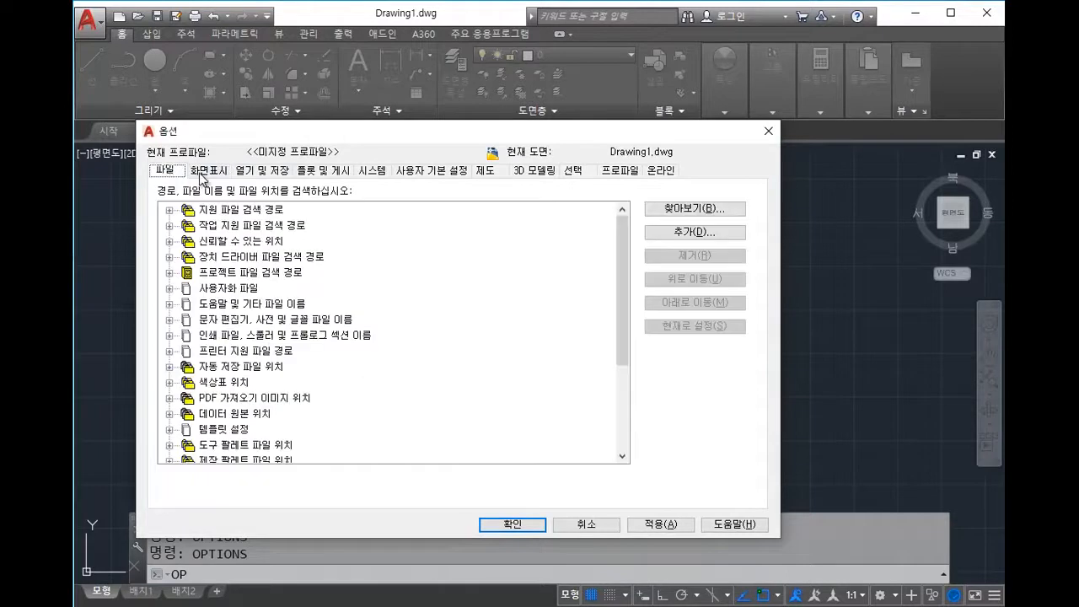
{"action": "left_click", "coordinate": [204, 178]}
{"action": "left_click", "coordinate": [180, 175]}
{"action": "left_click", "coordinate": [217, 175]}
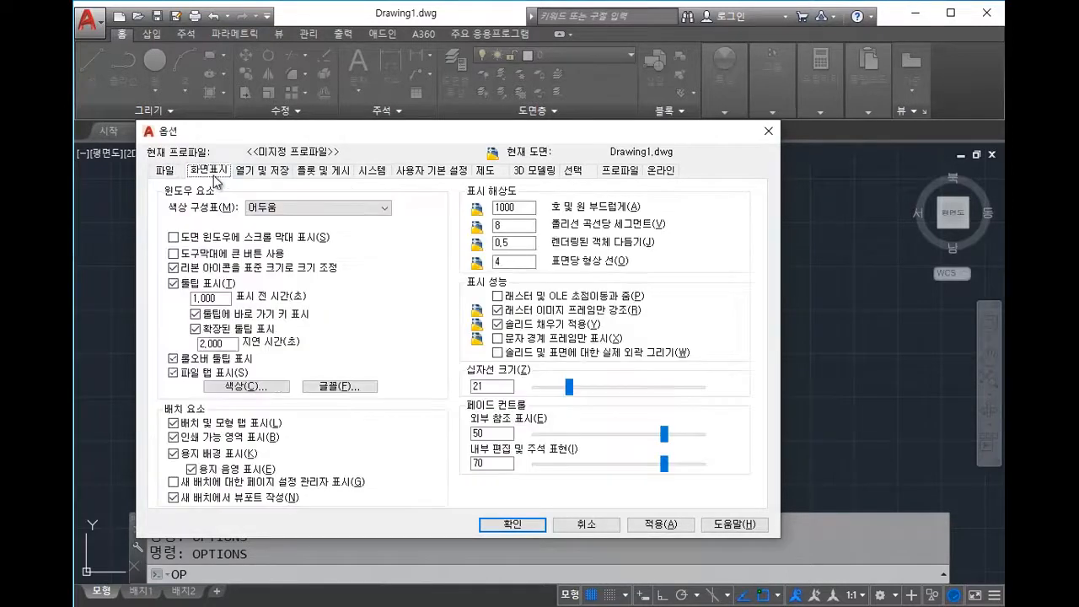
{"action": "left_click", "coordinate": [250, 174]}
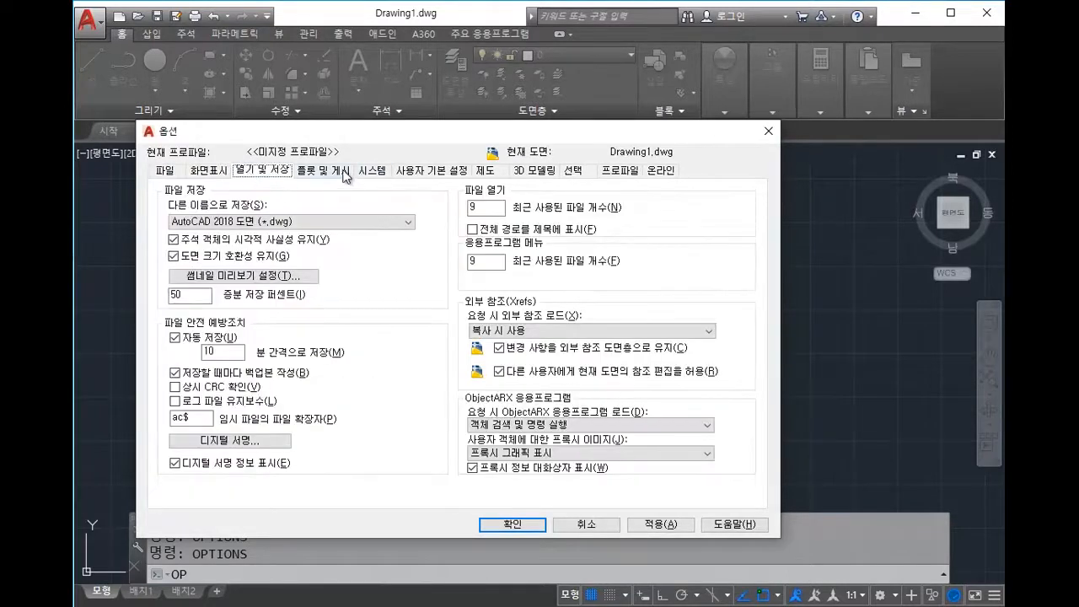
{"action": "left_click", "coordinate": [211, 174]}
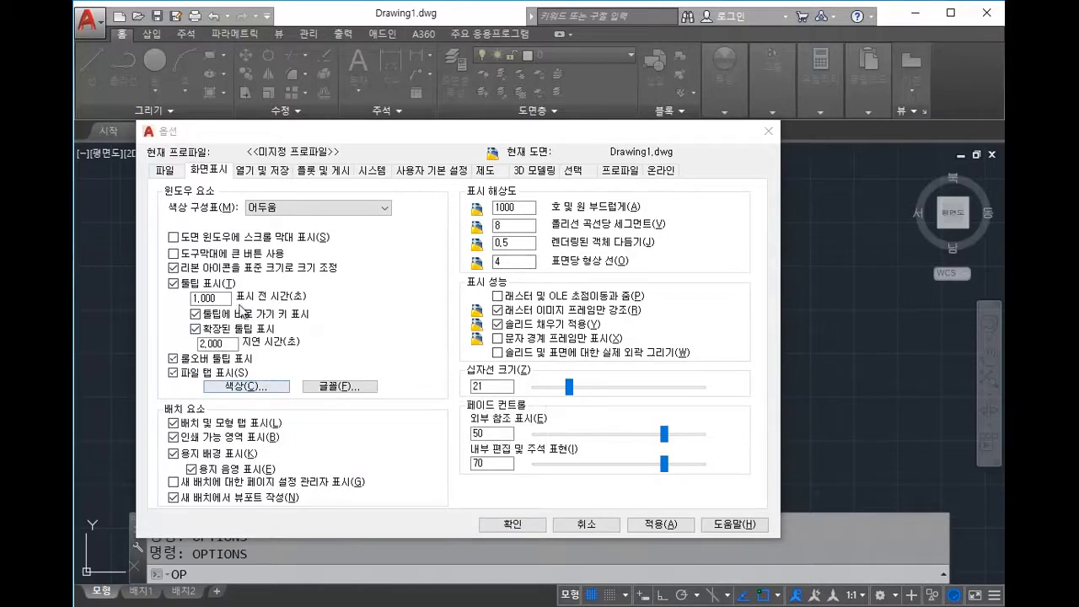
Step: Set the 2D model space background colour to white (흰색), apply, and close Options
{"action": "left_click", "coordinate": [237, 392]}
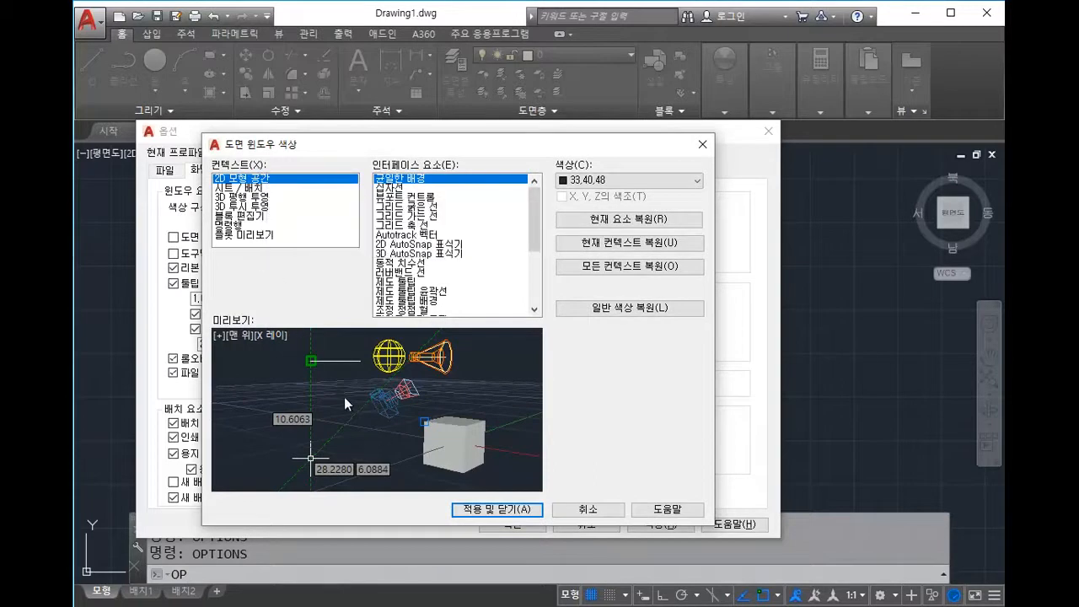
{"action": "left_click", "coordinate": [276, 217]}
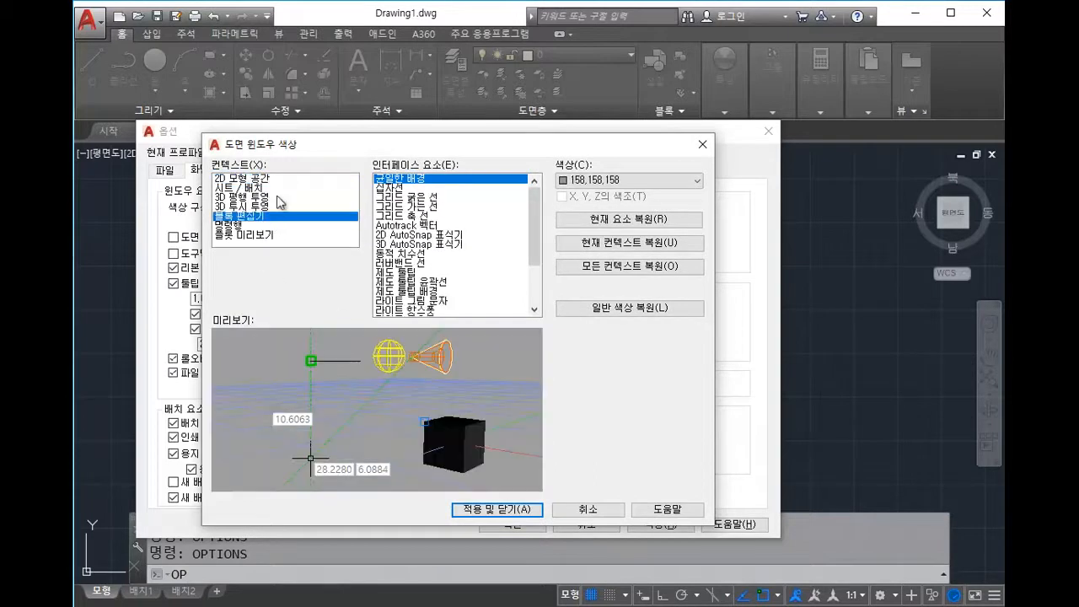
{"action": "left_click", "coordinate": [278, 179]}
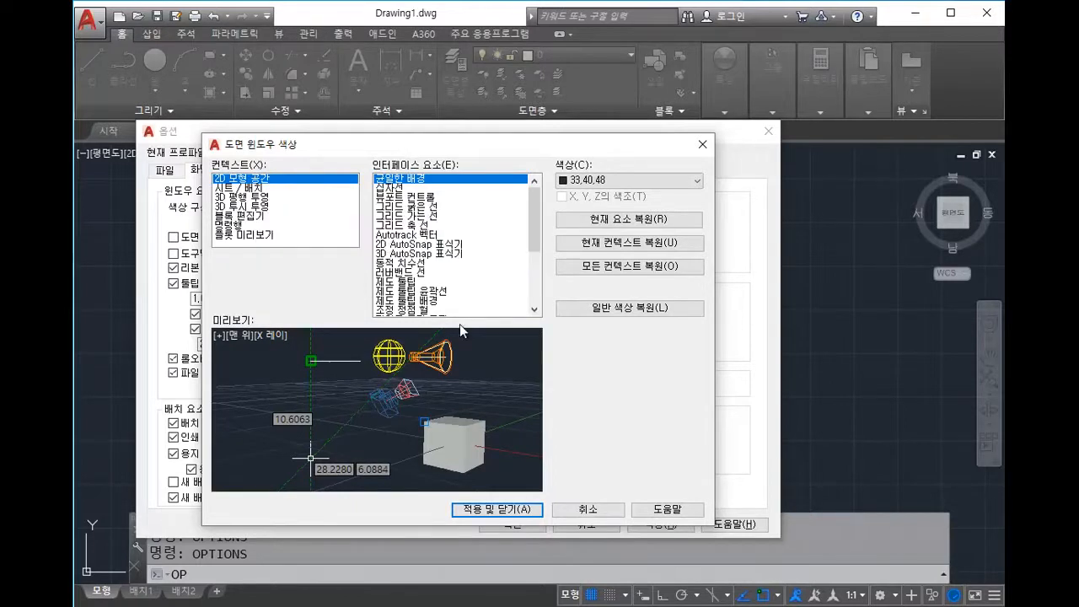
{"action": "left_click", "coordinate": [626, 182]}
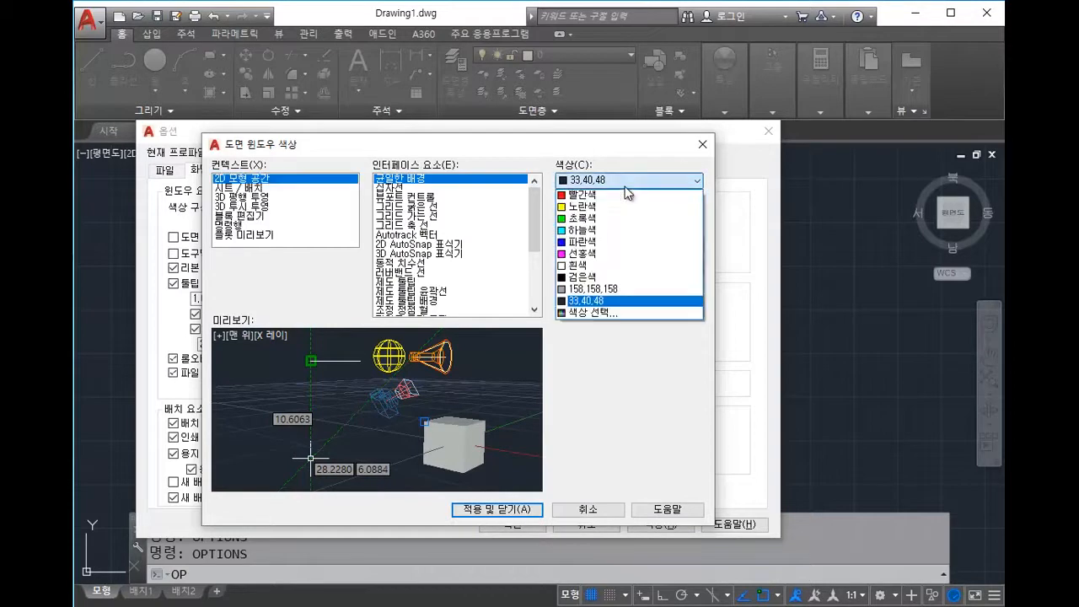
{"action": "left_click", "coordinate": [622, 265]}
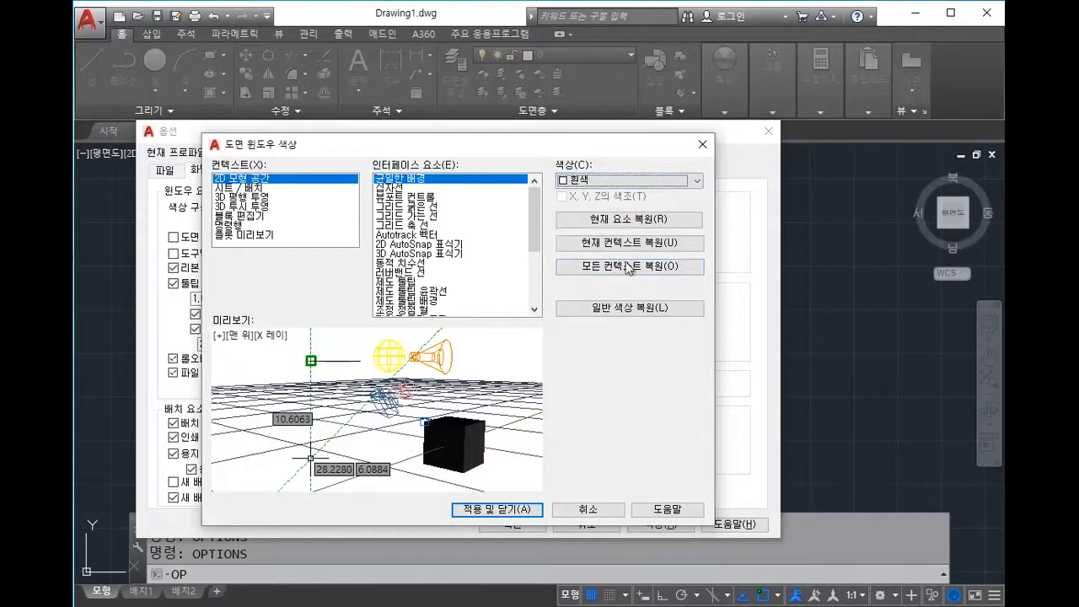
{"action": "left_click", "coordinate": [527, 511]}
{"action": "left_click", "coordinate": [490, 525]}
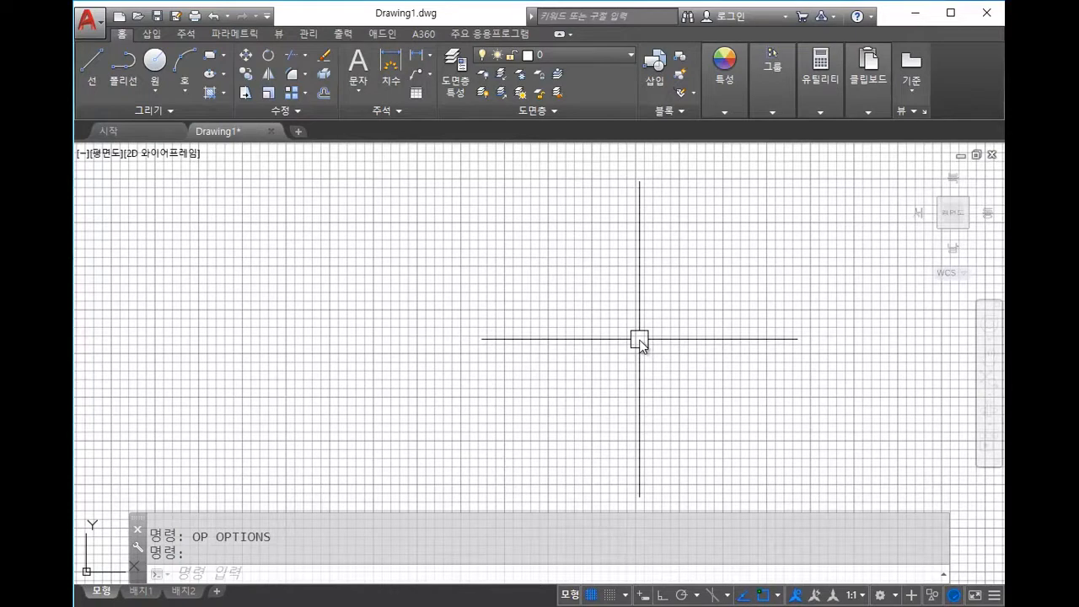
Step: Reopen Options with OP and set the 2D model space background to black (검은색)
{"action": "type", "text": "op"}
{"action": "key", "text": "Return"}
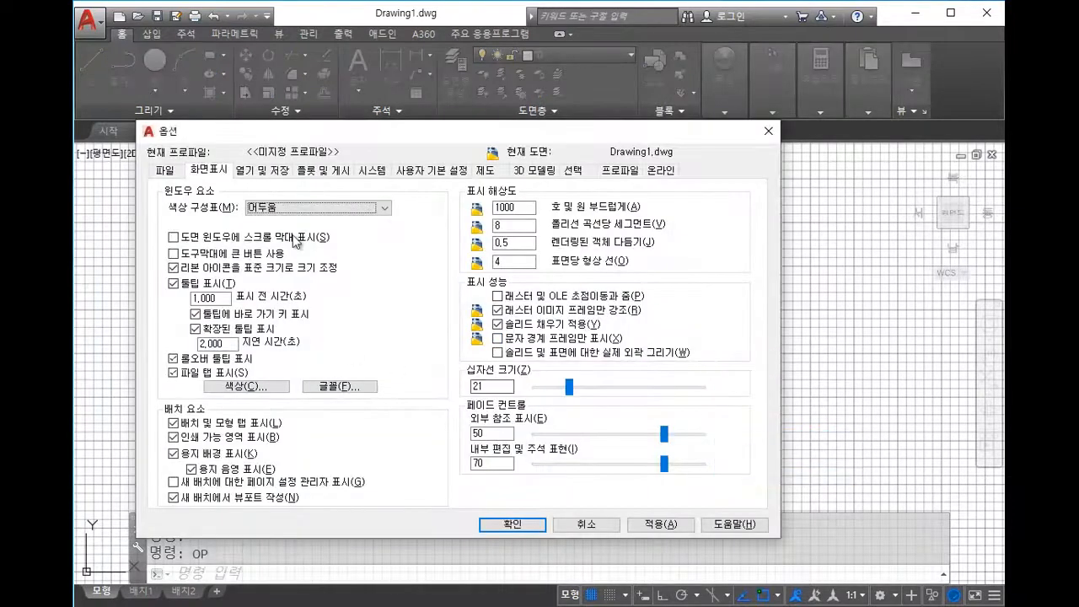
{"action": "left_click", "coordinate": [278, 386]}
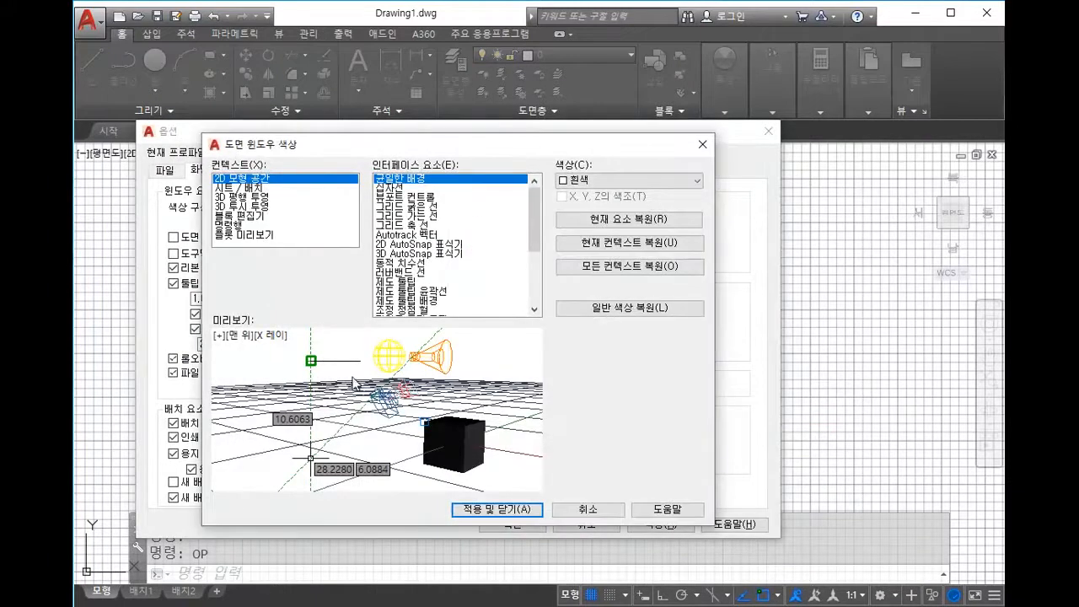
{"action": "left_click", "coordinate": [620, 177]}
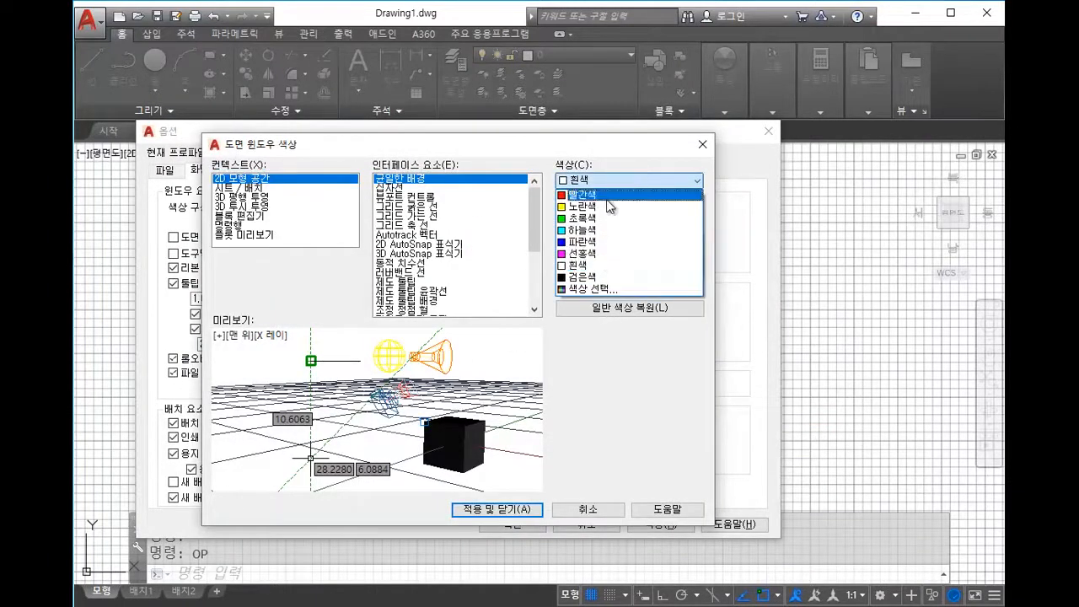
{"action": "left_click", "coordinate": [595, 281]}
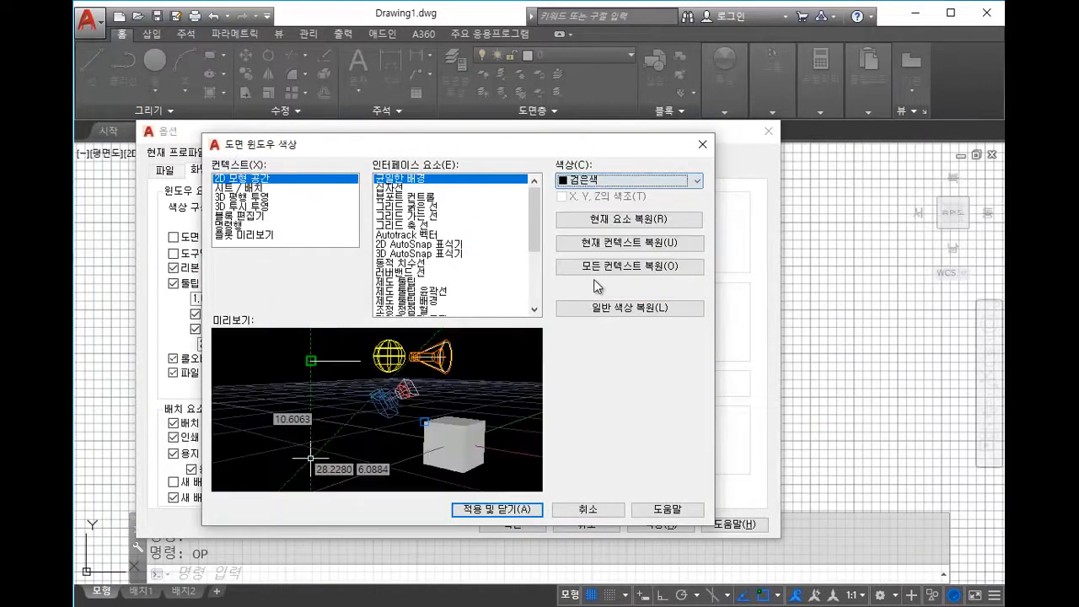
{"action": "left_click", "coordinate": [493, 509]}
{"action": "left_click", "coordinate": [501, 522]}
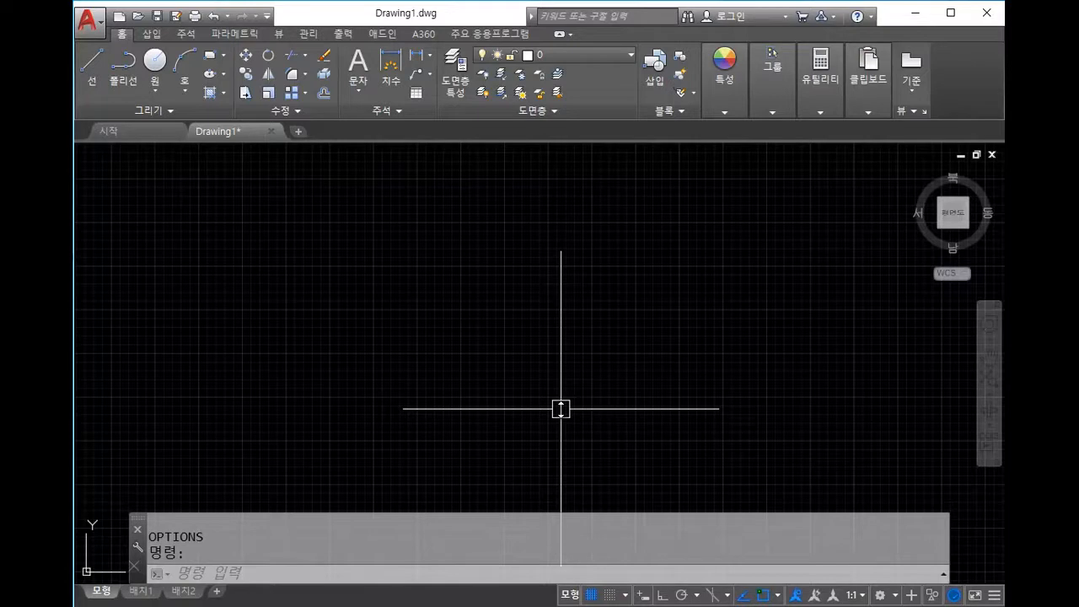
Step: Zoom out and pan until the coordinate origin sits near the lower left of the drawing area
{"action": "scroll", "coordinate": [373, 337], "scroll_direction": "down", "scroll_amount": 2}
{"action": "scroll", "coordinate": [382, 344], "scroll_direction": "down", "scroll_amount": 3}
{"action": "scroll", "coordinate": [414, 366], "scroll_direction": "up", "scroll_amount": 3}
{"action": "scroll", "coordinate": [415, 366], "scroll_direction": "down", "scroll_amount": 1}
{"action": "middle_click_drag", "start_coordinate": [428, 367], "coordinate": [513, 422]}
{"action": "middle_click_drag", "start_coordinate": [679, 402], "coordinate": [609, 402]}
{"action": "scroll", "coordinate": [609, 401], "scroll_direction": "down", "scroll_amount": 2}
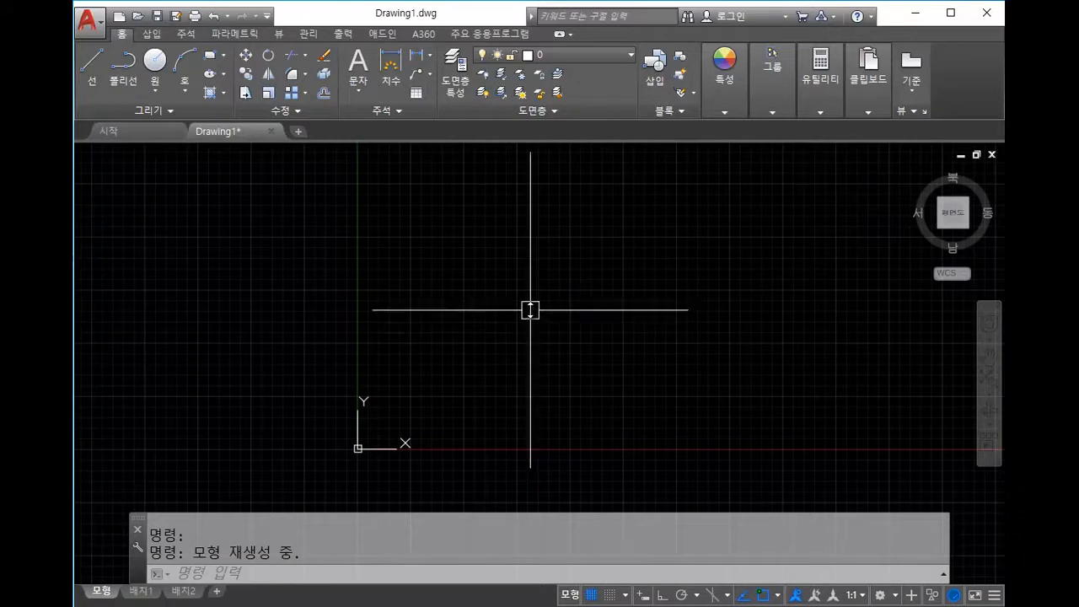
{"action": "middle_click_drag", "start_coordinate": [680, 253], "coordinate": [484, 280]}
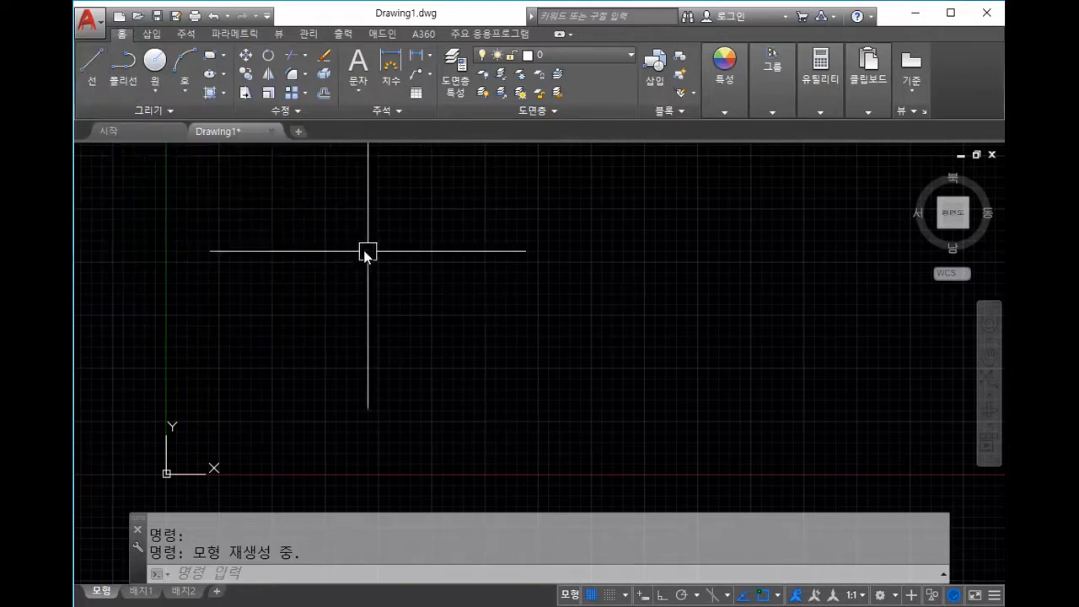
Step: Draw a single diagonal line with the Line tool, then select and deselect it
{"action": "left_click", "coordinate": [90, 74]}
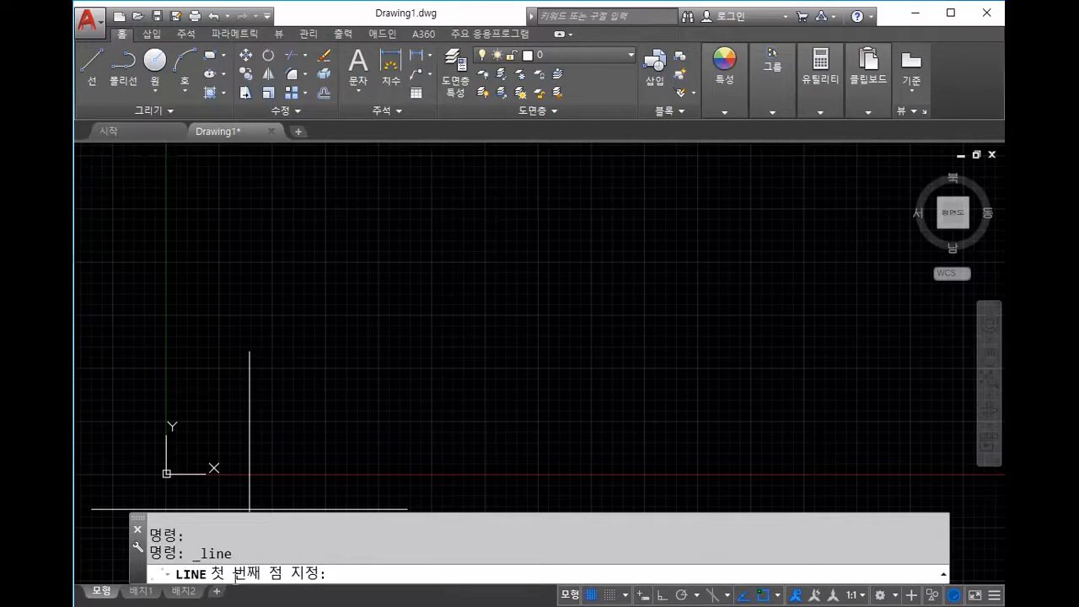
{"action": "left_click", "coordinate": [280, 357]}
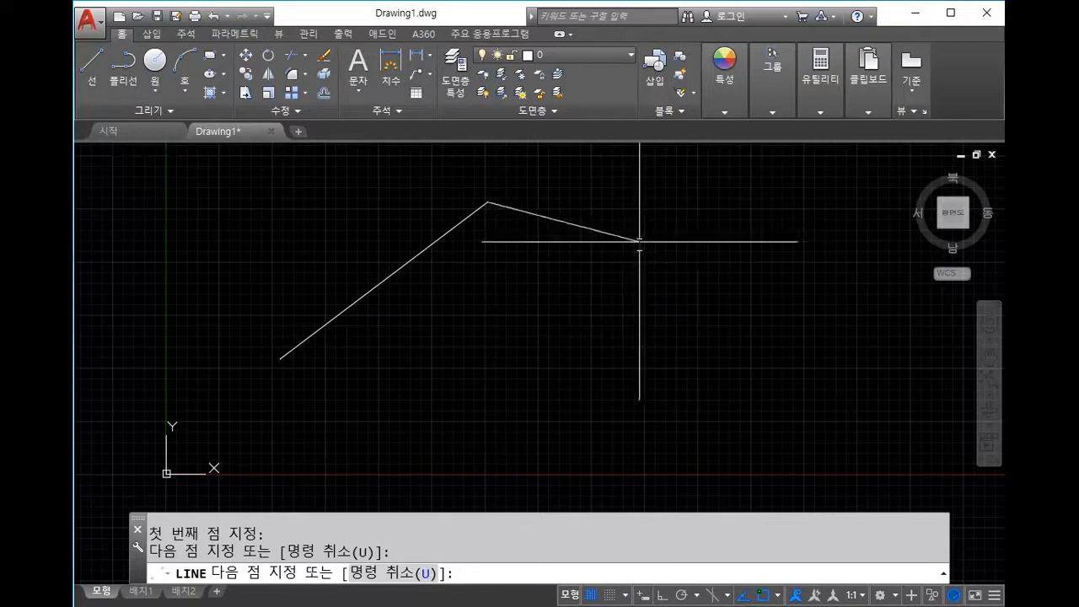
{"action": "key", "text": "Escape"}
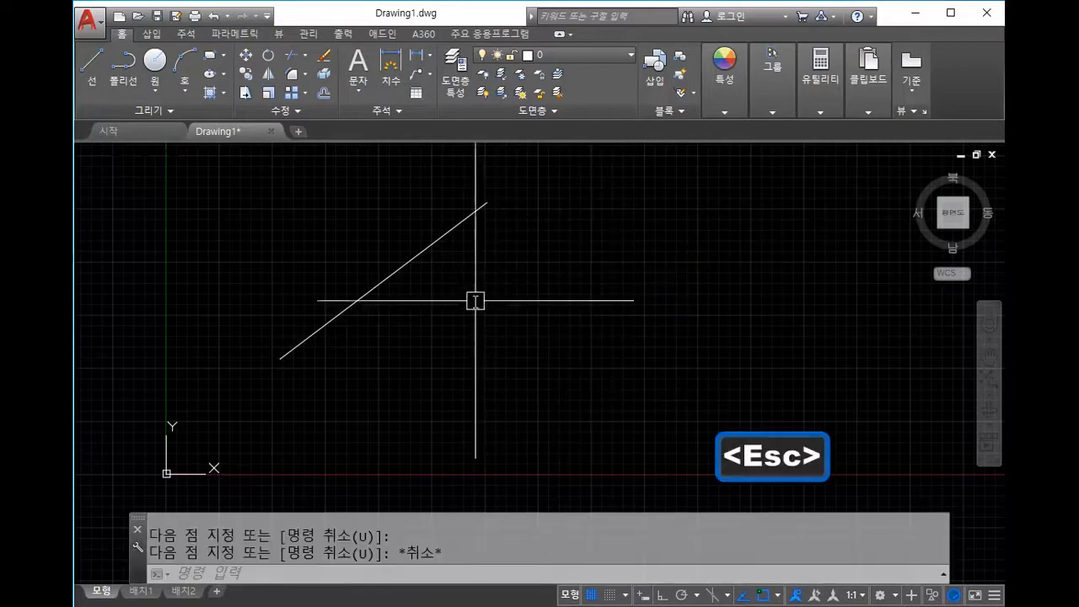
{"action": "left_click", "coordinate": [413, 262]}
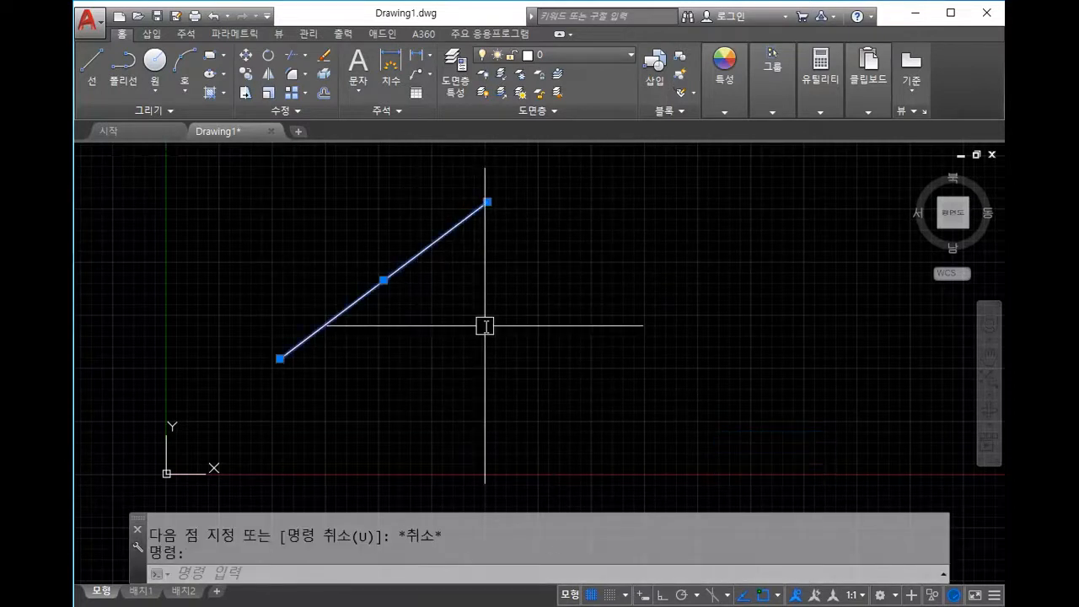
{"action": "key", "text": "Escape"}
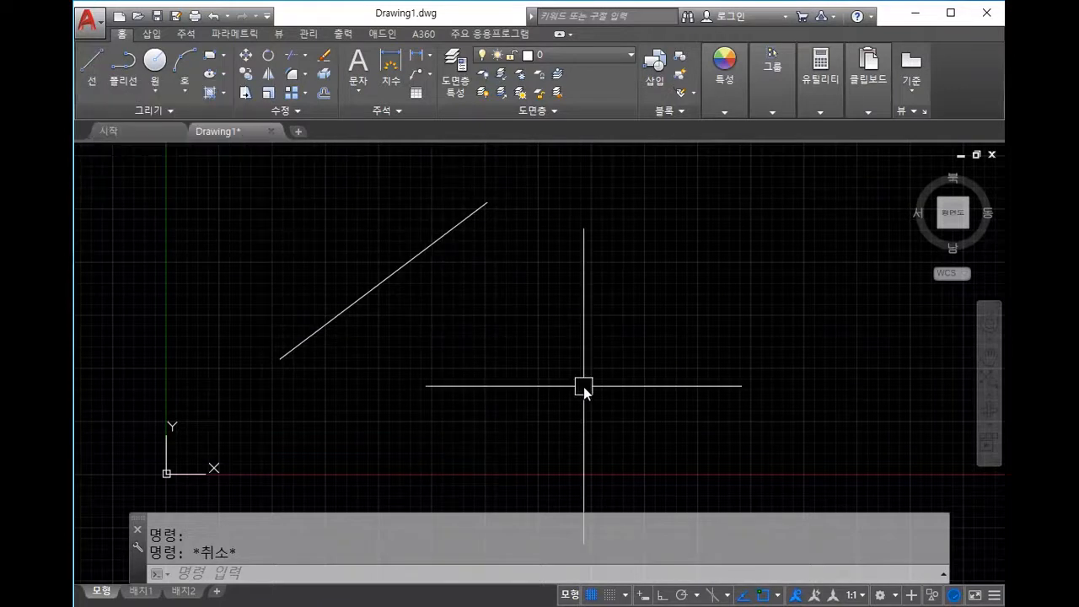
Step: Draw a two-segment peak with LINE through three clicked points
{"action": "type", "text": "line"}
{"action": "key", "text": "Return"}
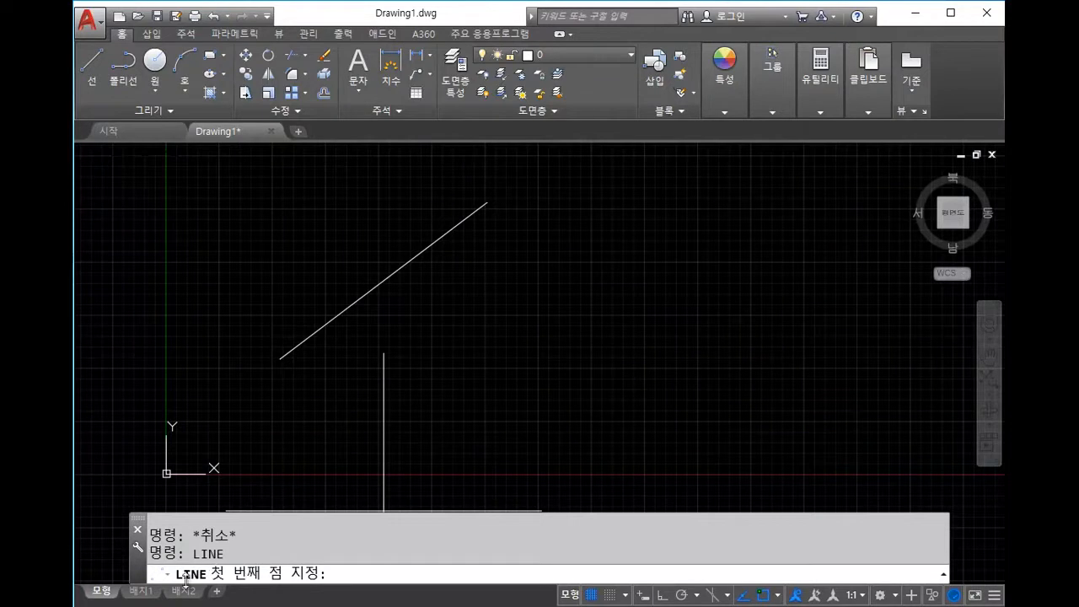
{"action": "left_click", "coordinate": [428, 371]}
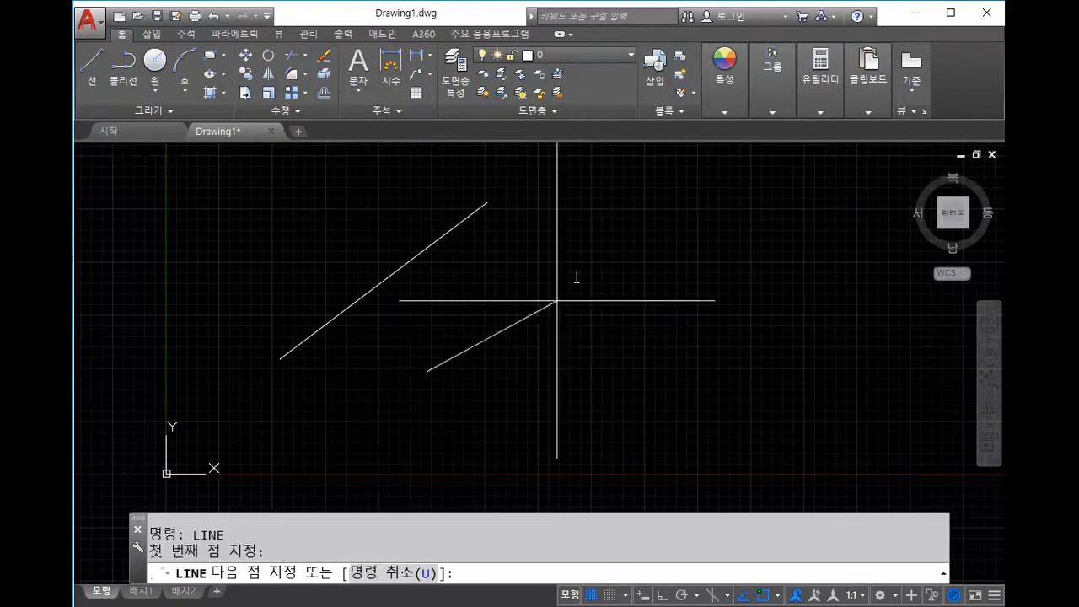
{"action": "left_click", "coordinate": [611, 233]}
{"action": "left_click", "coordinate": [727, 341]}
{"action": "key", "text": "Escape"}
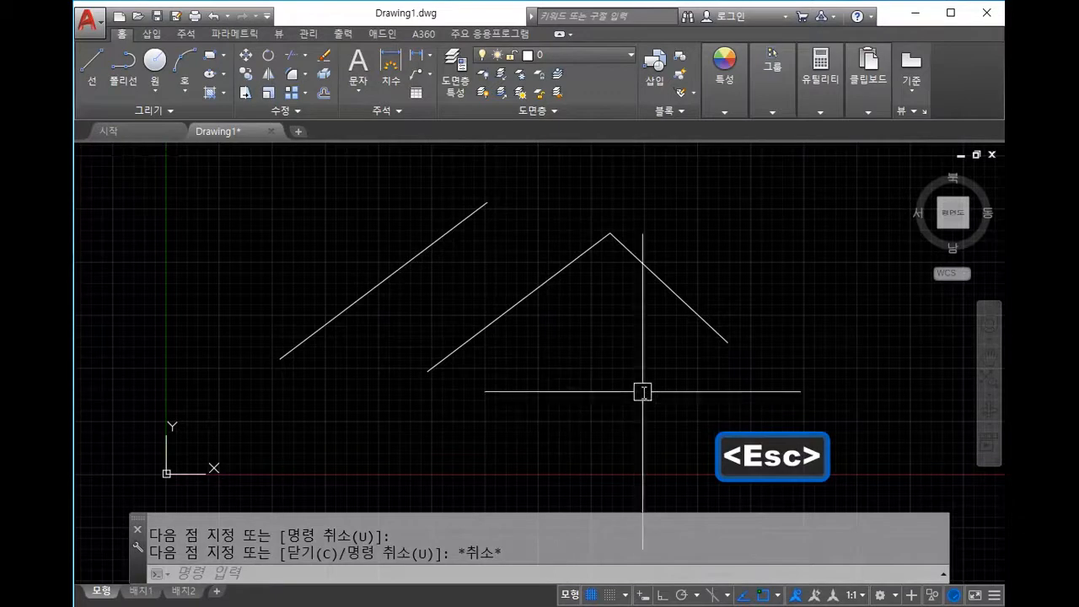
Step: Window-select all three lines, delete them, and start a new LINE with L
{"action": "left_click", "coordinate": [663, 367]}
{"action": "left_click", "coordinate": [371, 238]}
{"action": "key", "text": "Delete"}
{"action": "type", "text": "l"}
{"action": "key", "text": "Return"}
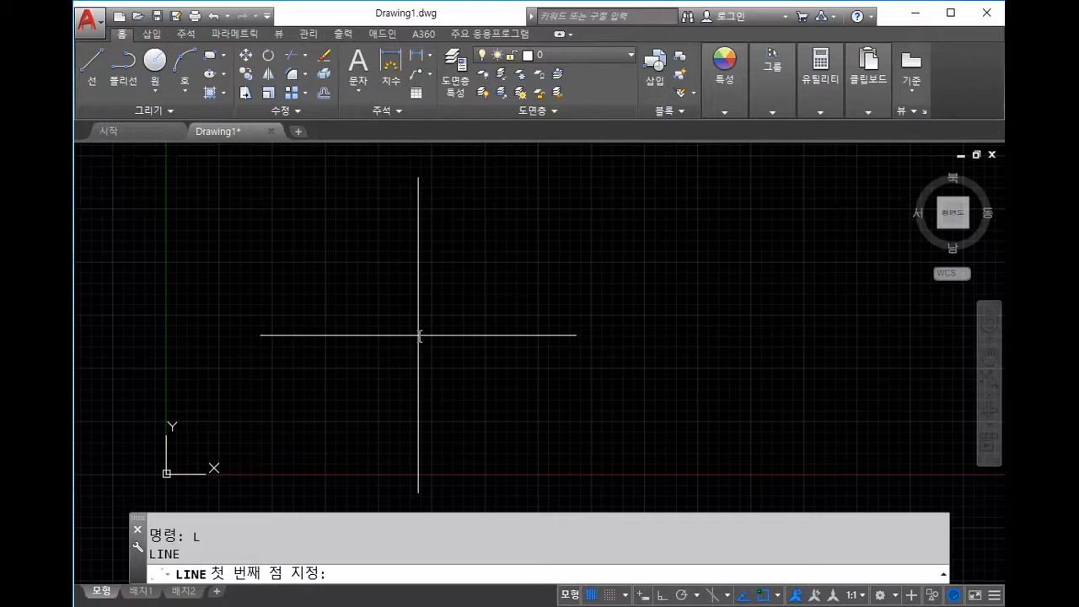
{"action": "key", "text": "Escape"}
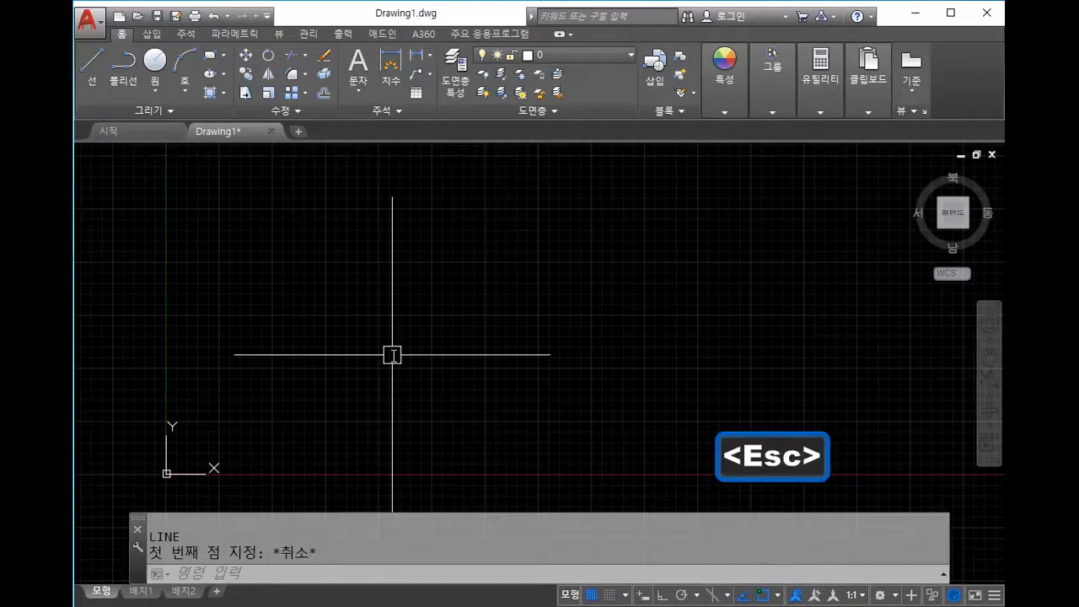
{"action": "type", "text": "line"}
{"action": "key", "text": "Return"}
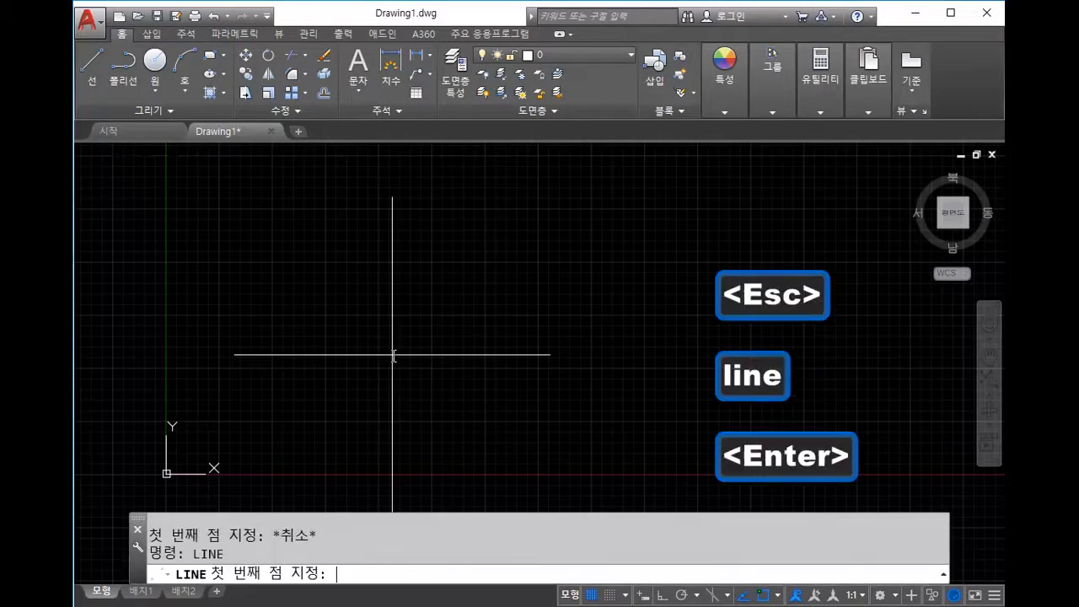
{"action": "key", "text": "Escape"}
{"action": "type", "text": "l"}
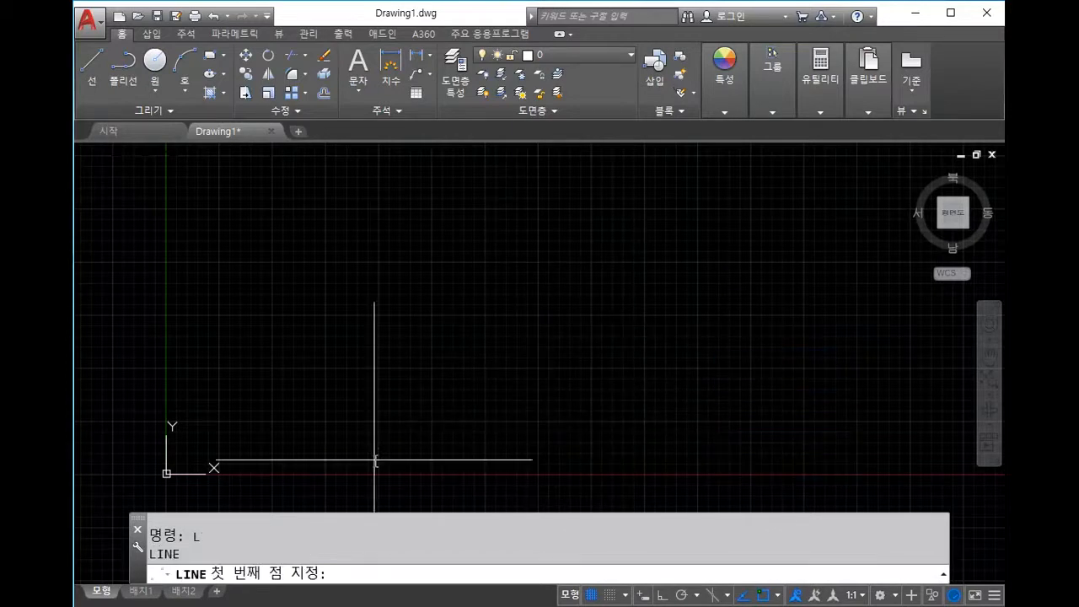
{"action": "left_click", "coordinate": [320, 384]}
{"action": "left_click", "coordinate": [467, 250]}
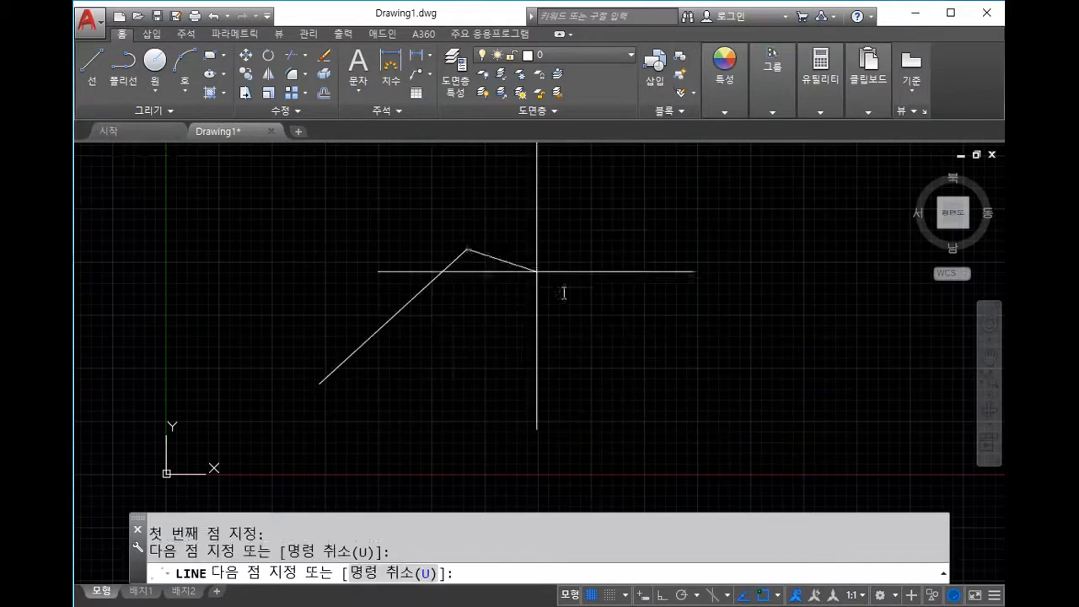
{"action": "left_click", "coordinate": [615, 366]}
{"action": "left_click", "coordinate": [669, 240]}
{"action": "left_click", "coordinate": [721, 301]}
{"action": "key", "text": "Escape"}
{"action": "mouse_move", "coordinate": [795, 433]}
{"action": "left_mouse_down"}
{"action": "mouse_move", "coordinate": [701, 354]}
{"action": "mouse_move", "coordinate": [609, 227]}
{"action": "left_mouse_up"}
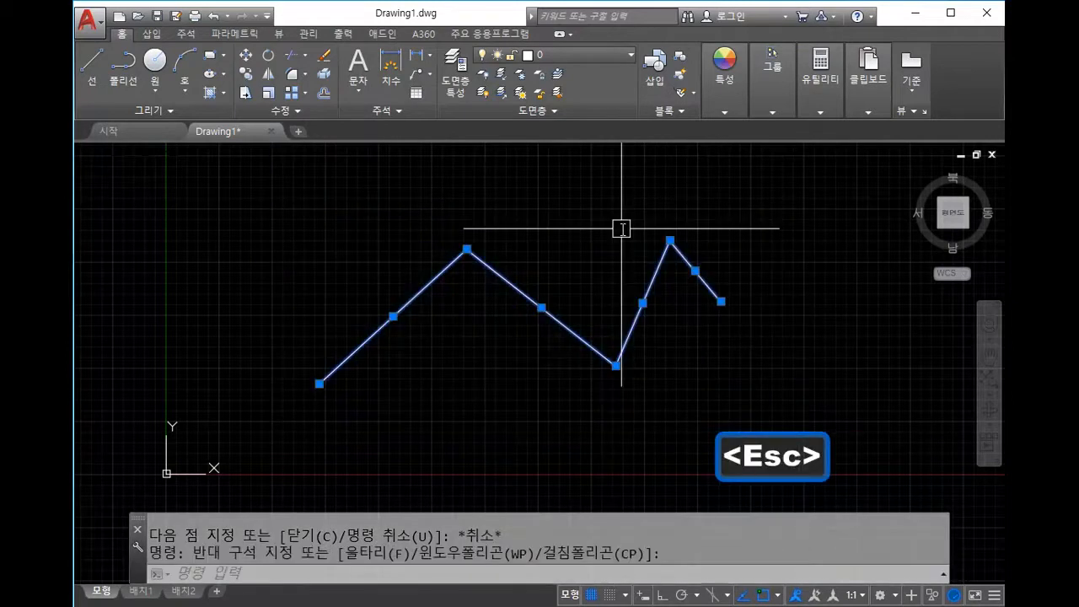
{"action": "key", "text": "Delete"}
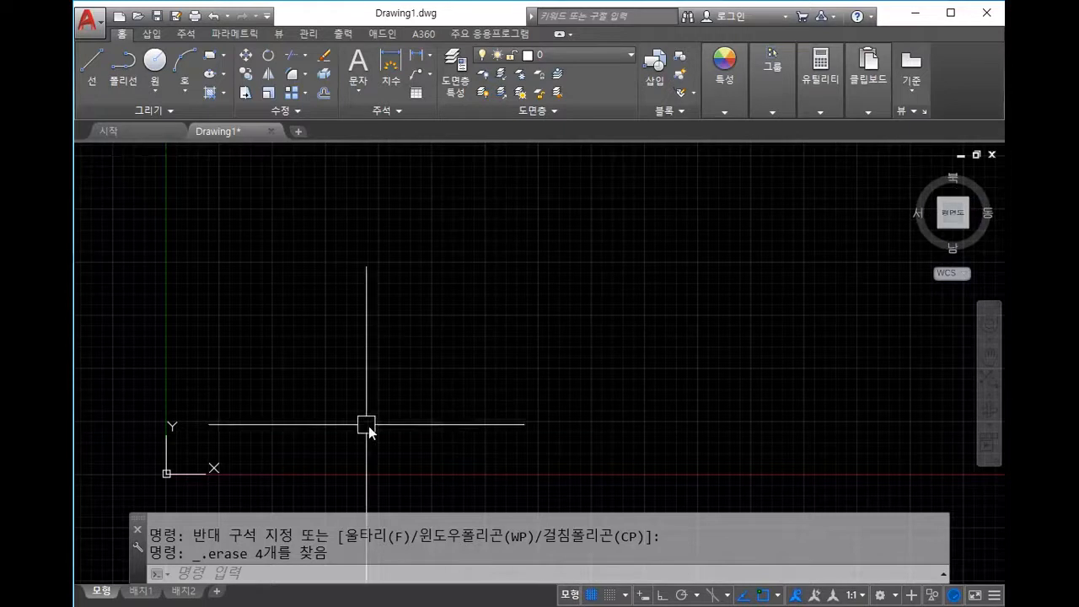
Step: Restart LINE after two cancelled attempts and enter 100,100 as the first point
{"action": "left_click", "coordinate": [374, 380]}
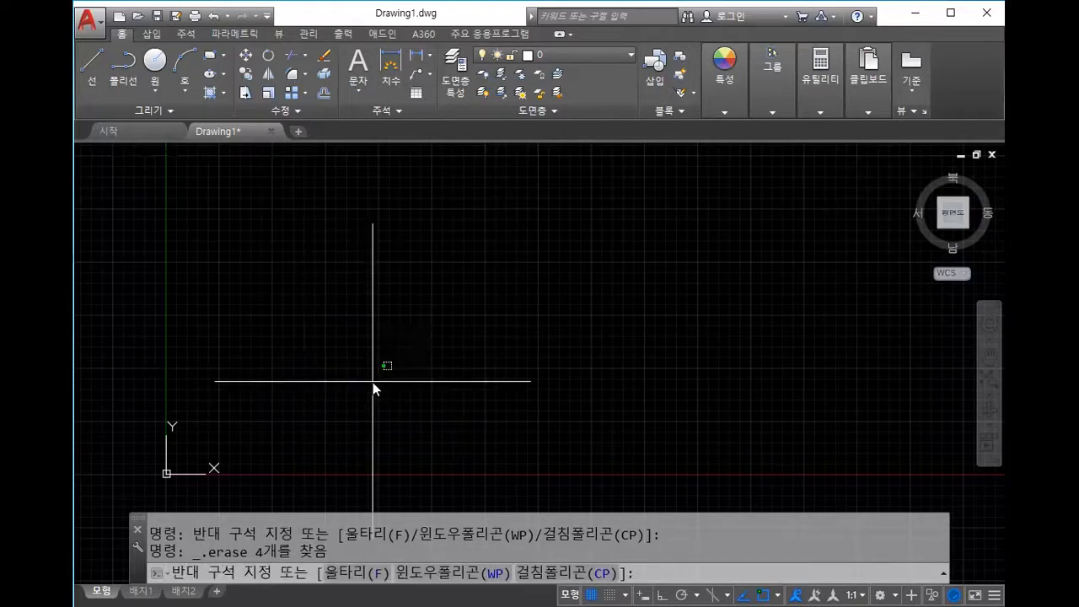
{"action": "left_click", "coordinate": [396, 335]}
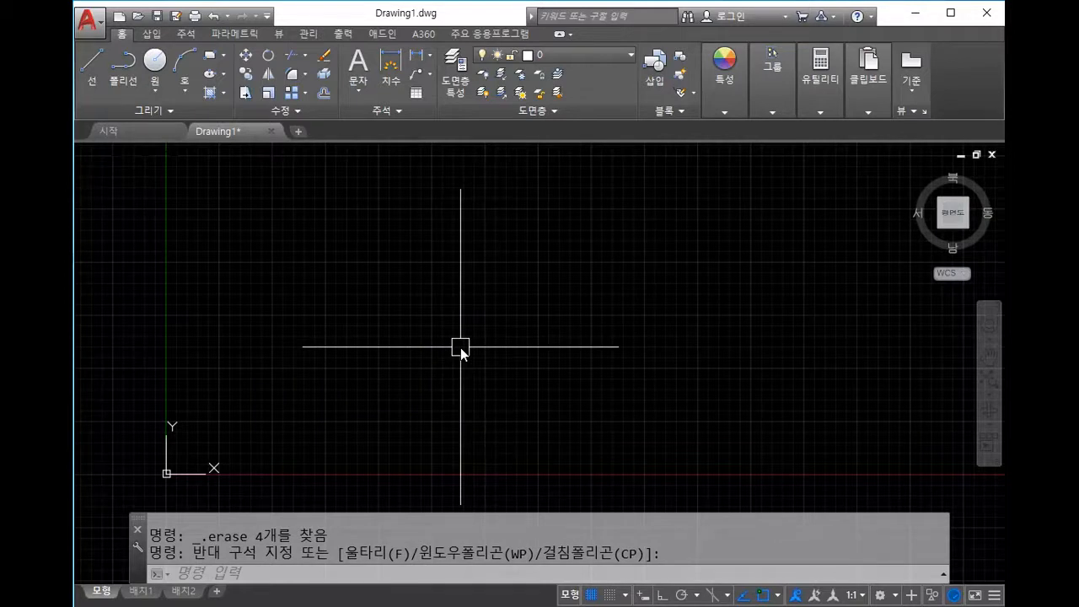
{"action": "type", "text": "line"}
{"action": "key", "text": "Return"}
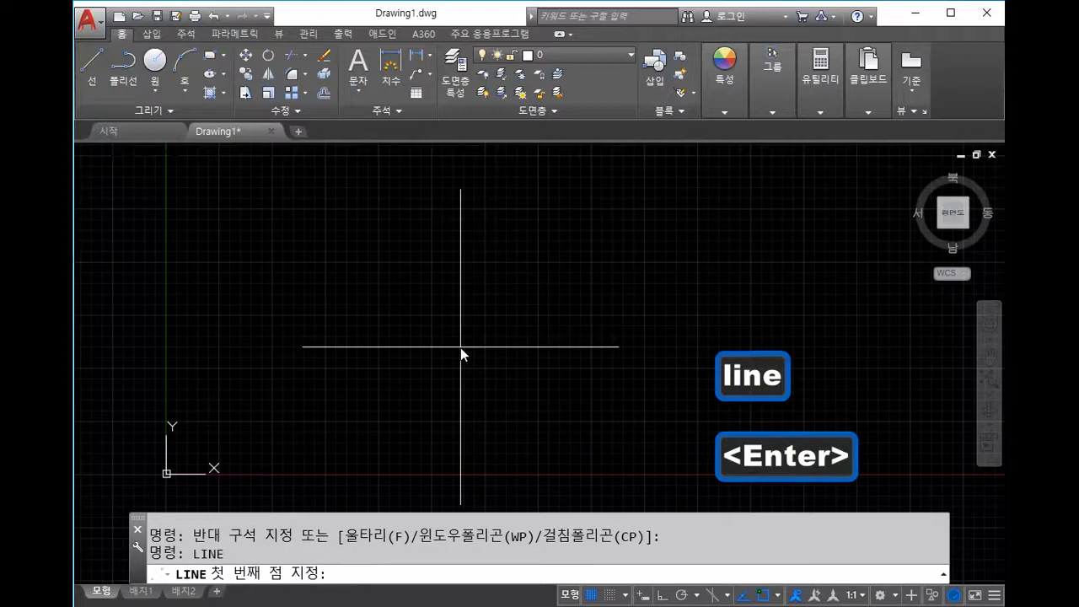
{"action": "key", "text": "Escape"}
{"action": "type", "text": "l"}
{"action": "key", "text": "Return"}
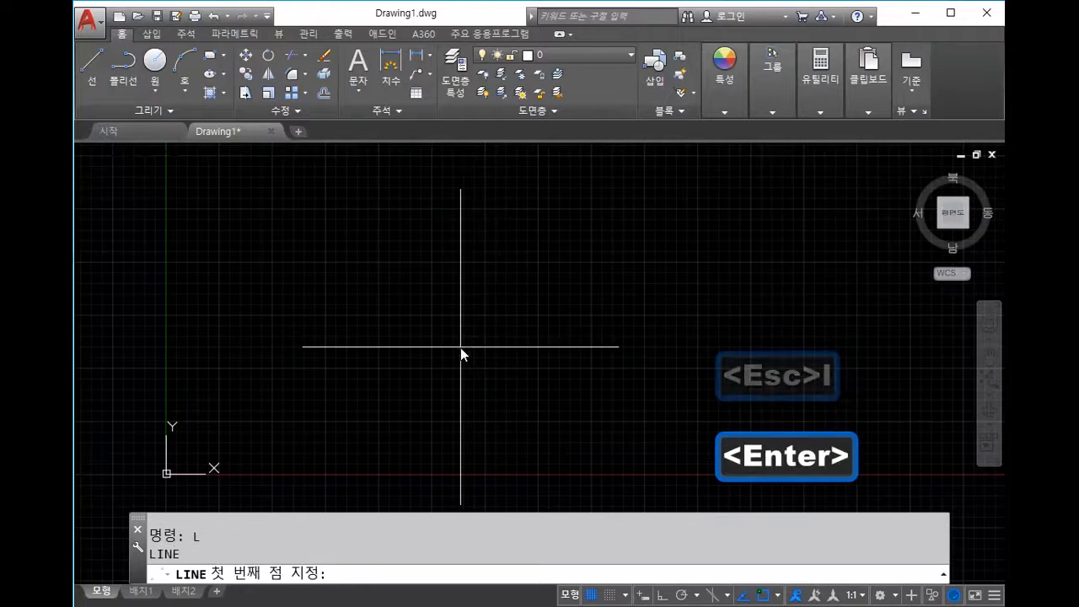
{"action": "key", "text": "Escape"}
{"action": "key", "text": "Return"}
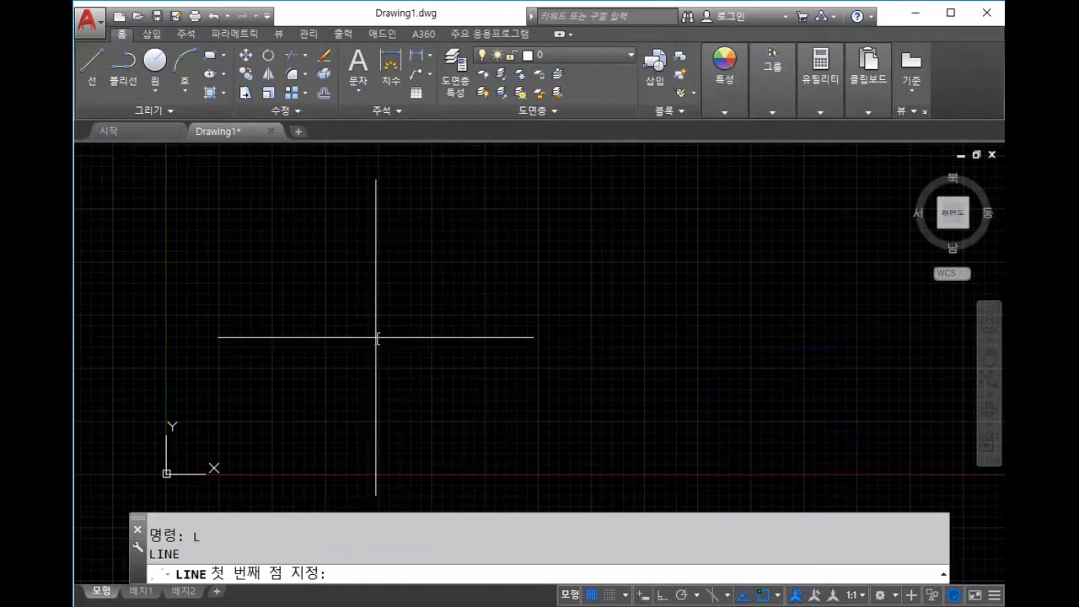
{"action": "type", "text": "100,"}
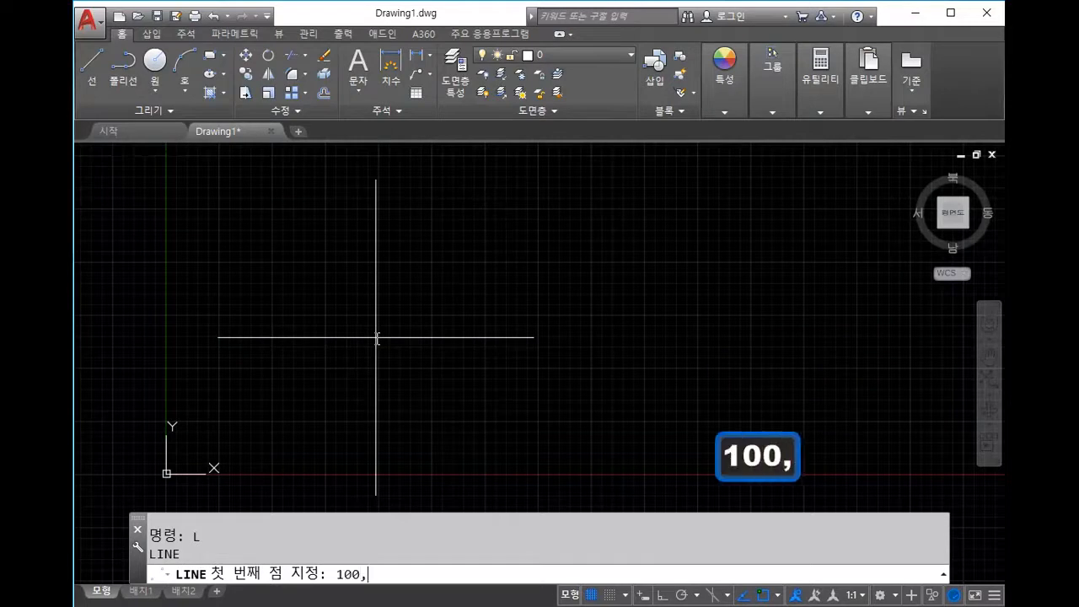
{"action": "type", "text": "0"}
{"action": "key", "text": "BackSpace"}
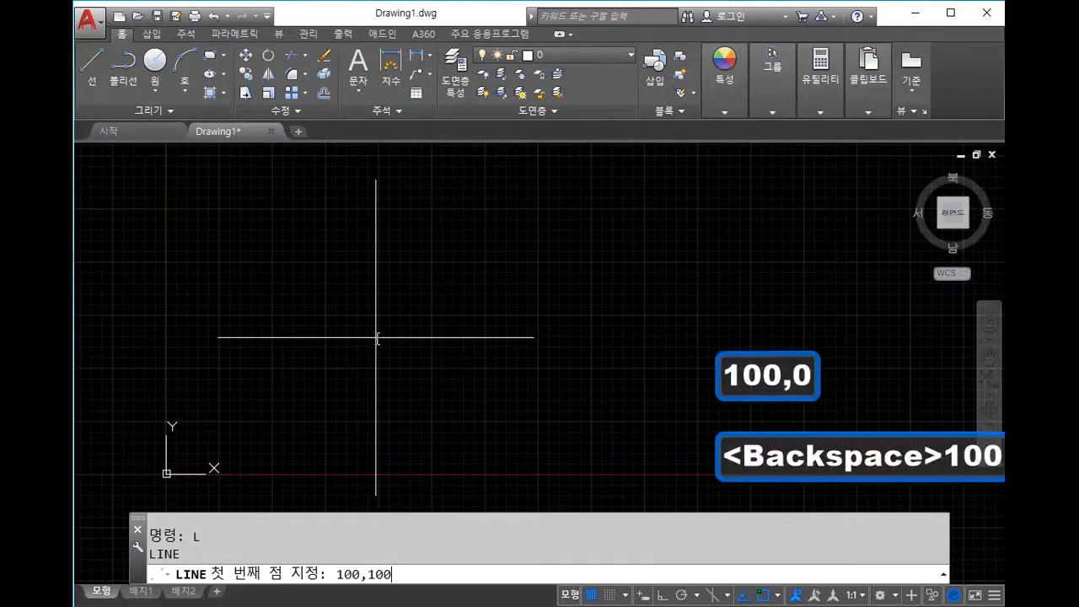
{"action": "key", "text": "Return"}
Step: End the line at 200,100 and exit the LINE command
{"action": "scroll", "coordinate": [209, 477], "scroll_direction": "up", "scroll_amount": 2}
{"action": "scroll", "coordinate": [209, 477], "scroll_direction": "up", "scroll_amount": 3}
{"action": "middle_click_drag", "start_coordinate": [164, 467], "coordinate": [742, 316]}
{"action": "scroll", "coordinate": [666, 327], "scroll_direction": "up", "scroll_amount": 5}
{"action": "middle_click_drag", "start_coordinate": [733, 259], "coordinate": [594, 308]}
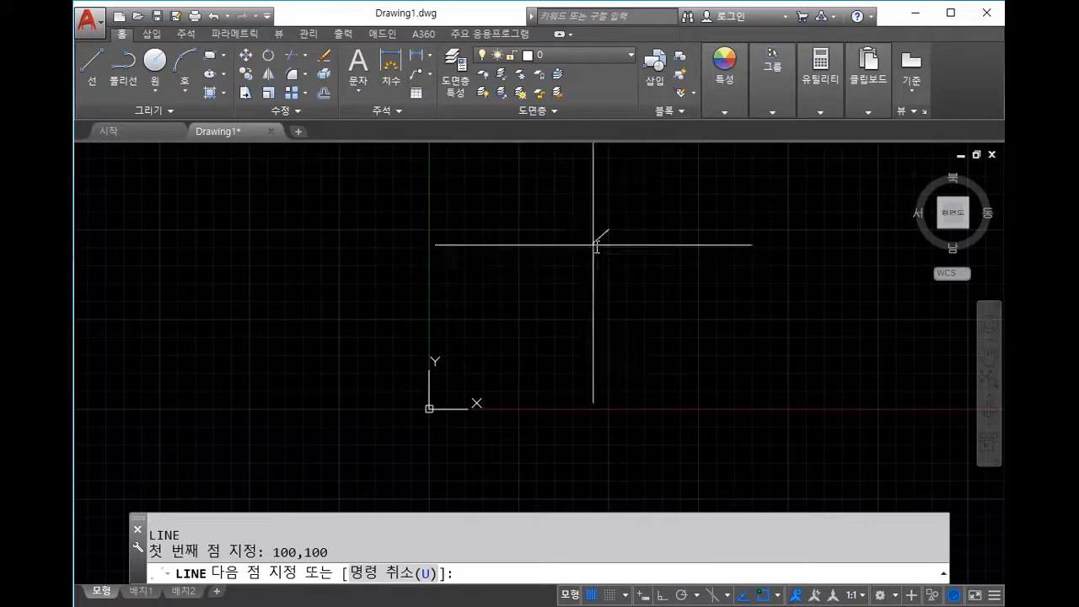
{"action": "scroll", "coordinate": [626, 232], "scroll_direction": "up", "scroll_amount": 2}
{"action": "mouse_move", "coordinate": [625, 227]}
{"action": "middle_mouse_down"}
{"action": "mouse_move", "coordinate": [667, 177]}
{"action": "mouse_move", "coordinate": [638, 226]}
{"action": "mouse_move", "coordinate": [650, 267]}
{"action": "mouse_move", "coordinate": [564, 340]}
{"action": "middle_mouse_up"}
{"action": "scroll", "coordinate": [639, 244], "scroll_direction": "down", "scroll_amount": 5}
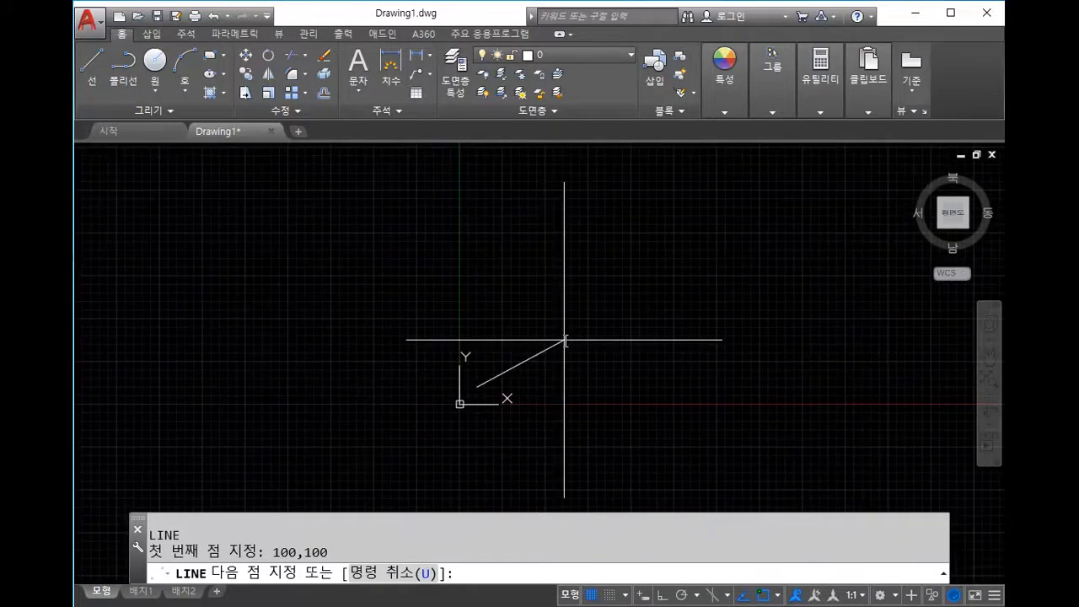
{"action": "type", "text": "200,100"}
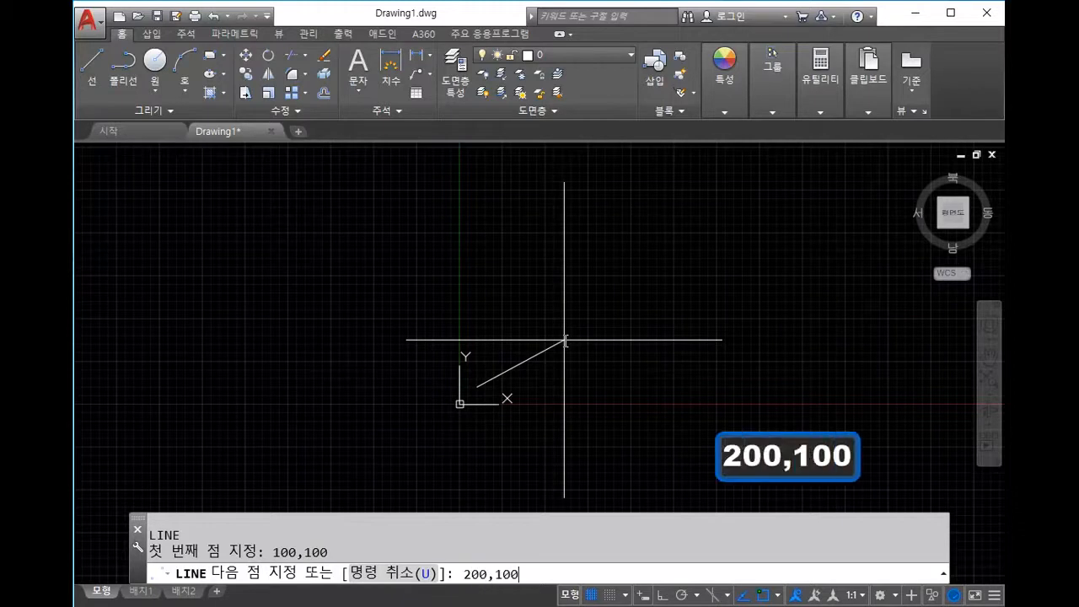
{"action": "key", "text": "Return"}
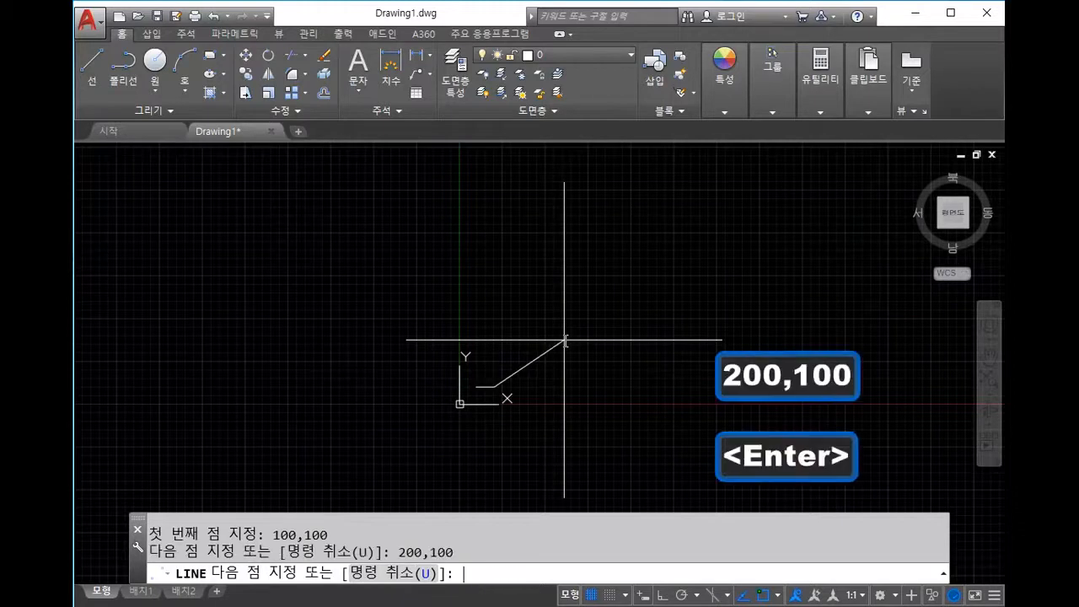
{"action": "scroll", "coordinate": [509, 394], "scroll_direction": "up", "scroll_amount": 3}
{"action": "middle_click_drag", "start_coordinate": [508, 394], "coordinate": [687, 162]}
{"action": "scroll", "coordinate": [694, 166], "scroll_direction": "down", "scroll_amount": 5}
{"action": "middle_click_drag", "start_coordinate": [651, 199], "coordinate": [611, 289]}
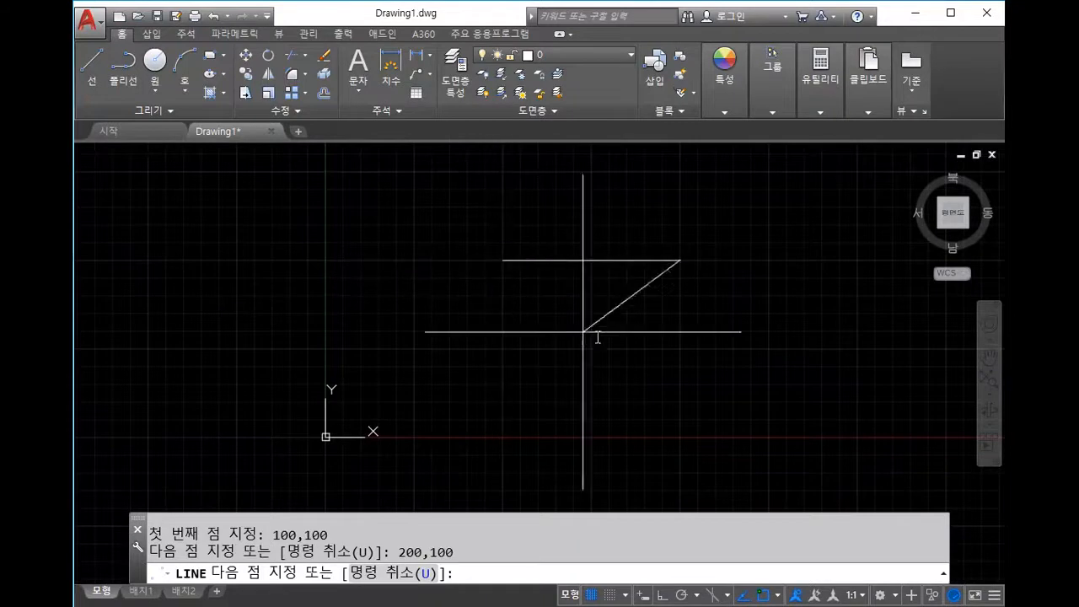
{"action": "key", "text": "Escape"}
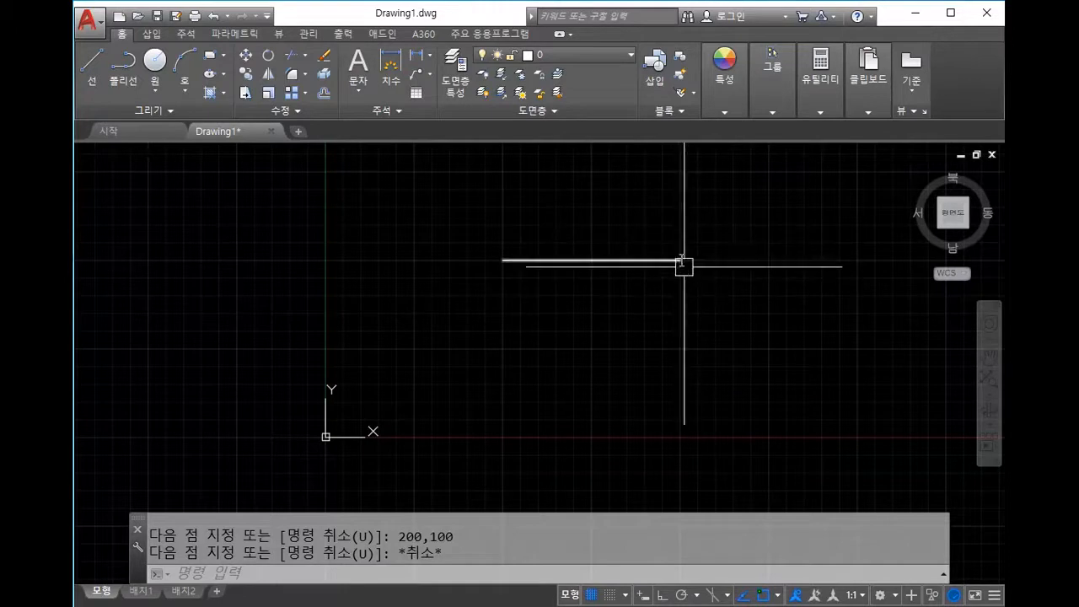
Step: Adjust the view and cancel a stray LINE command
{"action": "middle_click_drag", "start_coordinate": [690, 277], "coordinate": [667, 343]}
{"action": "scroll", "coordinate": [657, 328], "scroll_direction": "down", "scroll_amount": 2}
{"action": "type", "text": "l"}
{"action": "key", "text": "space"}
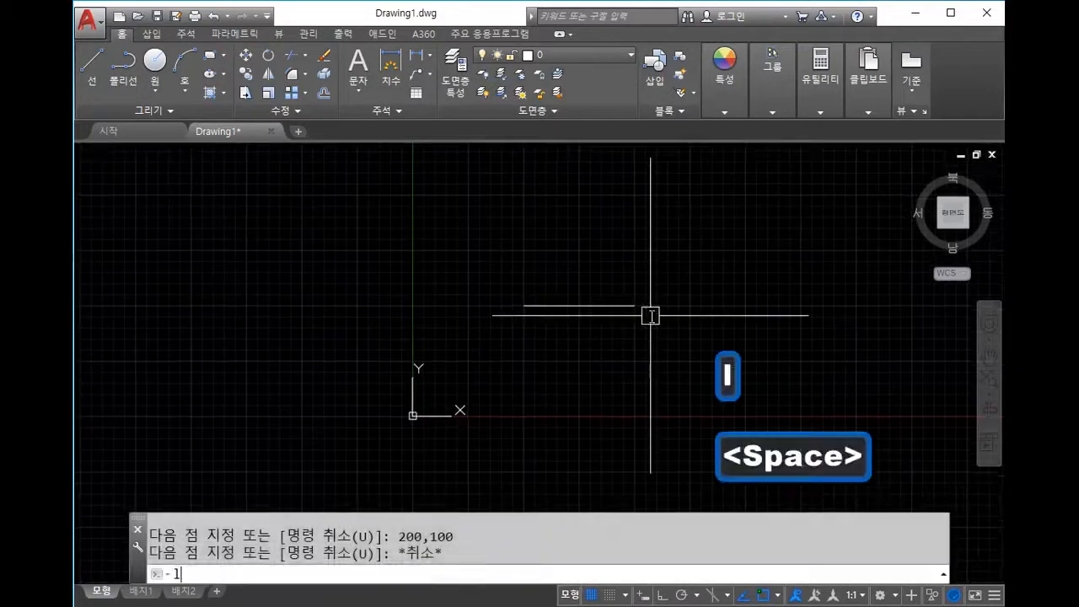
{"action": "key", "text": "Escape"}
{"action": "scroll", "coordinate": [636, 300], "scroll_direction": "up", "scroll_amount": 2}
{"action": "scroll", "coordinate": [636, 301], "scroll_direction": "down", "scroll_amount": 2}
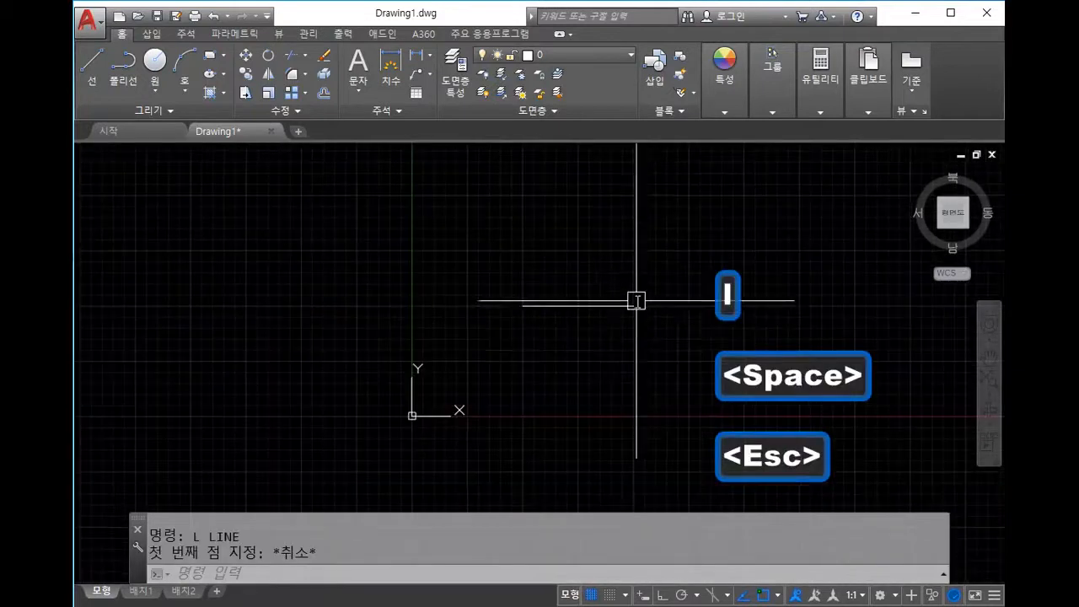
{"action": "key", "text": "Escape"}
{"action": "scroll", "coordinate": [645, 316], "scroll_direction": "up", "scroll_amount": 2}
Step: Window-select the short horizontal line and delete it
{"action": "left_click", "coordinate": [646, 315]}
{"action": "left_click", "coordinate": [564, 261]}
{"action": "key", "text": "Delete"}
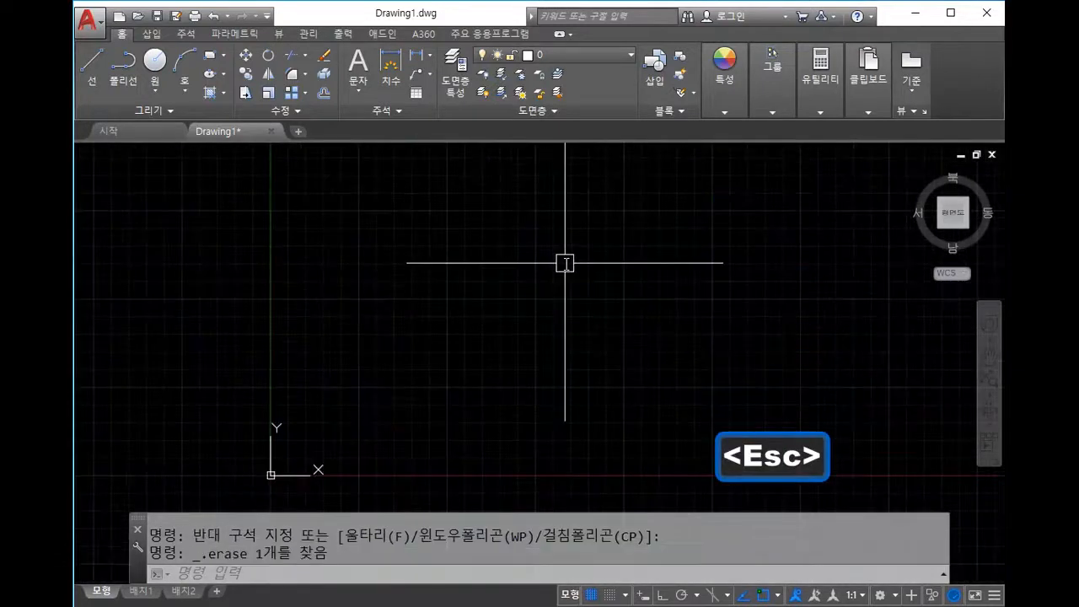
{"action": "key", "text": "Escape"}
{"action": "key", "text": "Delete"}
Step: Draw a line from 100,100 to 200,100 with L, then cancel LINE
{"action": "type", "text": "l"}
{"action": "key", "text": "space"}
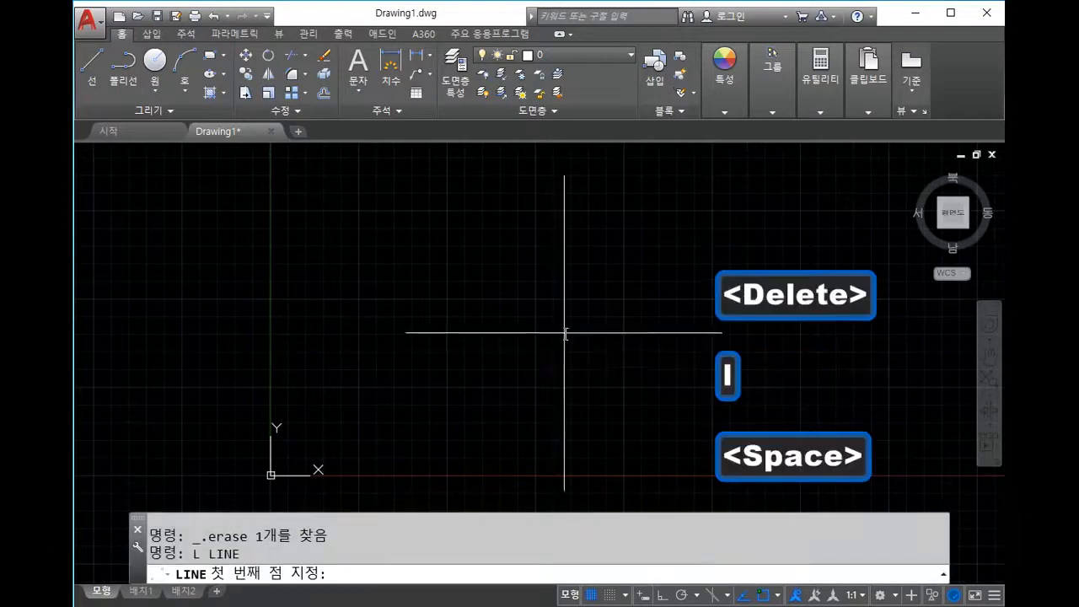
{"action": "type", "text": "100,"}
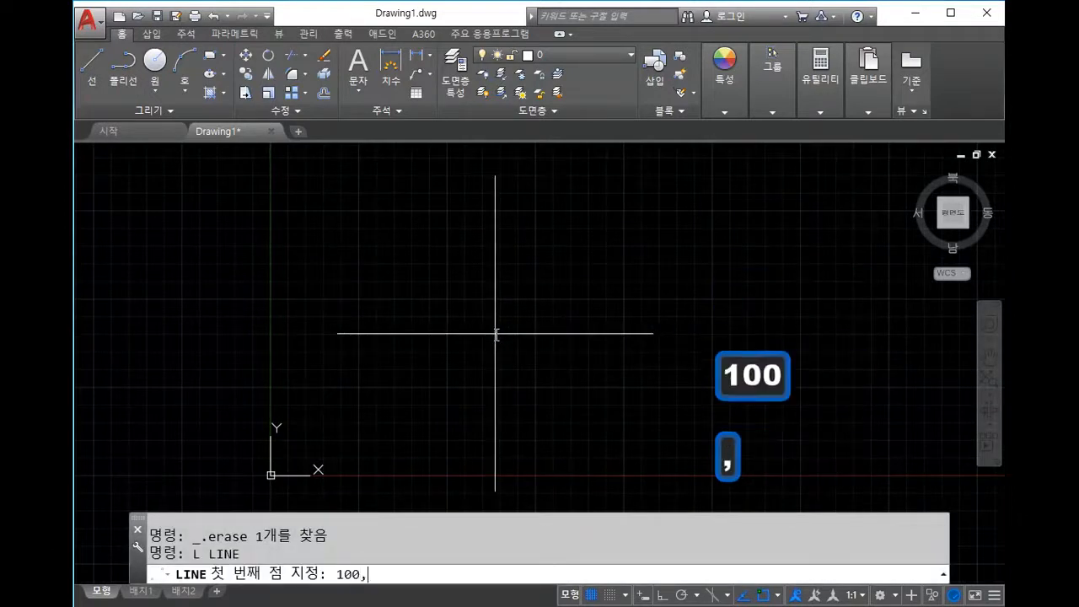
{"action": "type", "text": "100"}
{"action": "key", "text": "Return"}
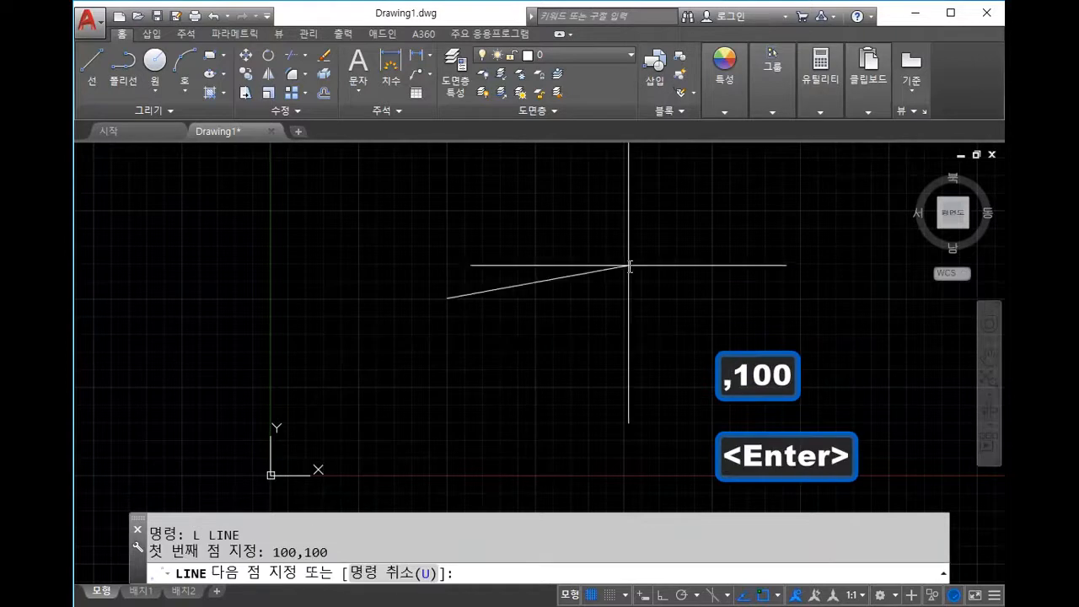
{"action": "type", "text": "200,100"}
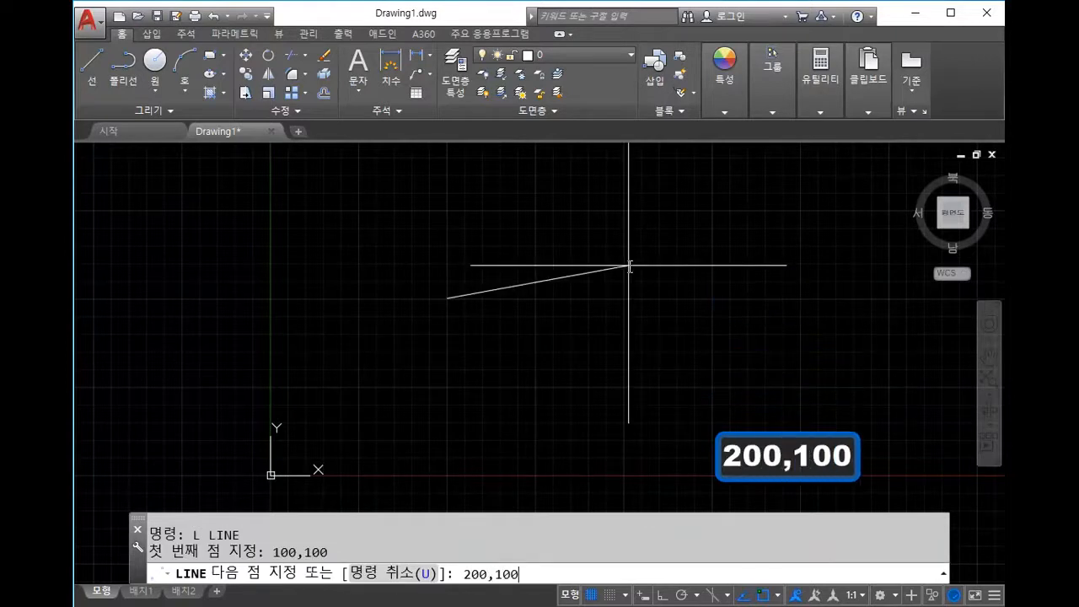
{"action": "key", "text": "Return"}
{"action": "middle_click_drag", "start_coordinate": [620, 308], "coordinate": [607, 323]}
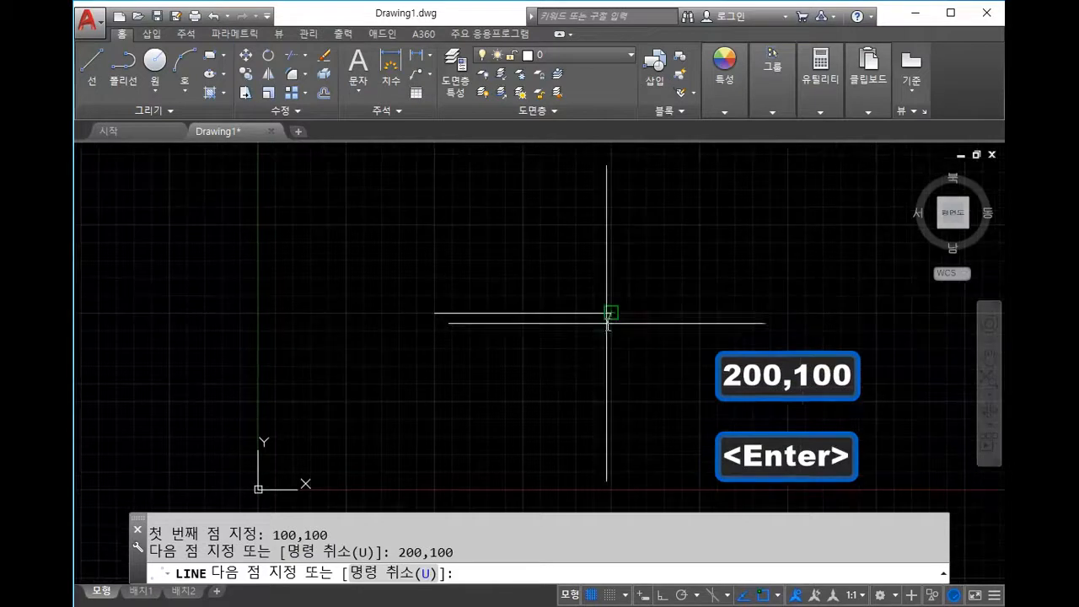
{"action": "middle_click_drag", "start_coordinate": [615, 176], "coordinate": [614, 282]}
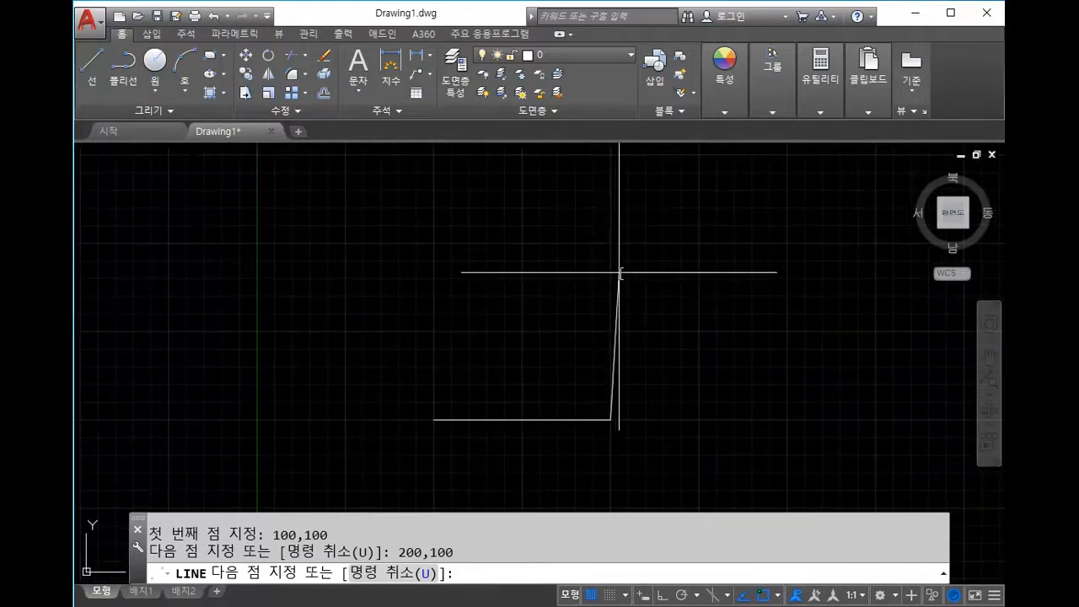
{"action": "scroll", "coordinate": [626, 281], "scroll_direction": "down", "scroll_amount": 4}
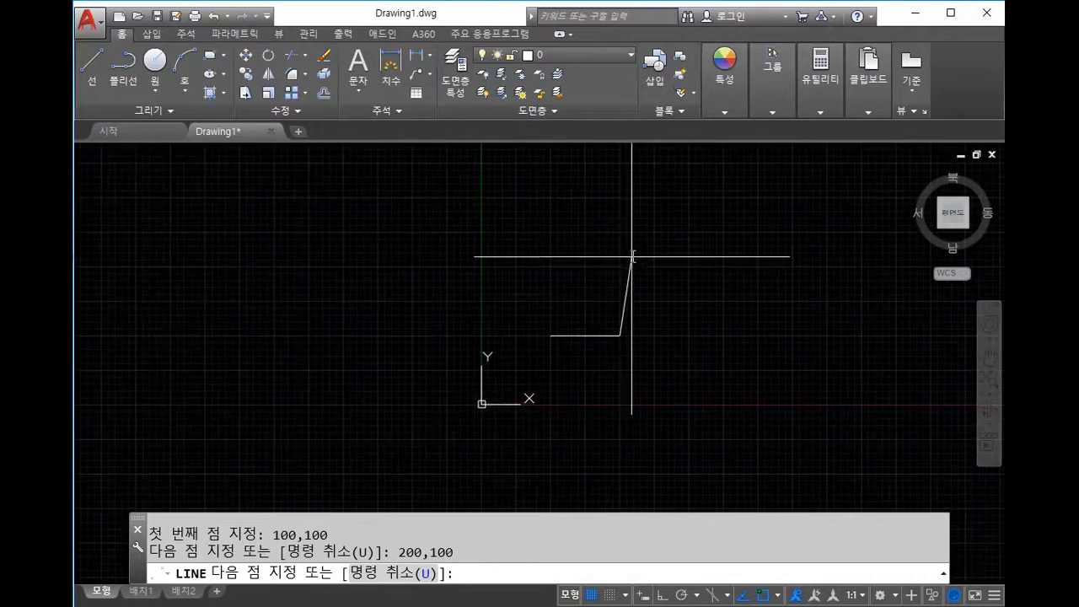
{"action": "mouse_move", "coordinate": [663, 284]}
{"action": "middle_mouse_down"}
{"action": "mouse_move", "coordinate": [658, 321]}
{"action": "mouse_move", "coordinate": [648, 306]}
{"action": "middle_mouse_up"}
{"action": "scroll", "coordinate": [632, 354], "scroll_direction": "up", "scroll_amount": 4}
{"action": "key", "text": "Escape"}
Step: Draw a line from the horizontal line's right end up to 200,200
{"action": "type", "text": "l"}
{"action": "key", "text": "space"}
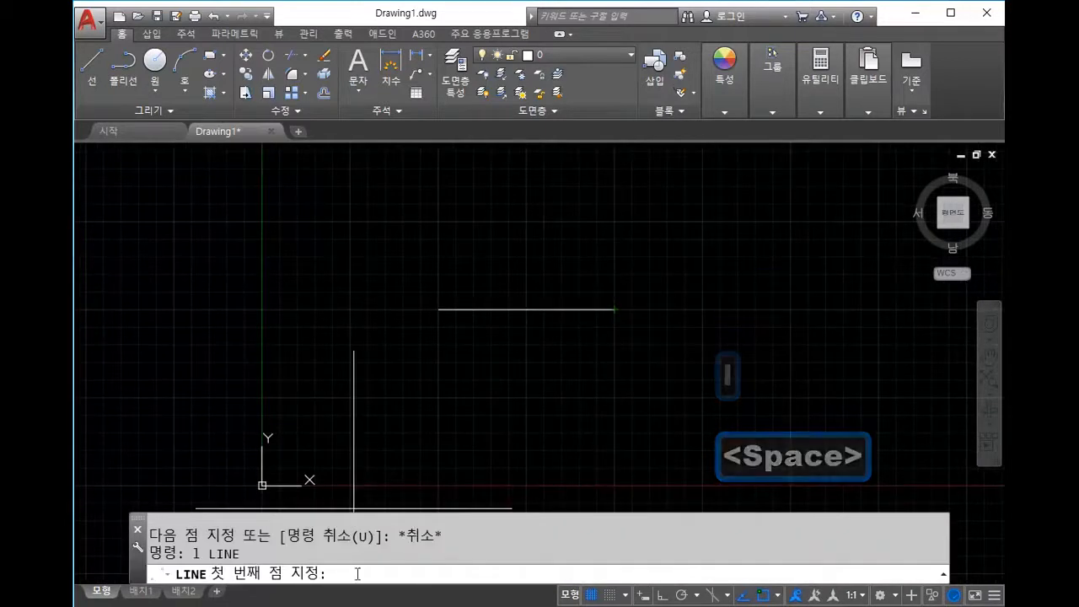
{"action": "left_click", "coordinate": [615, 309]}
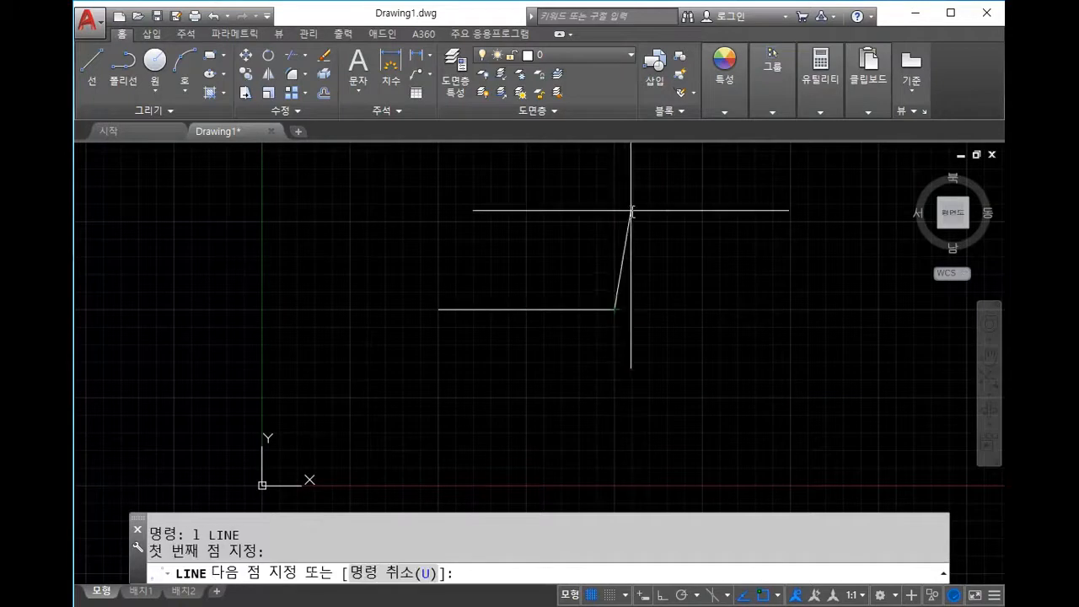
{"action": "scroll", "coordinate": [658, 196], "scroll_direction": "down", "scroll_amount": 2}
{"action": "middle_click_drag", "start_coordinate": [774, 255], "coordinate": [726, 341]}
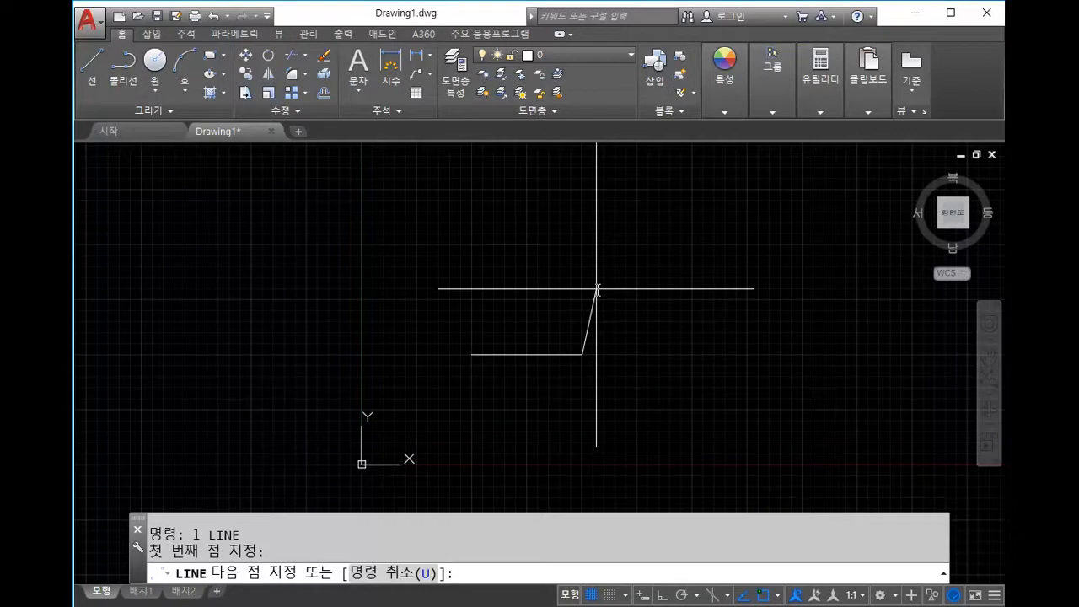
{"action": "type", "text": "200,200"}
{"action": "key", "text": "Return"}
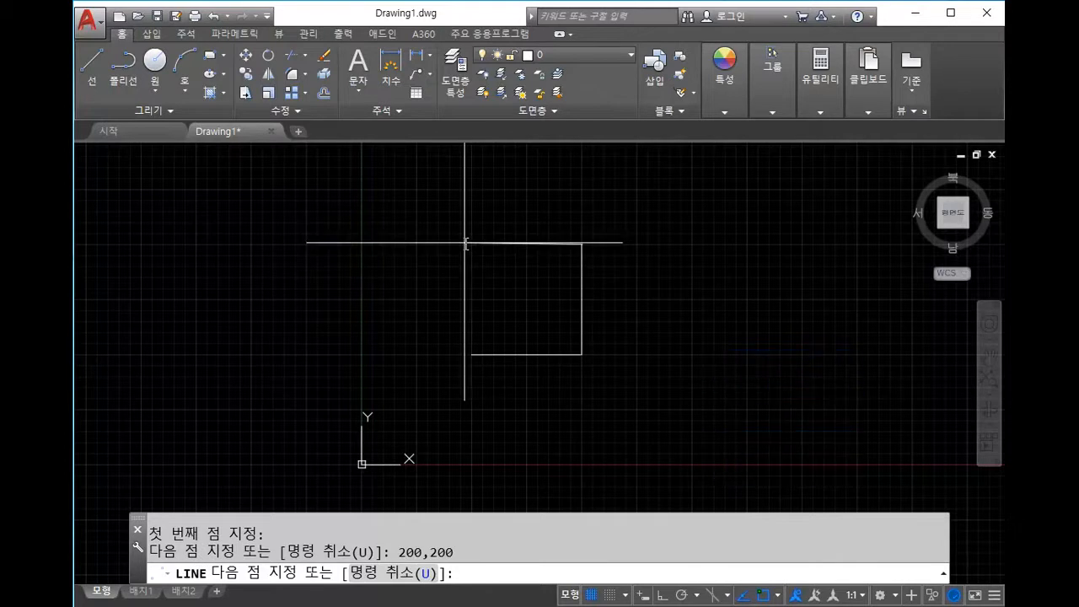
Step: Continue the line to 100,200 and back to the starting corner at 100,100
{"action": "type", "text": "100,1"}
{"action": "key", "text": "BackSpace"}
{"action": "type", "text": "200"}
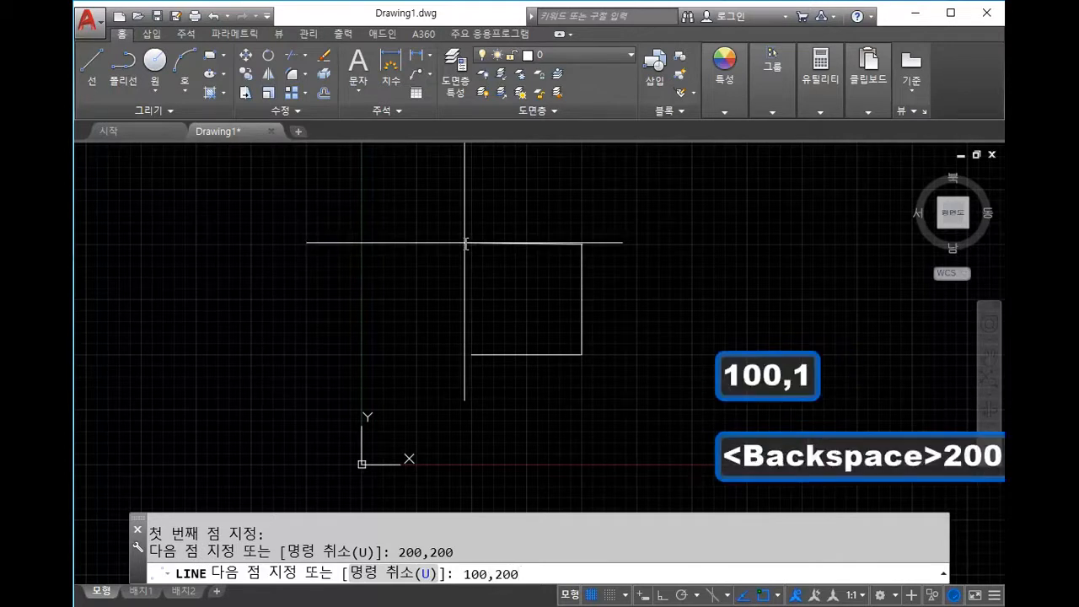
{"action": "key", "text": "Return"}
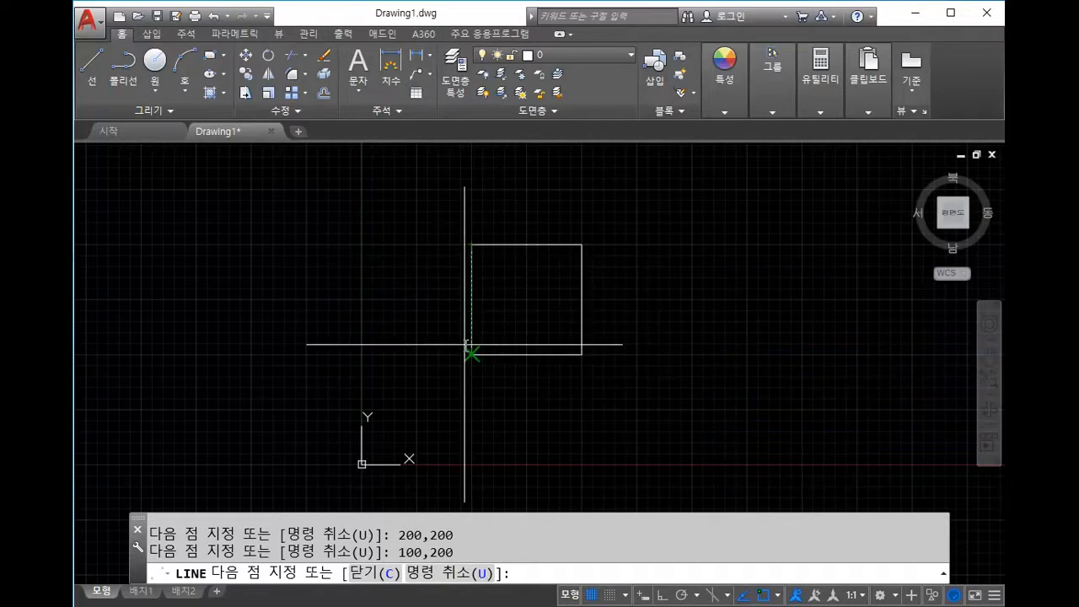
{"action": "scroll", "coordinate": [467, 344], "scroll_direction": "up", "scroll_amount": 2}
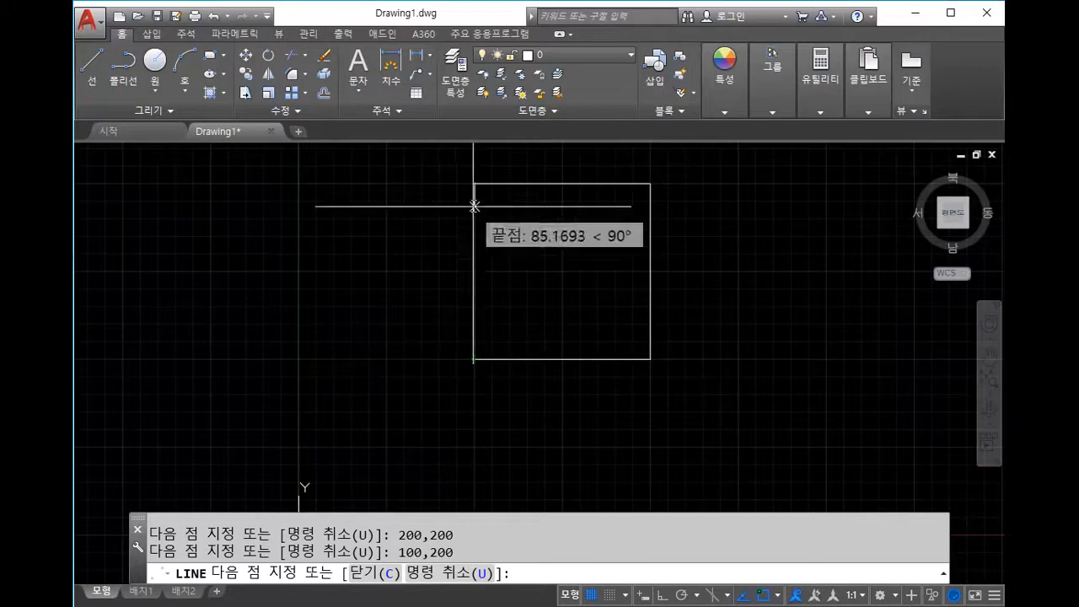
{"action": "mouse_move", "coordinate": [475, 359]}
{"action": "middle_mouse_down"}
{"action": "mouse_move", "coordinate": [489, 346]}
{"action": "mouse_move", "coordinate": [479, 316]}
{"action": "mouse_move", "coordinate": [496, 340]}
{"action": "middle_mouse_up"}
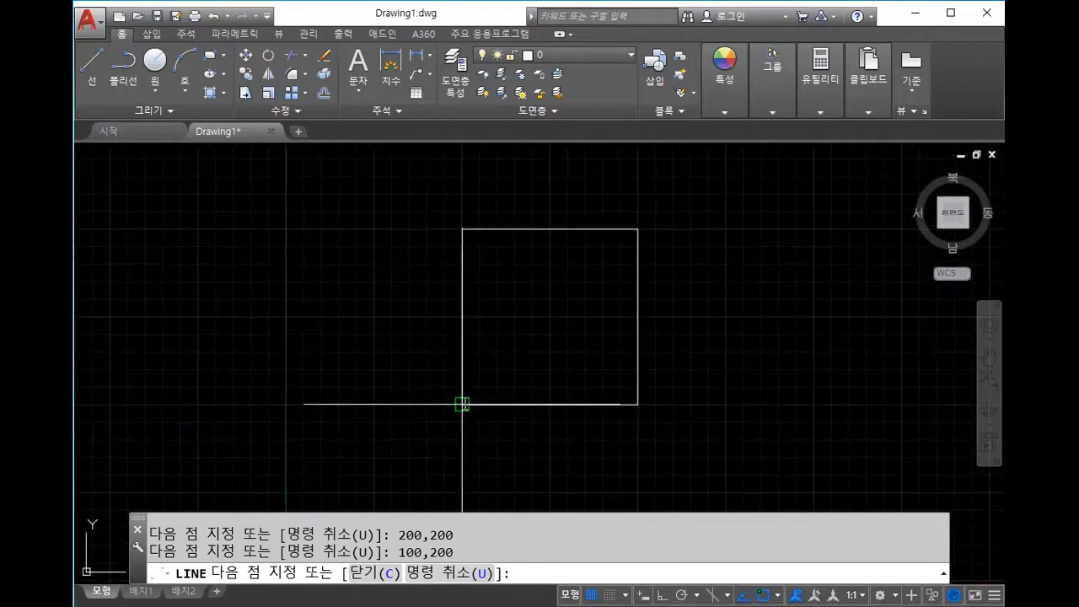
{"action": "left_click", "coordinate": [462, 404]}
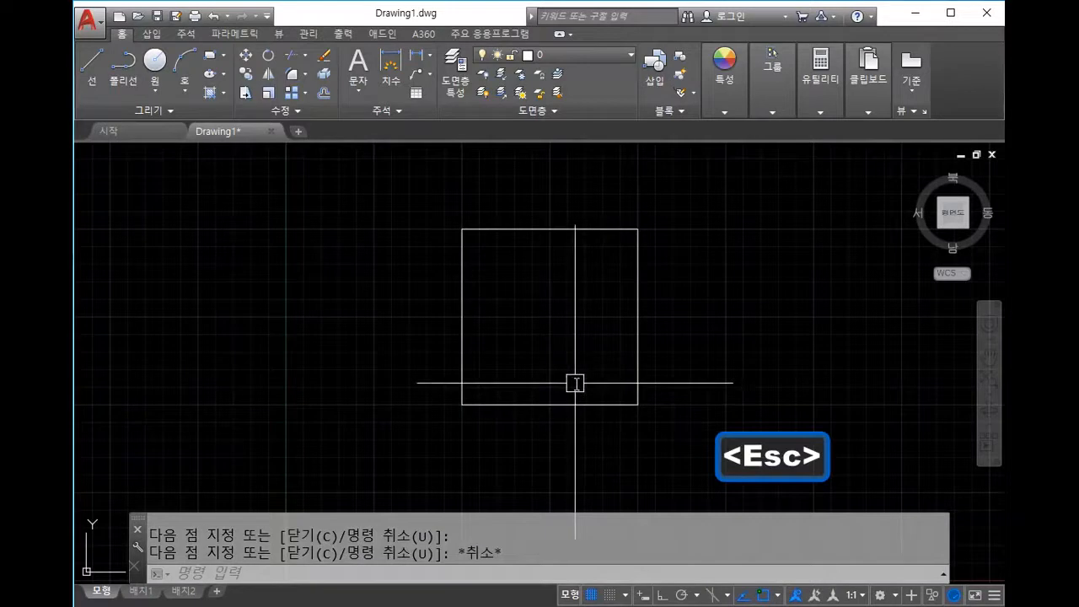
Step: Undo the three added sides and redraw from the right endpoint to 200,200
{"action": "key", "text": "ctrl+z"}
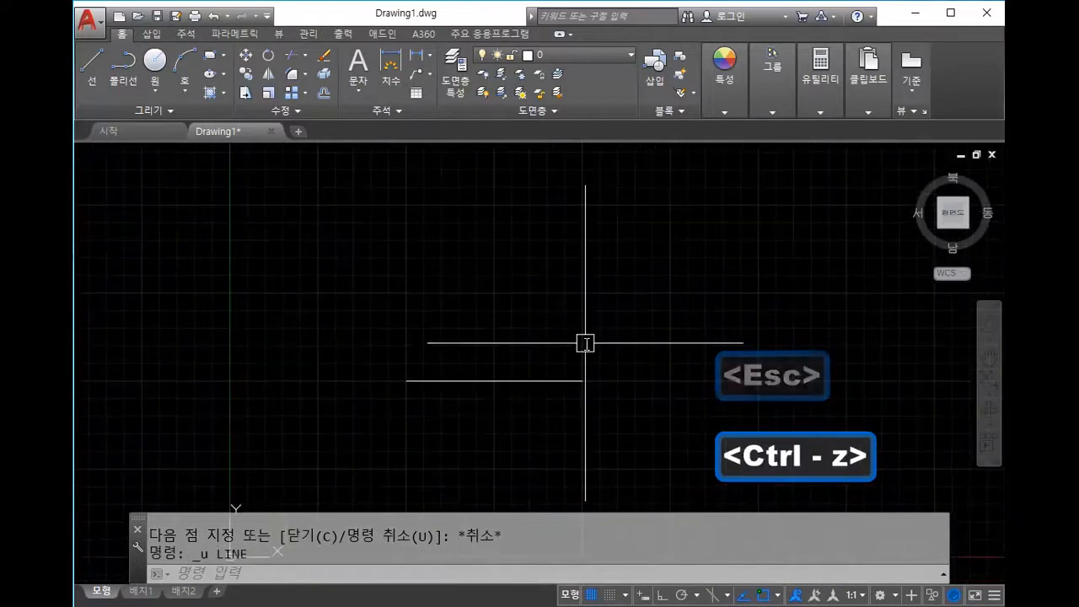
{"action": "type", "text": "l"}
{"action": "key", "text": "space"}
{"action": "left_click", "coordinate": [582, 381]}
{"action": "type", "text": "@"}
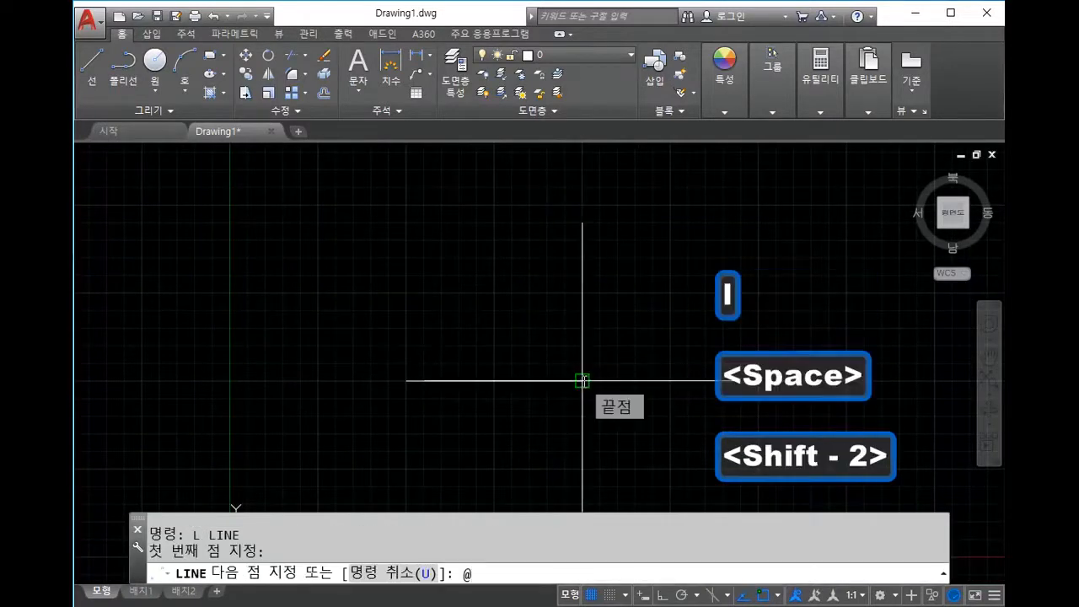
{"action": "key", "text": "BackSpace"}
{"action": "type", "text": "200,200"}
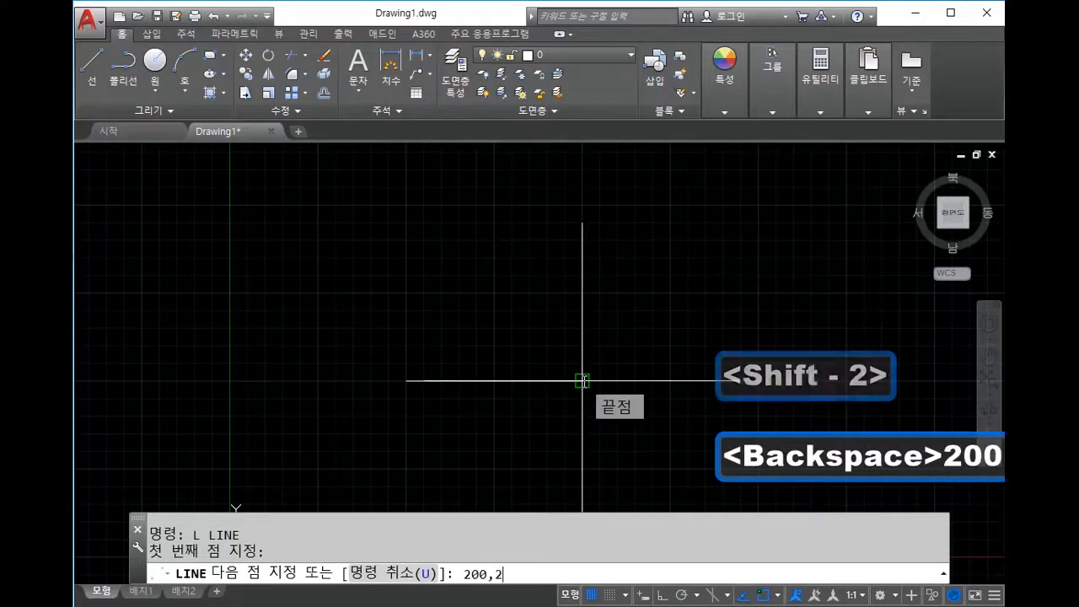
{"action": "key", "text": "Return"}
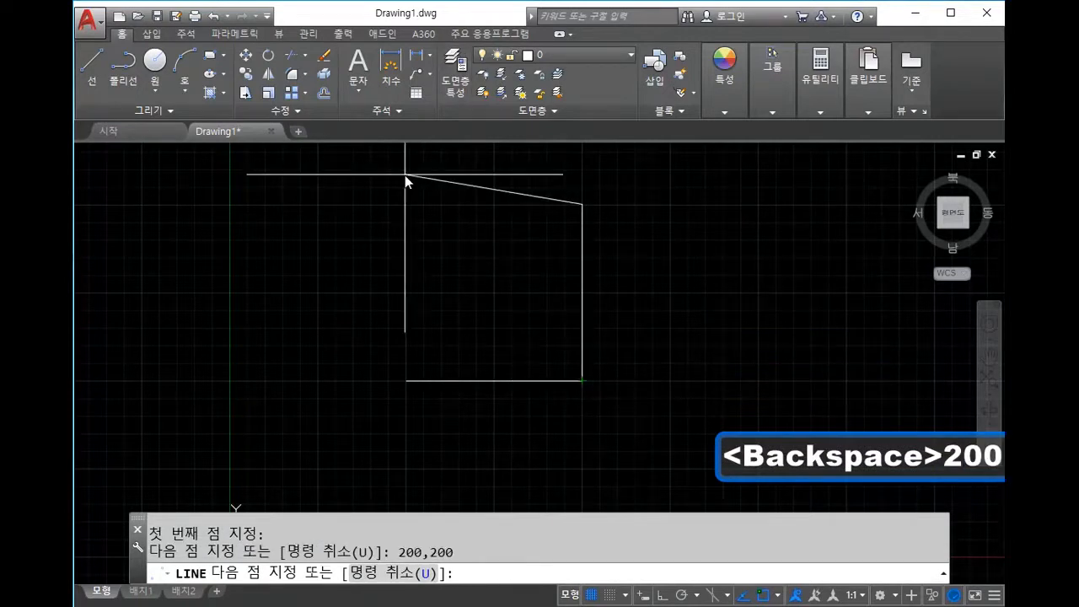
Step: Continue through 100,200 back to 100,100, end LINE, and frame the square
{"action": "type", "text": "100,200"}
{"action": "key", "text": "Return"}
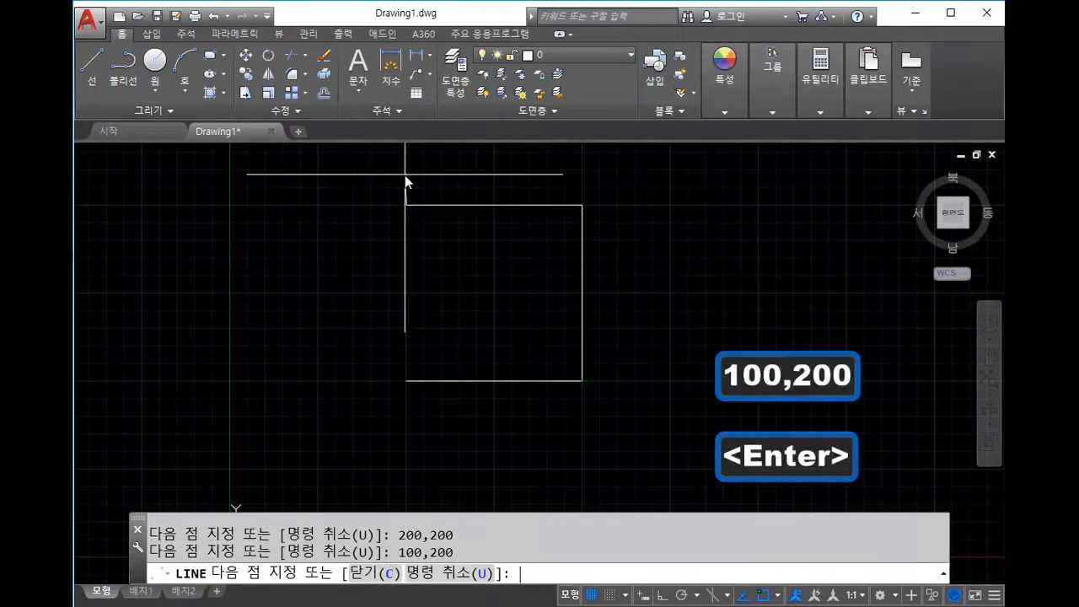
{"action": "mouse_move", "coordinate": [417, 373]}
{"action": "middle_mouse_down"}
{"action": "mouse_move", "coordinate": [471, 332]}
{"action": "mouse_move", "coordinate": [493, 339]}
{"action": "mouse_move", "coordinate": [478, 310]}
{"action": "mouse_move", "coordinate": [471, 373]}
{"action": "middle_mouse_up"}
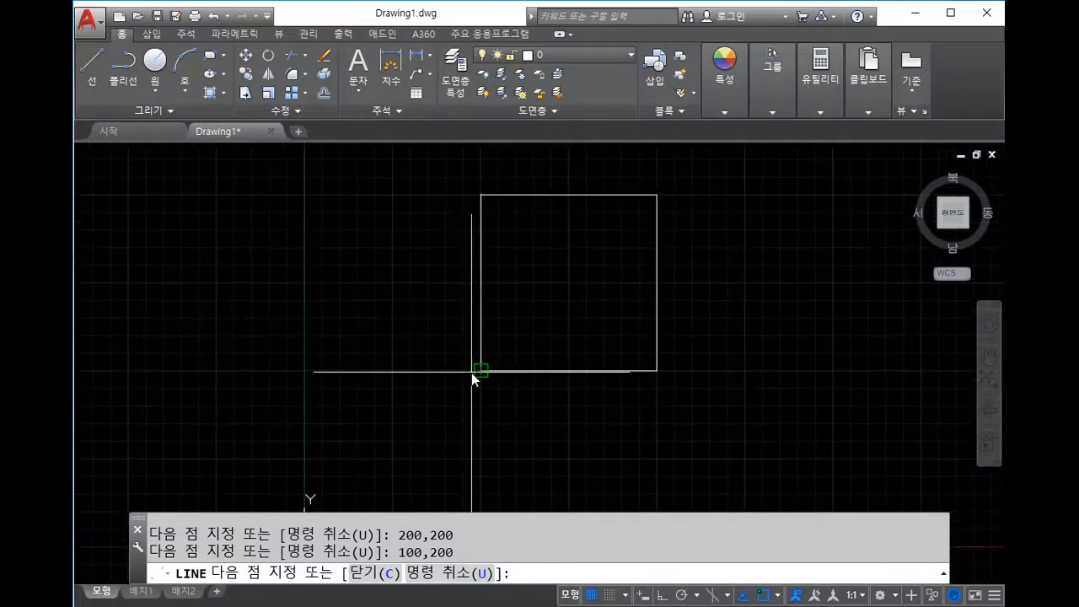
{"action": "type", "text": "100,100"}
{"action": "key", "text": "Return"}
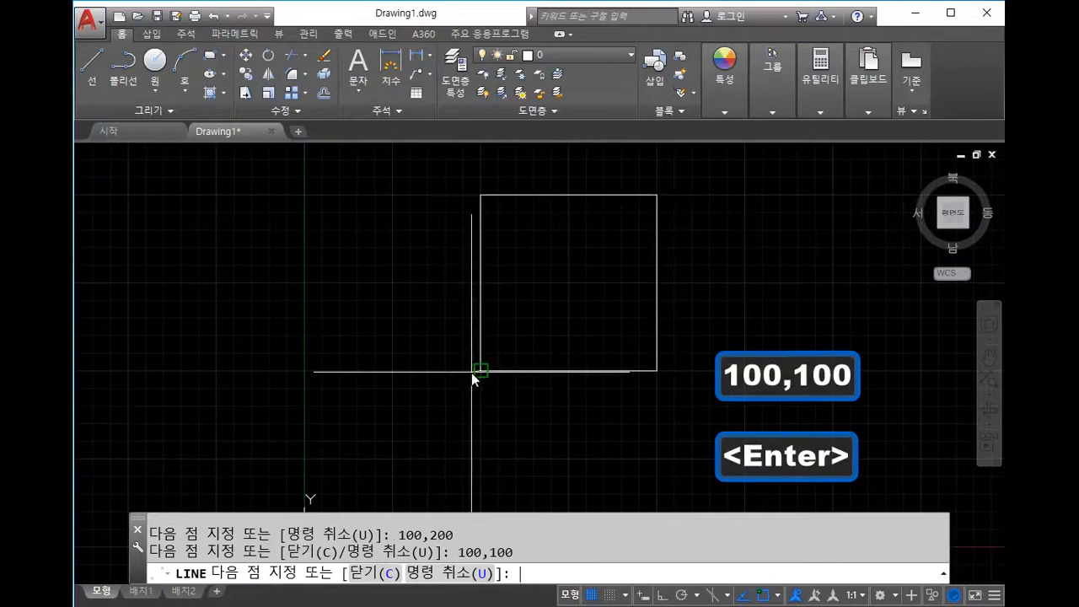
{"action": "key", "text": "Escape"}
{"action": "scroll", "coordinate": [498, 405], "scroll_direction": "up", "scroll_amount": 2}
{"action": "scroll", "coordinate": [531, 392], "scroll_direction": "down", "scroll_amount": 3}
{"action": "mouse_move", "coordinate": [551, 380]}
{"action": "middle_mouse_down"}
{"action": "mouse_move", "coordinate": [605, 281]}
{"action": "mouse_move", "coordinate": [603, 329]}
{"action": "mouse_move", "coordinate": [624, 317]}
{"action": "middle_mouse_up"}
{"action": "scroll", "coordinate": [506, 356], "scroll_direction": "up", "scroll_amount": 2}
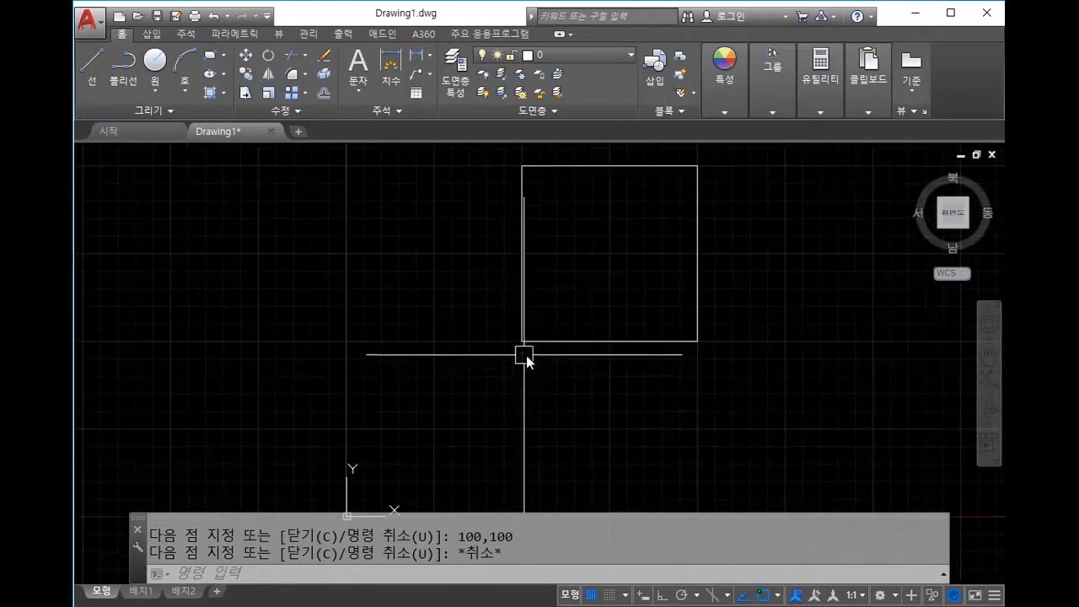
{"action": "middle_click_drag", "start_coordinate": [511, 352], "coordinate": [485, 401]}
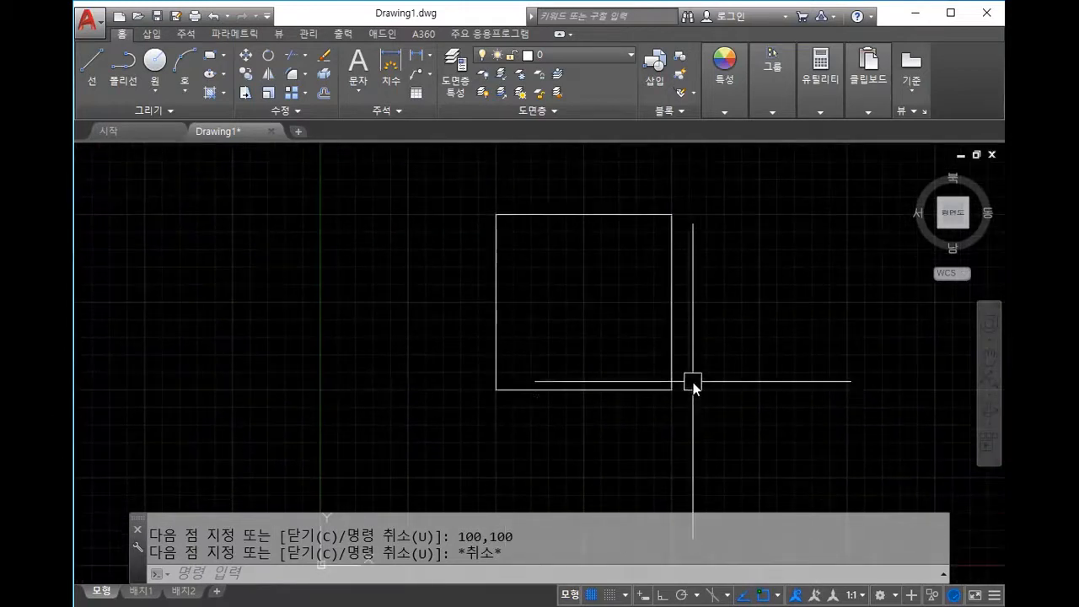
{"action": "middle_click_drag", "start_coordinate": [664, 406], "coordinate": [692, 365]}
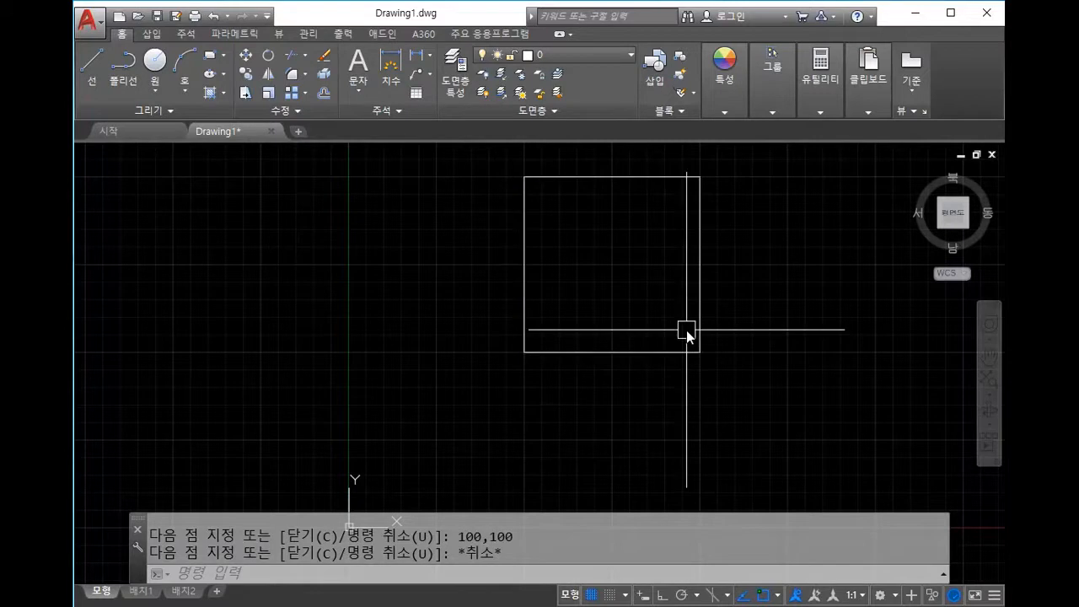
{"action": "mouse_move", "coordinate": [710, 320]}
{"action": "middle_mouse_down"}
{"action": "mouse_move", "coordinate": [667, 292]}
{"action": "mouse_move", "coordinate": [676, 306]}
{"action": "middle_mouse_up"}
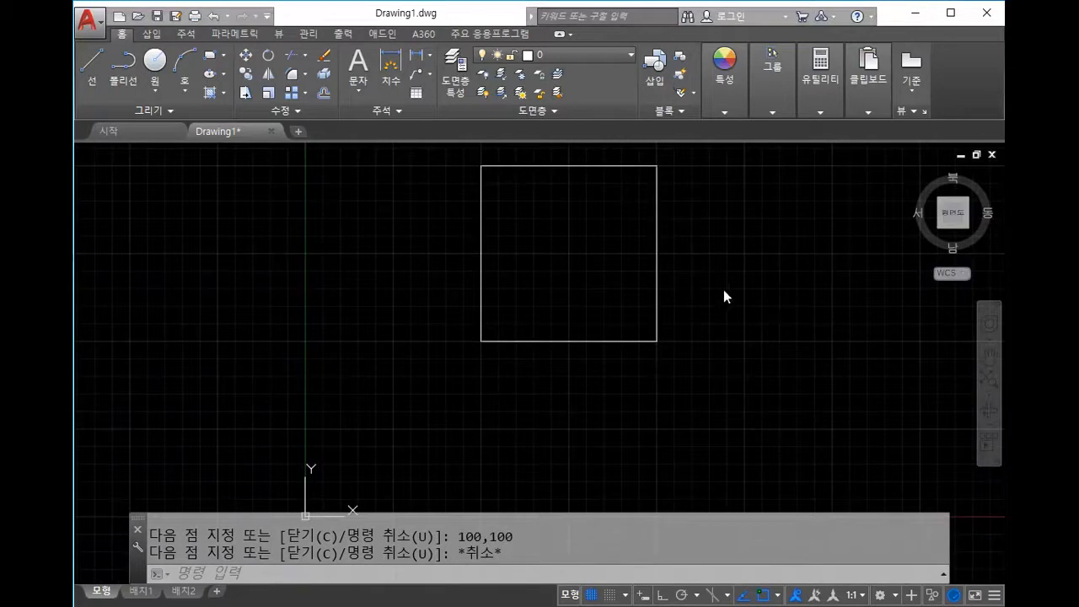
{"action": "scroll", "coordinate": [758, 261], "scroll_direction": "down", "scroll_amount": 2}
{"action": "middle_click_drag", "start_coordinate": [747, 281], "coordinate": [735, 317]}
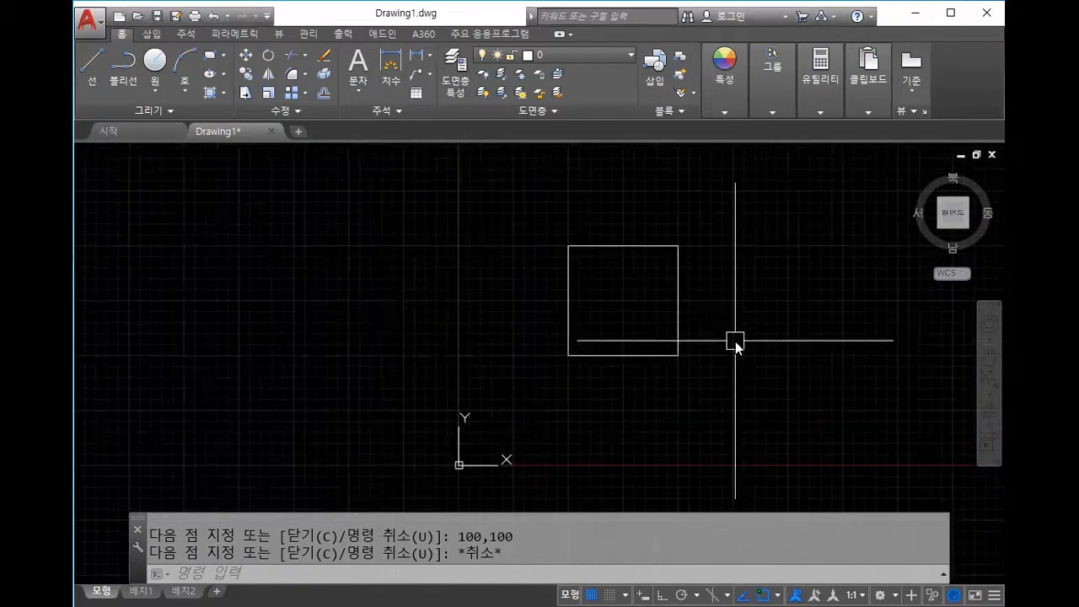
Step: Erase the square's four lines with a crossing window
{"action": "left_click", "coordinate": [729, 384]}
{"action": "left_click", "coordinate": [561, 221]}
{"action": "key", "text": "Delete"}
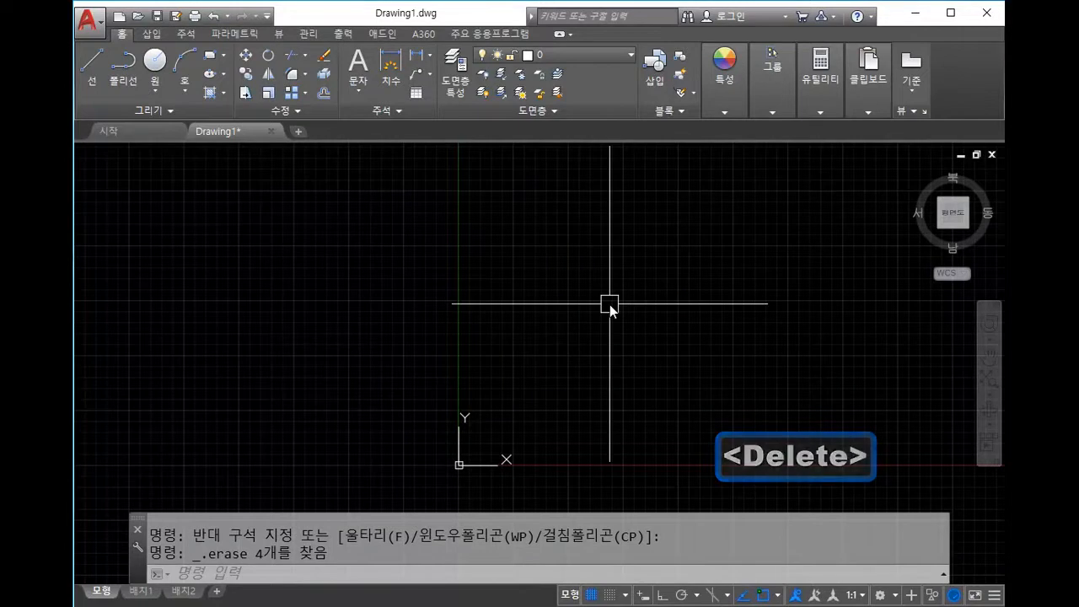
Step: Start a new line with its first point at 100,100
{"action": "middle_click_drag", "start_coordinate": [610, 305], "coordinate": [551, 298]}
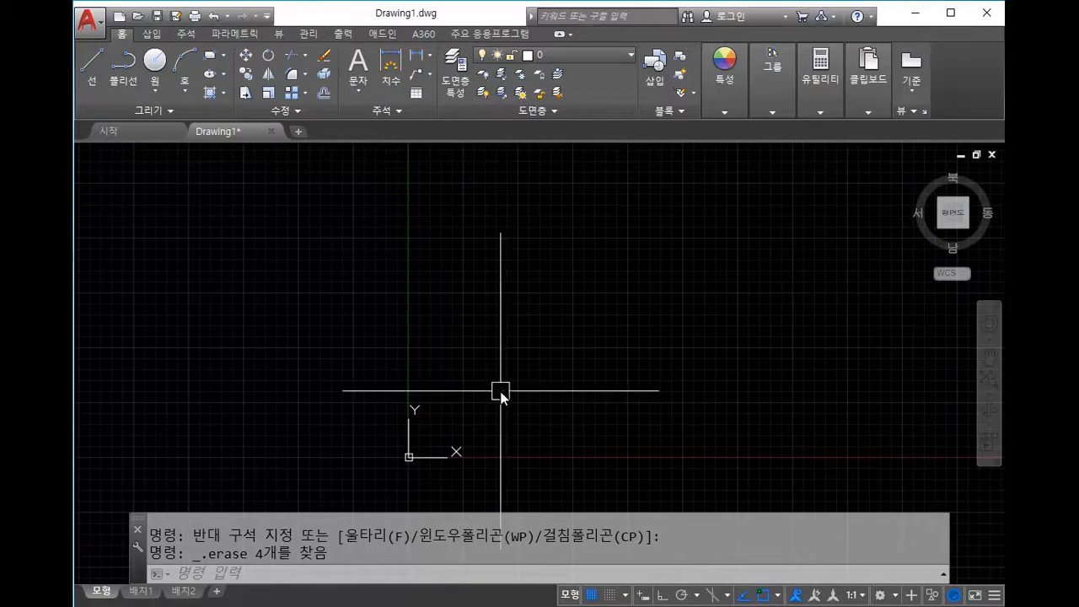
{"action": "mouse_move", "coordinate": [534, 363]}
{"action": "middle_mouse_down"}
{"action": "mouse_move", "coordinate": [521, 342]}
{"action": "mouse_move", "coordinate": [503, 356]}
{"action": "mouse_move", "coordinate": [520, 362]}
{"action": "middle_mouse_up"}
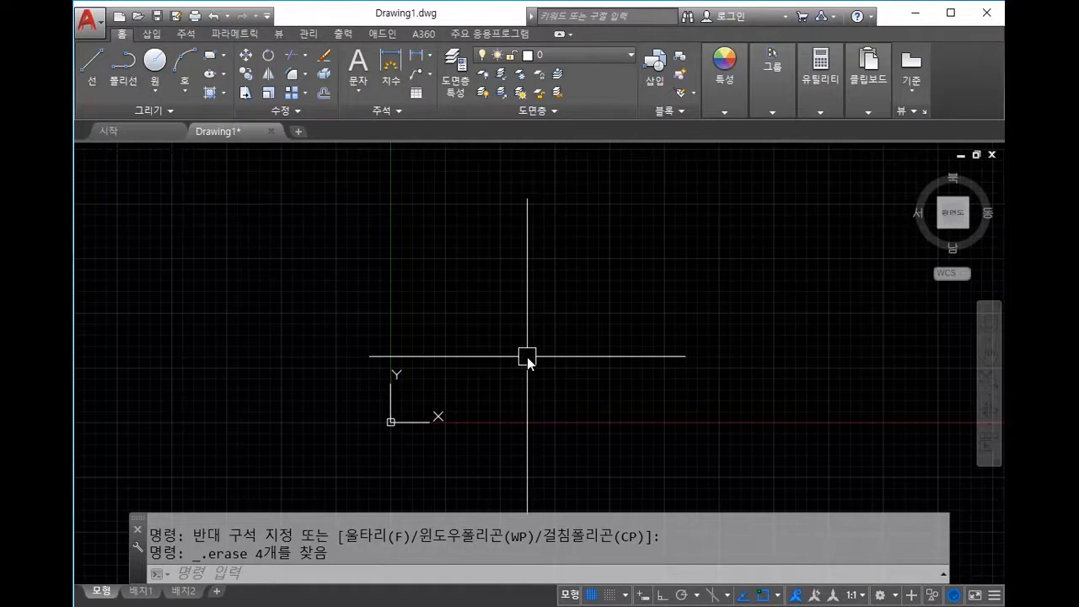
{"action": "type", "text": "l"}
{"action": "key", "text": "space"}
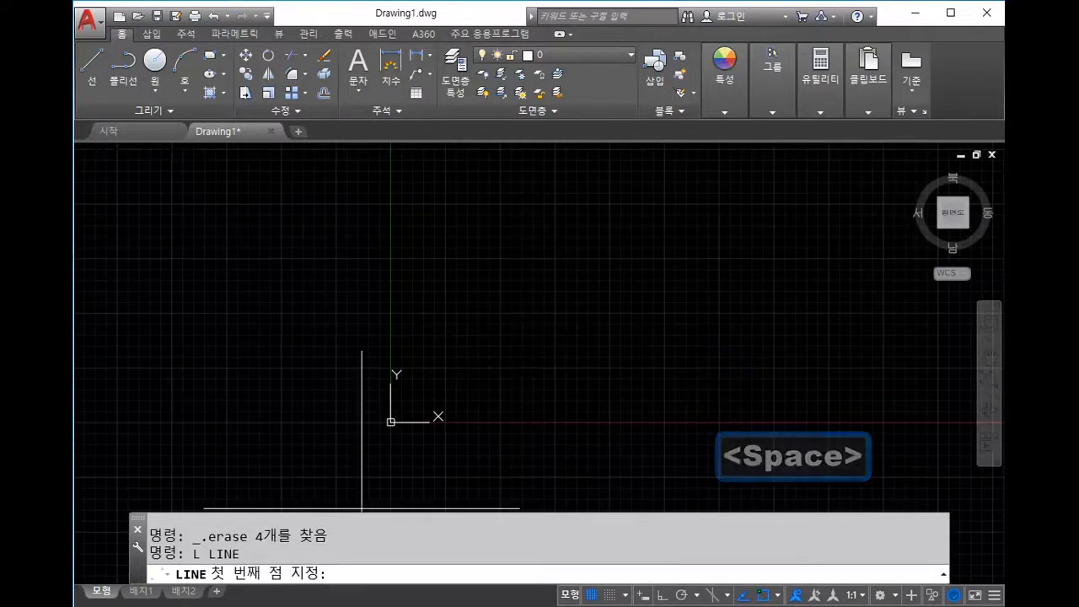
{"action": "type", "text": "100,100"}
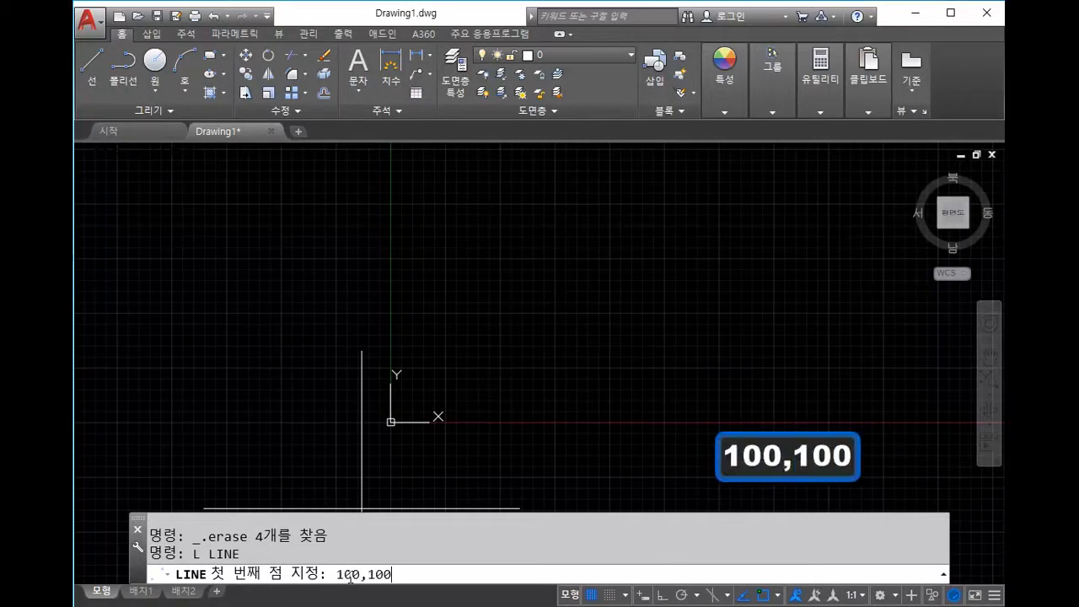
{"action": "key", "text": "Return"}
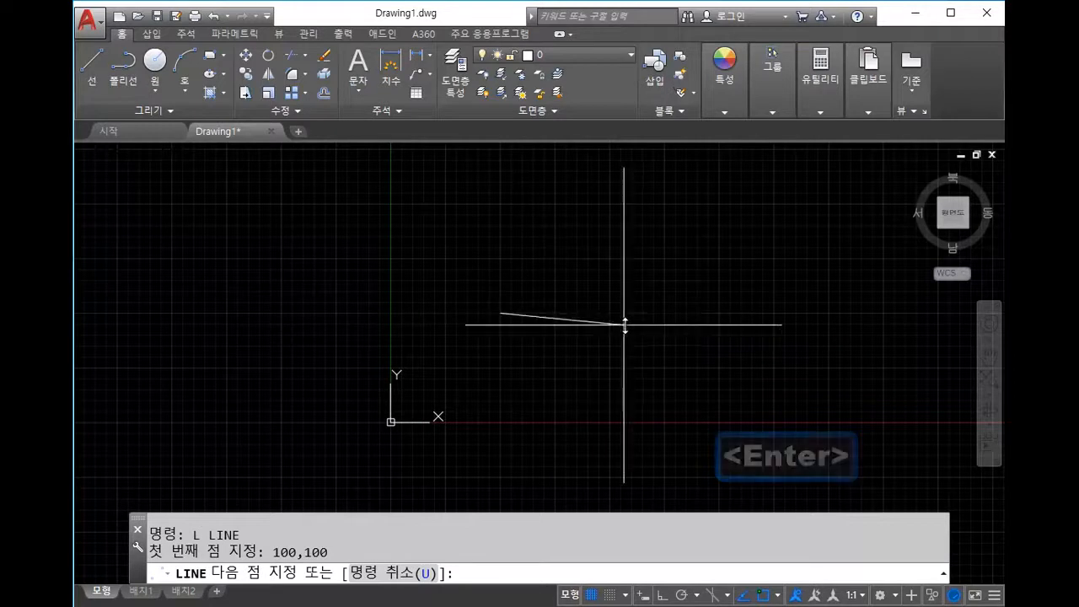
{"action": "scroll", "coordinate": [611, 311], "scroll_direction": "up", "scroll_amount": 5}
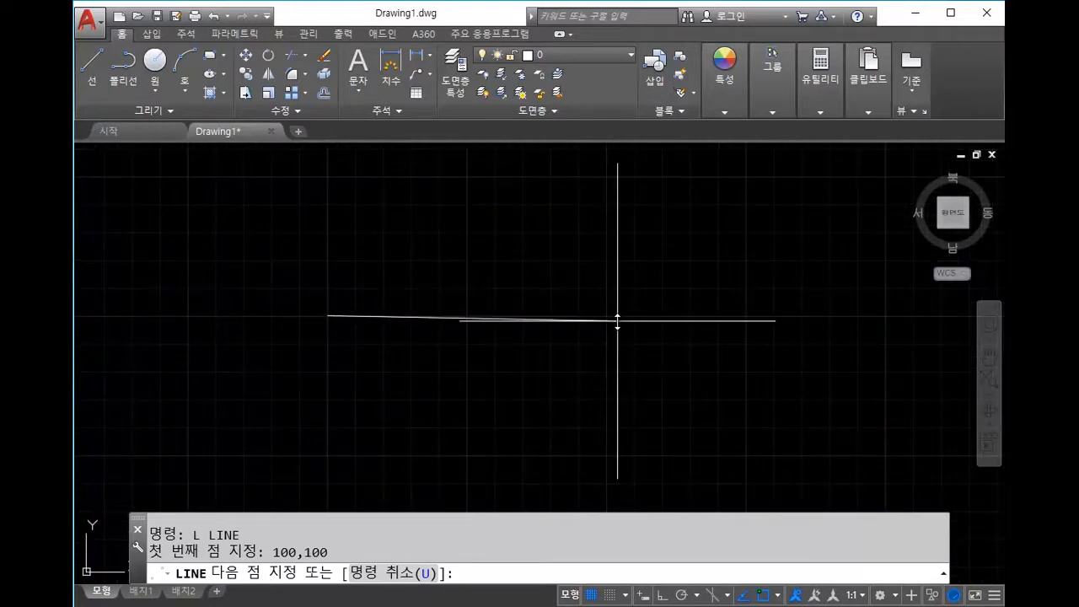
{"action": "scroll", "coordinate": [617, 321], "scroll_direction": "down", "scroll_amount": 3}
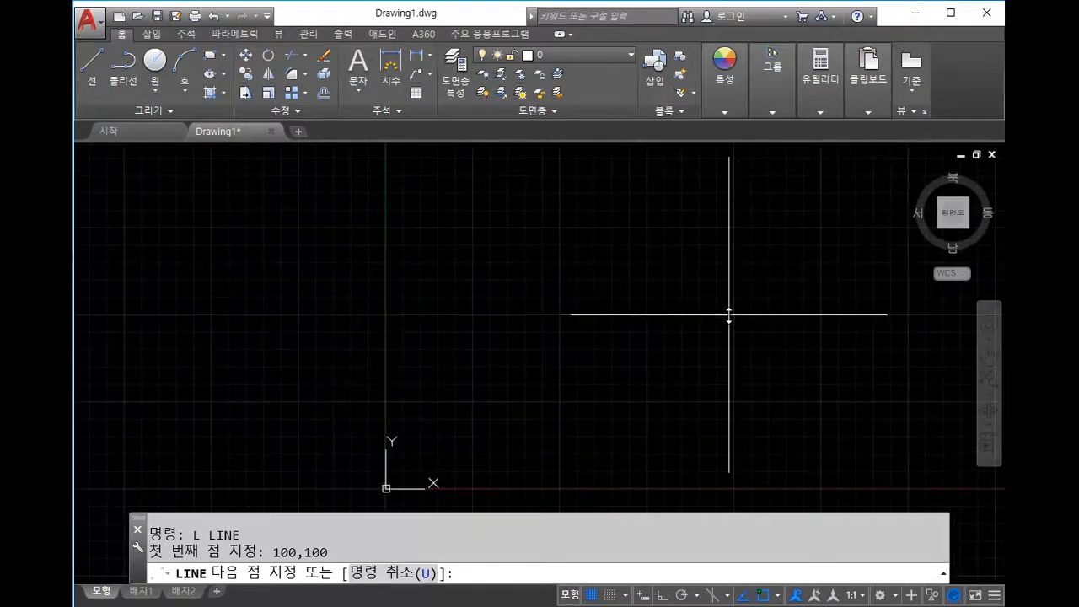
Step: Cancel the unfinished line and draw a 100 by 100 rectangle with RECTANG
{"action": "key", "text": "Escape"}
{"action": "middle_click_drag", "start_coordinate": [730, 316], "coordinate": [696, 357]}
{"action": "type", "text": "rec"}
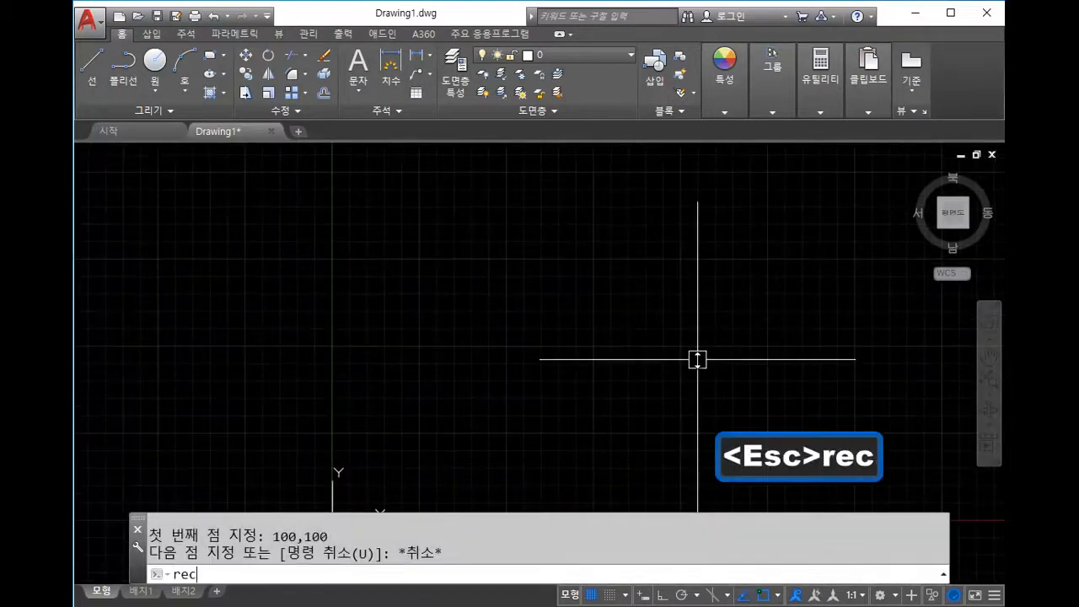
{"action": "key", "text": "space"}
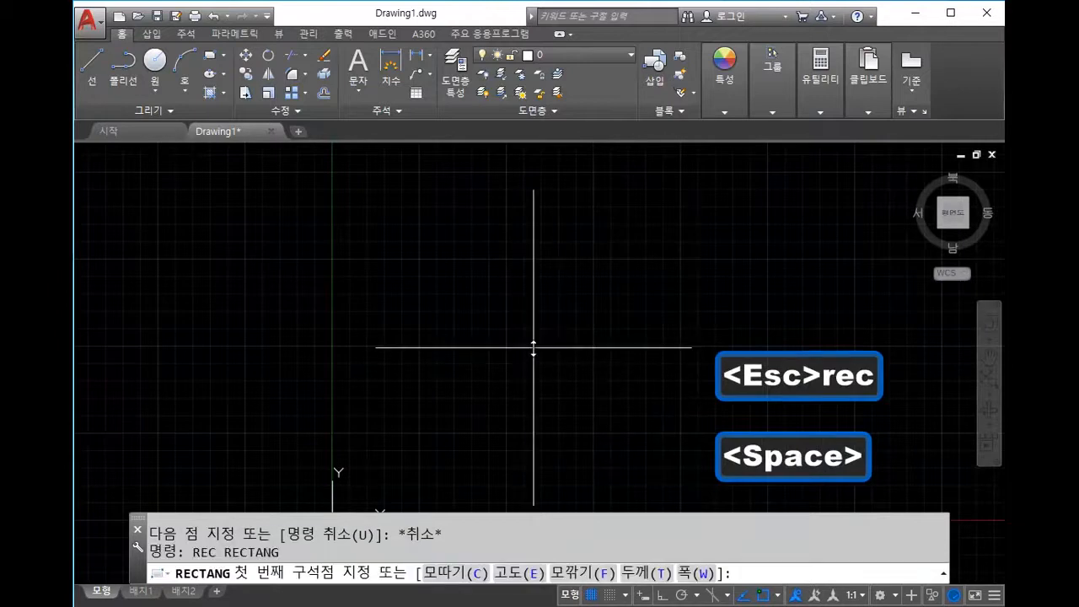
{"action": "left_click", "coordinate": [533, 347]}
{"action": "type", "text": "@100,10"}
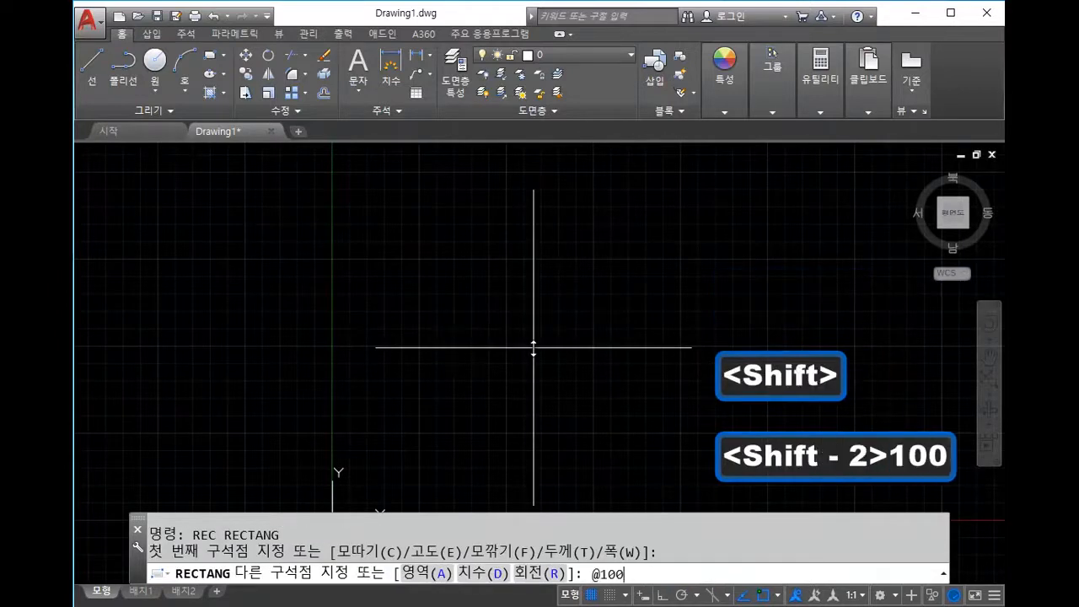
{"action": "key", "text": "Return"}
{"action": "scroll", "coordinate": [783, 437], "scroll_direction": "down", "scroll_amount": 6}
{"action": "middle_click_drag", "start_coordinate": [698, 405], "coordinate": [481, 313]}
{"action": "scroll", "coordinate": [482, 315], "scroll_direction": "up", "scroll_amount": 4}
Step: Move the square so its lower-left corner sits at 100,100
{"action": "left_click", "coordinate": [556, 358]}
{"action": "left_click", "coordinate": [540, 322]}
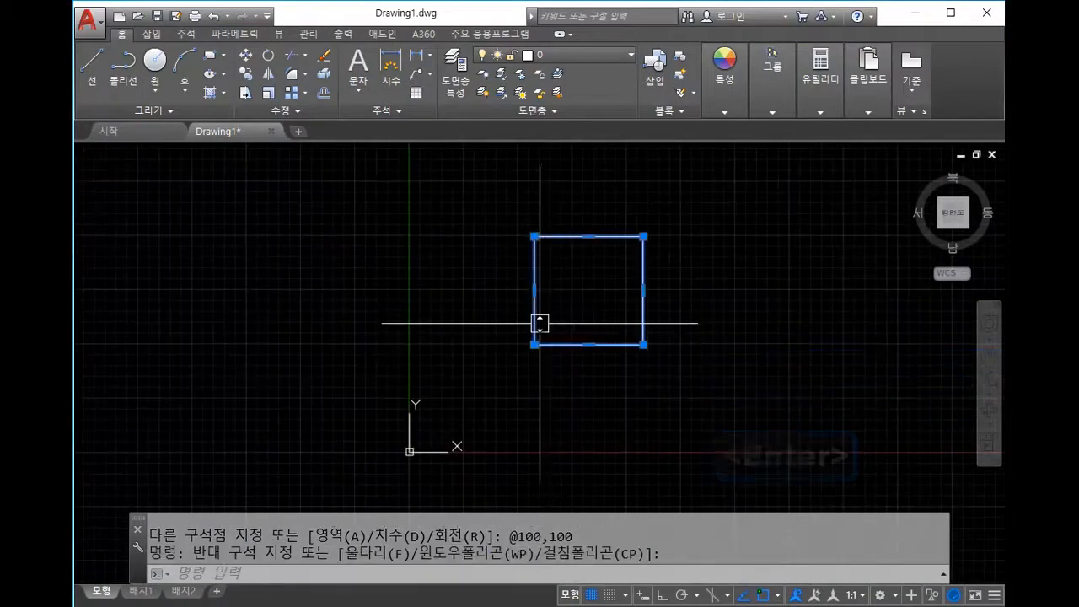
{"action": "type", "text": "m"}
{"action": "key", "text": "space"}
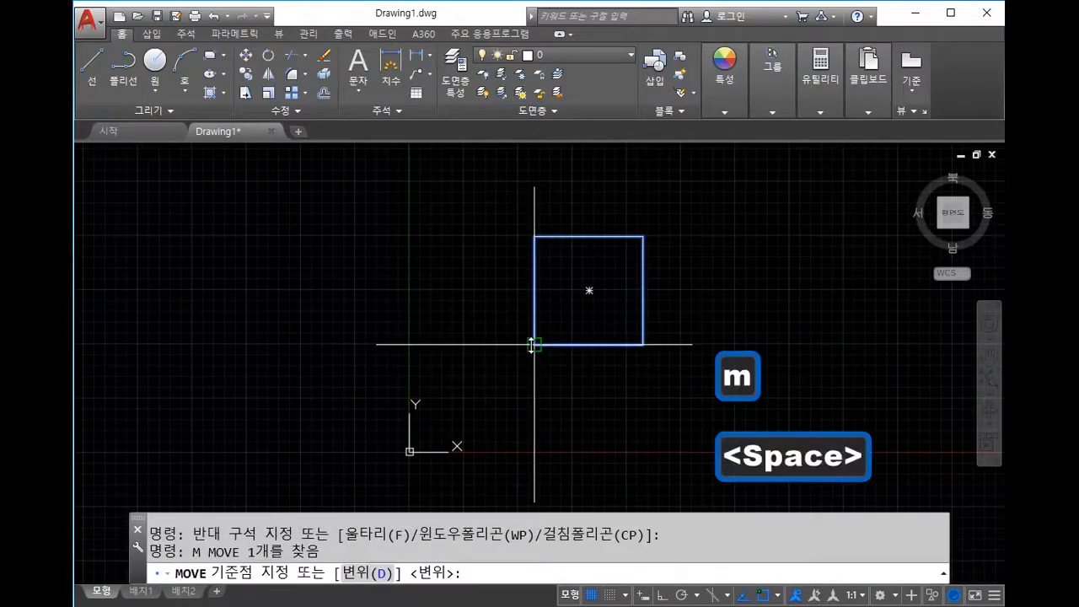
{"action": "left_click", "coordinate": [534, 344]}
{"action": "type", "text": "100,100"}
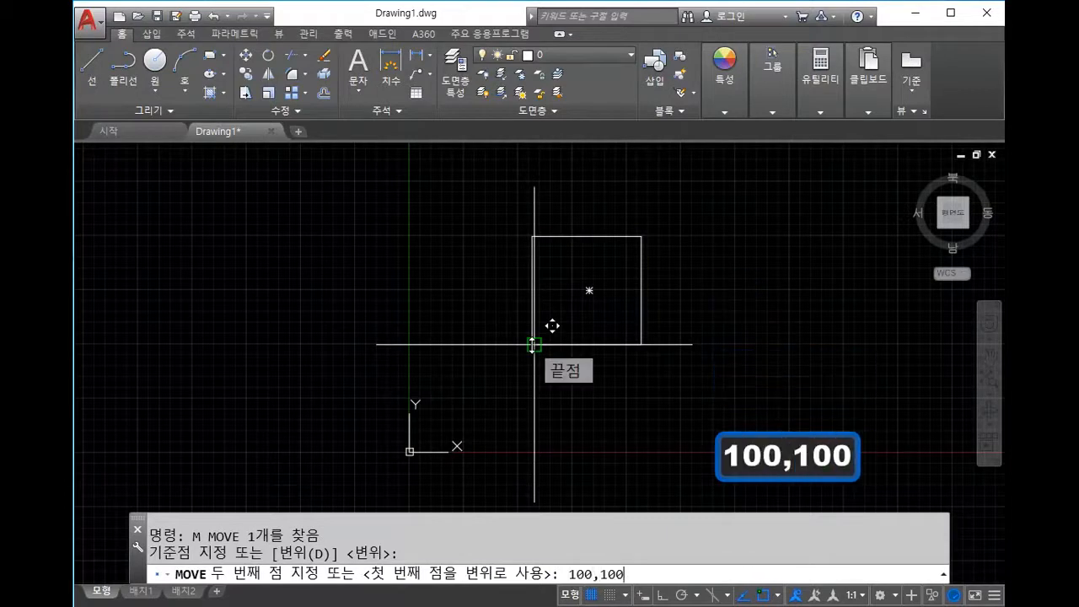
{"action": "key", "text": "Return"}
{"action": "key", "text": "Escape"}
{"action": "scroll", "coordinate": [552, 391], "scroll_direction": "up", "scroll_amount": 4}
{"action": "scroll", "coordinate": [570, 369], "scroll_direction": "down", "scroll_amount": 3}
{"action": "scroll", "coordinate": [793, 277], "scroll_direction": "up", "scroll_amount": 2}
{"action": "scroll", "coordinate": [567, 288], "scroll_direction": "down", "scroll_amount": 2}
{"action": "scroll", "coordinate": [486, 304], "scroll_direction": "up", "scroll_amount": 4}
{"action": "scroll", "coordinate": [548, 325], "scroll_direction": "down", "scroll_amount": 2}
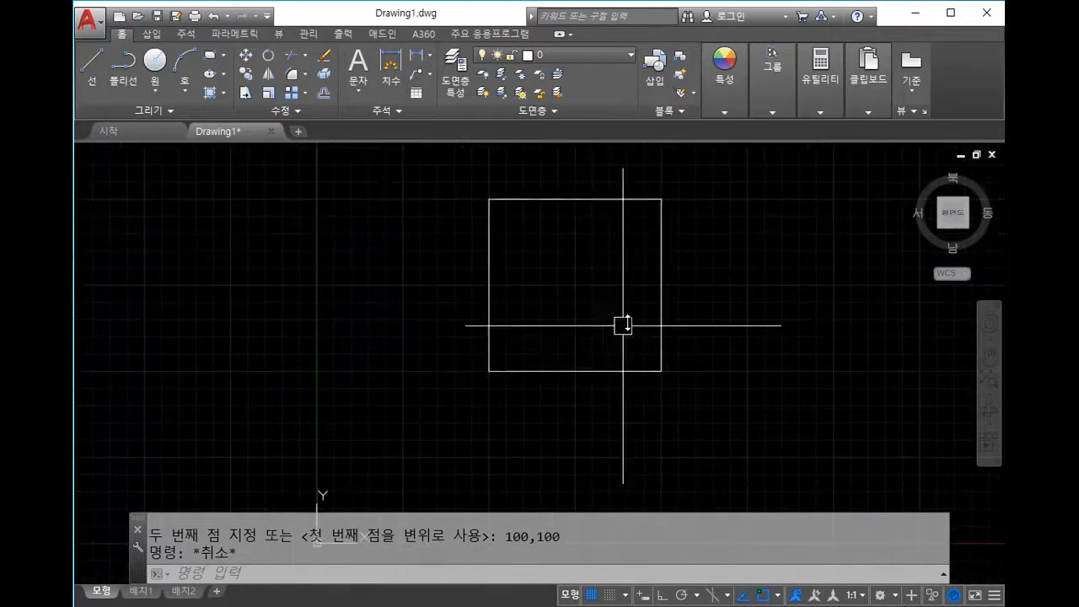
{"action": "middle_click_drag", "start_coordinate": [517, 321], "coordinate": [537, 290]}
{"action": "middle_click_drag", "start_coordinate": [548, 245], "coordinate": [526, 301]}
{"action": "mouse_move", "coordinate": [650, 285]}
{"action": "middle_mouse_down"}
{"action": "mouse_move", "coordinate": [689, 258]}
{"action": "mouse_move", "coordinate": [743, 255]}
{"action": "middle_mouse_up"}
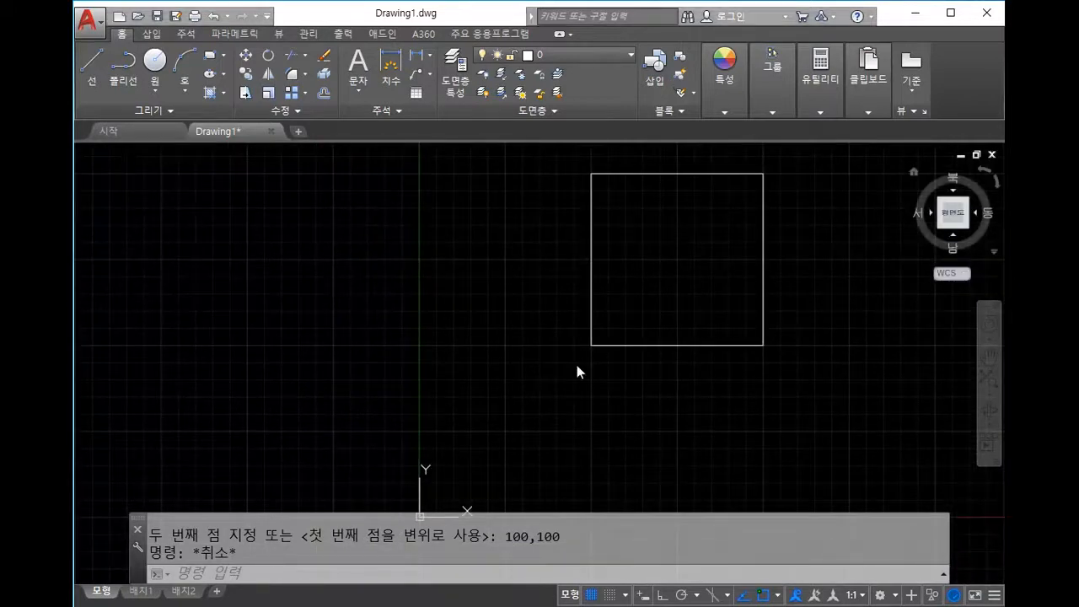
{"action": "mouse_move", "coordinate": [568, 346]}
{"action": "left_mouse_down"}
{"action": "mouse_move", "coordinate": [560, 372]}
{"action": "mouse_move", "coordinate": [656, 354]}
{"action": "left_mouse_up"}
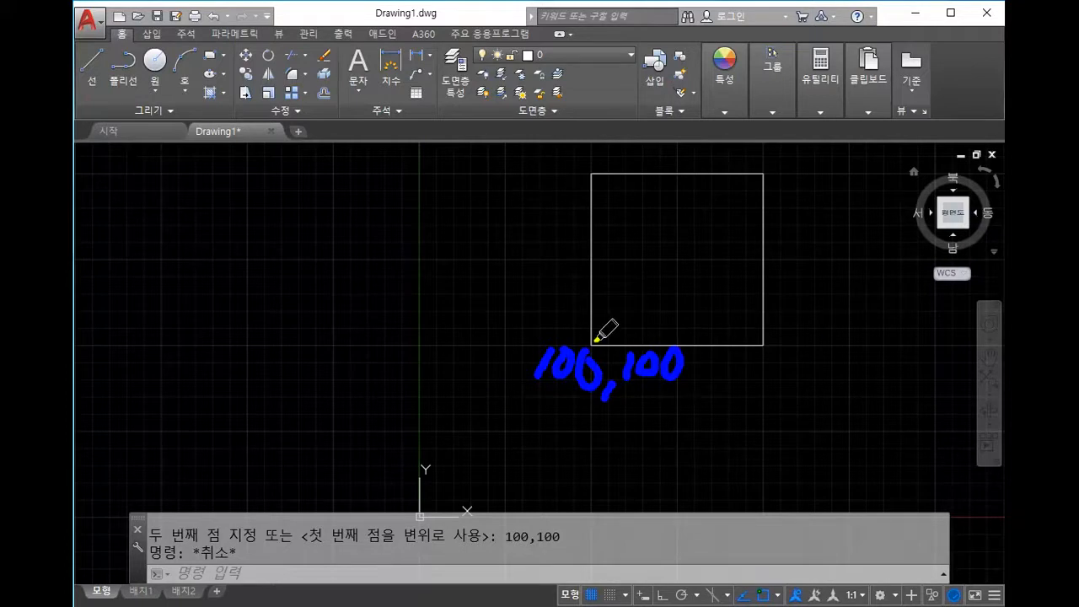
{"action": "mouse_move", "coordinate": [600, 338]}
{"action": "left_mouse_down"}
{"action": "mouse_move", "coordinate": [666, 313]}
{"action": "mouse_move", "coordinate": [723, 321]}
{"action": "mouse_move", "coordinate": [758, 344]}
{"action": "left_mouse_up"}
{"action": "left_click_drag", "start_coordinate": [660, 276], "coordinate": [643, 314]}
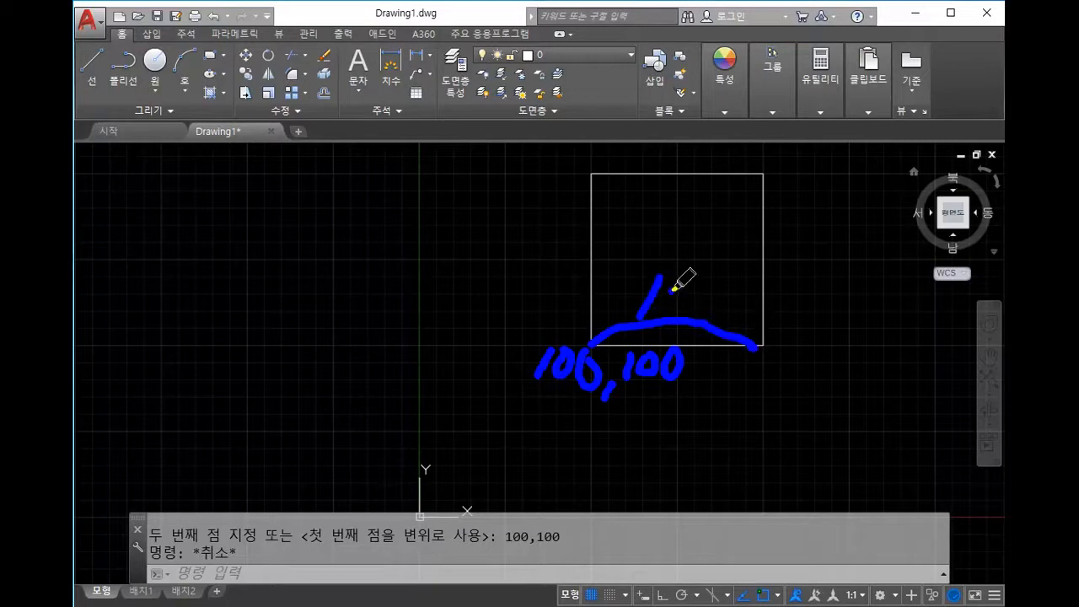
{"action": "left_click_drag", "start_coordinate": [700, 287], "coordinate": [720, 292]}
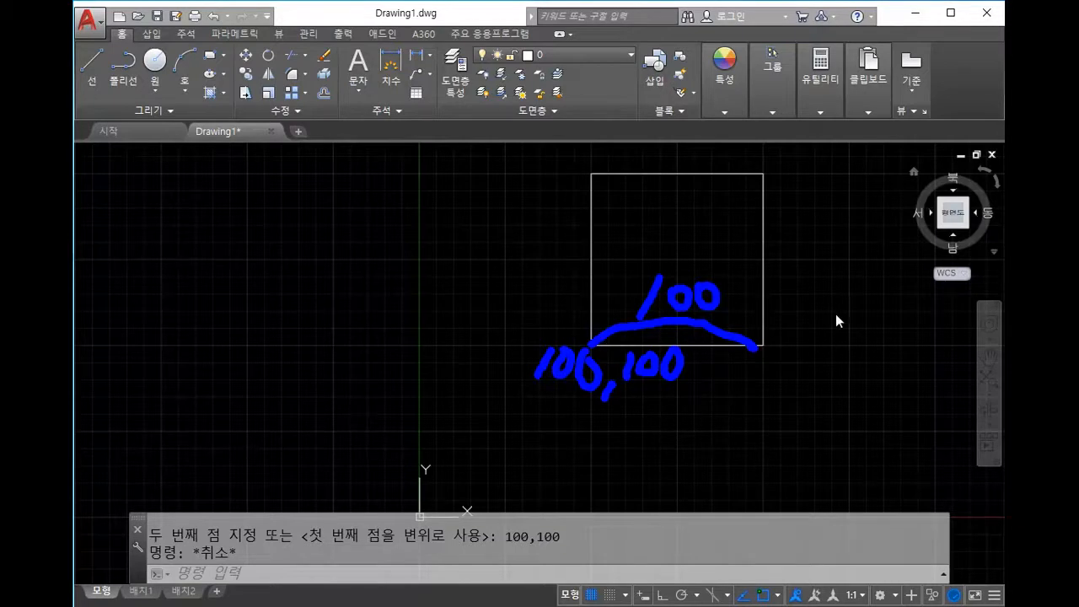
{"action": "mouse_move", "coordinate": [660, 251]}
{"action": "left_mouse_down"}
{"action": "mouse_move", "coordinate": [621, 291]}
{"action": "mouse_move", "coordinate": [715, 313]}
{"action": "mouse_move", "coordinate": [715, 255]}
{"action": "mouse_move", "coordinate": [643, 264]}
{"action": "left_mouse_up"}
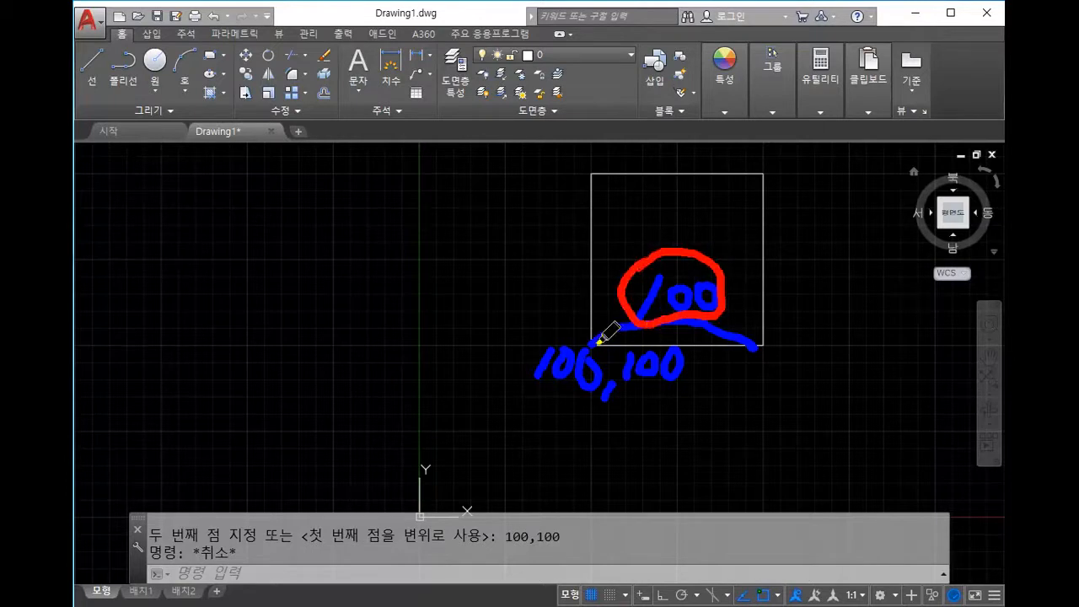
{"action": "left_click_drag", "start_coordinate": [615, 341], "coordinate": [756, 347]}
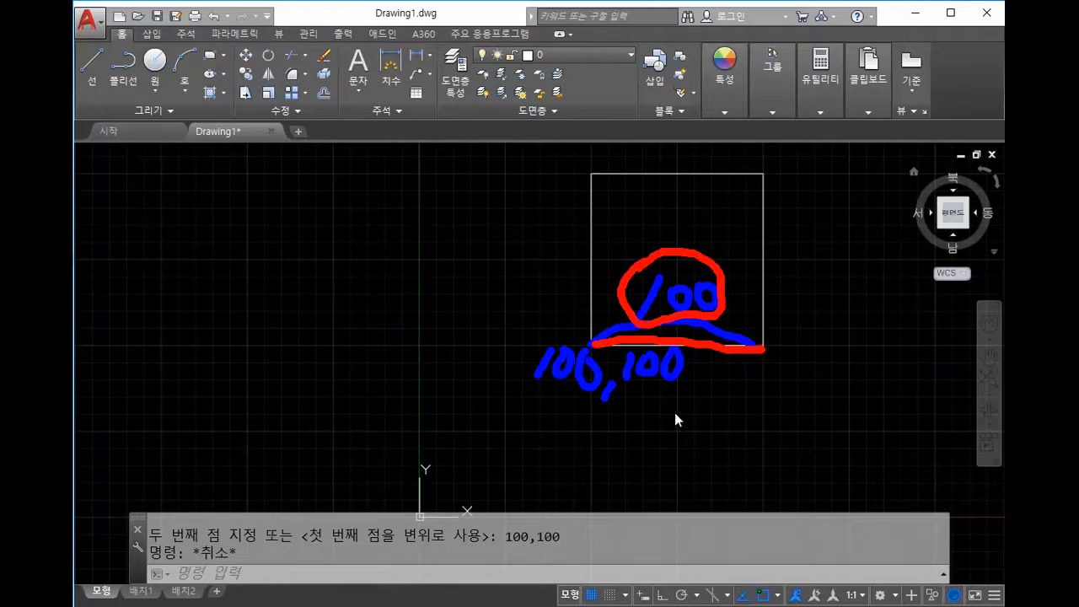
{"action": "left_click_drag", "start_coordinate": [169, 336], "coordinate": [478, 312]}
{"action": "left_click_drag", "start_coordinate": [346, 185], "coordinate": [335, 409]}
{"action": "mouse_move", "coordinate": [413, 313]}
{"action": "left_mouse_down"}
{"action": "mouse_move", "coordinate": [281, 297]}
{"action": "mouse_move", "coordinate": [331, 300]}
{"action": "left_mouse_up"}
{"action": "left_click_drag", "start_coordinate": [306, 200], "coordinate": [321, 245]}
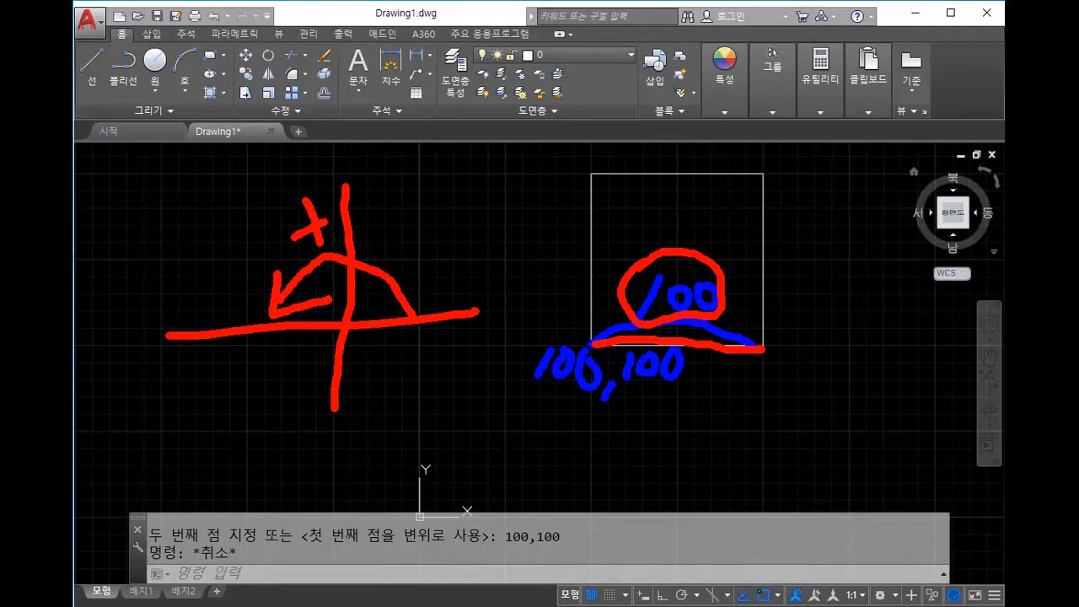
{"action": "left_click_drag", "start_coordinate": [348, 321], "coordinate": [538, 301]}
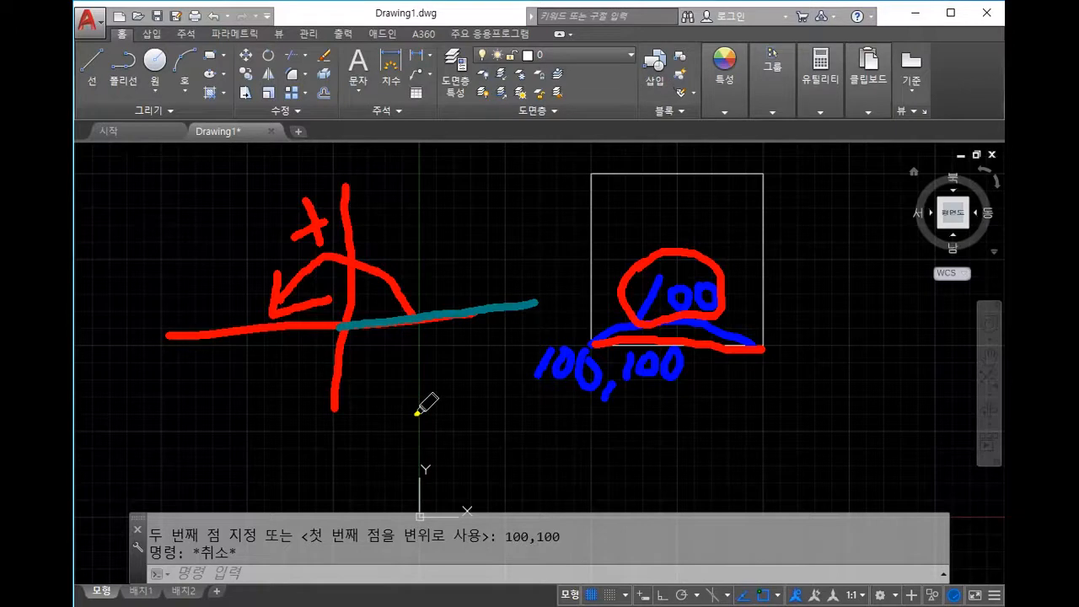
{"action": "left_click_drag", "start_coordinate": [430, 291], "coordinate": [435, 273]}
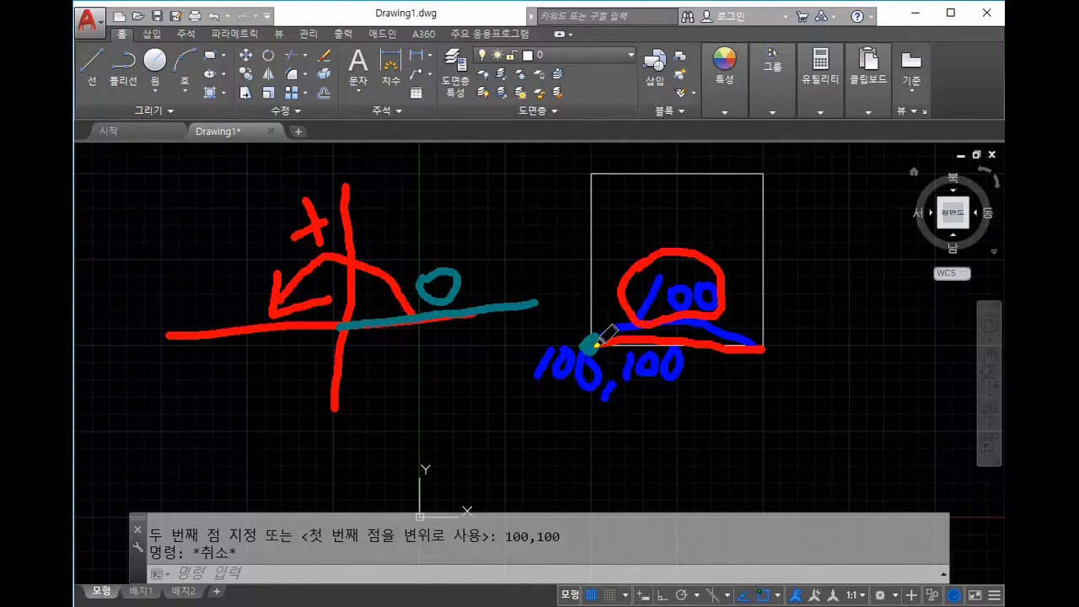
{"action": "left_click_drag", "start_coordinate": [595, 344], "coordinate": [760, 346]}
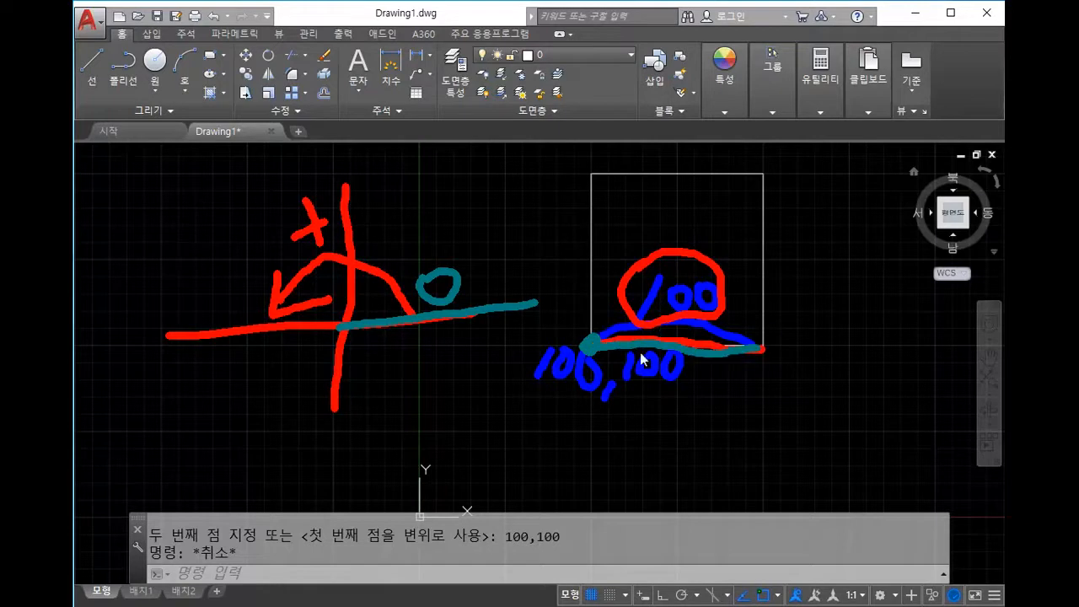
{"action": "left_click_drag", "start_coordinate": [599, 345], "coordinate": [758, 344]}
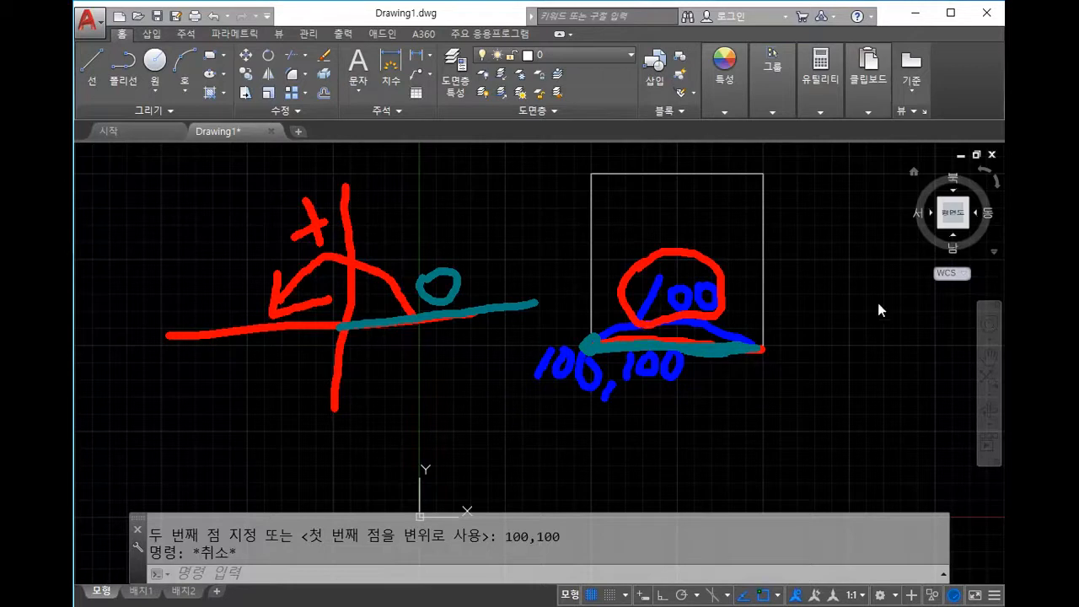
{"action": "key", "text": "Escape"}
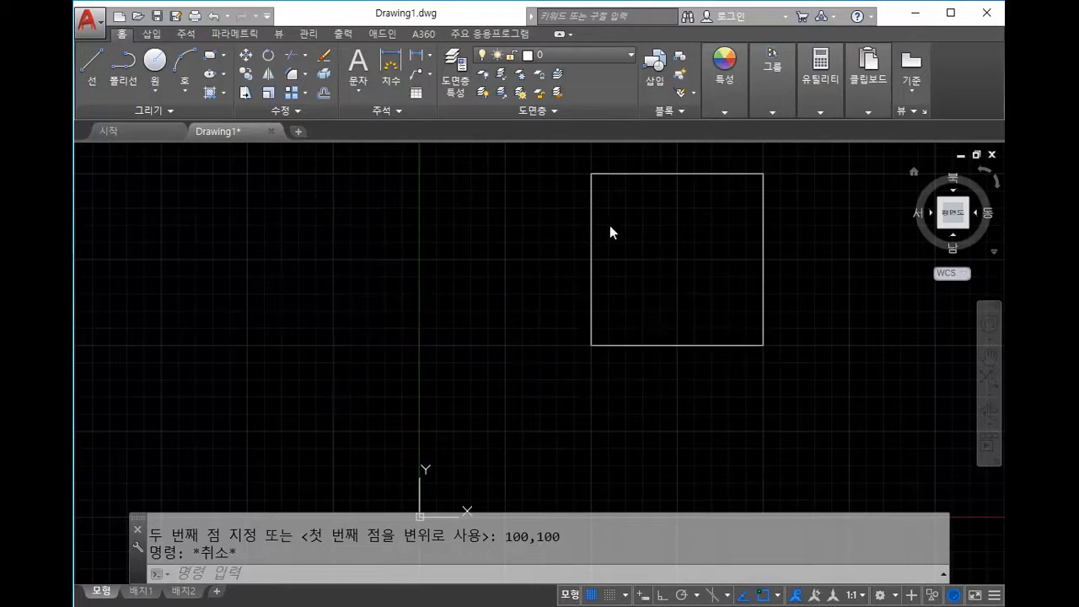
Step: Select and delete the existing square
{"action": "key", "text": "Escape"}
{"action": "scroll", "coordinate": [629, 343], "scroll_direction": "up", "scroll_amount": 2}
{"action": "scroll", "coordinate": [629, 343], "scroll_direction": "down", "scroll_amount": 2}
{"action": "middle_click_drag", "start_coordinate": [683, 345], "coordinate": [638, 354]}
{"action": "left_click_drag", "start_coordinate": [757, 334], "coordinate": [661, 300]}
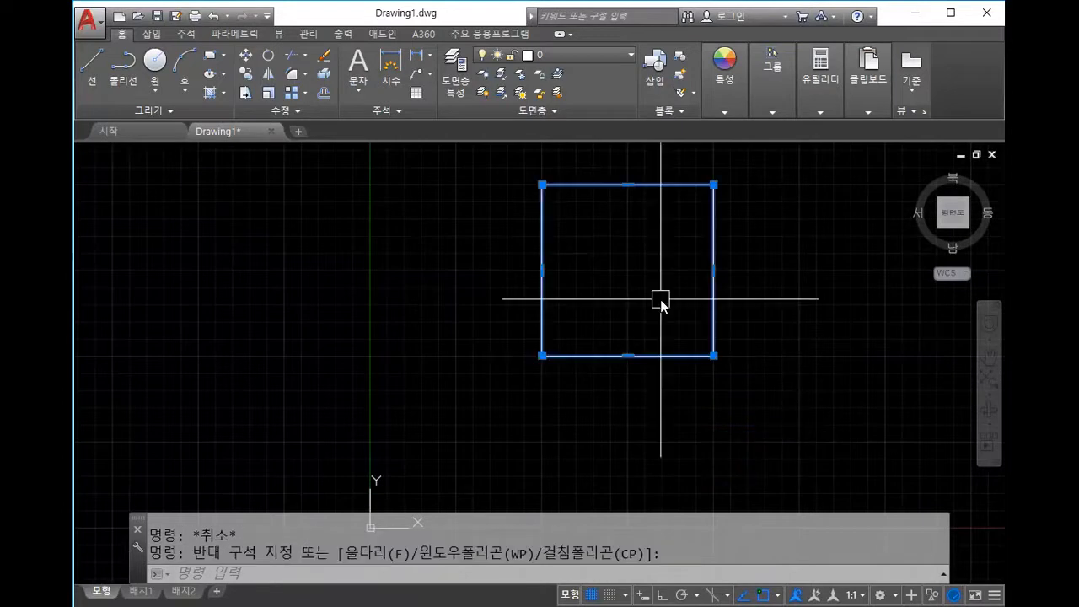
{"action": "key", "text": "Delete"}
{"action": "type", "text": "l"}
{"action": "key", "text": "space"}
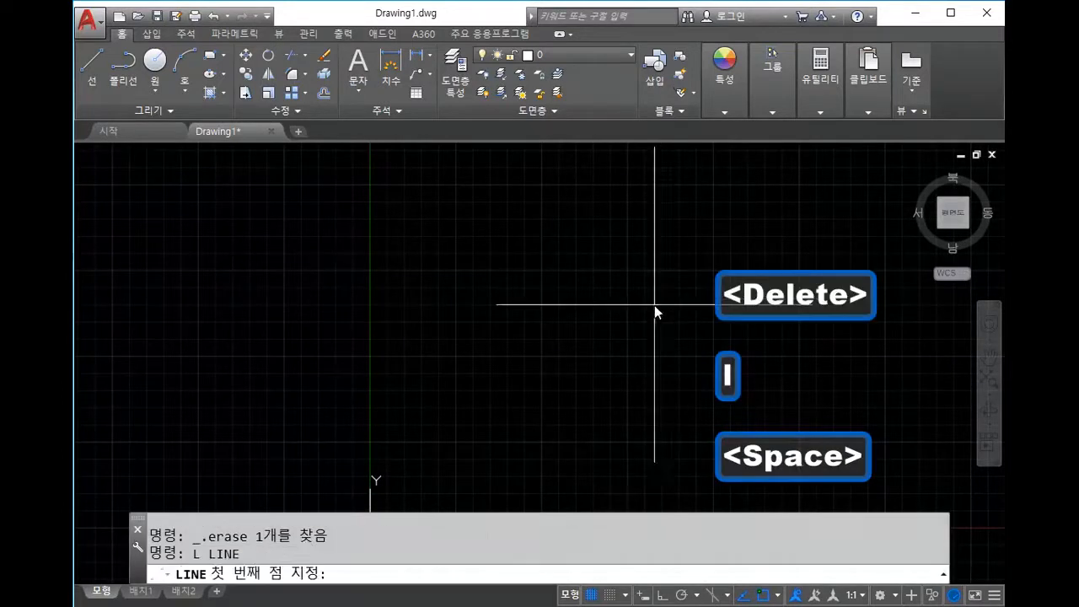
{"action": "type", "text": "100,100"}
{"action": "key", "text": "Return"}
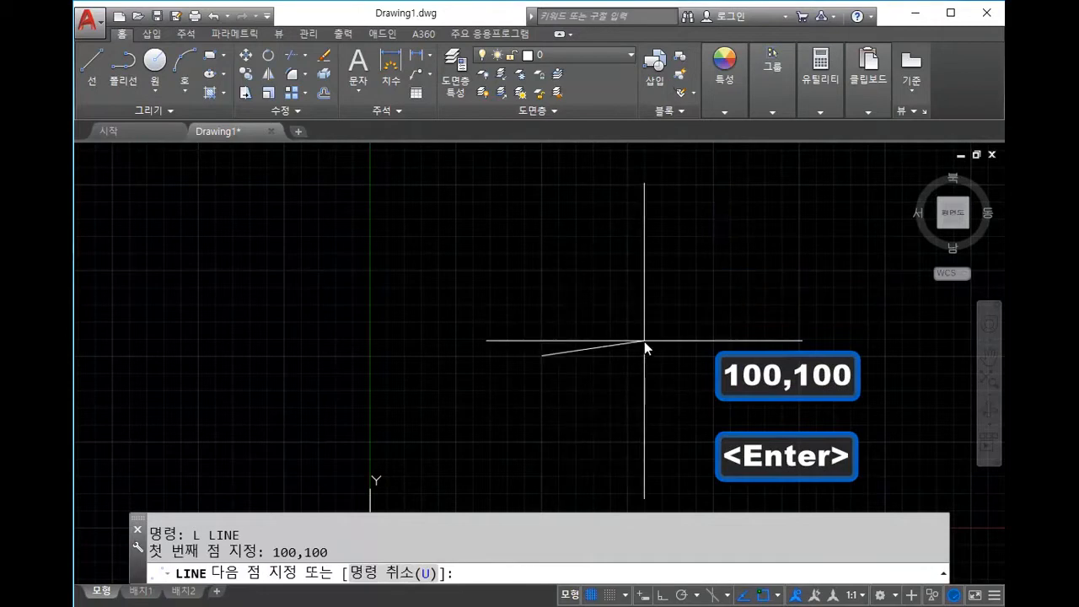
{"action": "middle_click_drag", "start_coordinate": [649, 334], "coordinate": [629, 303]}
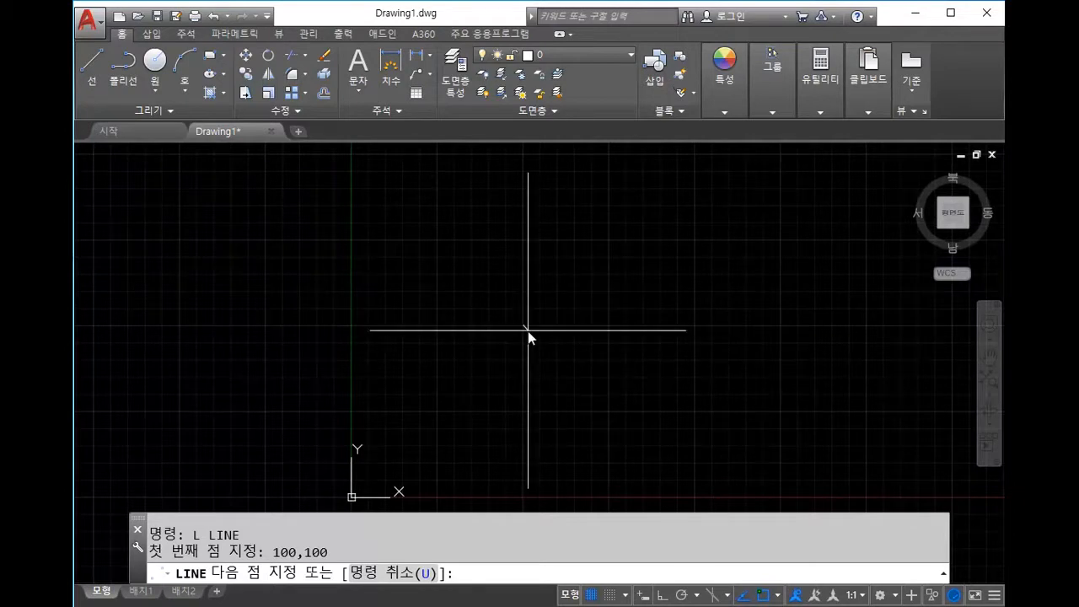
{"action": "type", "text": "@"}
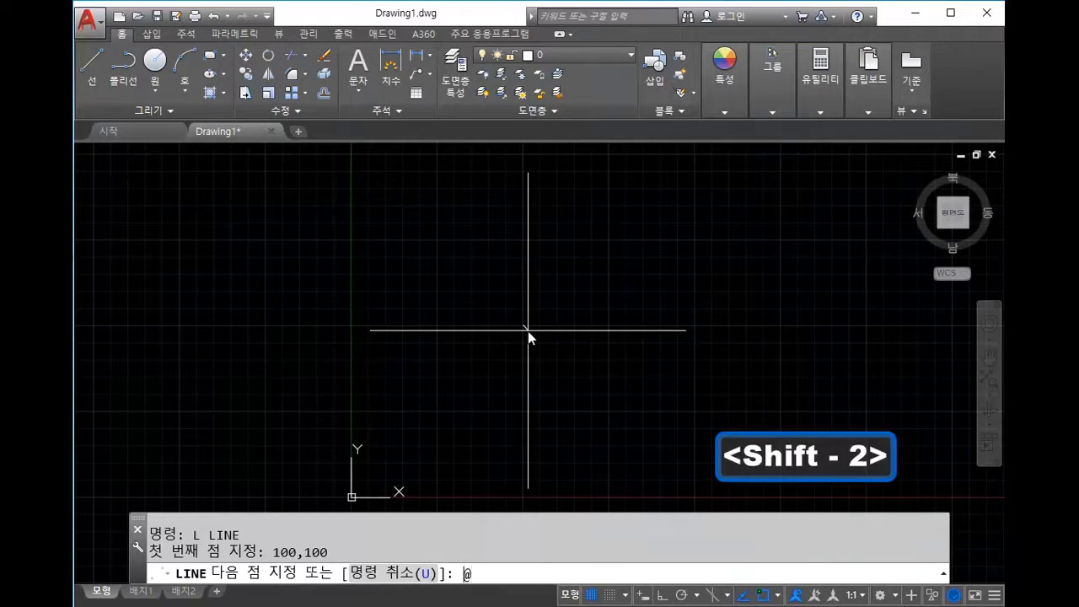
{"action": "type", "text": "100"}
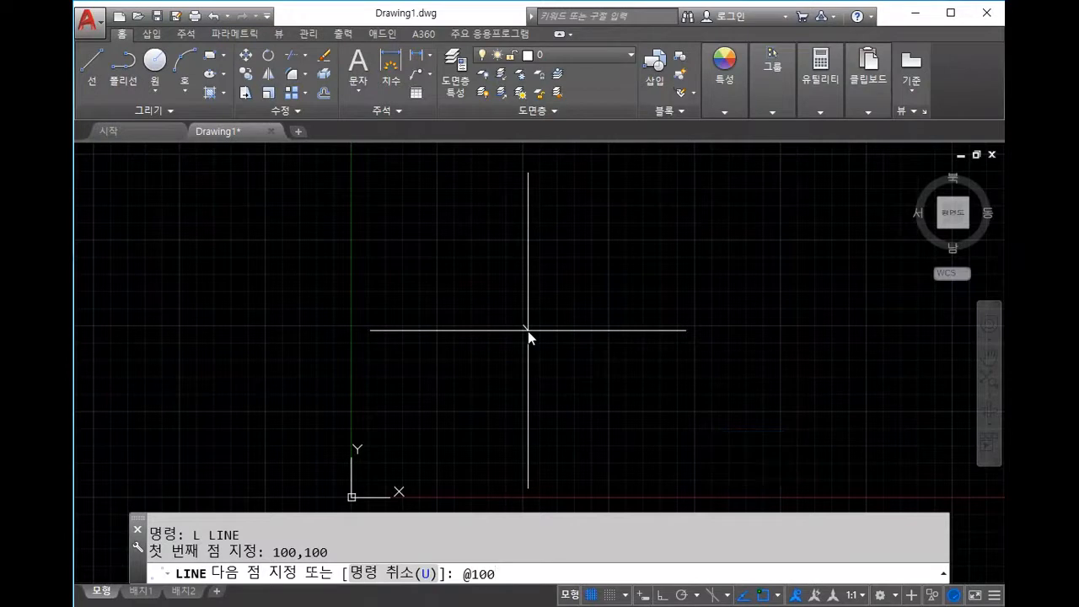
{"action": "type", "text": "<0"}
{"action": "key", "text": "Return"}
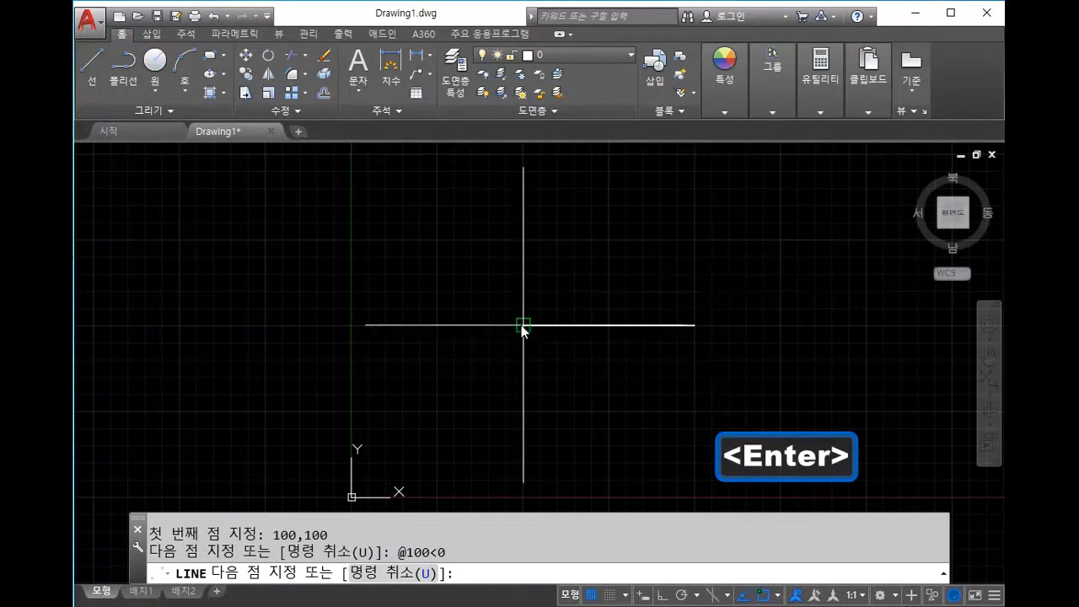
{"action": "middle_click_drag", "start_coordinate": [717, 158], "coordinate": [669, 242]}
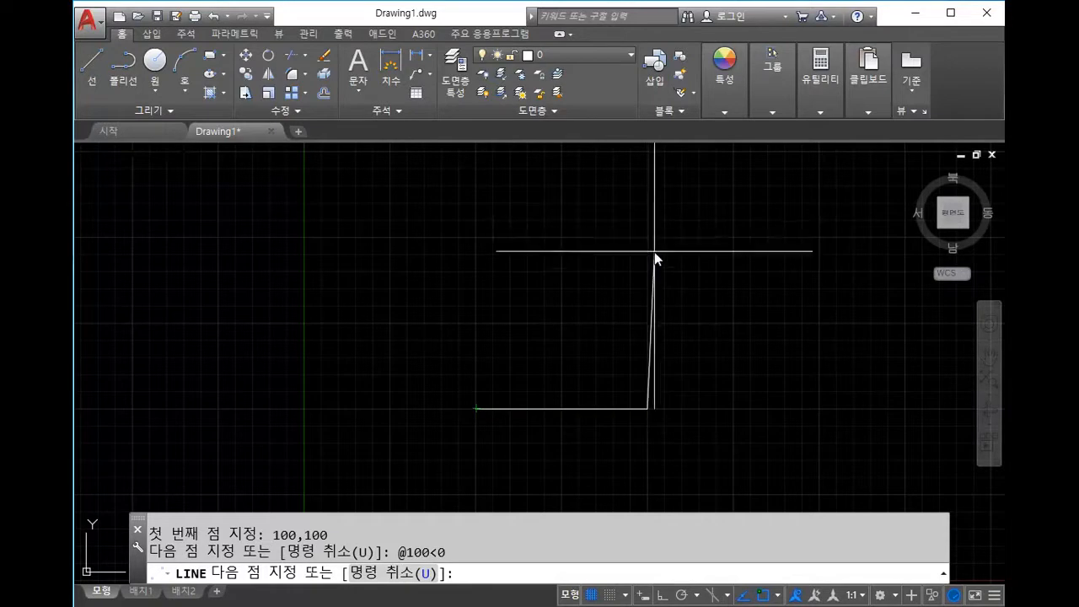
{"action": "type", "text": "@100<90"}
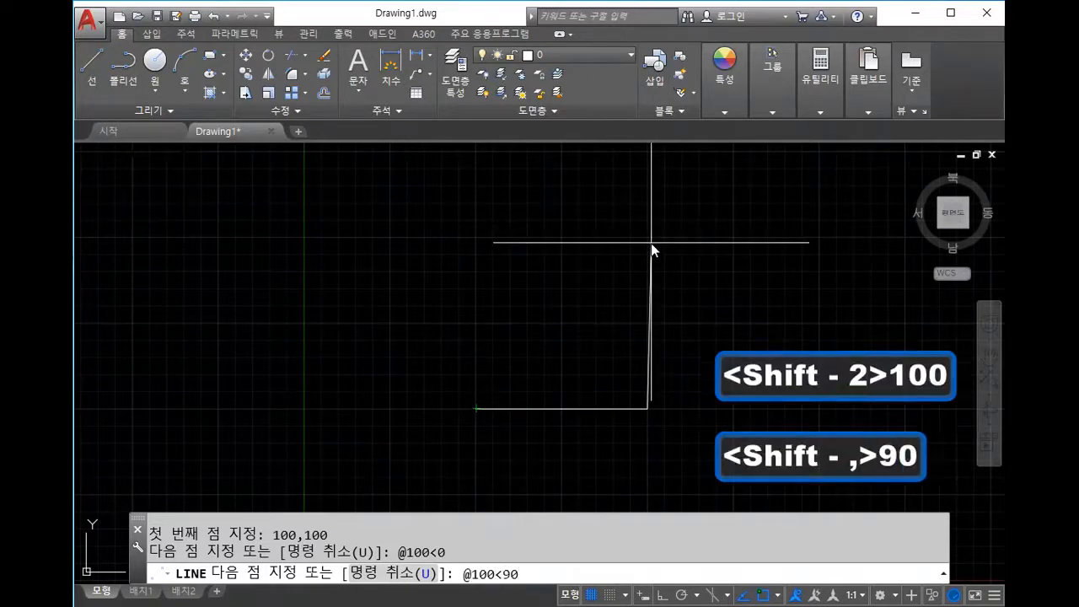
{"action": "key", "text": "Return"}
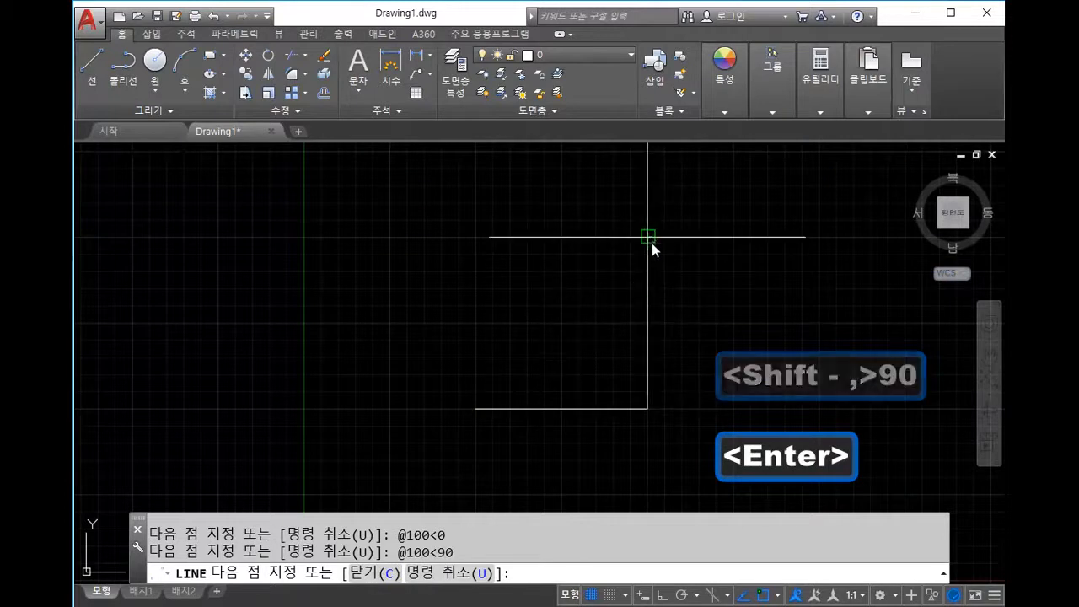
{"action": "middle_click_drag", "start_coordinate": [652, 240], "coordinate": [621, 294]}
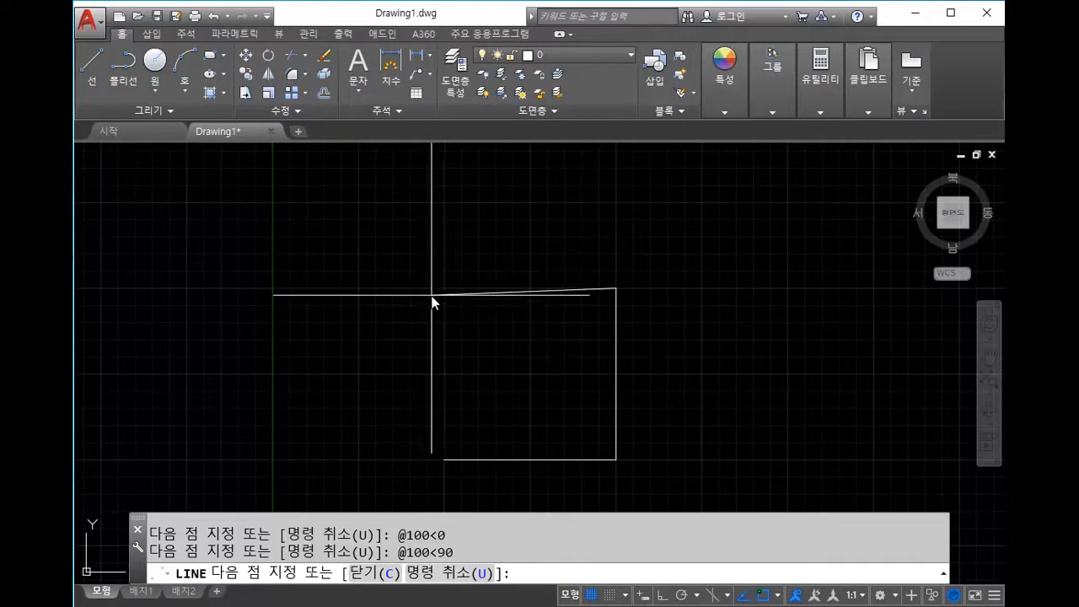
{"action": "type", "text": "@100"}
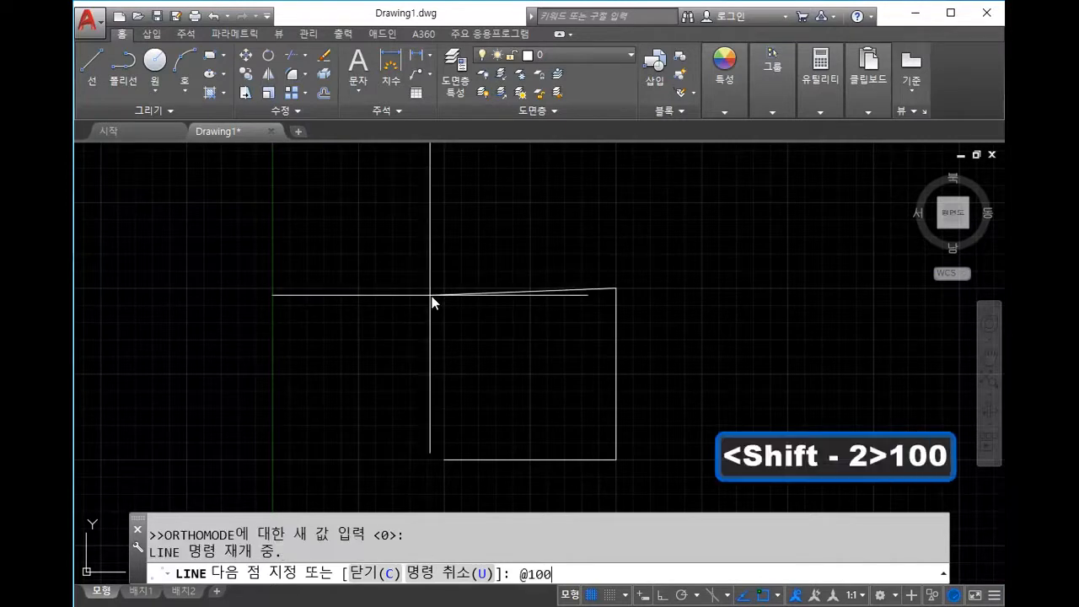
{"action": "type", "text": "<180"}
{"action": "key", "text": "Return"}
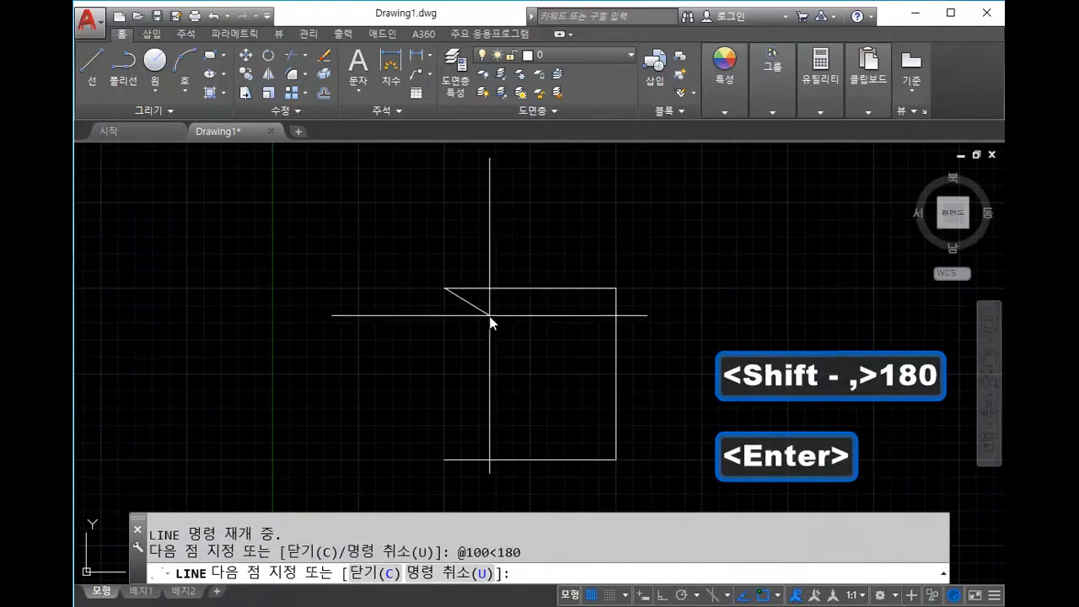
{"action": "scroll", "coordinate": [491, 327], "scroll_direction": "down", "scroll_amount": 2}
{"action": "middle_click_drag", "start_coordinate": [481, 354], "coordinate": [480, 324]}
{"action": "scroll", "coordinate": [480, 336], "scroll_direction": "up", "scroll_amount": 4}
{"action": "scroll", "coordinate": [500, 317], "scroll_direction": "down", "scroll_amount": 4}
{"action": "scroll", "coordinate": [489, 348], "scroll_direction": "up", "scroll_amount": 2}
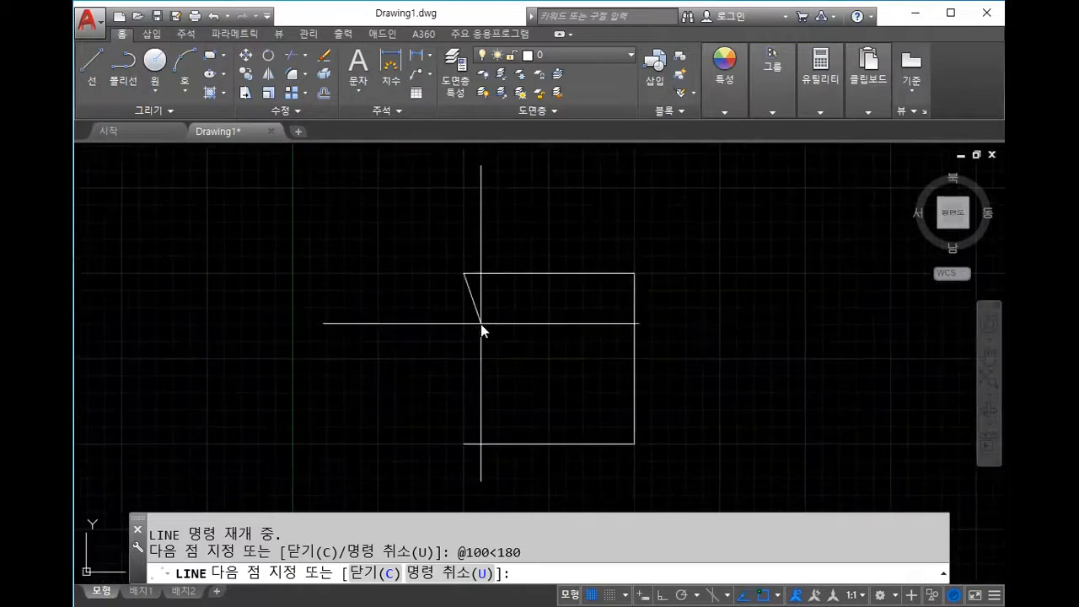
{"action": "type", "text": "@"}
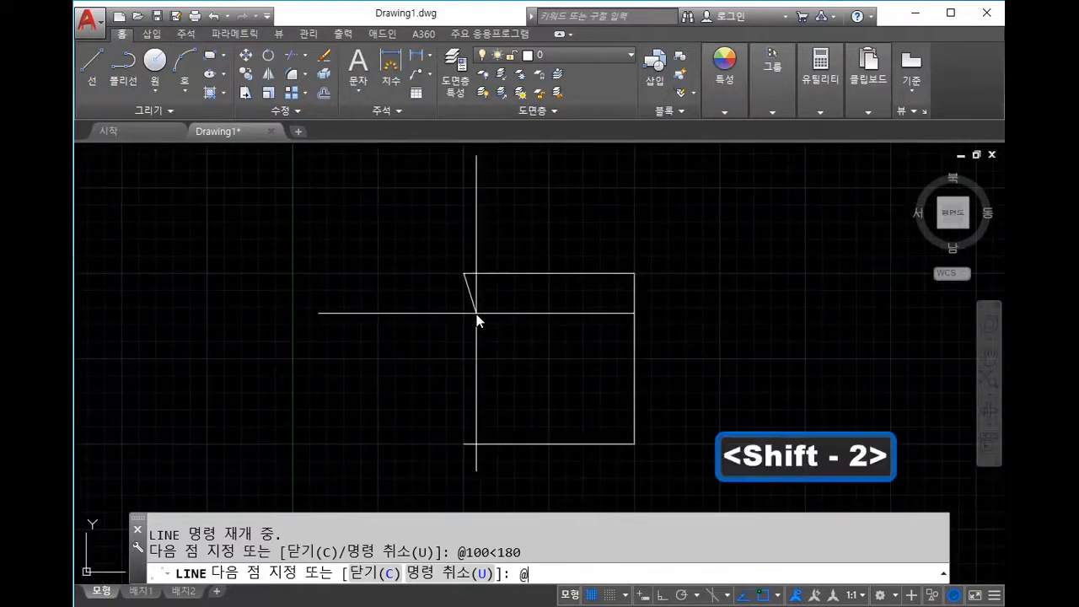
{"action": "type", "text": "100<"}
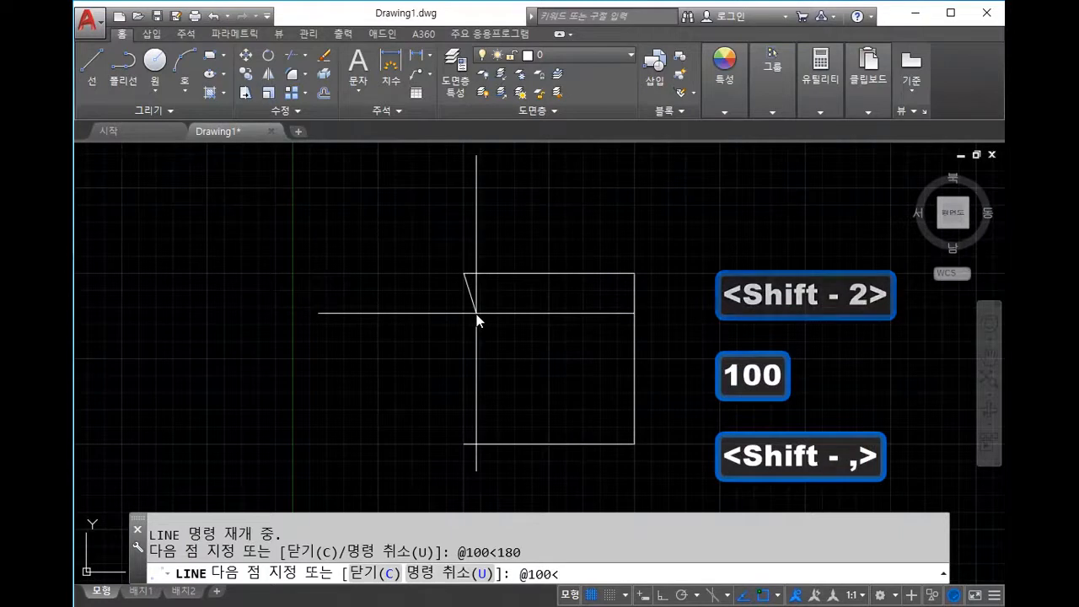
{"action": "type", "text": "270"}
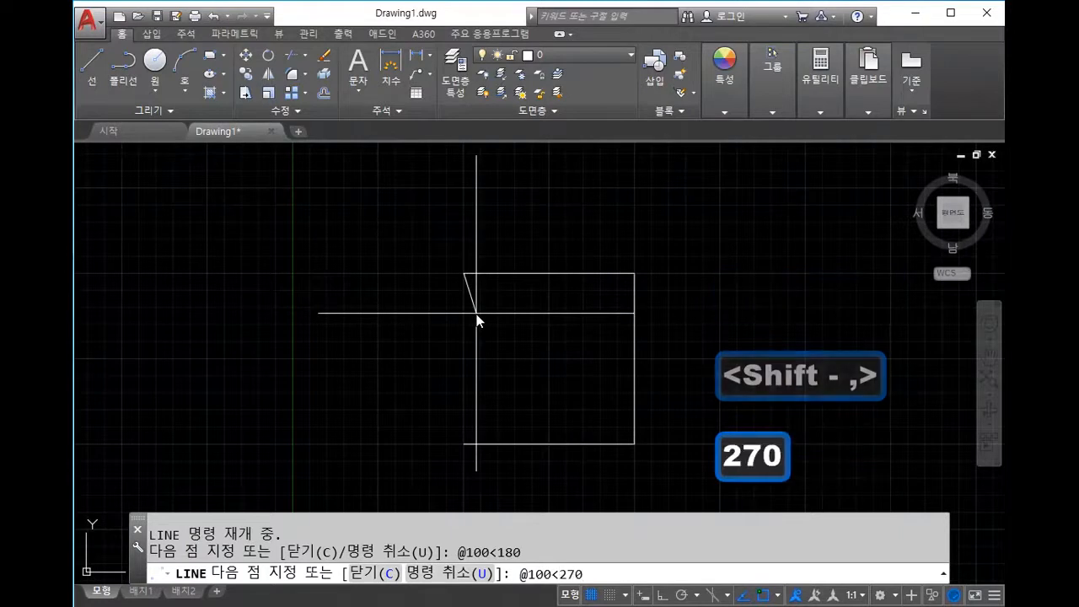
{"action": "key", "text": "Return"}
{"action": "key", "text": "Escape"}
Step: Erase the square's left side
{"action": "middle_click_drag", "start_coordinate": [495, 400], "coordinate": [480, 369]}
{"action": "left_click", "coordinate": [437, 363]}
{"action": "left_click", "coordinate": [377, 358]}
{"action": "key", "text": "Escape"}
{"action": "key", "text": "Delete"}
Step: Redraw the left side from the top-left corner to the bottom-left corner
{"action": "type", "text": "l"}
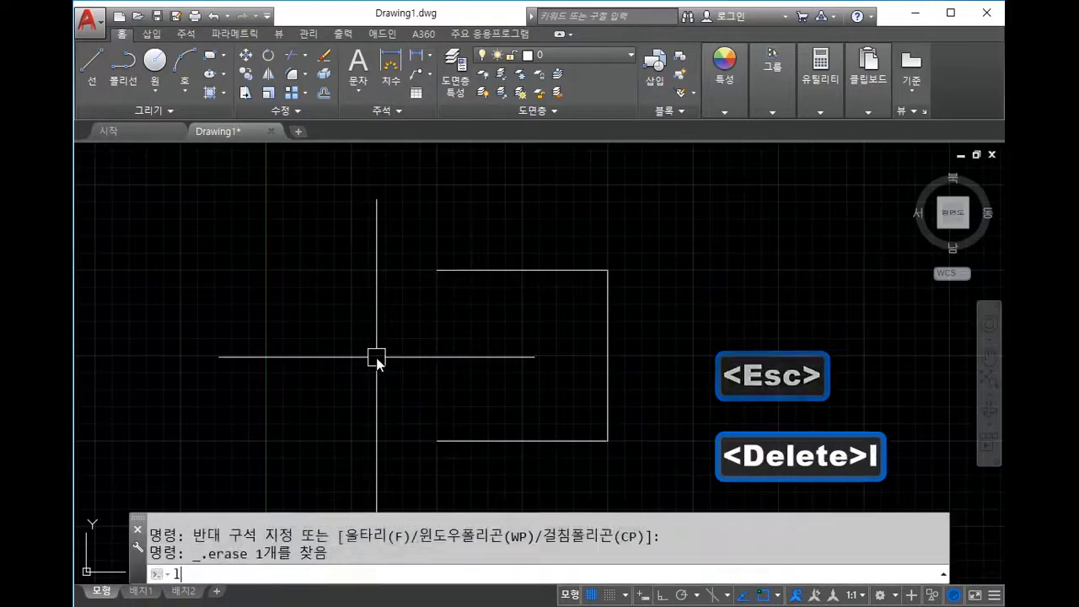
{"action": "key", "text": "space"}
{"action": "left_click", "coordinate": [436, 271]}
{"action": "scroll", "coordinate": [430, 430], "scroll_direction": "up", "scroll_amount": 3}
{"action": "scroll", "coordinate": [413, 426], "scroll_direction": "down", "scroll_amount": 4}
{"action": "middle_click_drag", "start_coordinate": [414, 427], "coordinate": [451, 355]}
{"action": "left_click", "coordinate": [449, 354]}
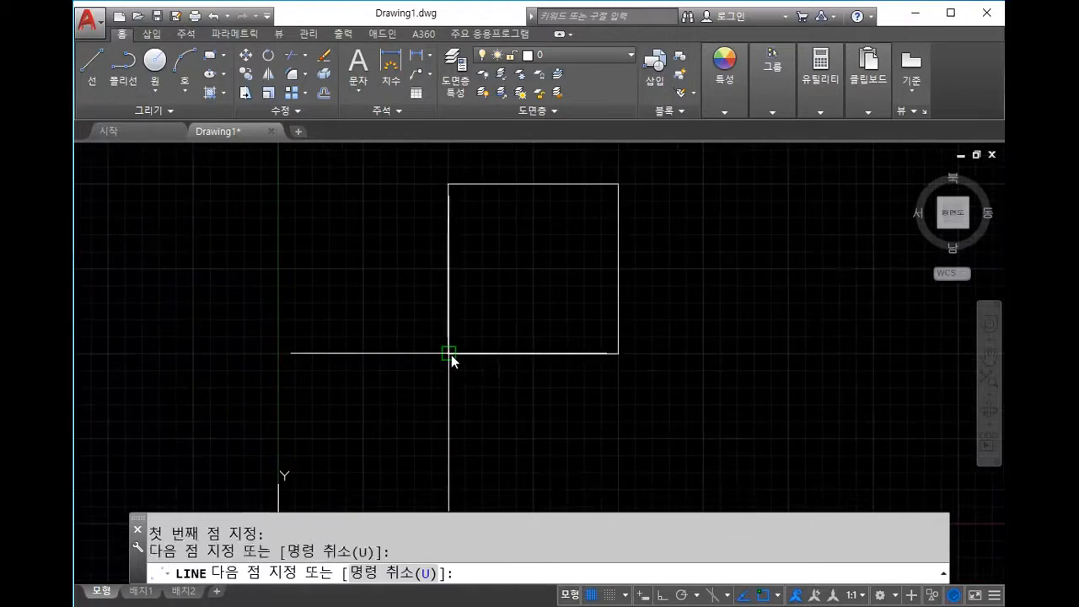
{"action": "key", "text": "Escape"}
Step: Erase the whole square with a crossing window
{"action": "scroll", "coordinate": [633, 400], "scroll_direction": "down", "scroll_amount": 2}
{"action": "middle_click_drag", "start_coordinate": [687, 419], "coordinate": [646, 402]}
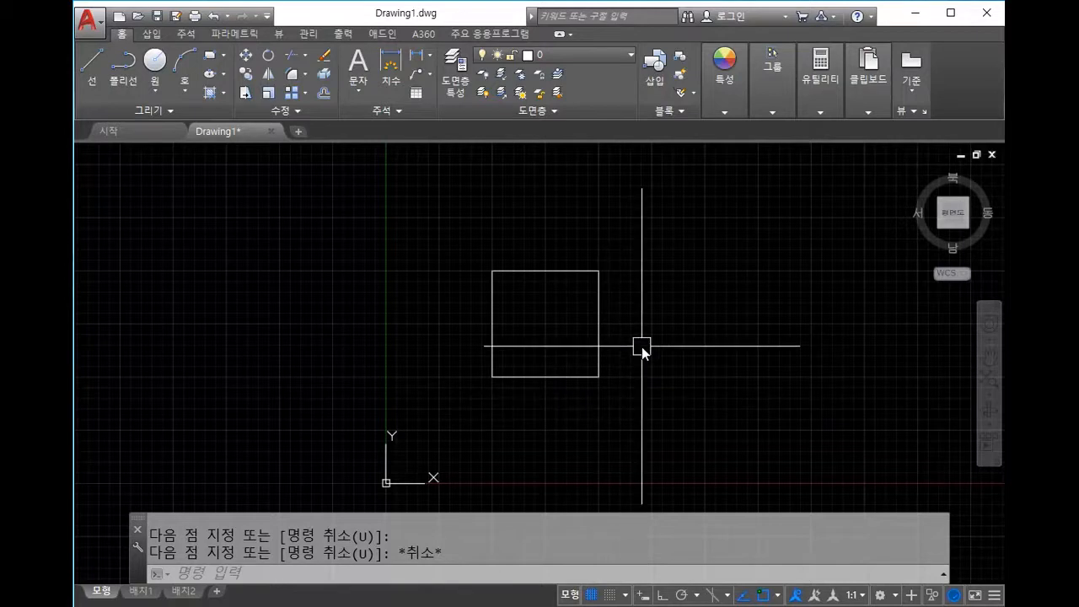
{"action": "middle_click_drag", "start_coordinate": [557, 343], "coordinate": [576, 300]}
{"action": "left_click", "coordinate": [679, 351]}
{"action": "left_click", "coordinate": [495, 217]}
{"action": "key", "text": "Delete"}
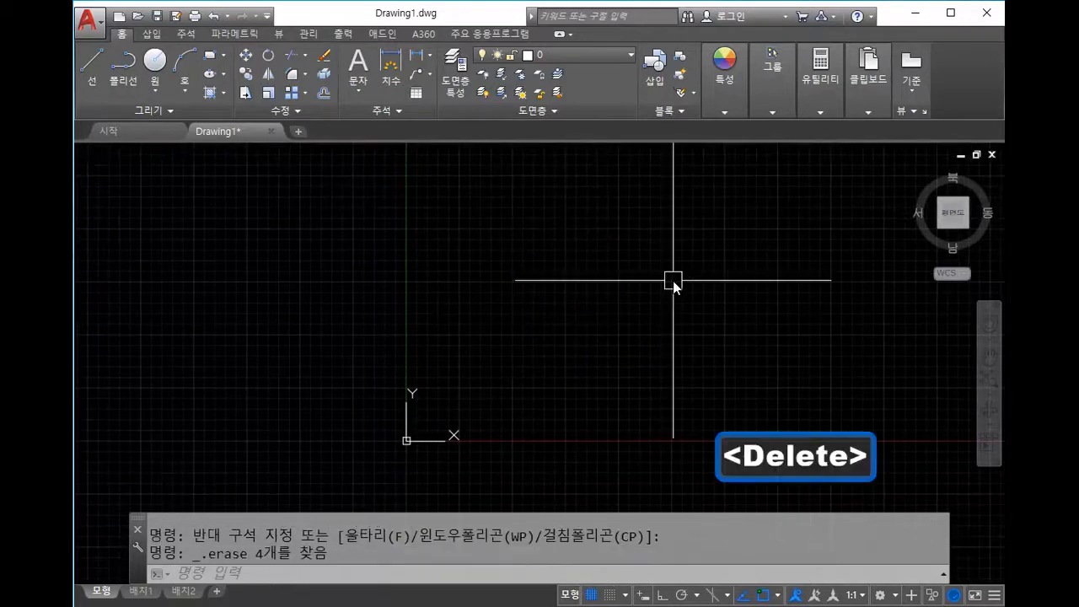
{"action": "middle_click_drag", "start_coordinate": [575, 342], "coordinate": [546, 337]}
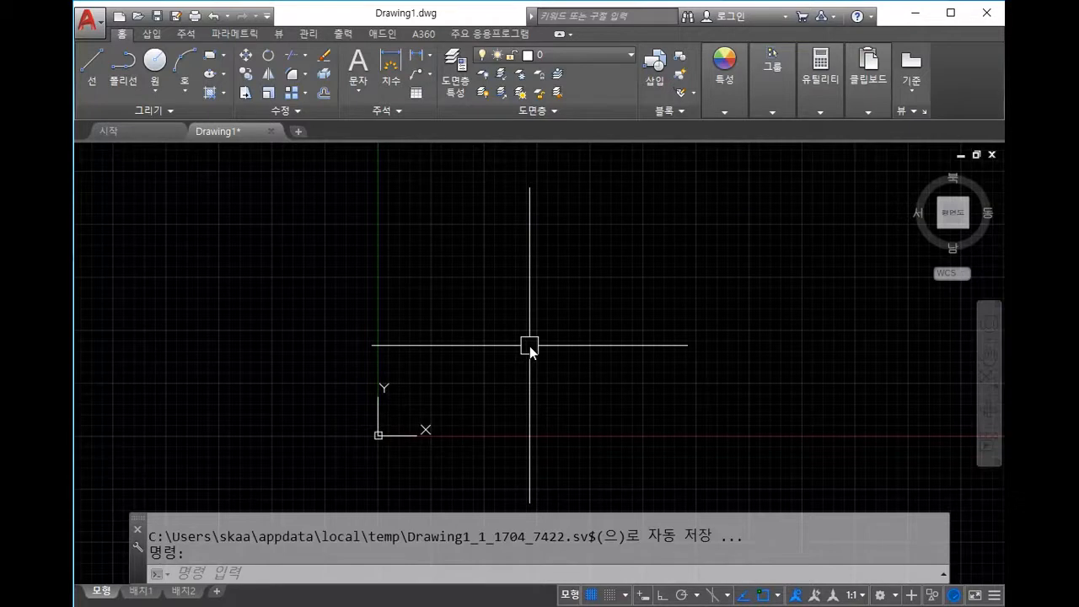
{"action": "middle_click_drag", "start_coordinate": [489, 353], "coordinate": [535, 323]}
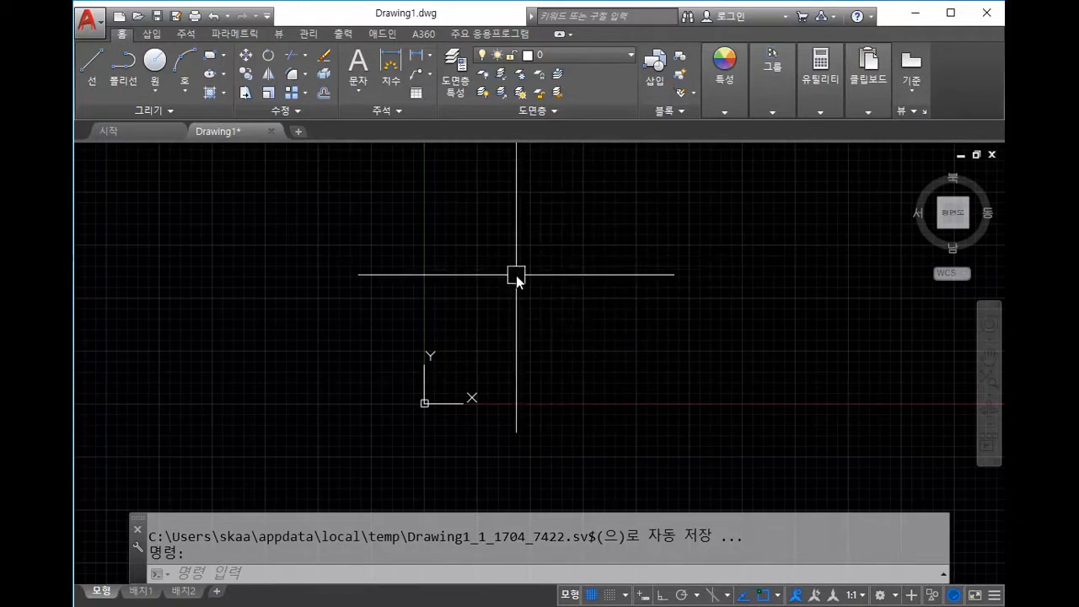
{"action": "type", "text": "l"}
Step: Start a line at 100,100 and turn on ortho mode
{"action": "key", "text": "space"}
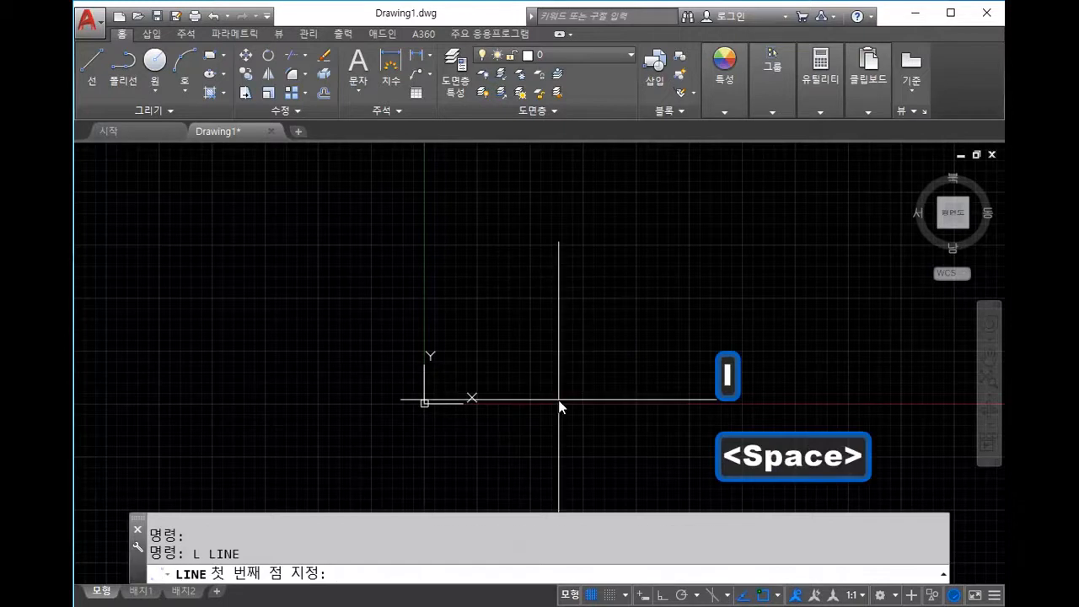
{"action": "type", "text": "100,10"}
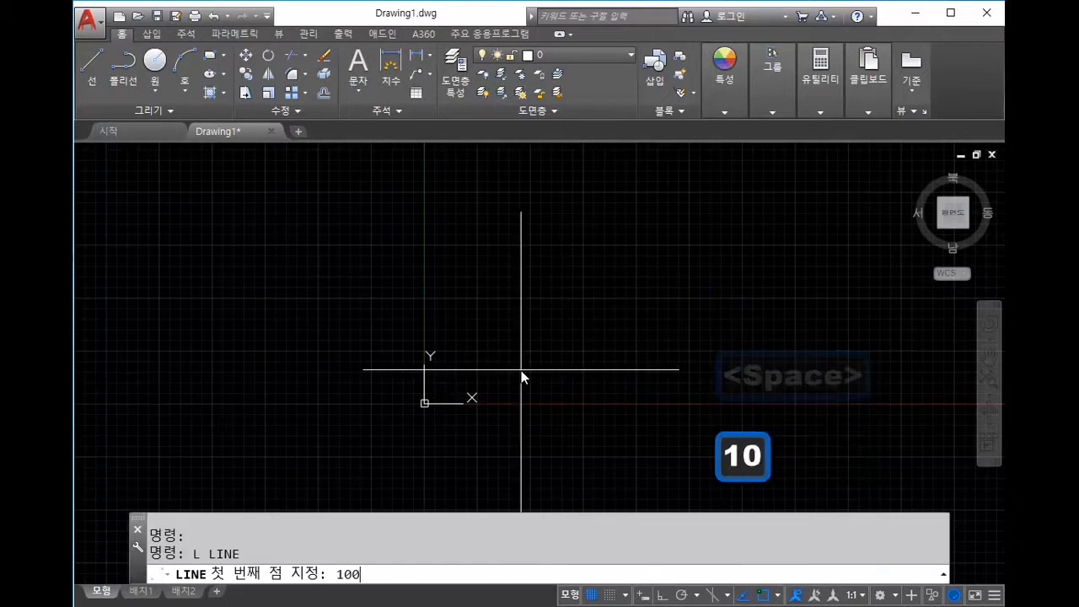
{"action": "key", "text": "Return"}
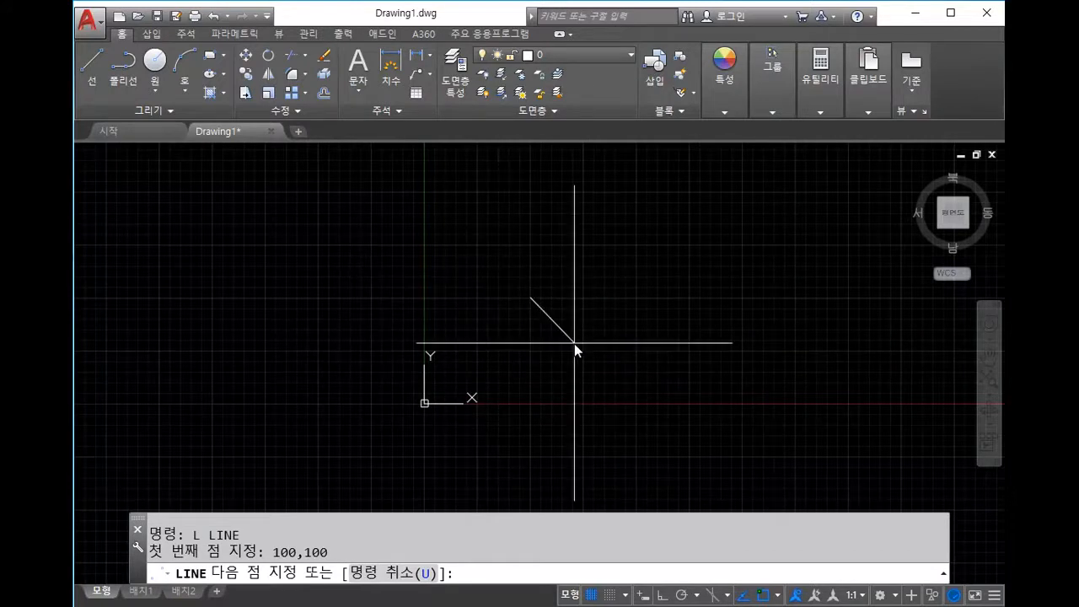
{"action": "left_click", "coordinate": [662, 596]}
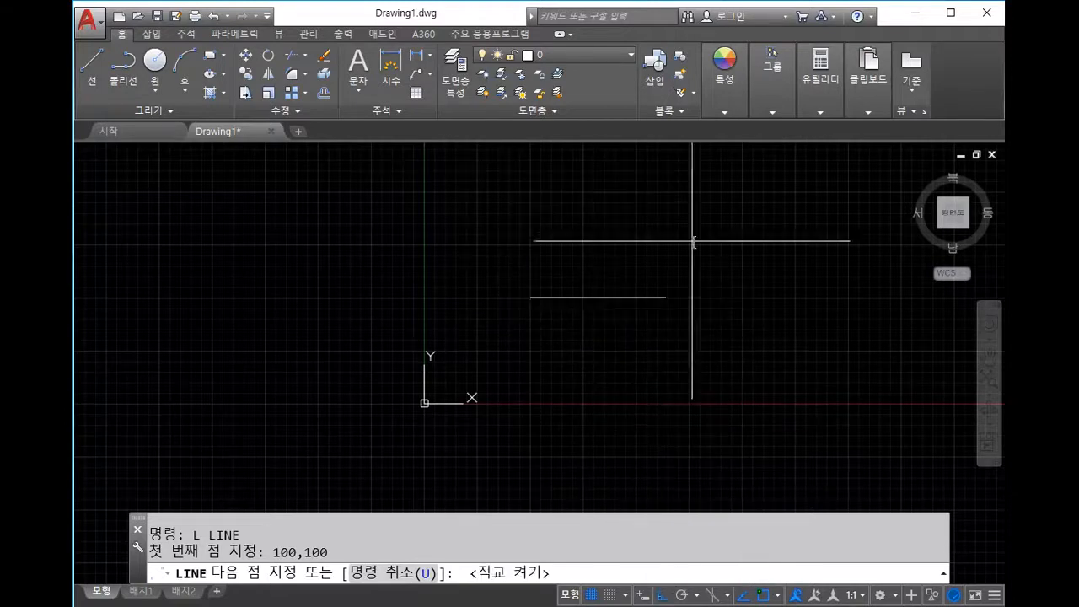
{"action": "key", "text": "F8"}
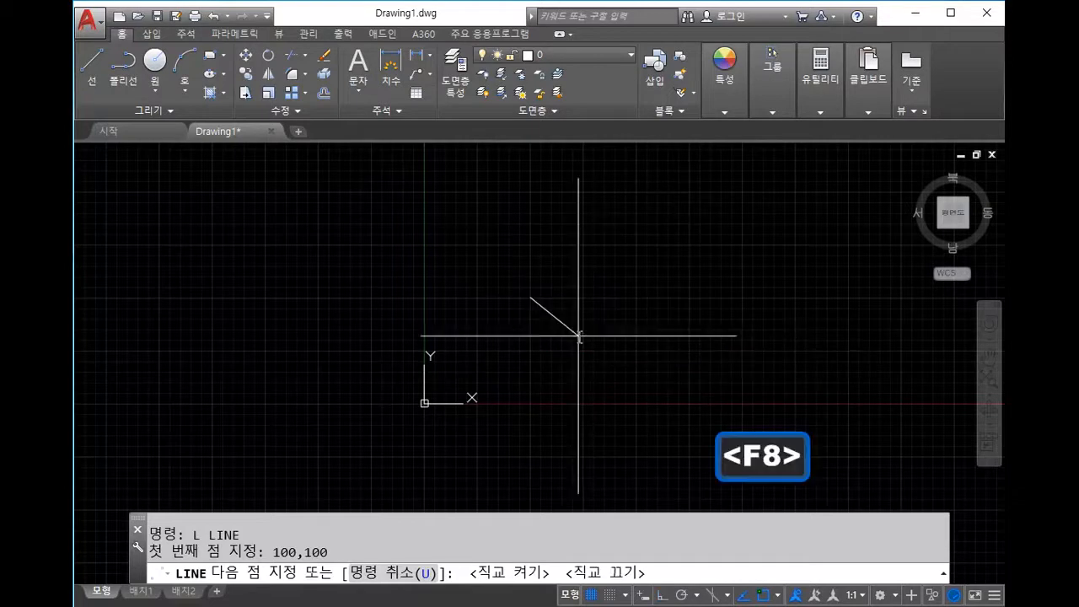
{"action": "key", "text": "F8"}
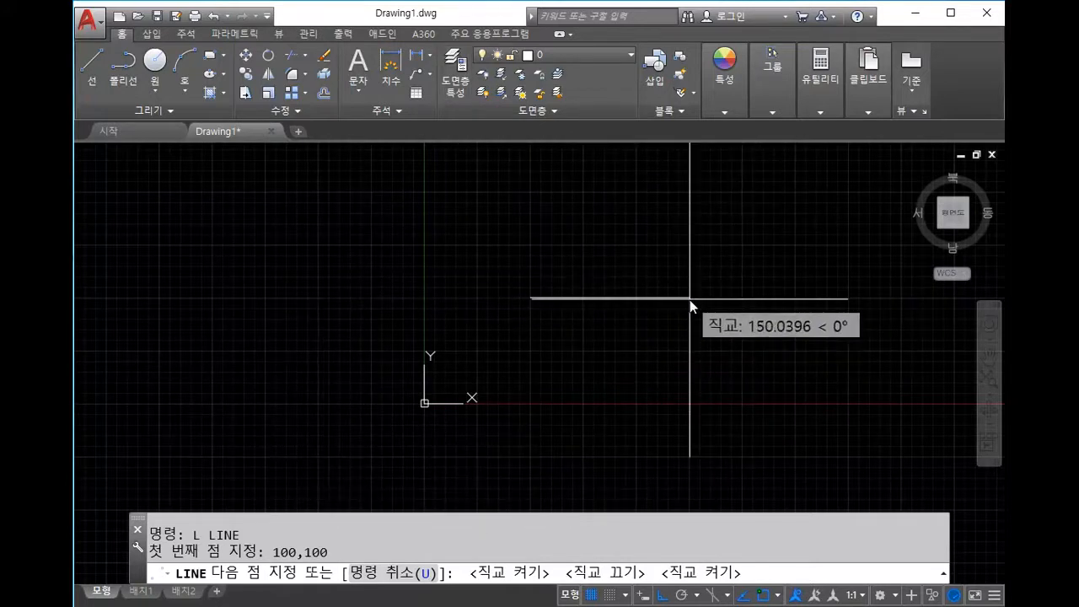
Step: Draw the 100-unit sides right, up and left, then end the line
{"action": "type", "text": "100"}
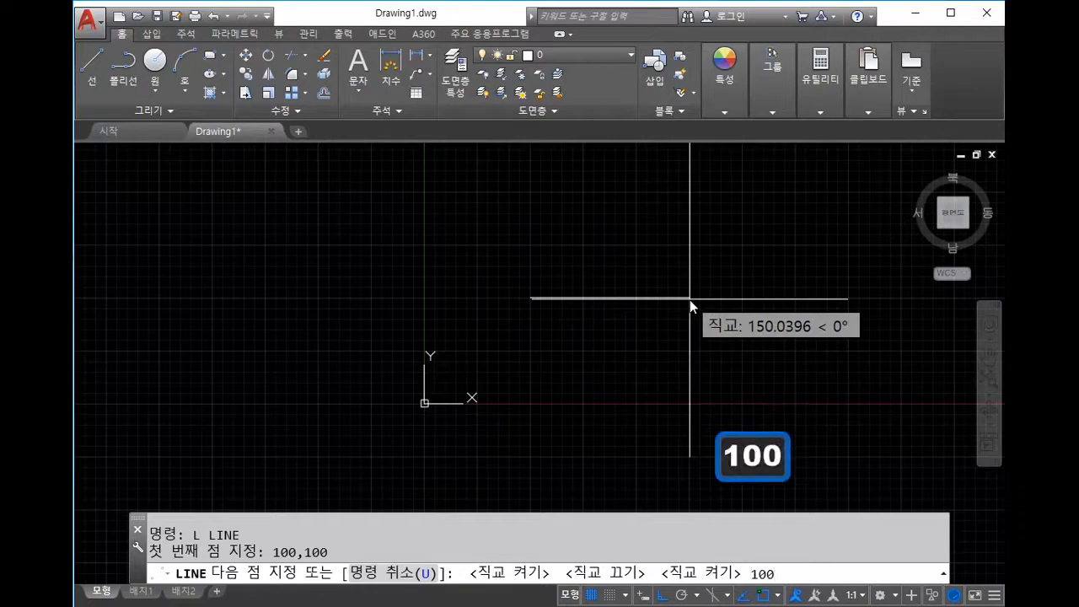
{"action": "key", "text": "Return"}
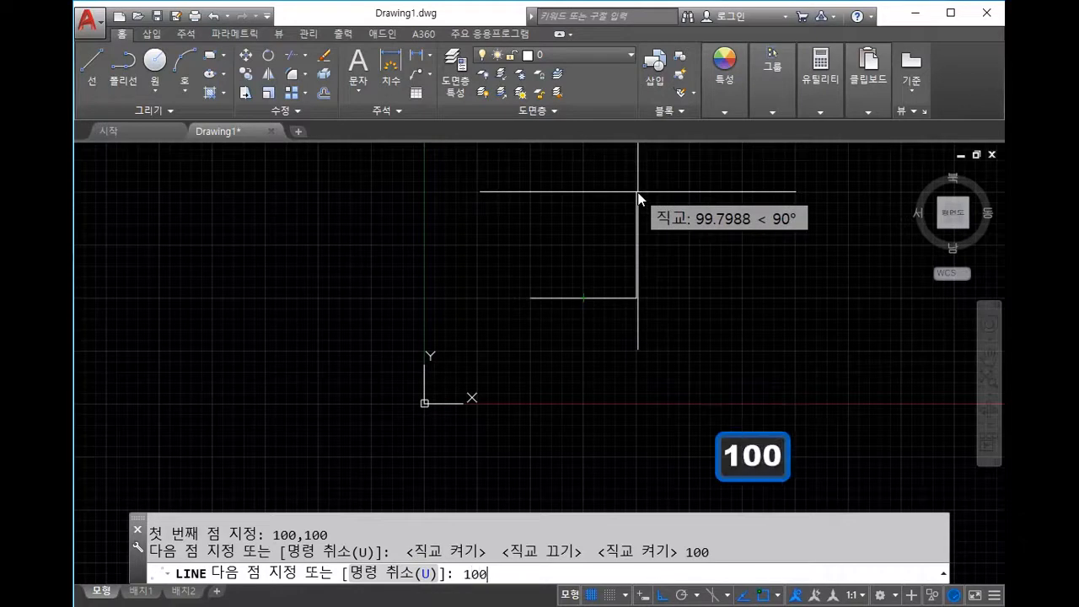
{"action": "key", "text": "Return"}
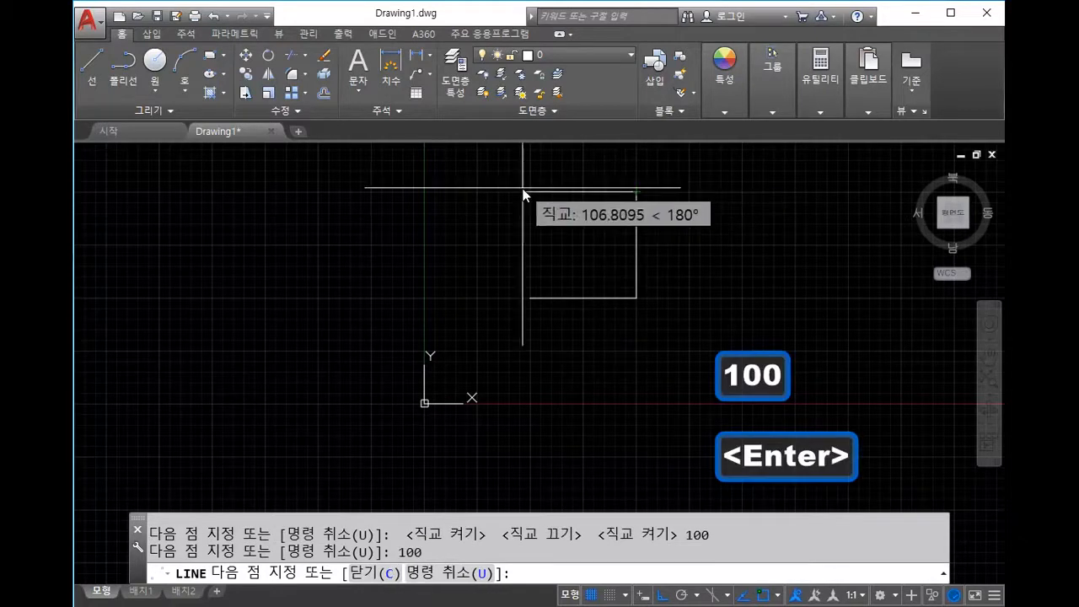
{"action": "type", "text": "100"}
{"action": "key", "text": "Return"}
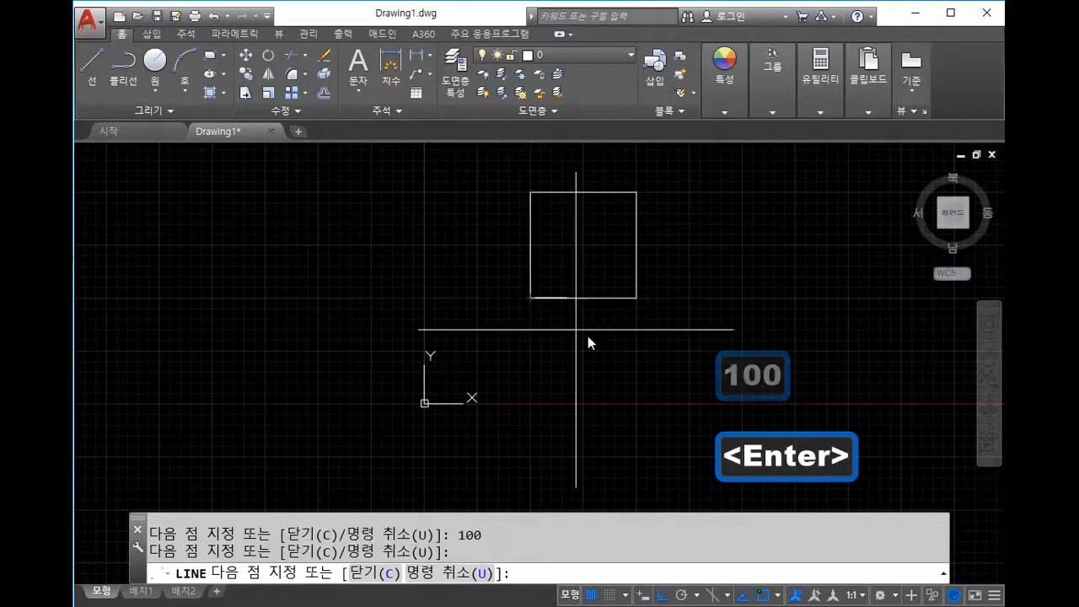
{"action": "key", "text": "Escape"}
{"action": "scroll", "coordinate": [590, 270], "scroll_direction": "up", "scroll_amount": 2}
{"action": "scroll", "coordinate": [565, 354], "scroll_direction": "down", "scroll_amount": 2}
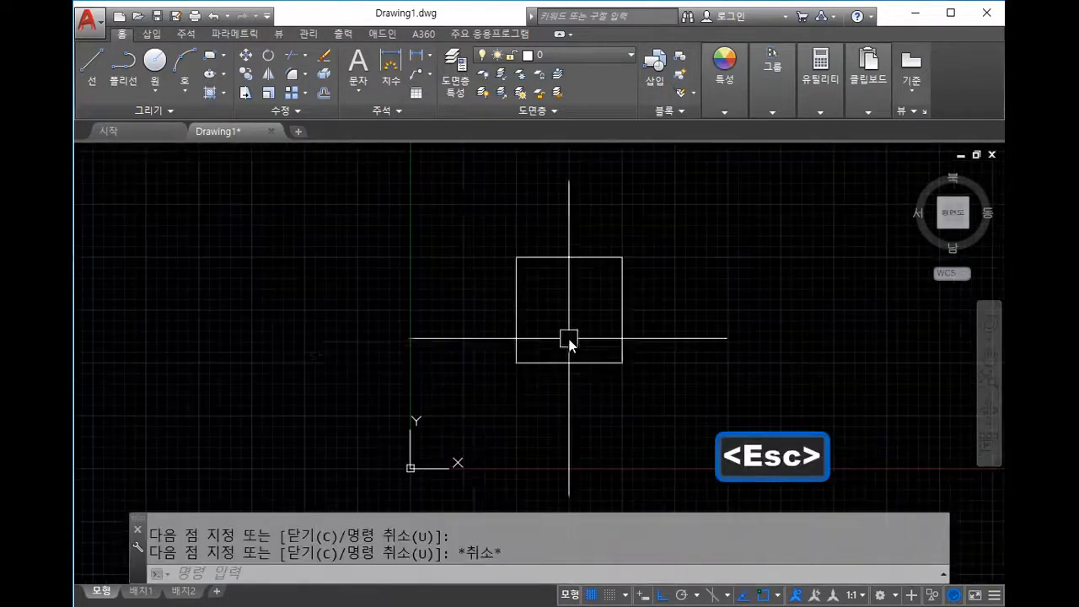
{"action": "middle_click_drag", "start_coordinate": [576, 329], "coordinate": [510, 272]}
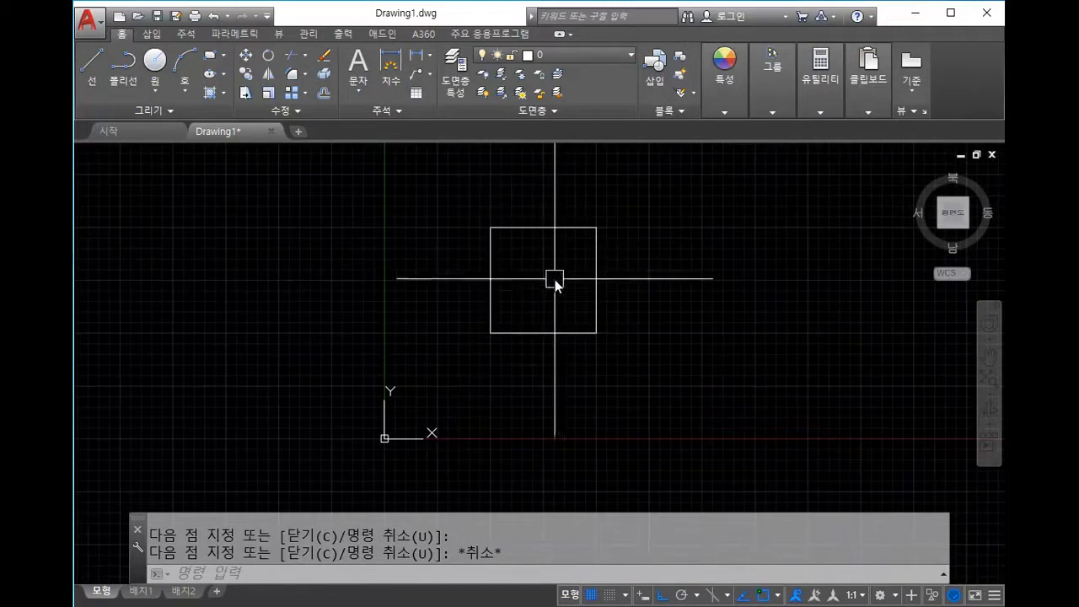
{"action": "scroll", "coordinate": [568, 293], "scroll_direction": "up", "scroll_amount": 2}
{"action": "mouse_move", "coordinate": [568, 293]}
{"action": "middle_mouse_down"}
{"action": "mouse_move", "coordinate": [548, 293]}
{"action": "mouse_move", "coordinate": [531, 333]}
{"action": "middle_mouse_up"}
{"action": "scroll", "coordinate": [547, 293], "scroll_direction": "down", "scroll_amount": 2}
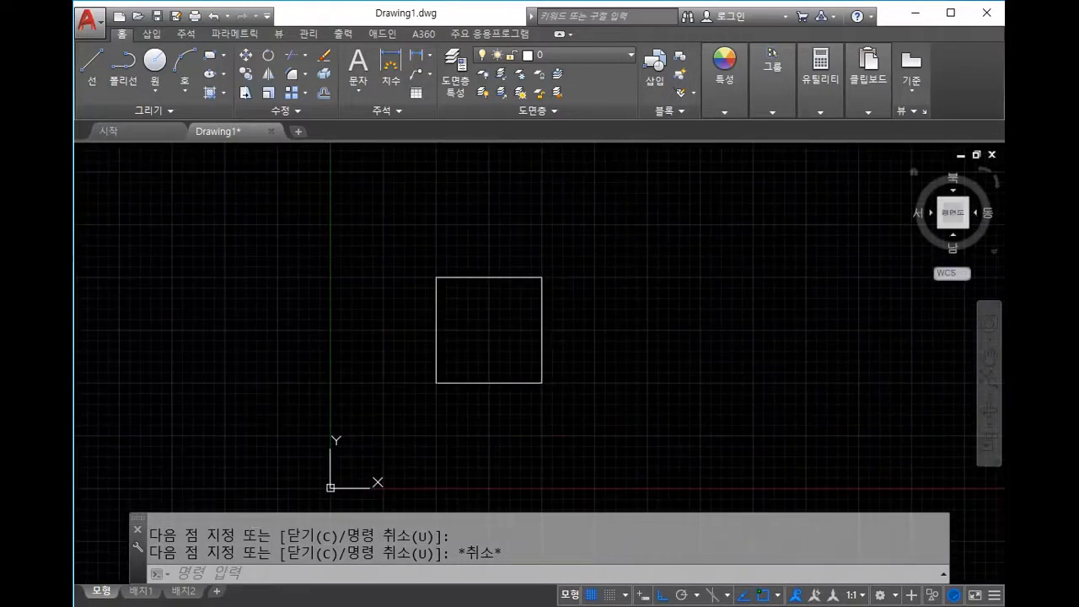
{"action": "left_click", "coordinate": [518, 414]}
{"action": "key", "text": "Escape"}
{"action": "scroll", "coordinate": [491, 333], "scroll_direction": "up", "scroll_amount": 2}
{"action": "mouse_move", "coordinate": [492, 334]}
{"action": "middle_mouse_down"}
{"action": "mouse_move", "coordinate": [485, 341]}
{"action": "mouse_move", "coordinate": [614, 325]}
{"action": "middle_mouse_up"}
{"action": "middle_click_drag", "start_coordinate": [681, 264], "coordinate": [669, 239]}
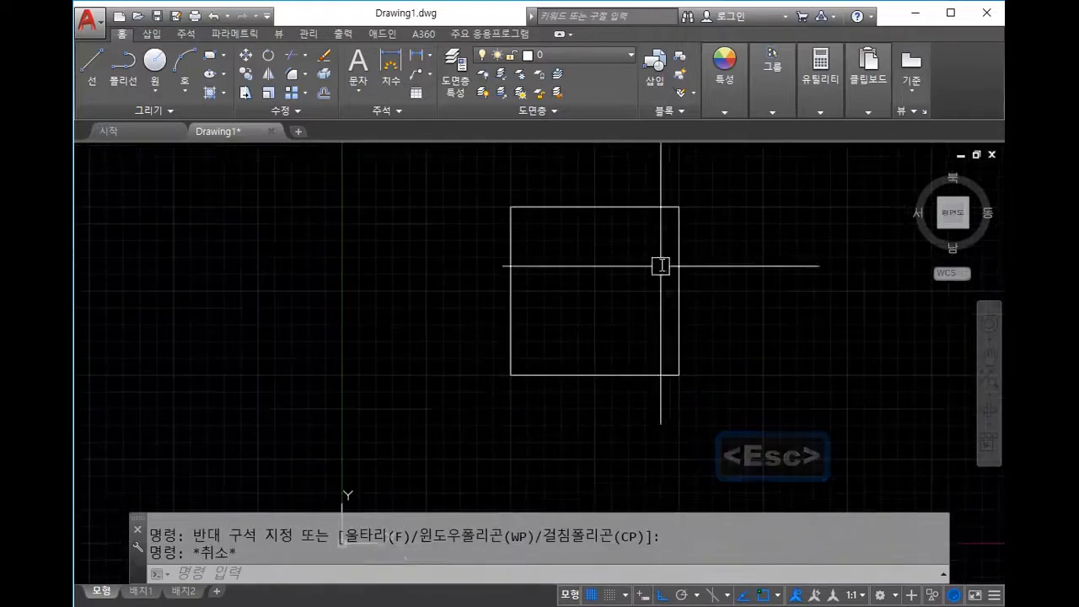
{"action": "scroll", "coordinate": [686, 357], "scroll_direction": "down", "scroll_amount": 4}
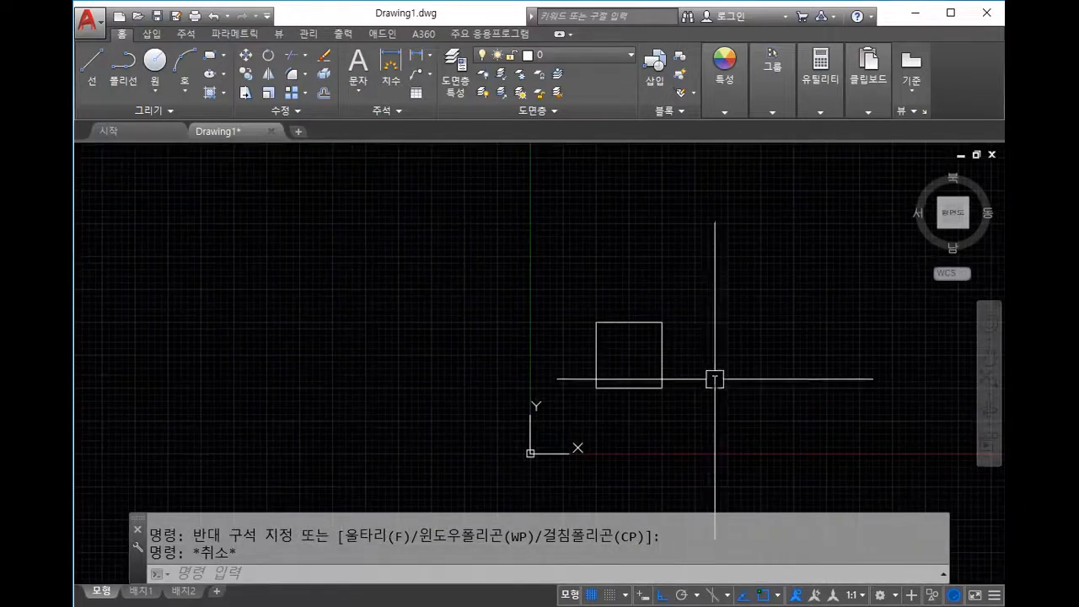
{"action": "key", "text": "F8"}
{"action": "key", "text": "F8"}
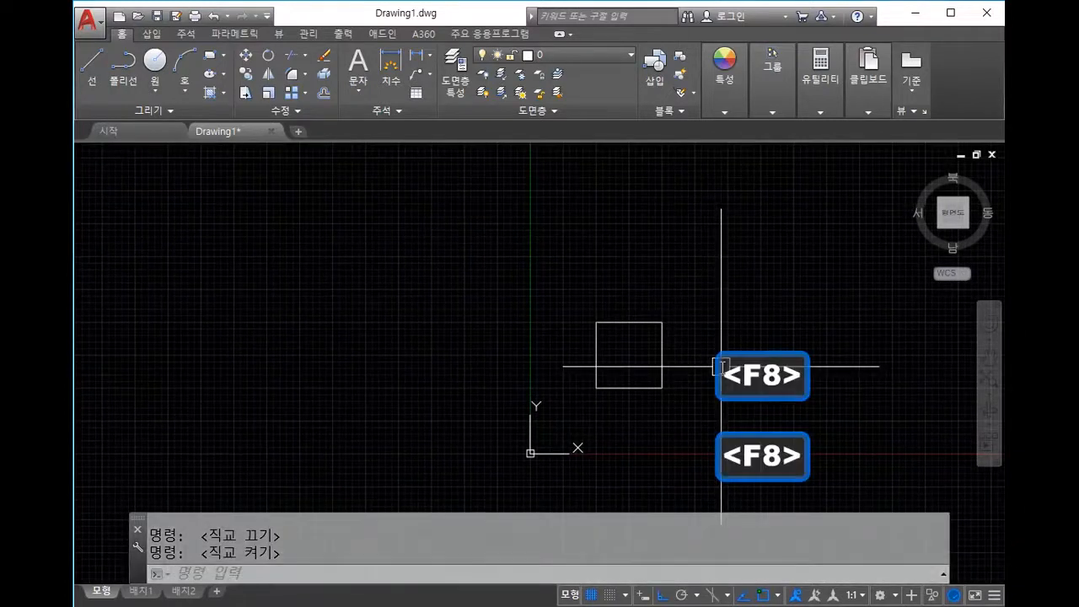
{"action": "key", "text": "F8"}
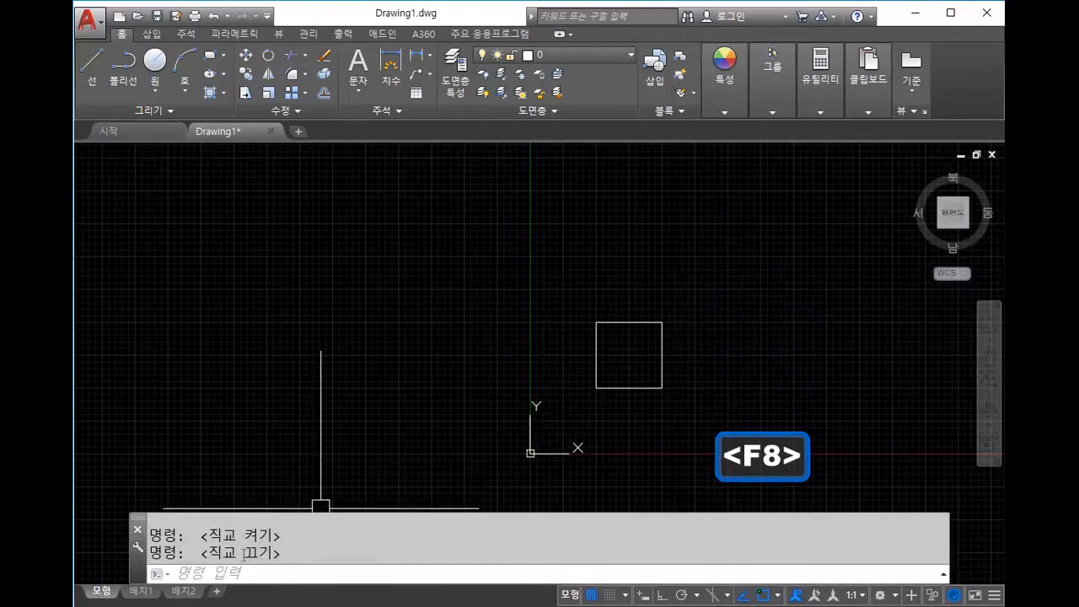
{"action": "key", "text": "F8"}
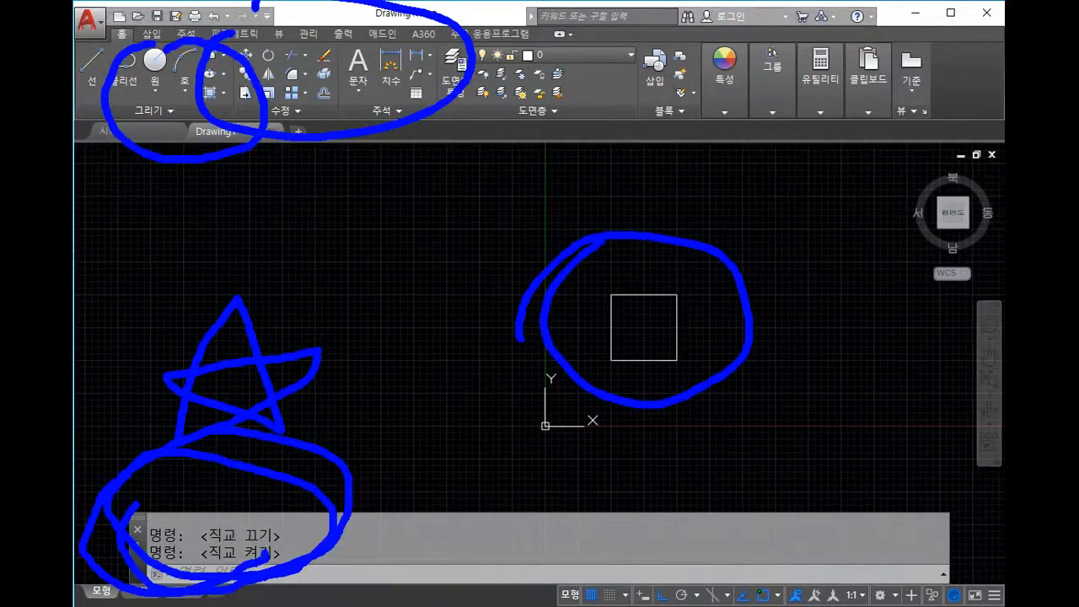
{"action": "key", "text": "Escape"}
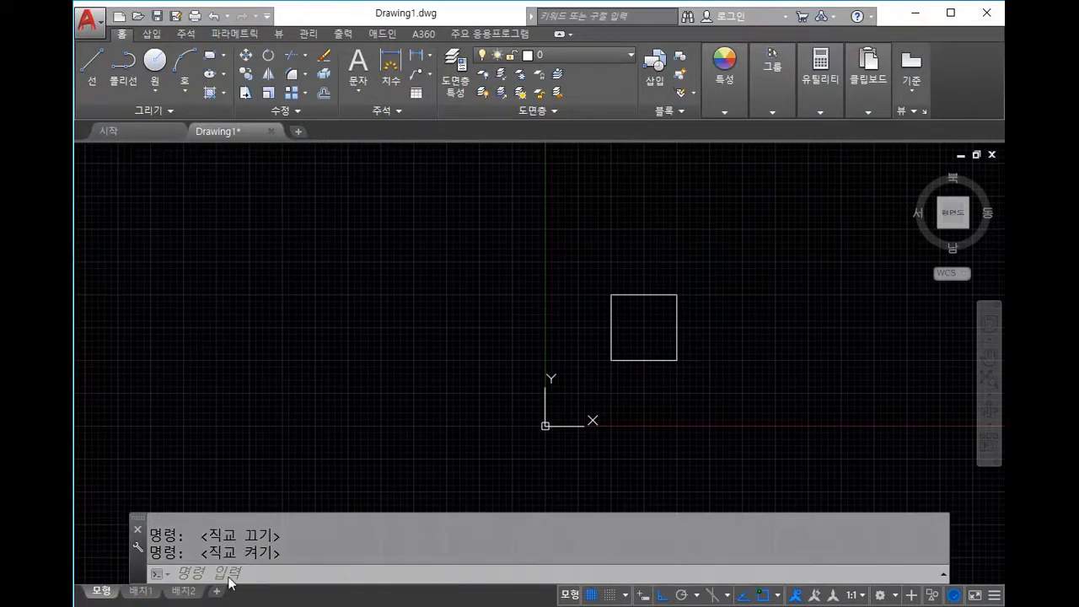
{"action": "left_click_drag", "start_coordinate": [152, 575], "coordinate": [434, 557]}
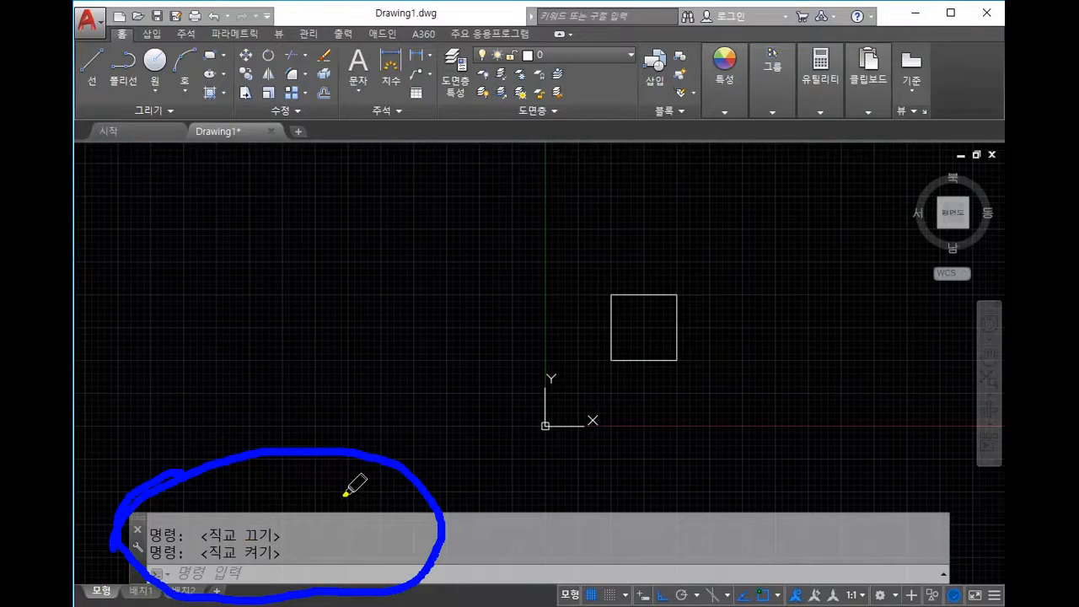
{"action": "mouse_move", "coordinate": [93, 32]}
{"action": "left_mouse_down"}
{"action": "mouse_move", "coordinate": [272, 164]}
{"action": "mouse_move", "coordinate": [169, 12]}
{"action": "mouse_move", "coordinate": [107, 59]}
{"action": "left_mouse_up"}
{"action": "mouse_move", "coordinate": [639, 225]}
{"action": "left_mouse_down"}
{"action": "mouse_move", "coordinate": [509, 265]}
{"action": "mouse_move", "coordinate": [464, 241]}
{"action": "mouse_move", "coordinate": [508, 429]}
{"action": "left_mouse_up"}
{"action": "mouse_move", "coordinate": [288, 403]}
{"action": "left_mouse_down"}
{"action": "mouse_move", "coordinate": [321, 511]}
{"action": "mouse_move", "coordinate": [108, 523]}
{"action": "mouse_move", "coordinate": [354, 393]}
{"action": "mouse_move", "coordinate": [260, 390]}
{"action": "left_mouse_up"}
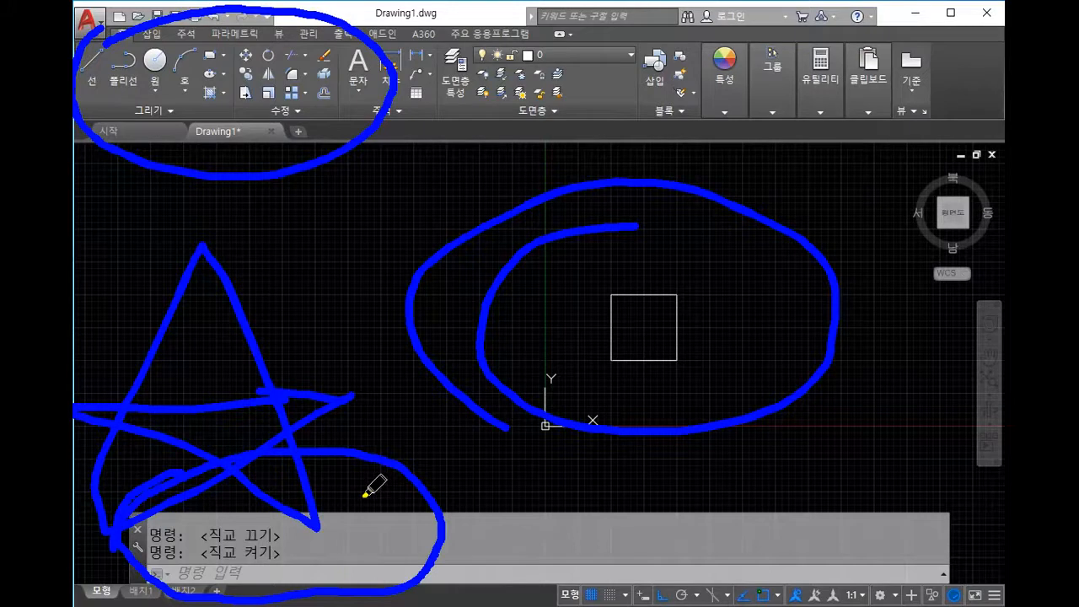
{"action": "key", "text": "Escape"}
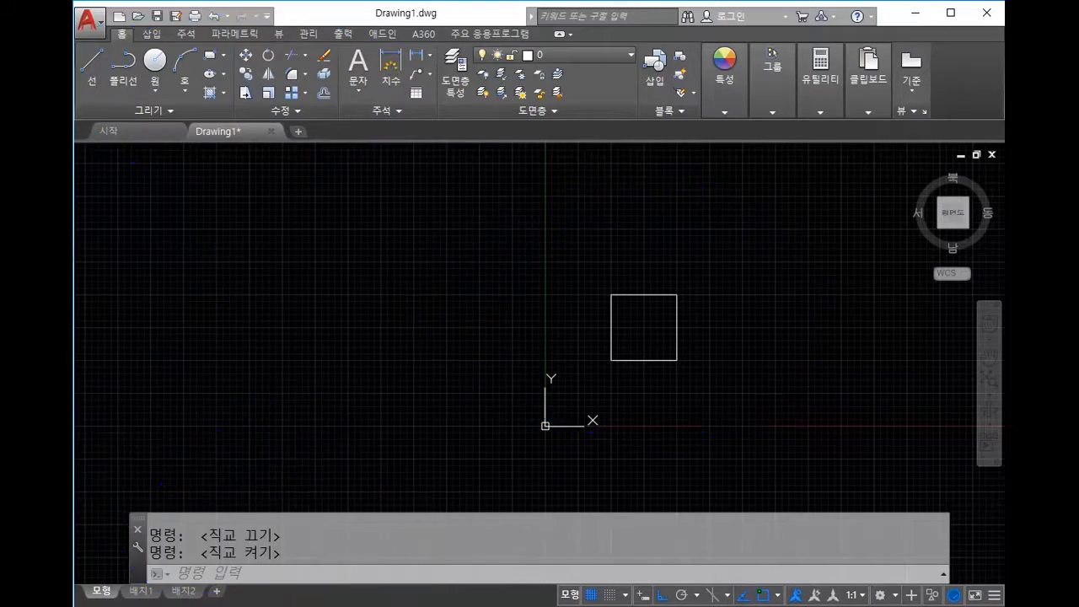
{"action": "key", "text": "ctrl+2"}
Step: Draw a short horizontal line beside the square with the LINE command
{"action": "scroll", "coordinate": [724, 314], "scroll_direction": "down", "scroll_amount": 2}
{"action": "scroll", "coordinate": [746, 320], "scroll_direction": "up", "scroll_amount": 3}
{"action": "scroll", "coordinate": [645, 399], "scroll_direction": "up", "scroll_amount": 1}
{"action": "scroll", "coordinate": [683, 388], "scroll_direction": "down", "scroll_amount": 1}
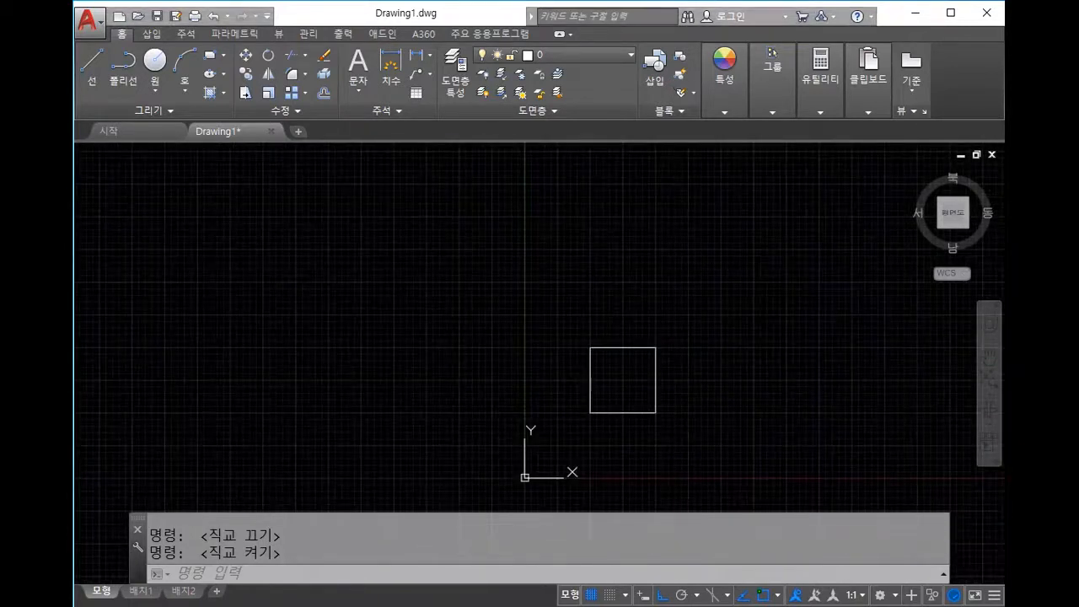
{"action": "scroll", "coordinate": [751, 393], "scroll_direction": "up", "scroll_amount": 3}
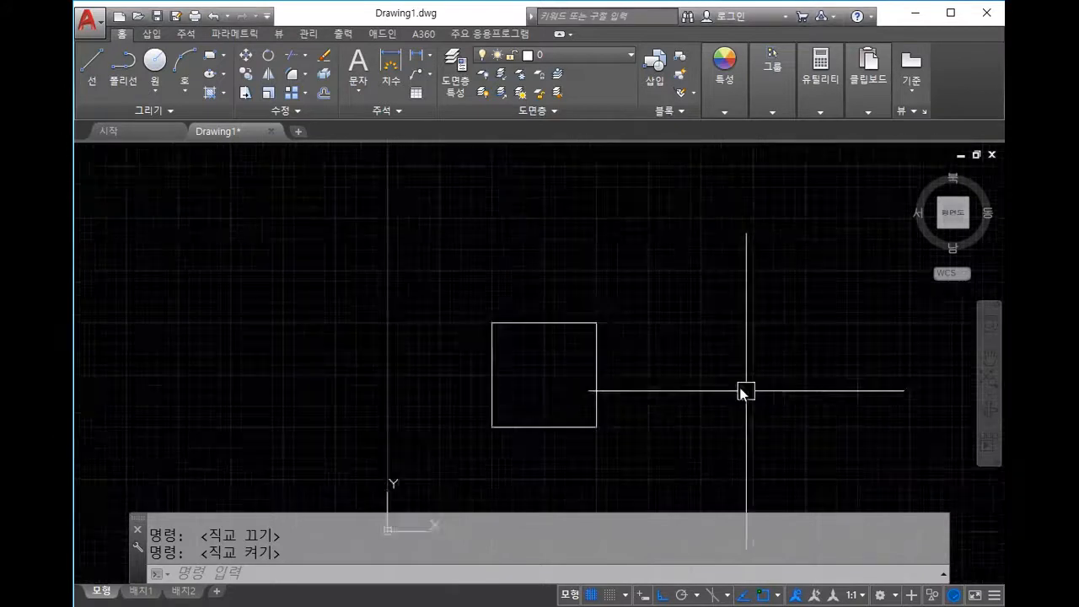
{"action": "left_click", "coordinate": [653, 367]}
{"action": "key", "text": "Escape"}
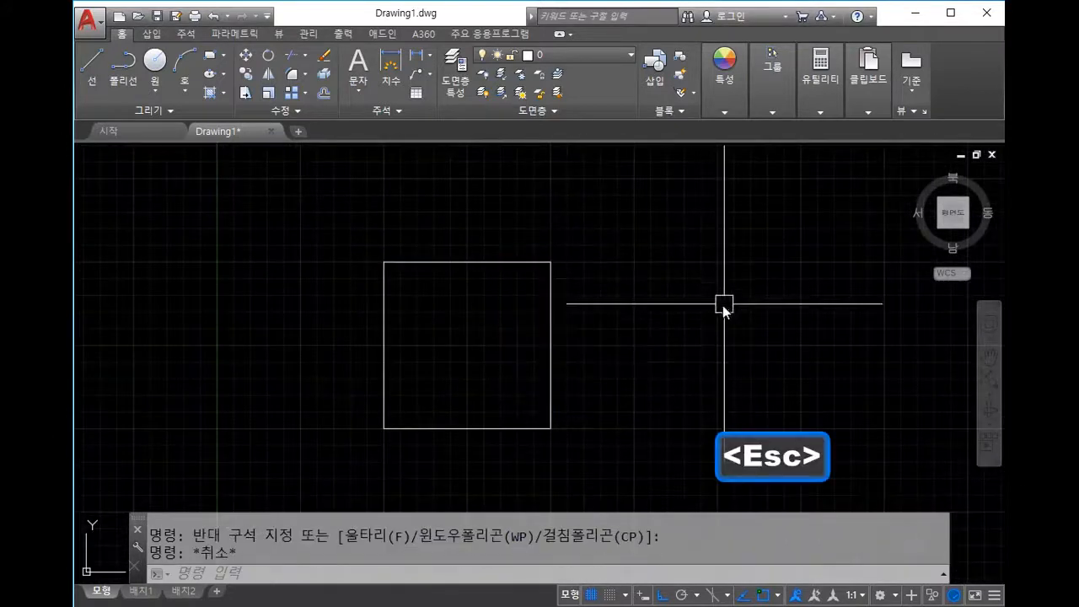
{"action": "scroll", "coordinate": [661, 345], "scroll_direction": "down", "scroll_amount": 2}
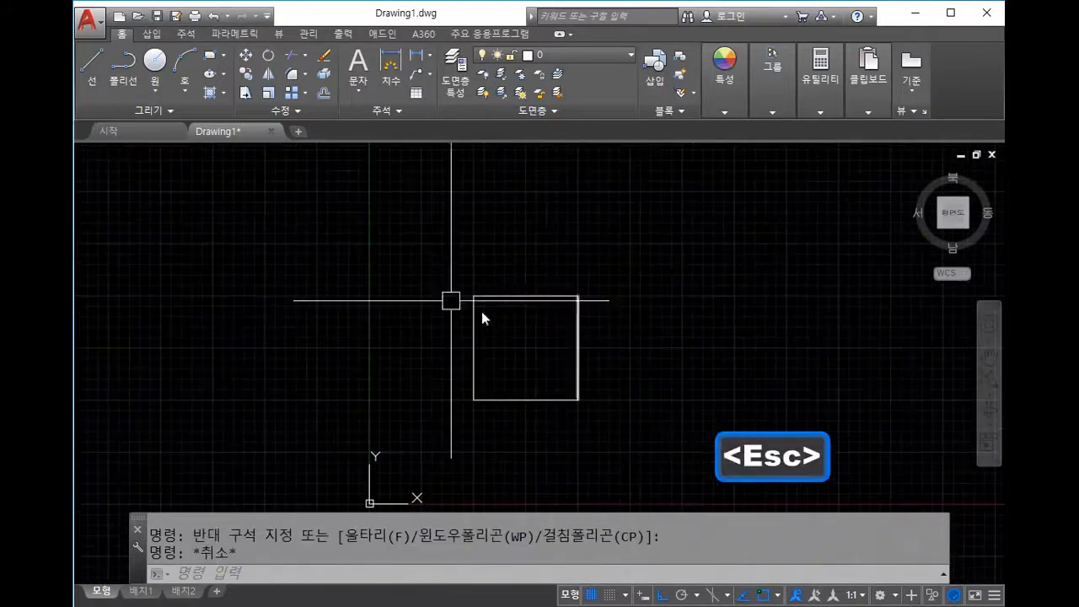
{"action": "left_click", "coordinate": [93, 63]}
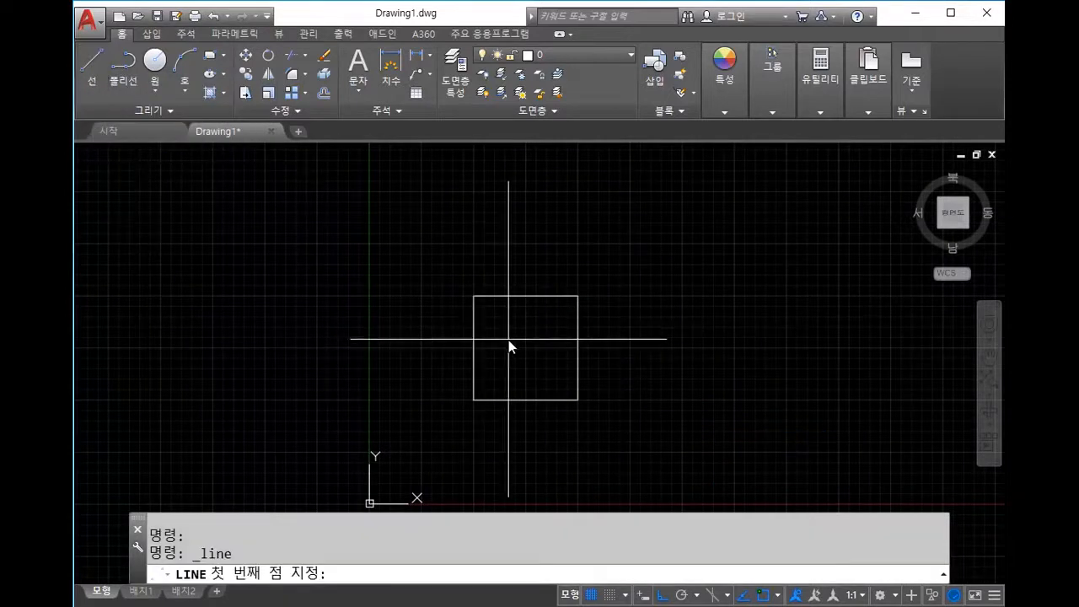
{"action": "key", "text": "Escape"}
{"action": "type", "text": "line"}
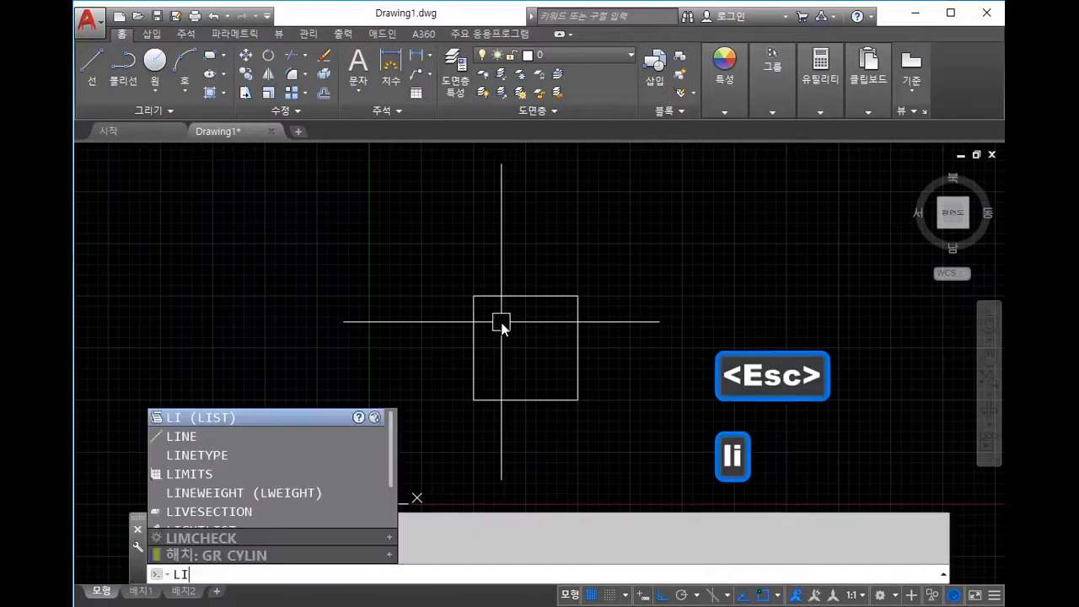
{"action": "key", "text": "Return"}
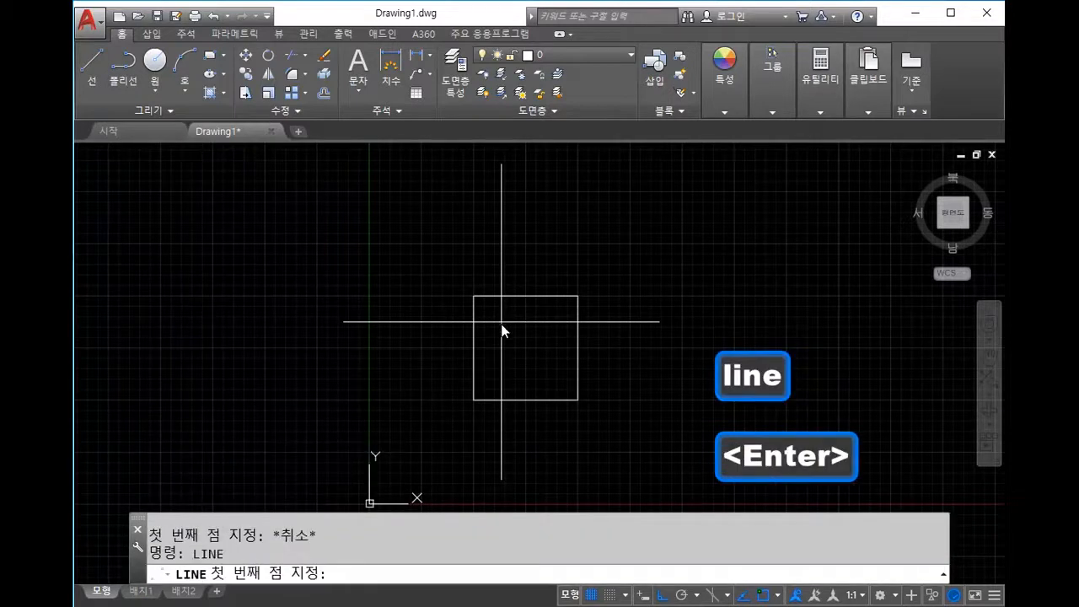
{"action": "left_click", "coordinate": [506, 242]}
{"action": "key", "text": "Escape"}
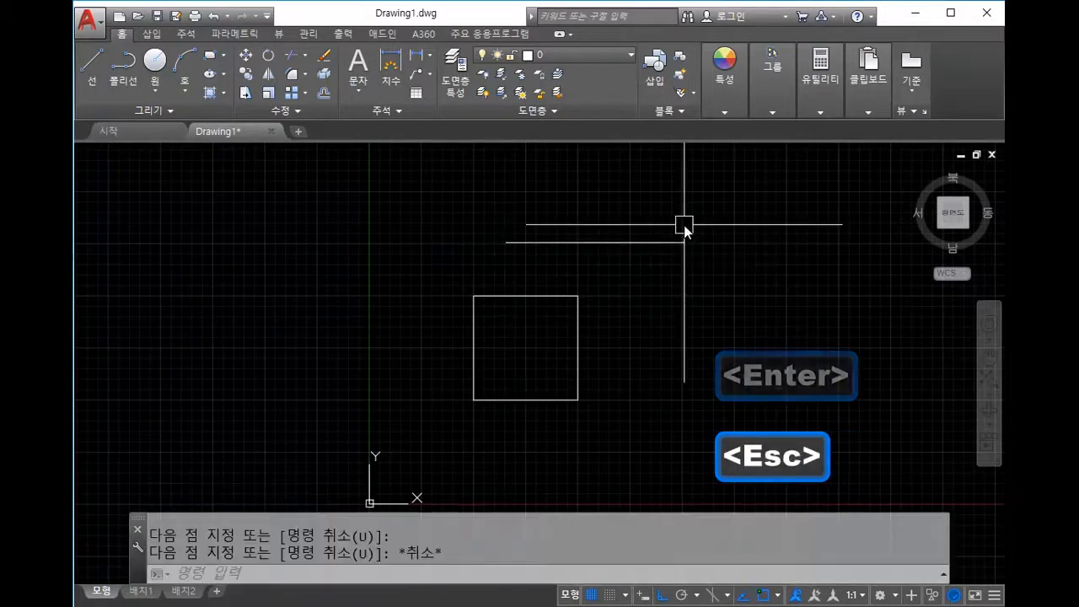
Step: Draw a rough four-sided outline with a slanted bottom using the L command
{"action": "type", "text": "l"}
{"action": "key", "text": "Return"}
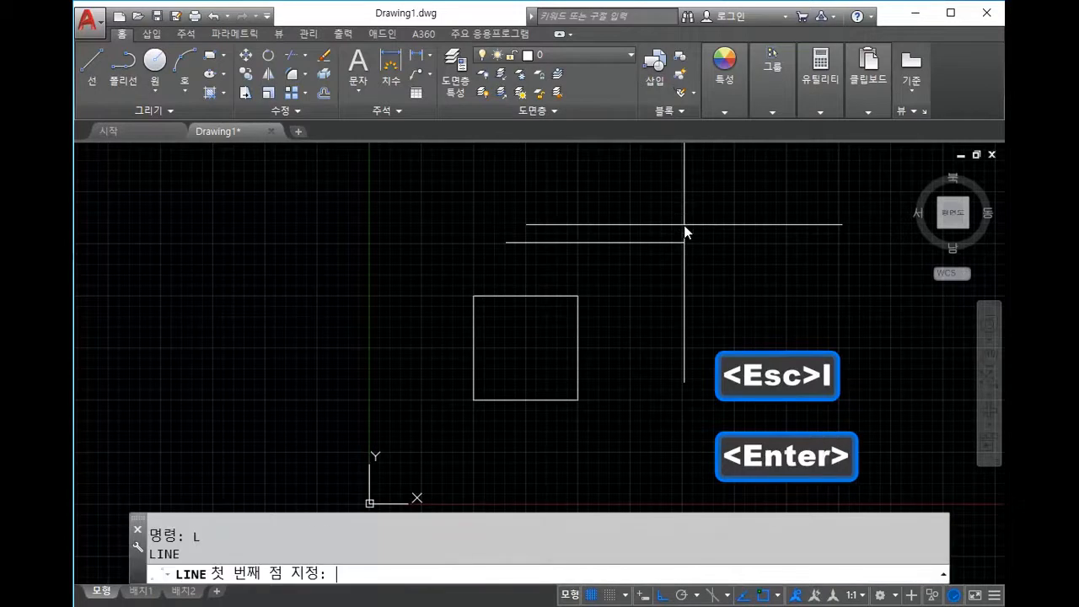
{"action": "left_click", "coordinate": [643, 337]}
{"action": "left_click", "coordinate": [753, 207]}
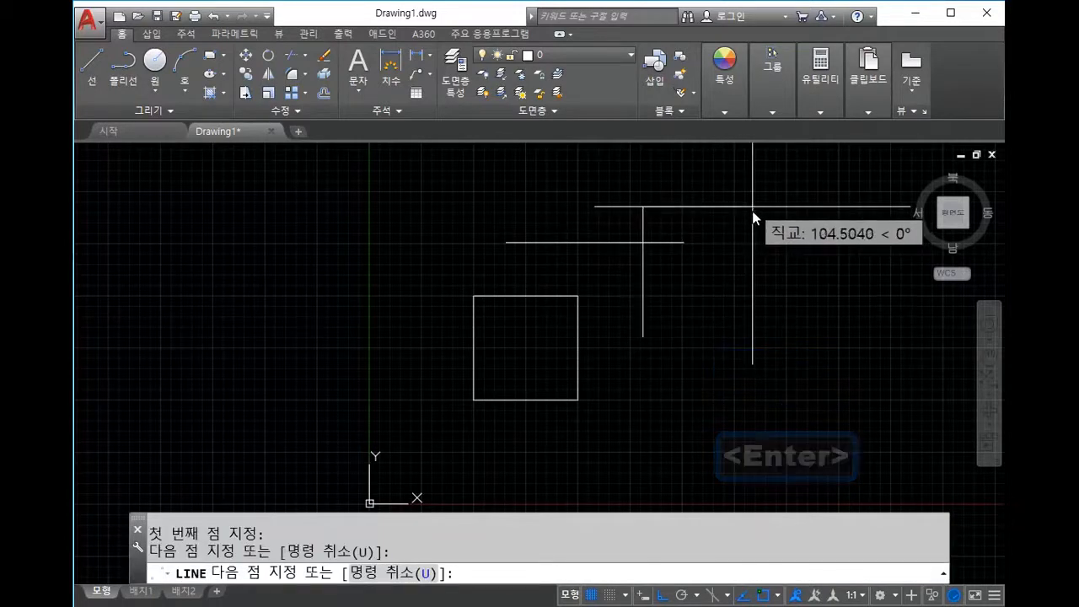
{"action": "left_click", "coordinate": [774, 211]}
{"action": "left_click", "coordinate": [774, 350]}
{"action": "left_click", "coordinate": [715, 358]}
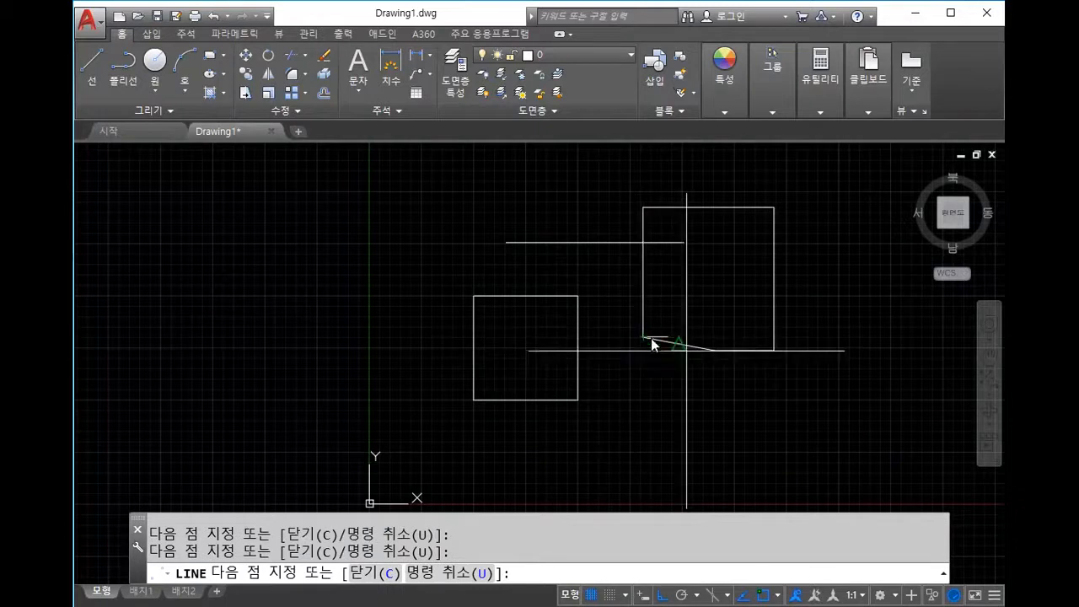
{"action": "key", "text": "Escape"}
{"action": "key", "text": "Escape"}
{"action": "scroll", "coordinate": [756, 332], "scroll_direction": "up", "scroll_amount": 2}
{"action": "scroll", "coordinate": [759, 332], "scroll_direction": "down", "scroll_amount": 4}
{"action": "mouse_move", "coordinate": [765, 333]}
{"action": "middle_mouse_down"}
{"action": "mouse_move", "coordinate": [617, 349]}
{"action": "mouse_move", "coordinate": [601, 337]}
{"action": "middle_mouse_up"}
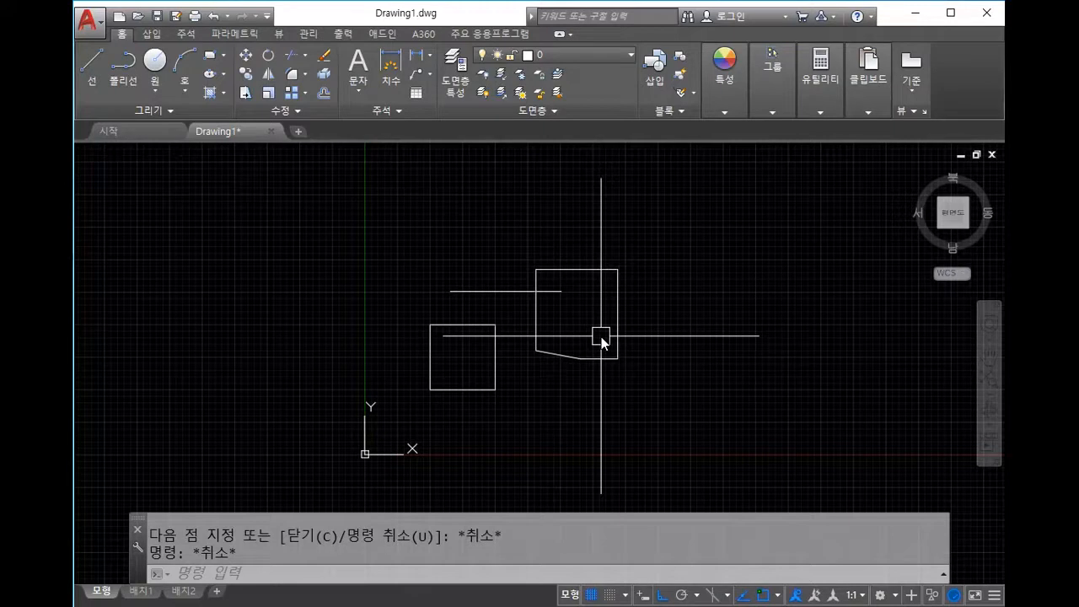
Step: Crossing-select all ten objects (square, outline and short line) and delete them
{"action": "left_click", "coordinate": [634, 417]}
{"action": "left_click", "coordinate": [417, 245]}
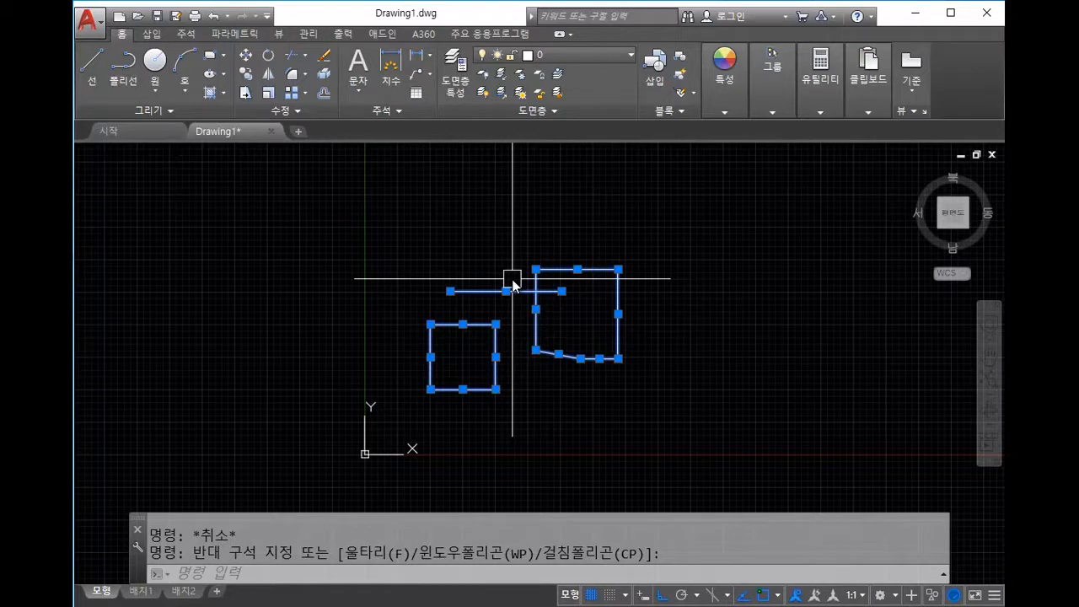
{"action": "key", "text": "Delete"}
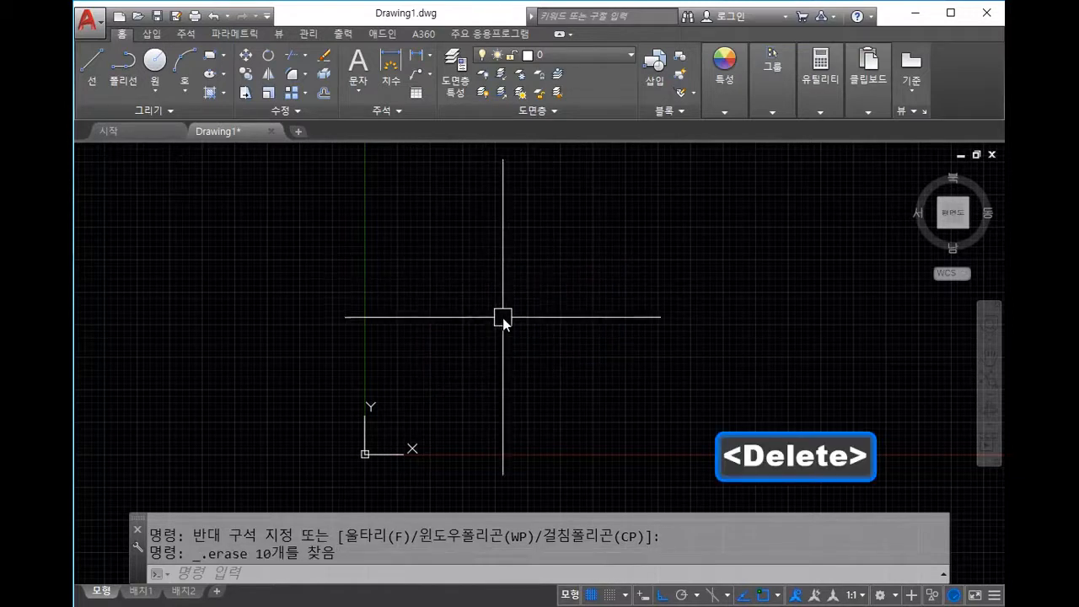
{"action": "middle_click_drag", "start_coordinate": [653, 355], "coordinate": [532, 363]}
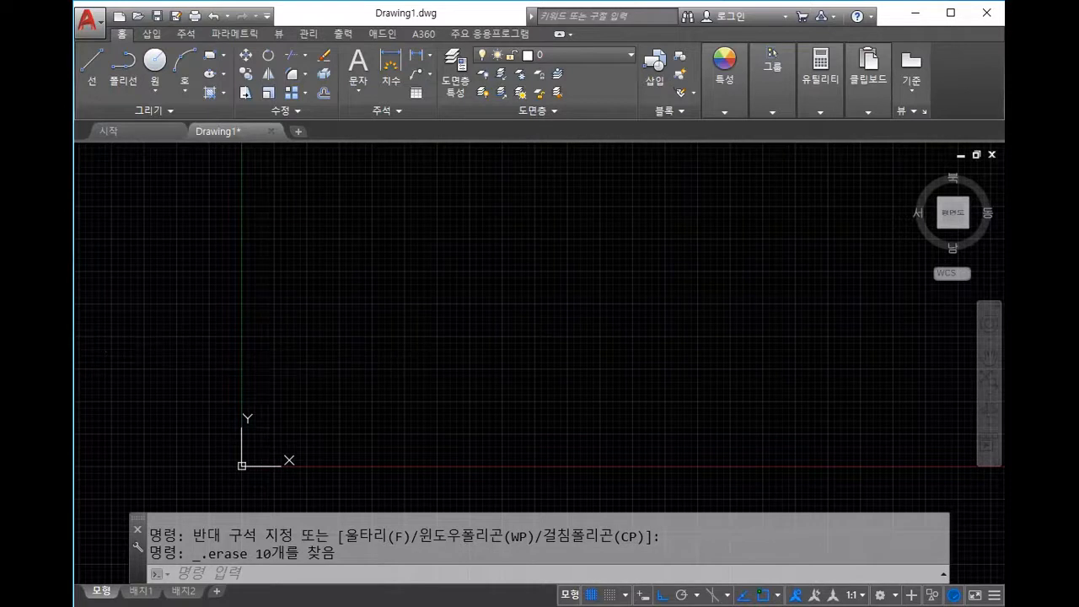
{"action": "left_click", "coordinate": [423, 331]}
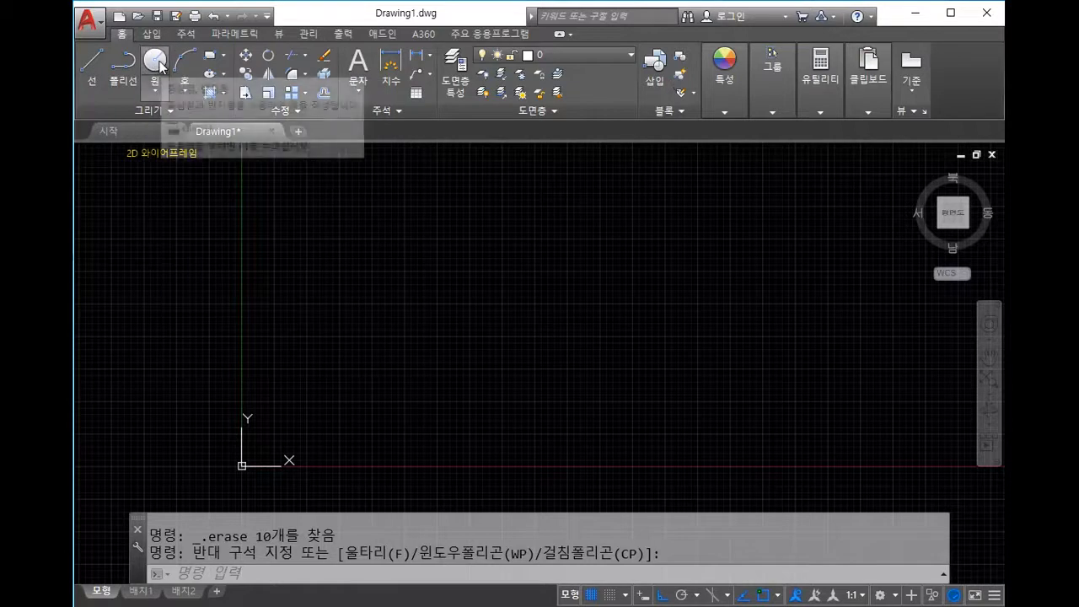
Step: Draw a freely sized circle from a clicked centre and edge point, then undo it
{"action": "left_click", "coordinate": [157, 61]}
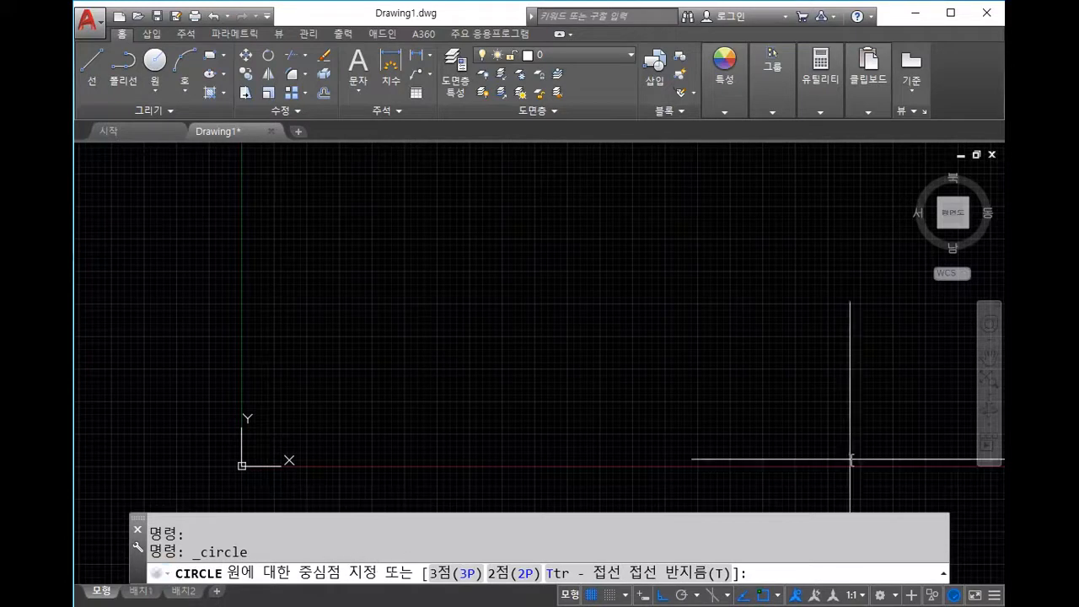
{"action": "mouse_move", "coordinate": [371, 472]}
{"action": "left_mouse_down"}
{"action": "mouse_move", "coordinate": [160, 605]}
{"action": "mouse_move", "coordinate": [692, 550]}
{"action": "mouse_move", "coordinate": [322, 437]}
{"action": "mouse_move", "coordinate": [252, 589]}
{"action": "mouse_move", "coordinate": [645, 470]}
{"action": "mouse_move", "coordinate": [158, 474]}
{"action": "mouse_move", "coordinate": [447, 603]}
{"action": "mouse_move", "coordinate": [554, 410]}
{"action": "mouse_move", "coordinate": [177, 582]}
{"action": "mouse_move", "coordinate": [594, 564]}
{"action": "mouse_move", "coordinate": [649, 544]}
{"action": "left_mouse_up"}
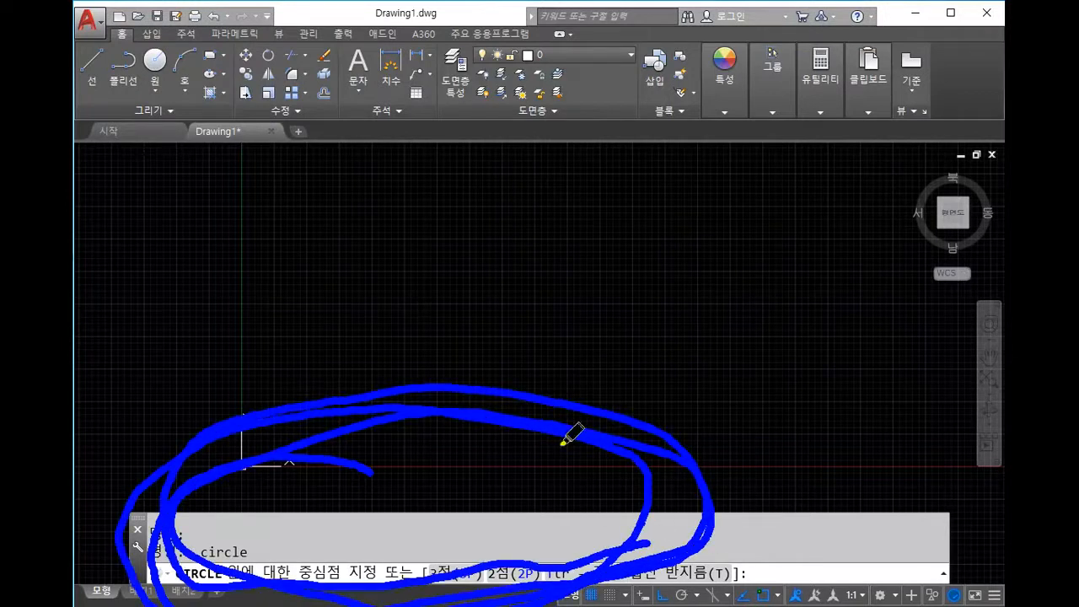
{"action": "key", "text": "Escape"}
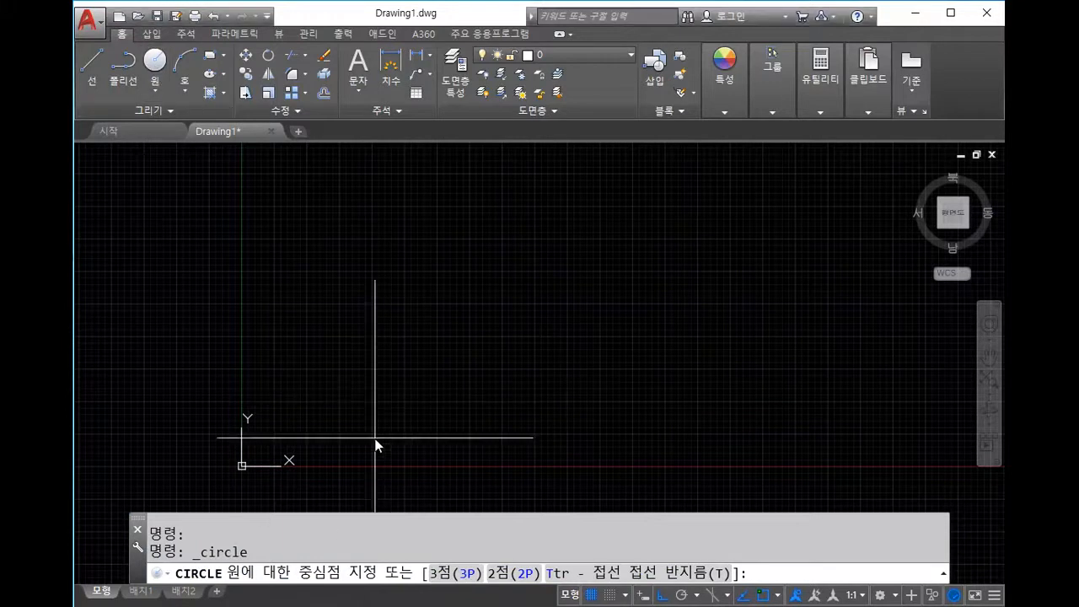
{"action": "left_click", "coordinate": [443, 335]}
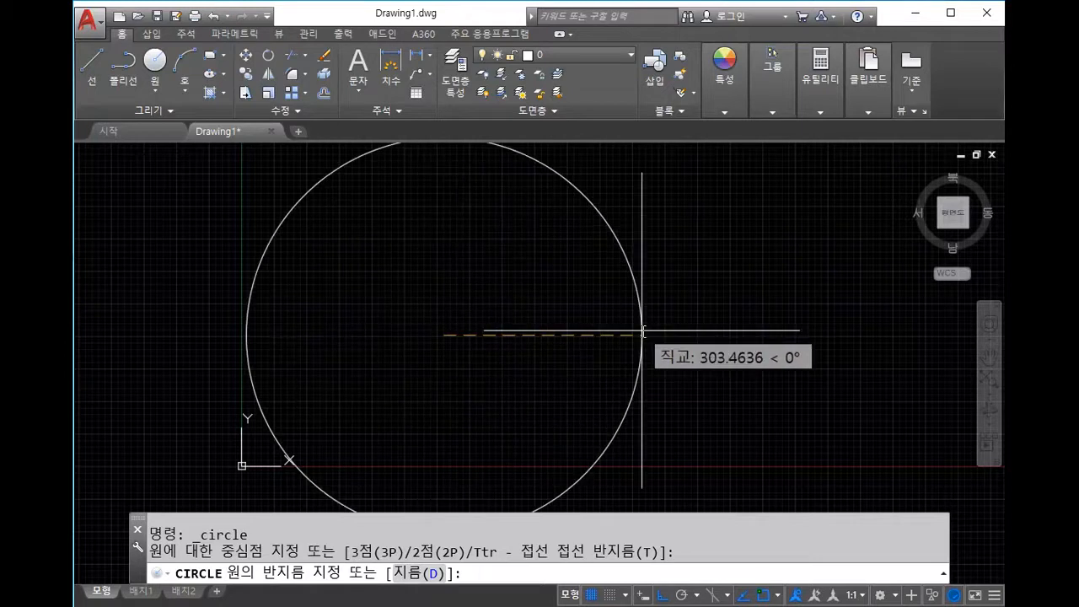
{"action": "left_click", "coordinate": [583, 335]}
{"action": "key", "text": "Escape"}
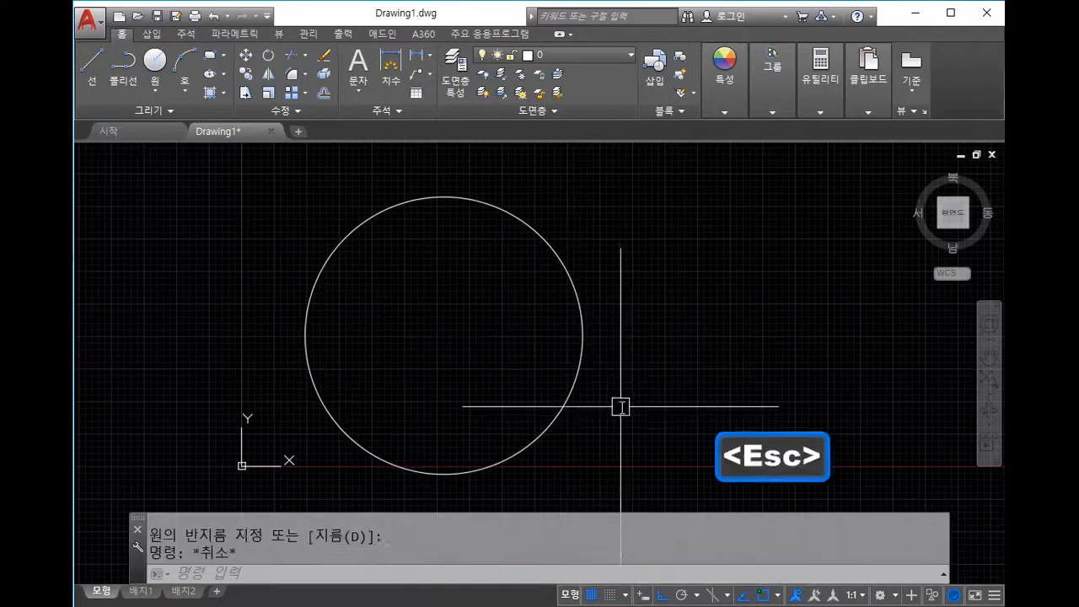
{"action": "key", "text": "ctrl+z"}
Step: Draw a circle of radius 50 at a clicked centre point
{"action": "type", "text": "c"}
{"action": "key", "text": "space"}
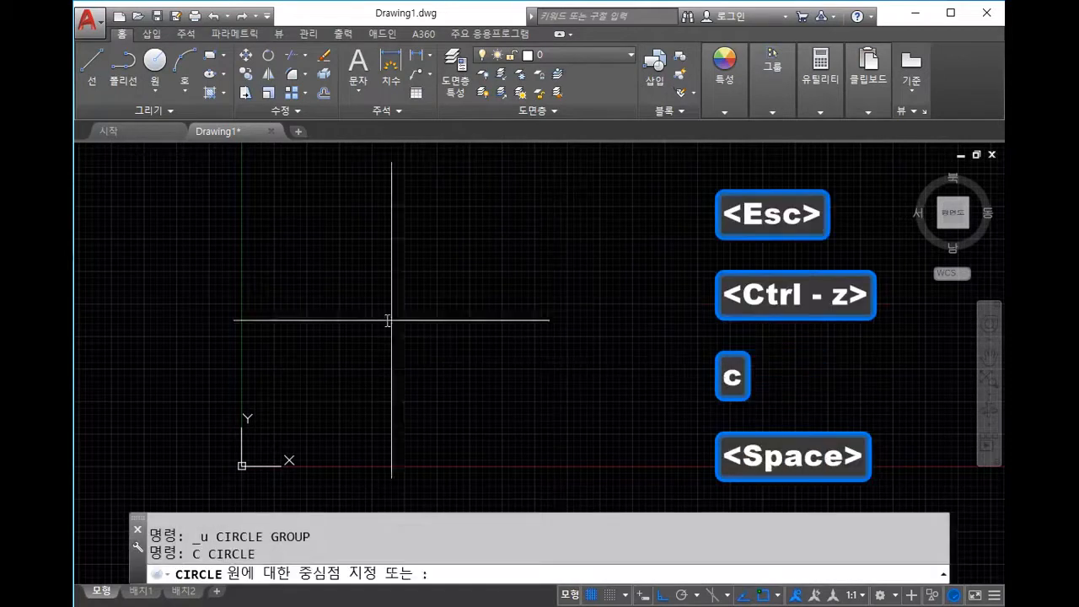
{"action": "left_click", "coordinate": [419, 306]}
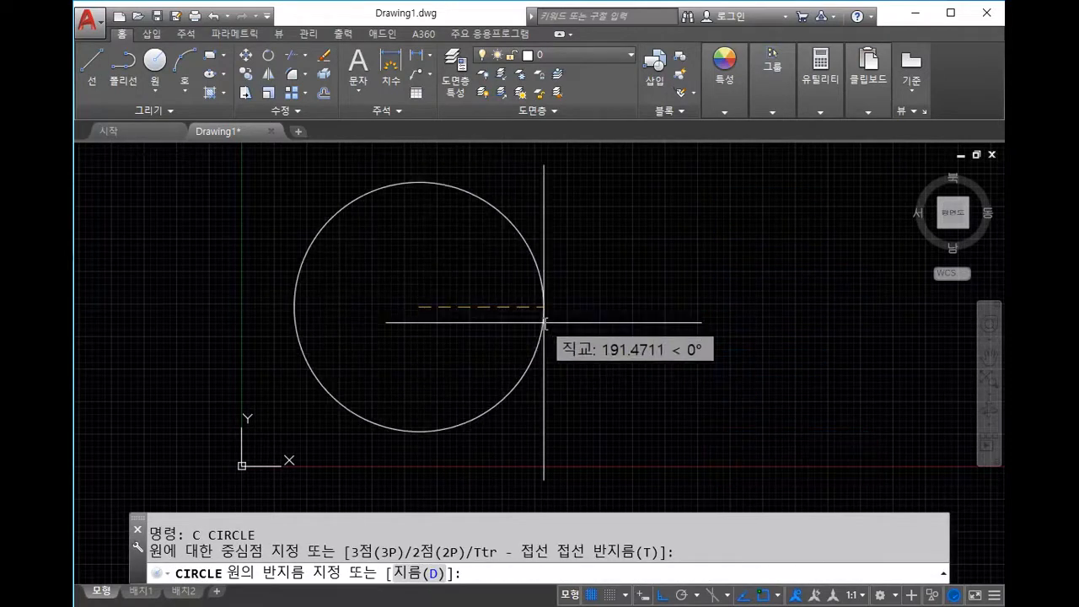
{"action": "type", "text": "50"}
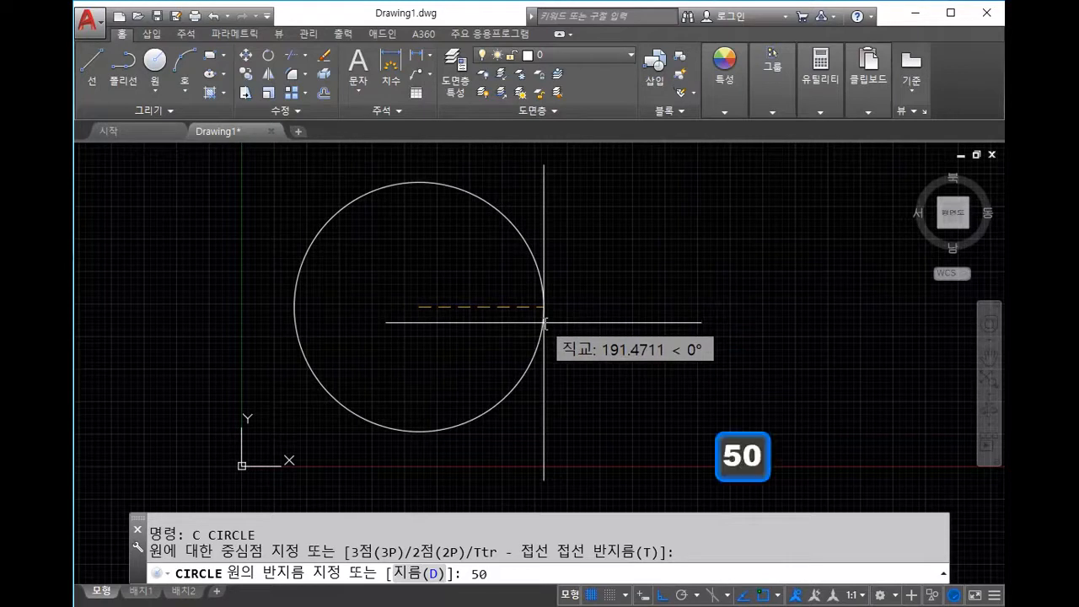
{"action": "key", "text": "Return"}
{"action": "scroll", "coordinate": [366, 321], "scroll_direction": "up", "scroll_amount": 6}
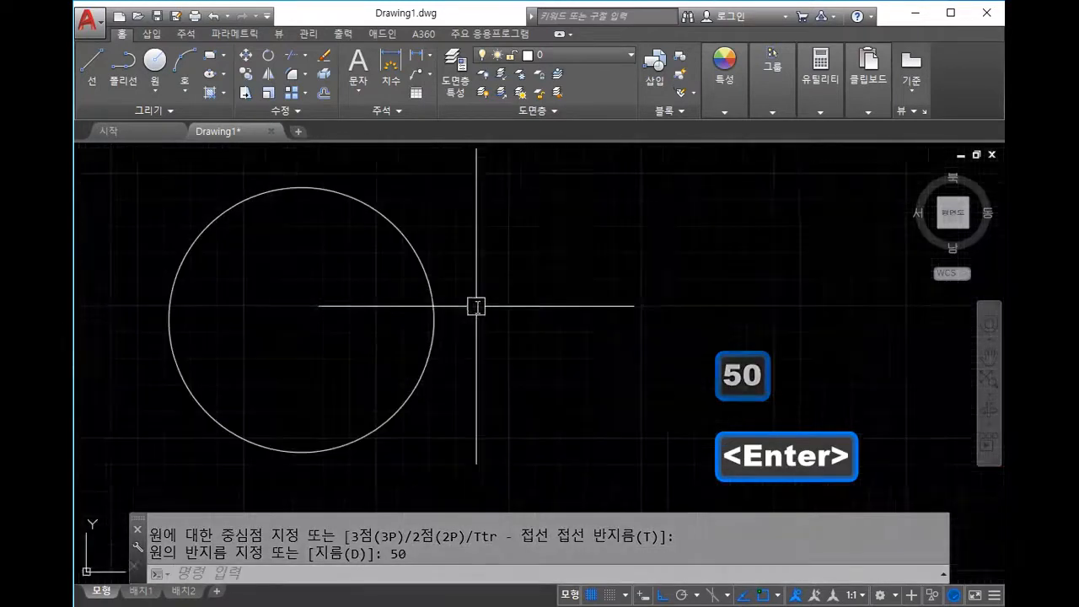
Step: Start an R50 radius dimension on the circle with DRA, then cancel it
{"action": "type", "text": "dra"}
{"action": "key", "text": "space"}
{"action": "left_click", "coordinate": [494, 310]}
{"action": "key", "text": "Escape"}
{"action": "middle_click_drag", "start_coordinate": [544, 309], "coordinate": [609, 304]}
{"action": "scroll", "coordinate": [609, 301], "scroll_direction": "up", "scroll_amount": 1}
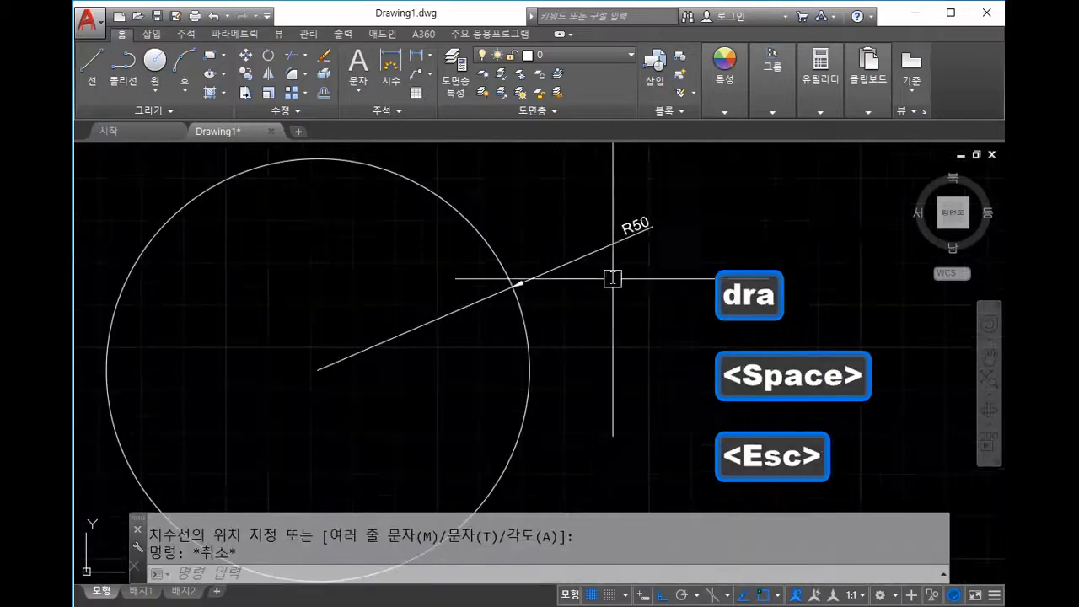
{"action": "scroll", "coordinate": [553, 303], "scroll_direction": "down", "scroll_amount": 2}
Step: Window-select the circle and its R50 dimension and delete them
{"action": "scroll", "coordinate": [579, 311], "scroll_direction": "up", "scroll_amount": 4}
{"action": "scroll", "coordinate": [600, 317], "scroll_direction": "down", "scroll_amount": 6}
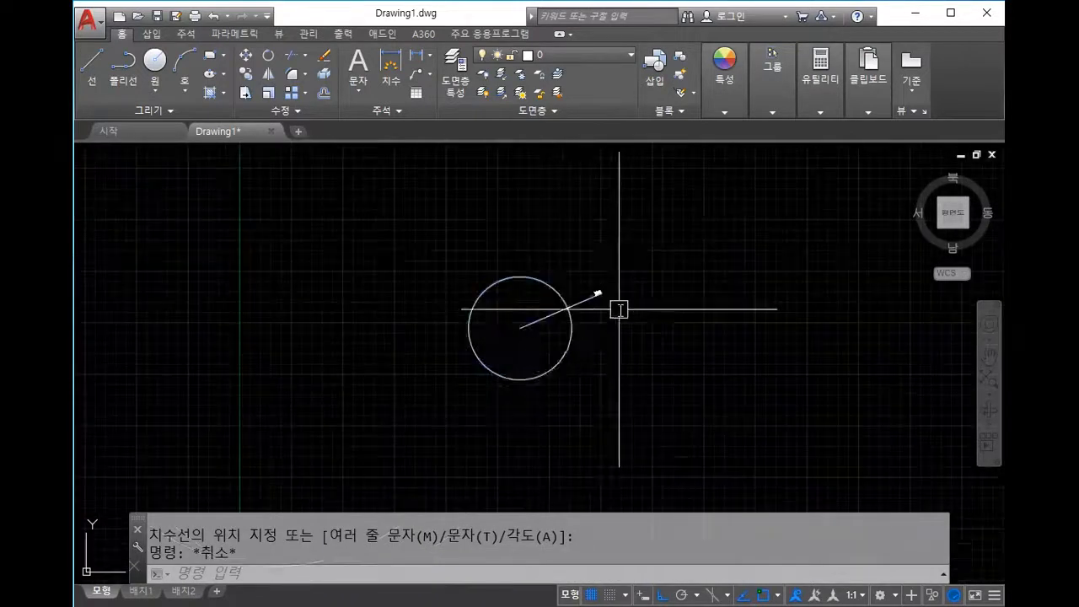
{"action": "left_click", "coordinate": [607, 317]}
{"action": "left_click", "coordinate": [557, 251]}
{"action": "left_click", "coordinate": [675, 374]}
{"action": "left_click", "coordinate": [563, 299]}
{"action": "key", "text": "Delete"}
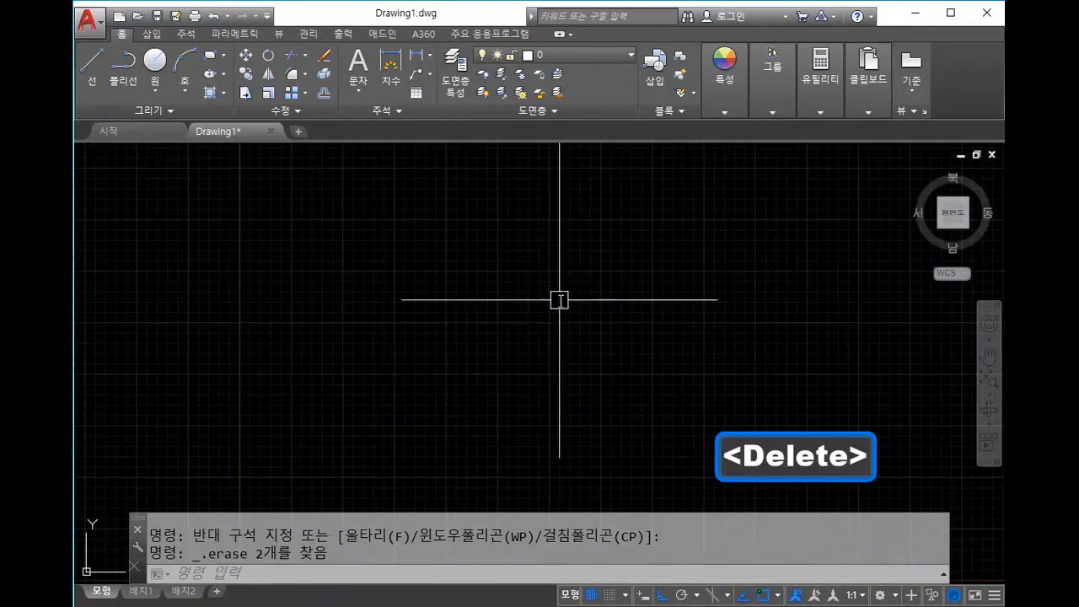
Step: Pan the empty drawing so the origin area is in view
{"action": "key", "text": "alt"}
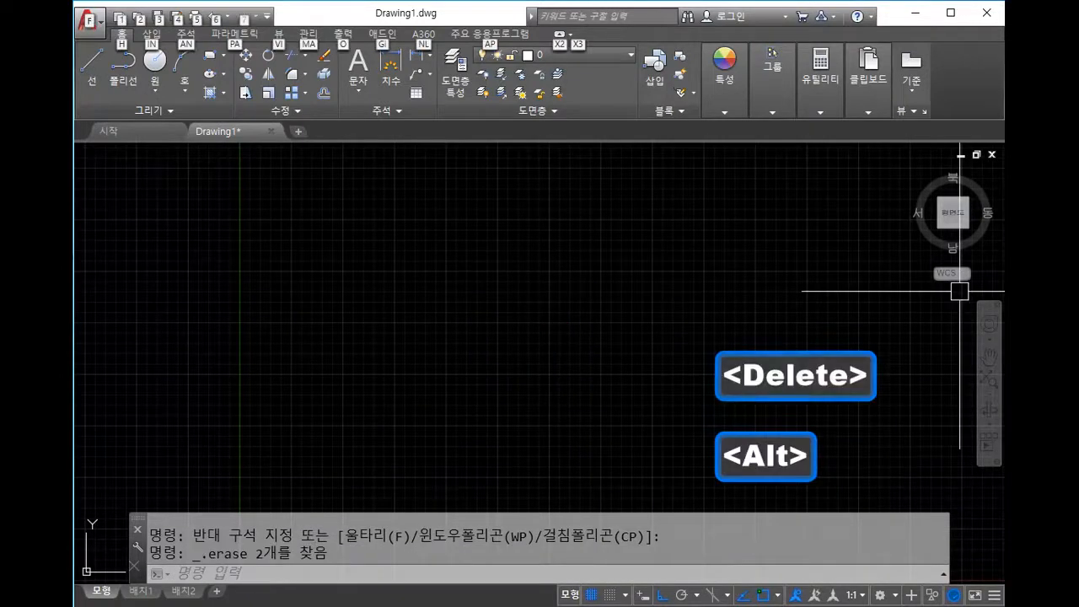
{"action": "key", "text": "ctrl"}
{"action": "key", "text": "ctrl"}
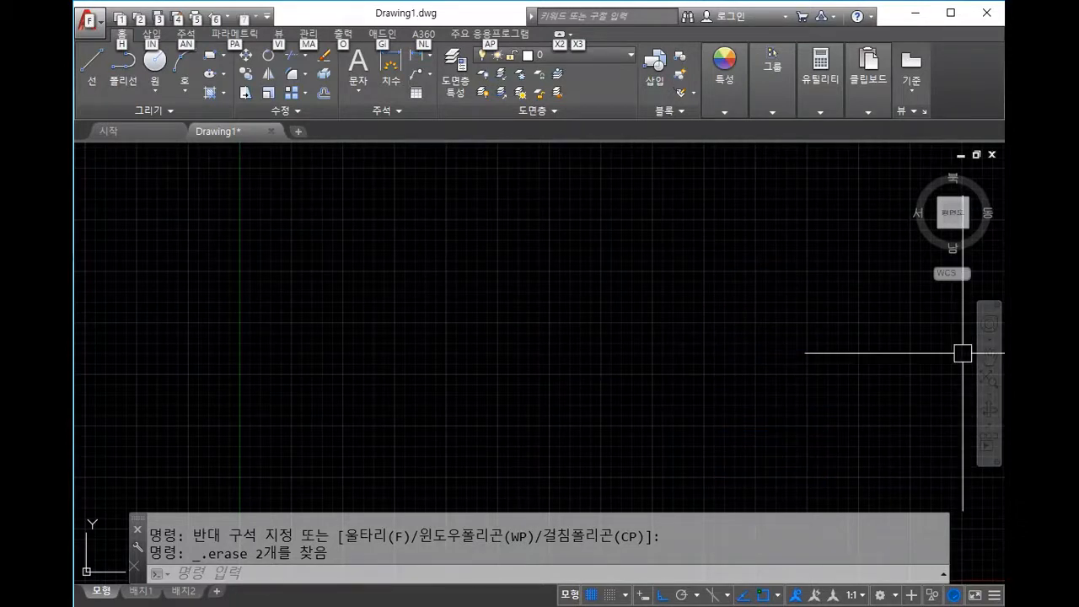
{"action": "key", "text": "ctrl"}
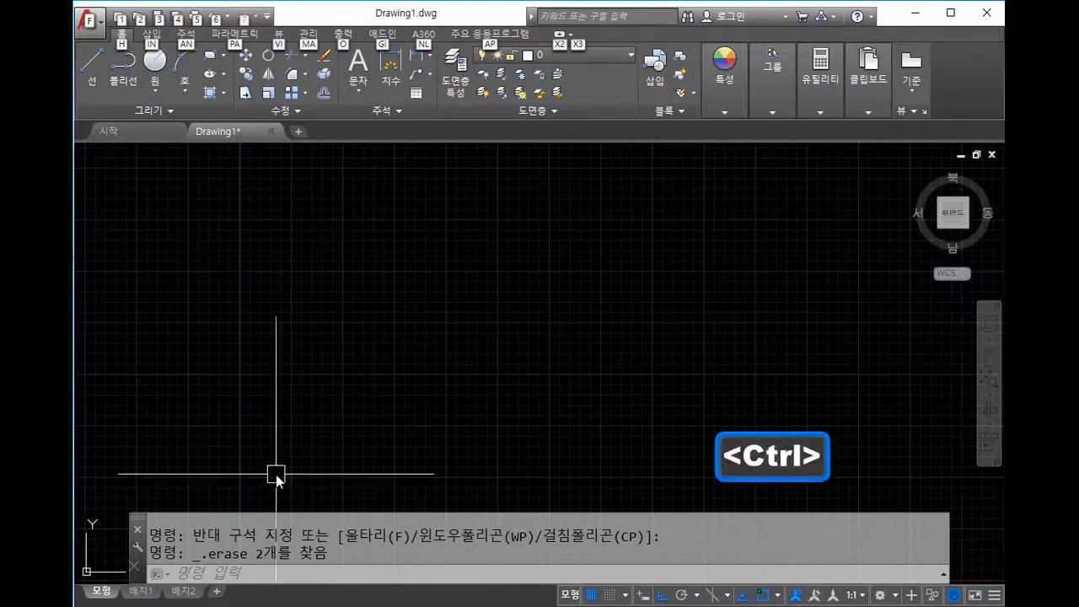
{"action": "left_click", "coordinate": [461, 379]}
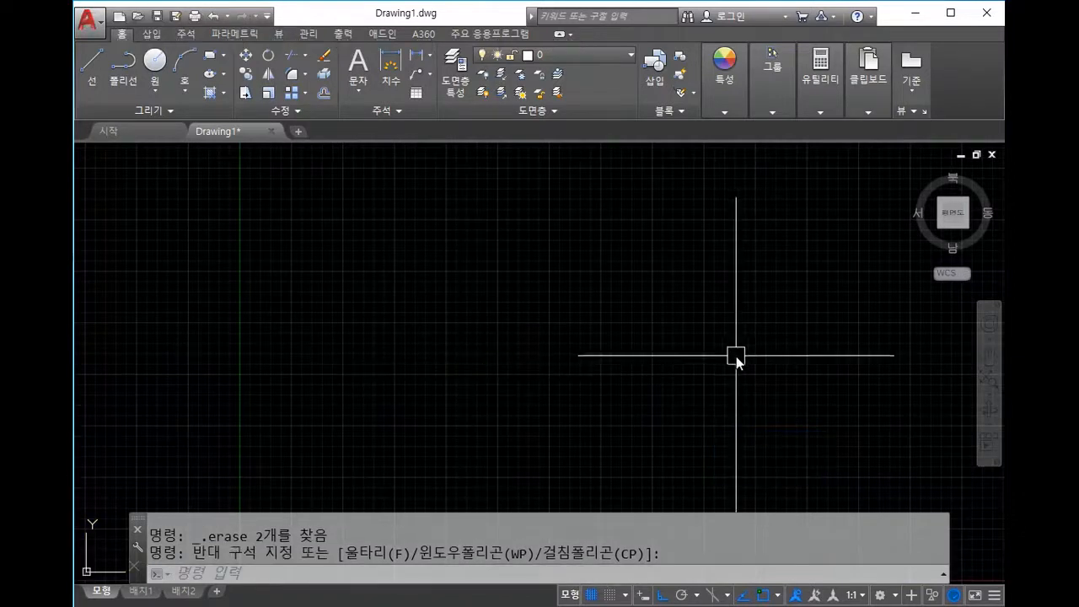
{"action": "scroll", "coordinate": [732, 354], "scroll_direction": "down", "scroll_amount": 1}
{"action": "middle_click_drag", "start_coordinate": [748, 346], "coordinate": [528, 343]}
{"action": "middle_click_drag", "start_coordinate": [361, 326], "coordinate": [580, 289]}
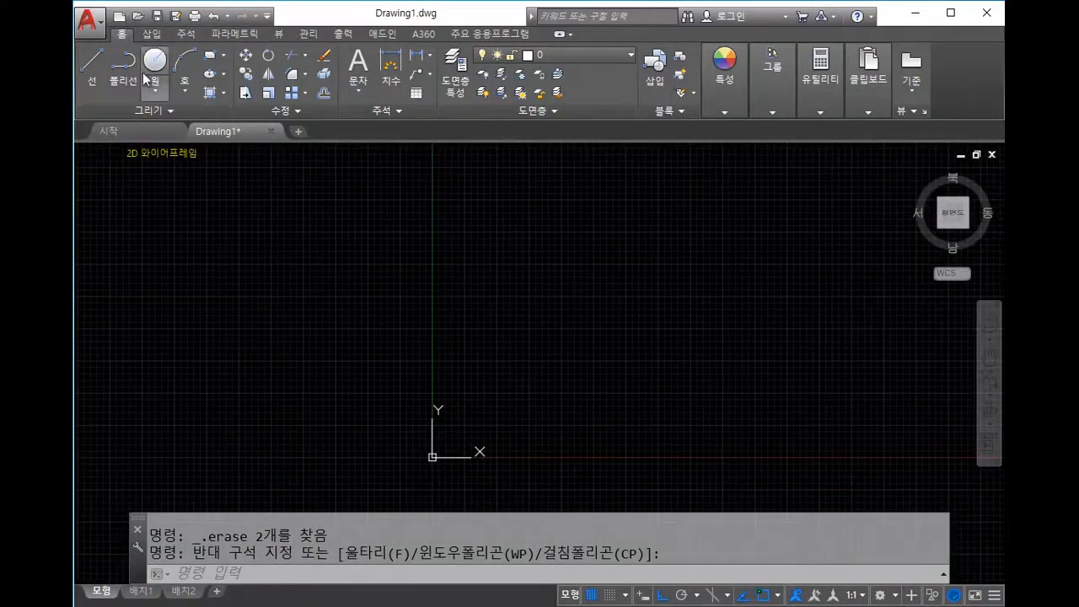
{"action": "middle_click_drag", "start_coordinate": [686, 296], "coordinate": [646, 300]}
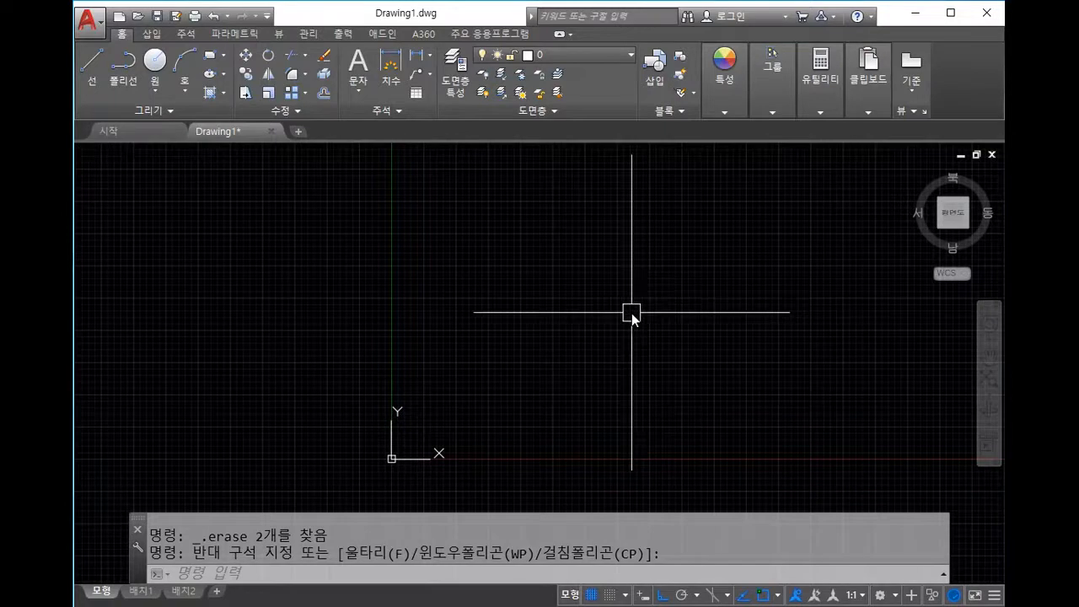
Step: Draw a circle centred at 100,100 with radius 50
{"action": "type", "text": "c"}
{"action": "key", "text": "space"}
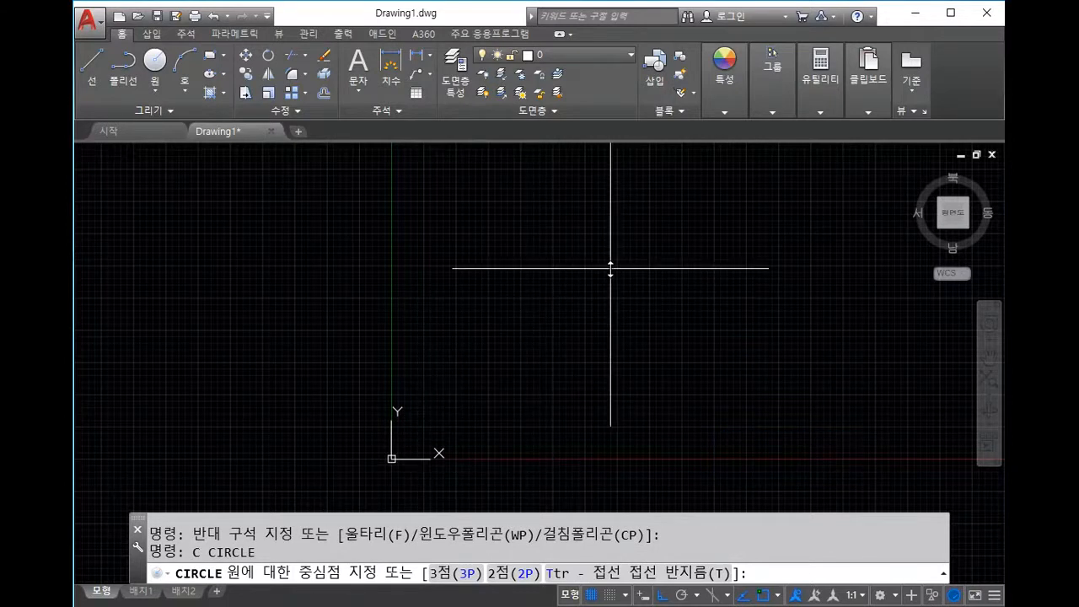
{"action": "type", "text": "100,100"}
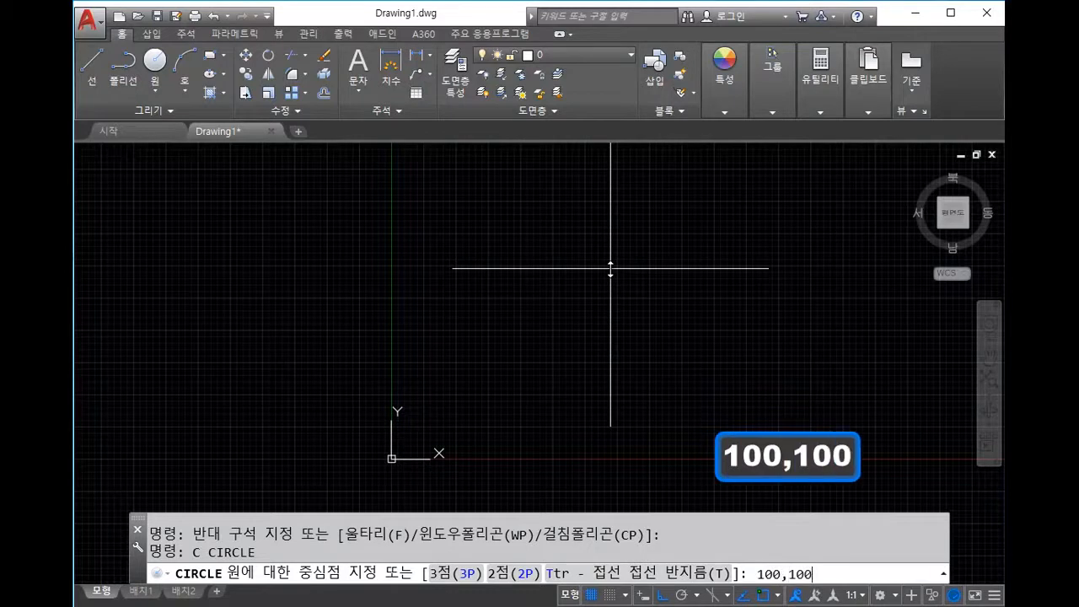
{"action": "key", "text": "space"}
{"action": "scroll", "coordinate": [460, 393], "scroll_direction": "up", "scroll_amount": 2}
{"action": "middle_click_drag", "start_coordinate": [460, 397], "coordinate": [549, 265]}
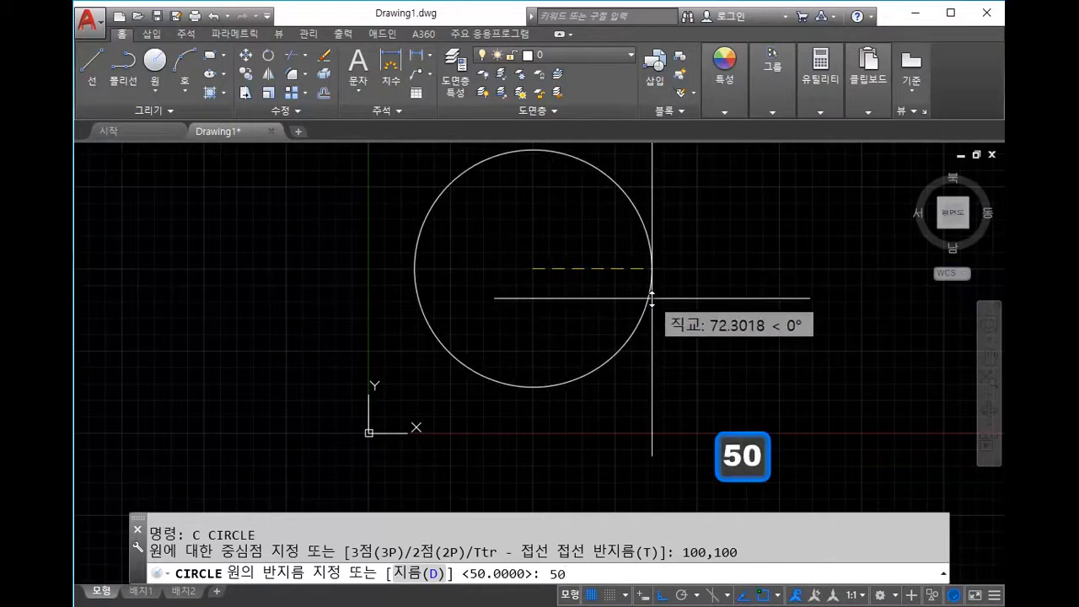
{"action": "type", "text": "50"}
{"action": "key", "text": "Return"}
{"action": "key", "text": "Escape"}
{"action": "scroll", "coordinate": [650, 299], "scroll_direction": "down", "scroll_amount": 2}
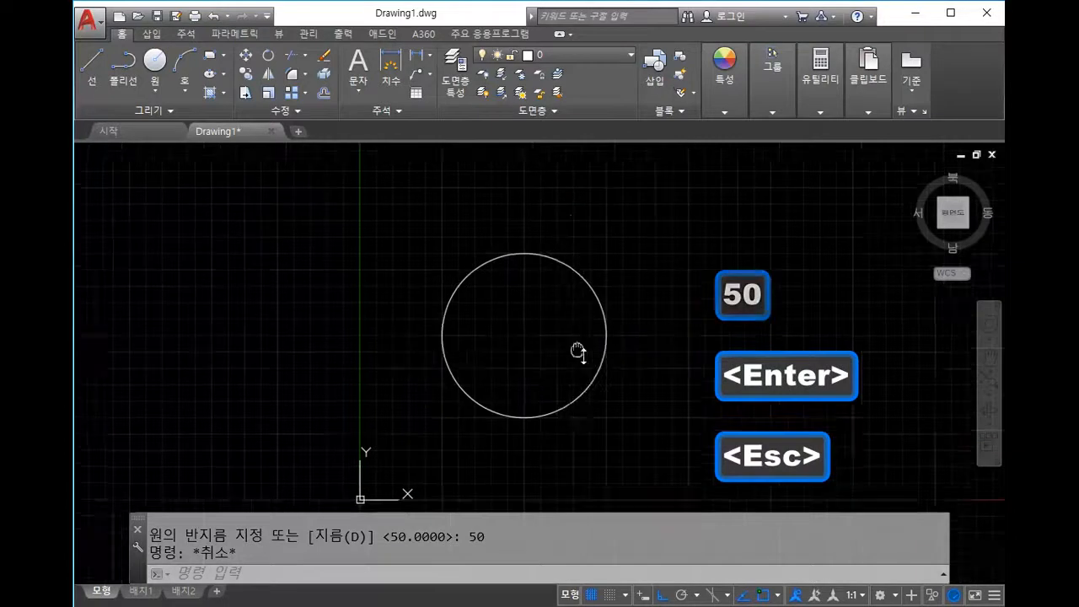
{"action": "middle_click_drag", "start_coordinate": [591, 368], "coordinate": [564, 309]}
Step: Add an R50 radius dimension to the circle with DRA
{"action": "type", "text": "dra"}
{"action": "key", "text": "space"}
{"action": "left_click", "coordinate": [580, 257]}
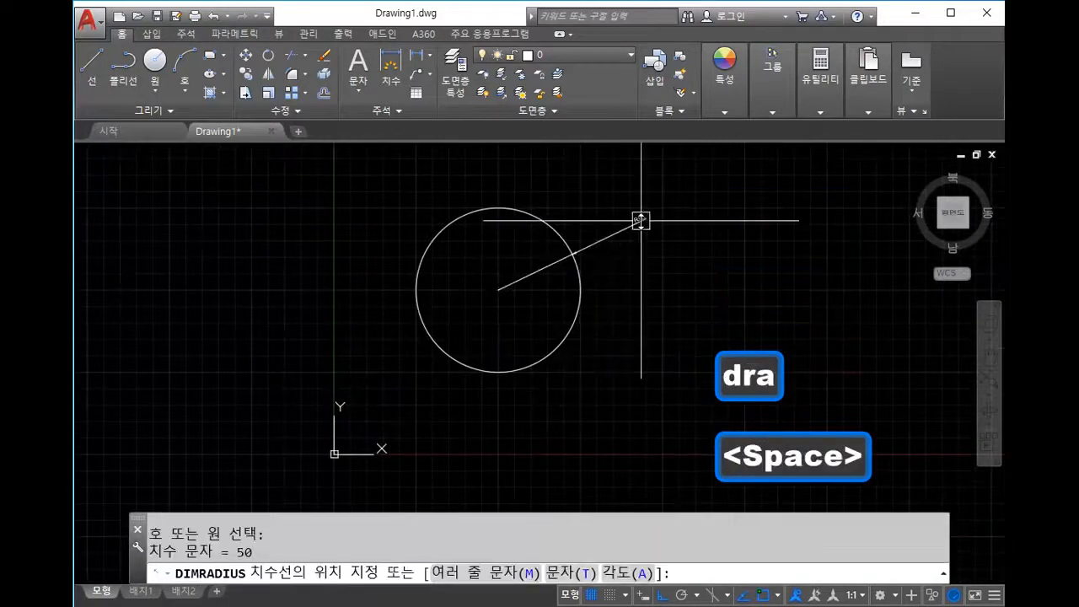
{"action": "key", "text": "Escape"}
{"action": "scroll", "coordinate": [641, 221], "scroll_direction": "up", "scroll_amount": 5}
{"action": "scroll", "coordinate": [616, 241], "scroll_direction": "down", "scroll_amount": 3}
{"action": "middle_click_drag", "start_coordinate": [612, 247], "coordinate": [616, 309]}
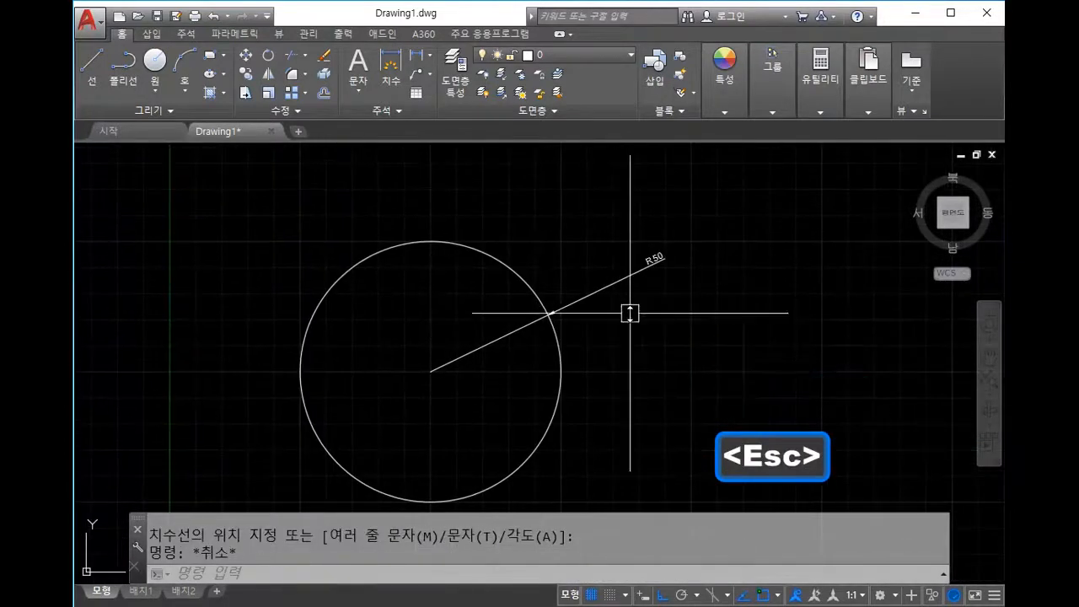
Step: Window-select the R50 radius dimension and delete it
{"action": "key", "text": "Escape"}
{"action": "left_click", "coordinate": [631, 305]}
{"action": "left_click", "coordinate": [590, 248]}
{"action": "key", "text": "Delete"}
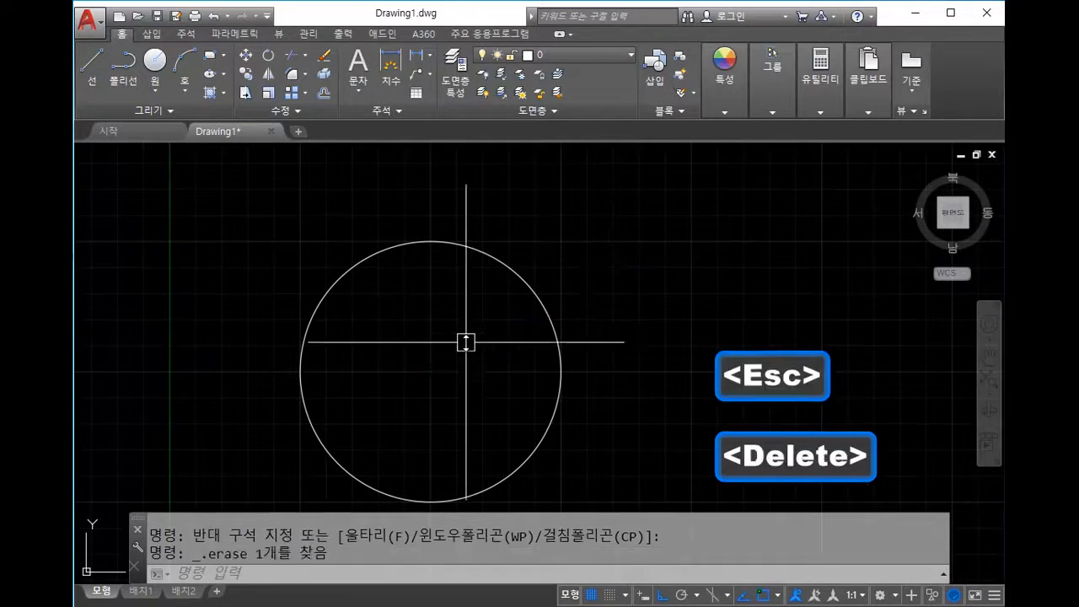
Step: Open the Dimension Style Manager and start modifying the ISO-25 style
{"action": "type", "text": "dli"}
{"action": "key", "text": "space"}
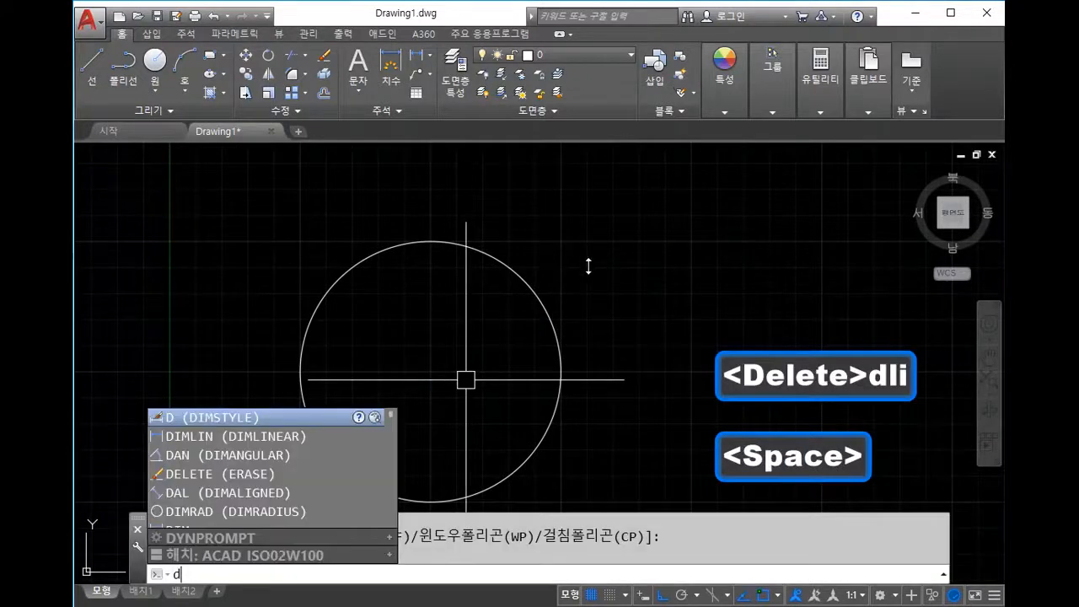
{"action": "scroll", "coordinate": [598, 259], "scroll_direction": "down", "scroll_amount": 4}
{"action": "key", "text": "Escape"}
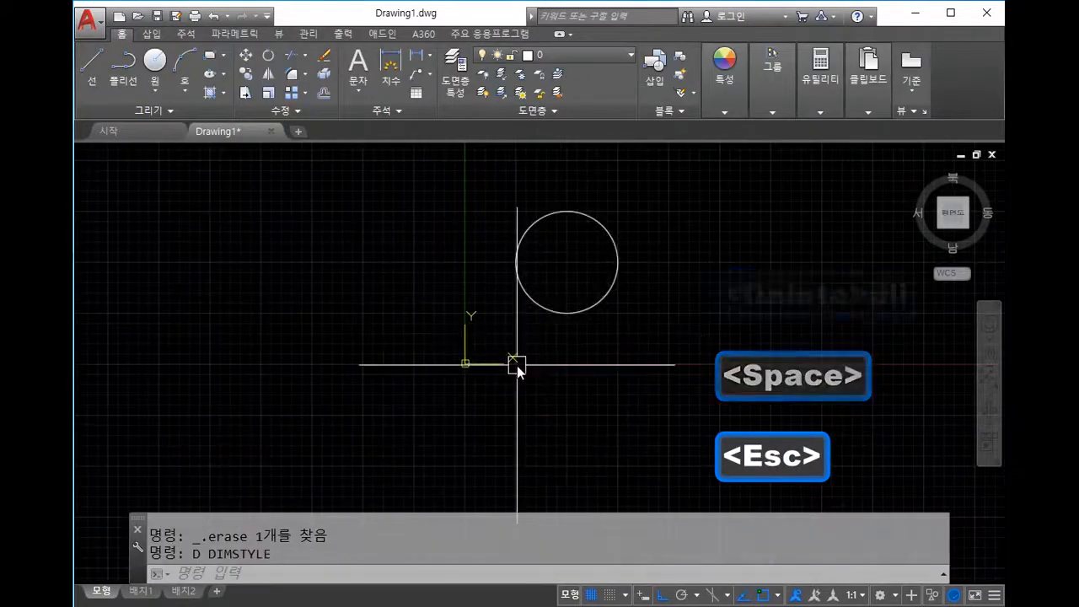
{"action": "type", "text": "dli"}
{"action": "key", "text": "space"}
{"action": "key", "text": "Escape"}
{"action": "key", "text": "Escape"}
{"action": "type", "text": "d"}
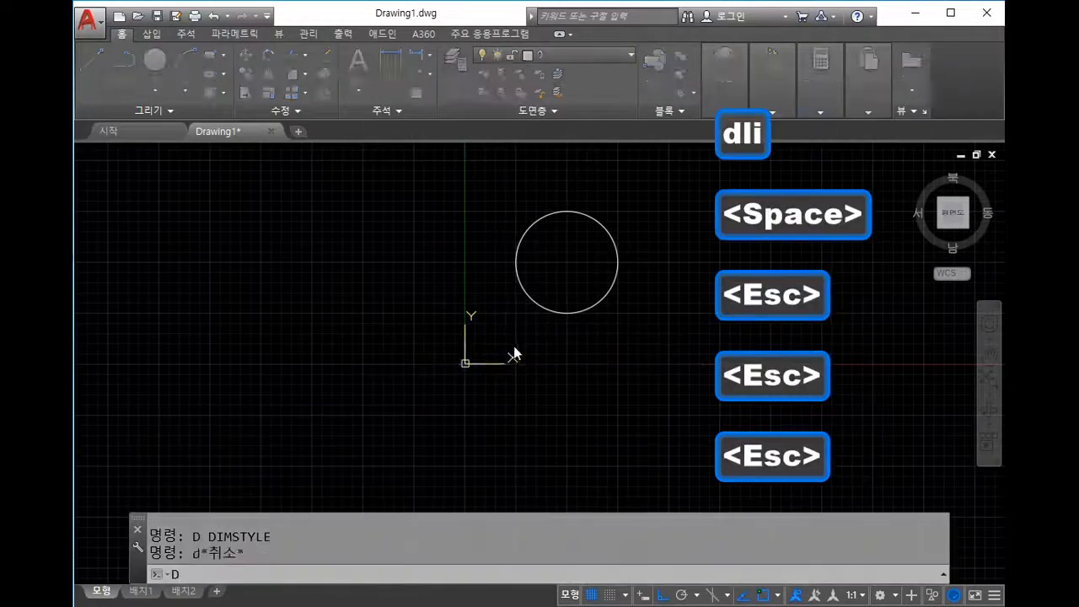
{"action": "key", "text": "space"}
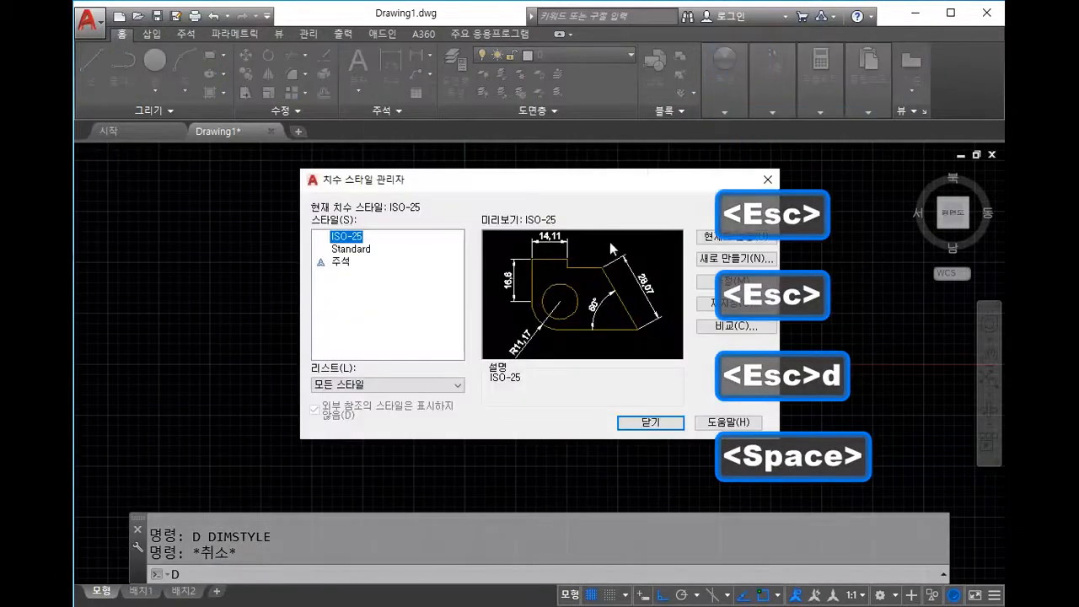
{"action": "left_click_drag", "start_coordinate": [646, 177], "coordinate": [544, 176]}
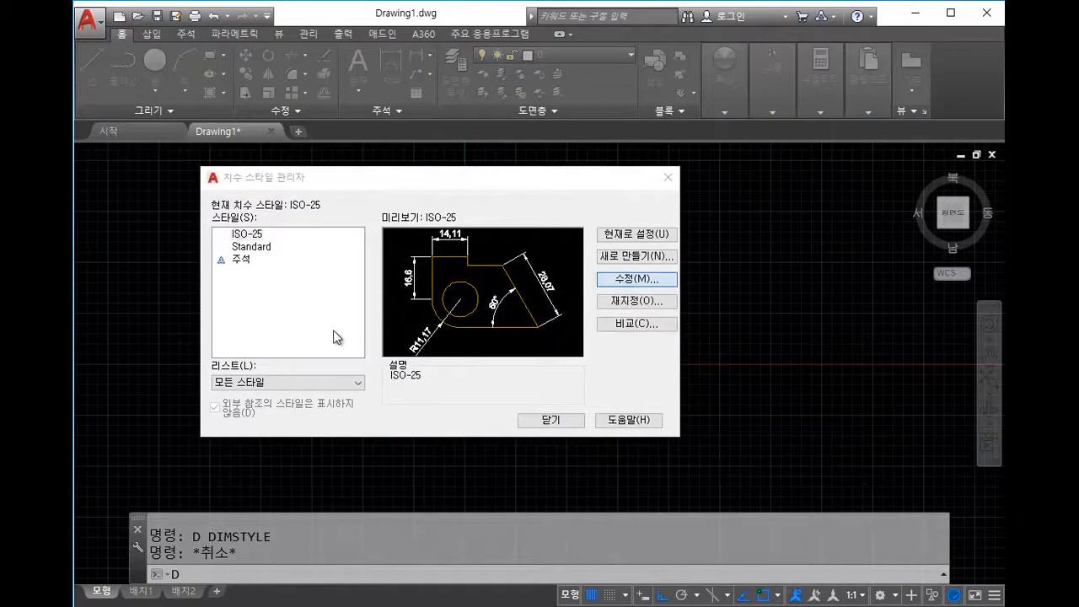
{"action": "key", "text": "Return"}
Step: Set ISO-25 dimension lines to red and extension lines to green
{"action": "left_click", "coordinate": [310, 185]}
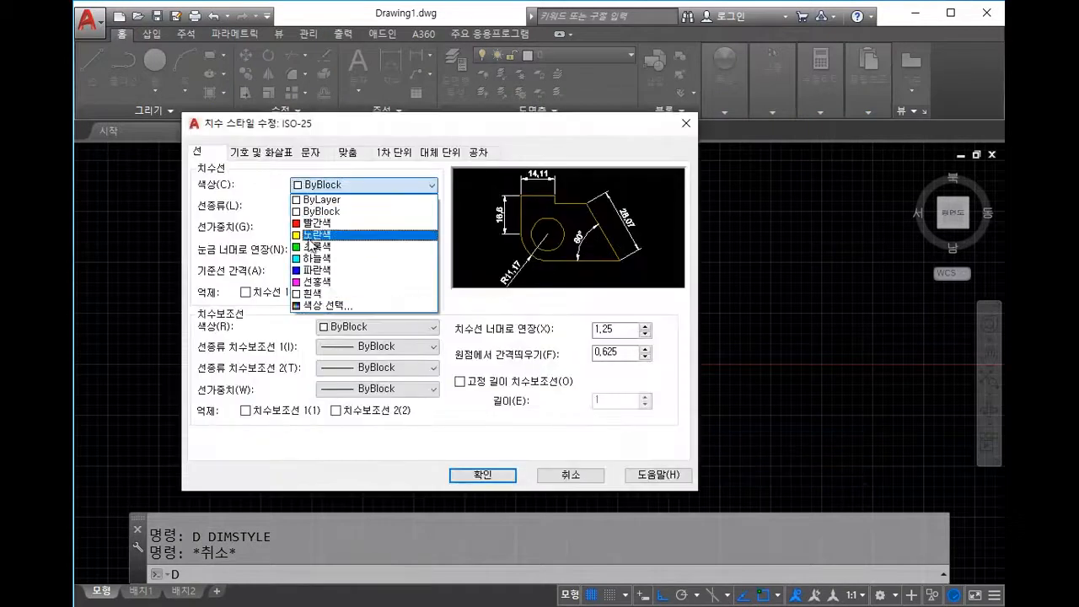
{"action": "left_click", "coordinate": [319, 258]}
{"action": "left_click", "coordinate": [326, 186]}
{"action": "left_click", "coordinate": [326, 246]}
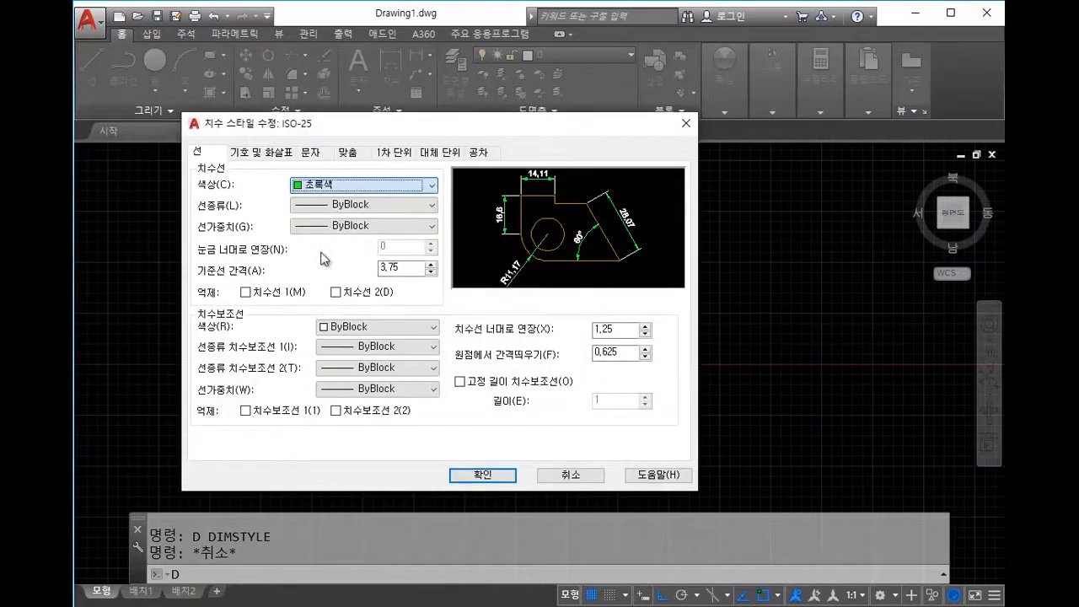
{"action": "left_click", "coordinate": [357, 328]}
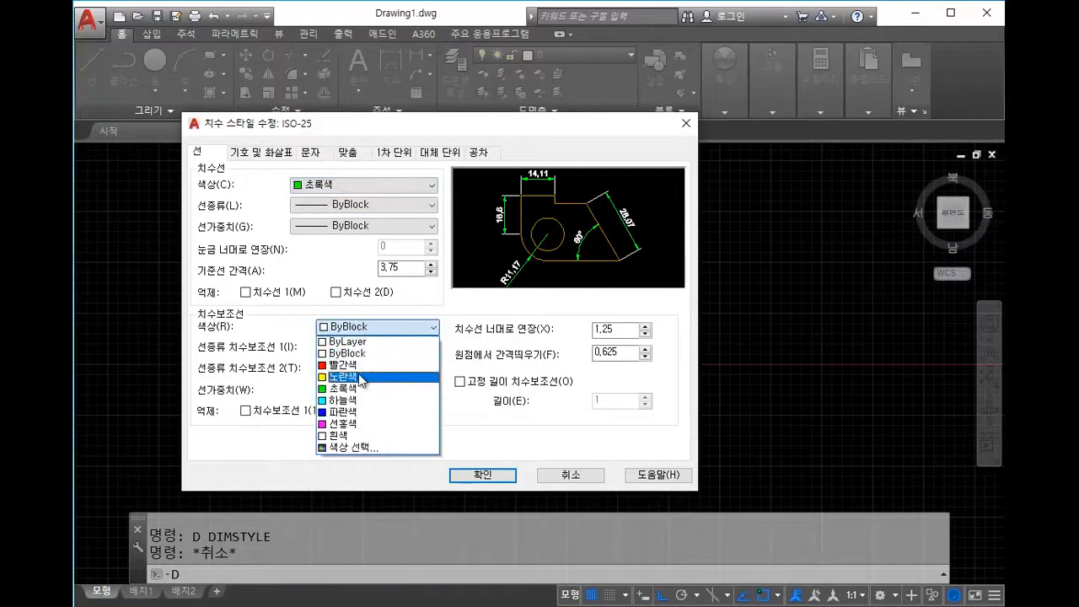
{"action": "left_click", "coordinate": [360, 388]}
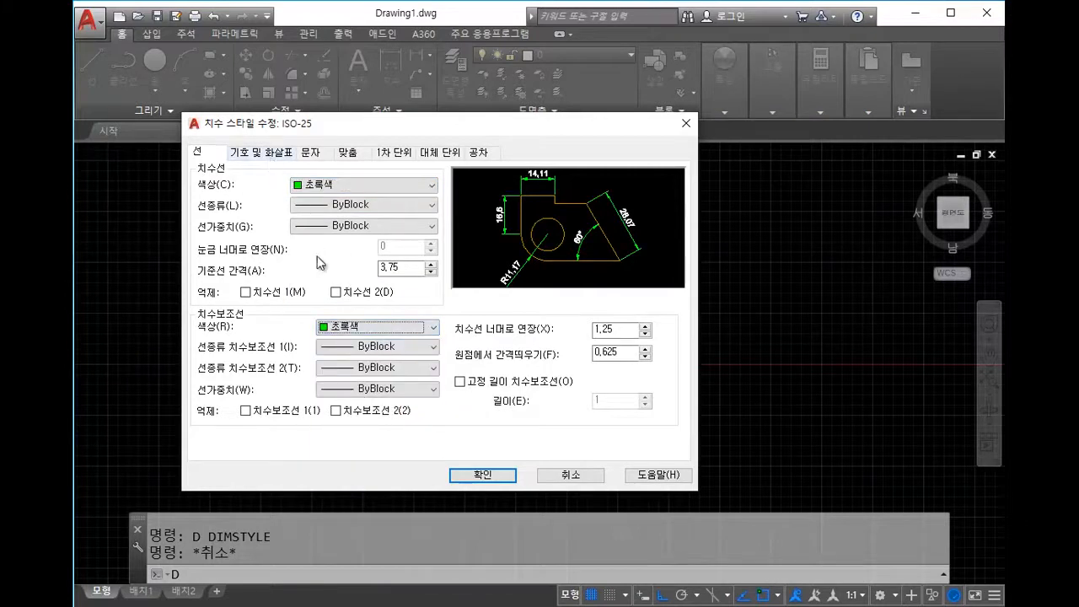
{"action": "left_click", "coordinate": [337, 184]}
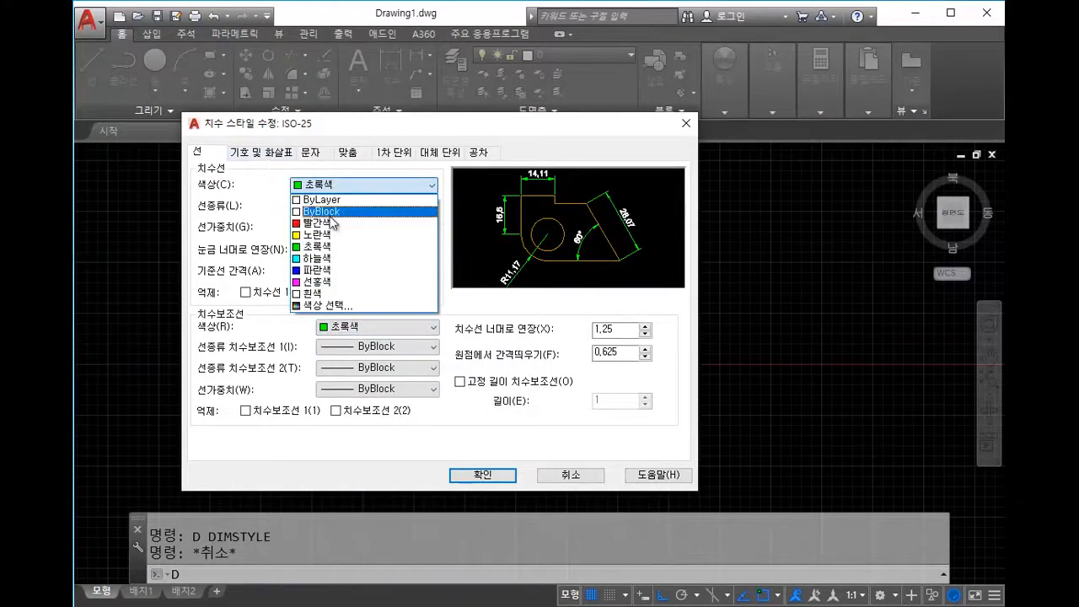
{"action": "left_click", "coordinate": [329, 223]}
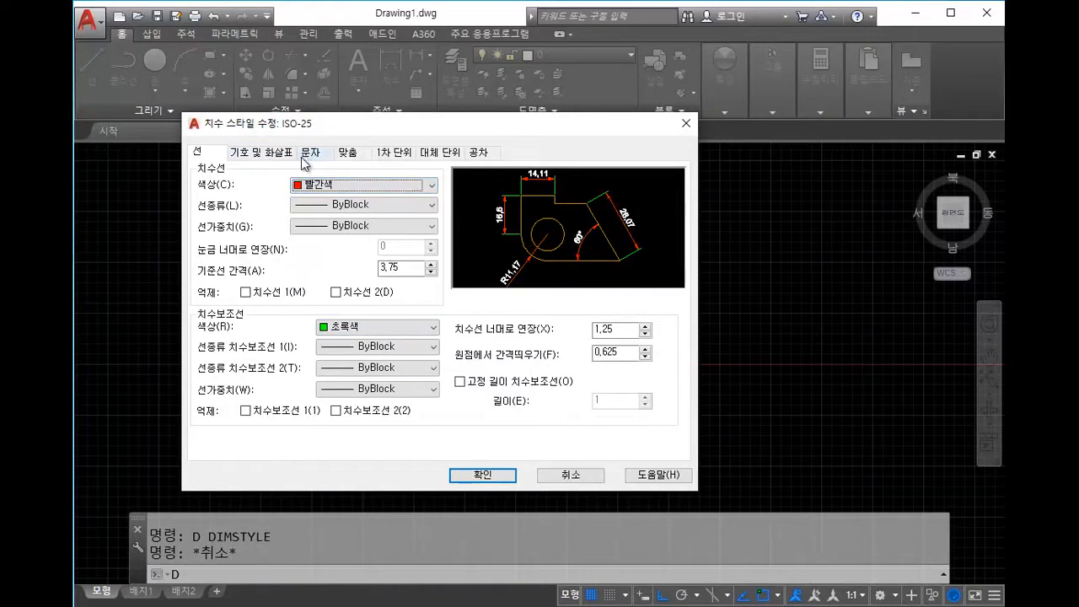
Step: Set the overall scale to 2 on the Fit tab and apply the style changes
{"action": "left_click", "coordinate": [476, 477]}
{"action": "left_click", "coordinate": [347, 153]}
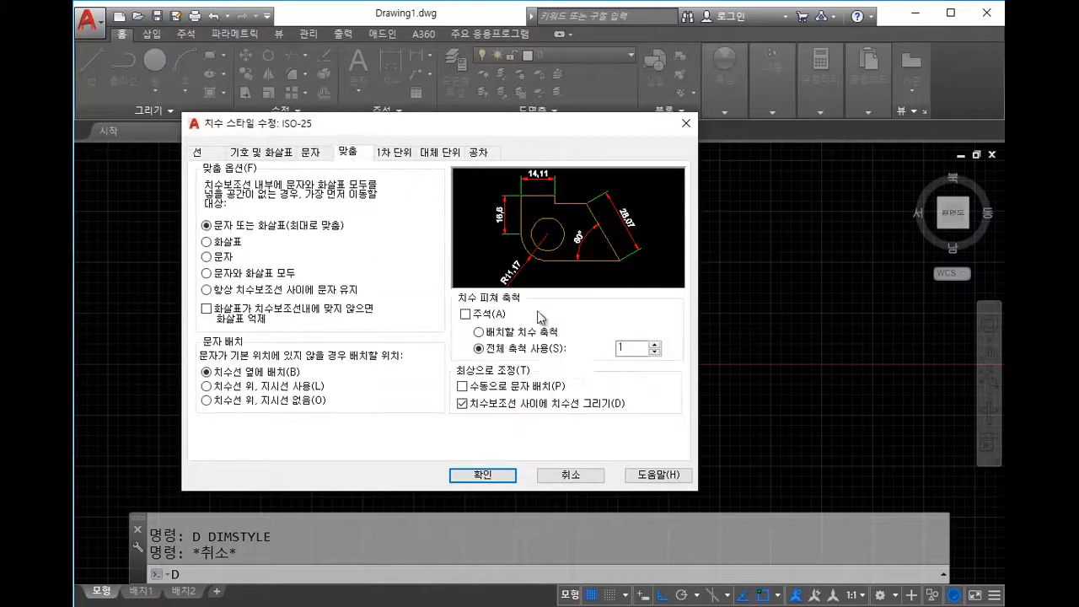
{"action": "left_click", "coordinate": [481, 475]}
{"action": "left_click", "coordinate": [550, 419]}
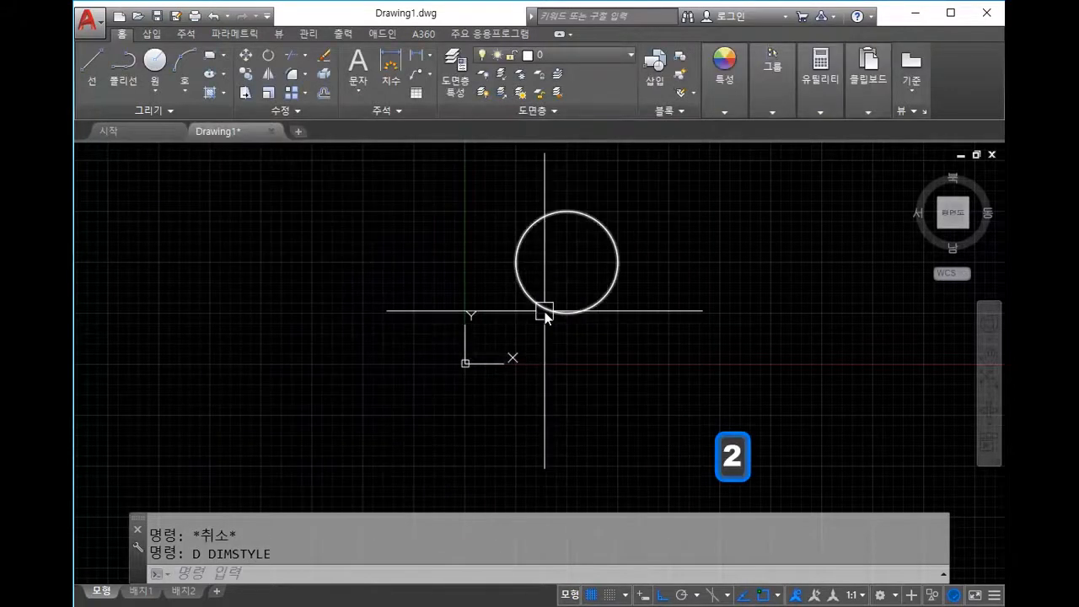
Step: Try the DLI, DI and DA commands, cancelling each without adding a dimension
{"action": "type", "text": "dli"}
{"action": "key", "text": "space"}
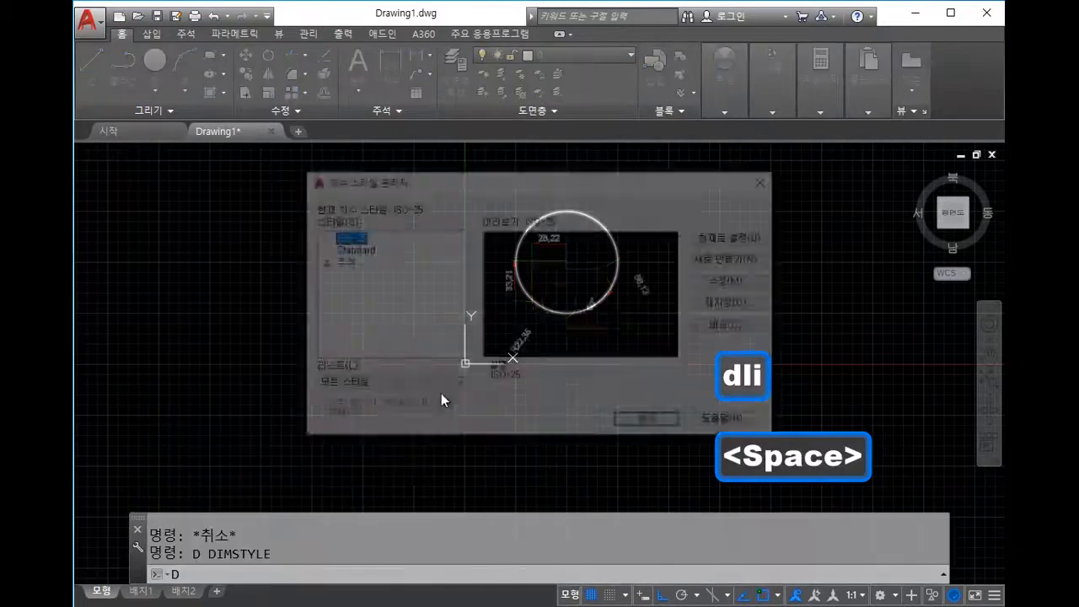
{"action": "key", "text": "Escape"}
{"action": "type", "text": "d"}
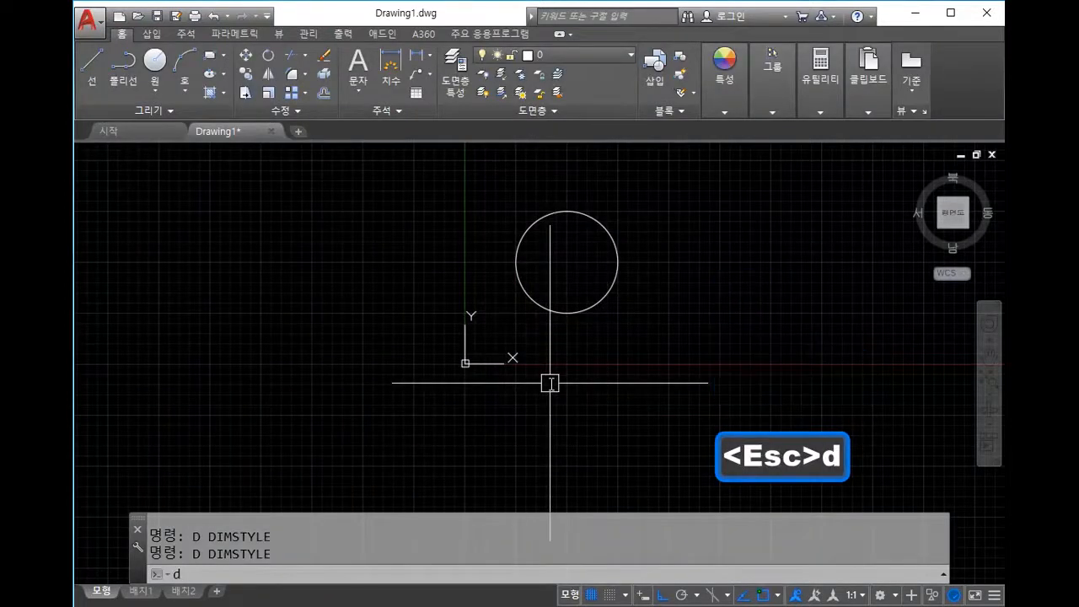
{"action": "type", "text": "i"}
{"action": "key", "text": "Escape"}
{"action": "key", "text": "Escape"}
{"action": "type", "text": "dli"}
{"action": "key", "text": "space"}
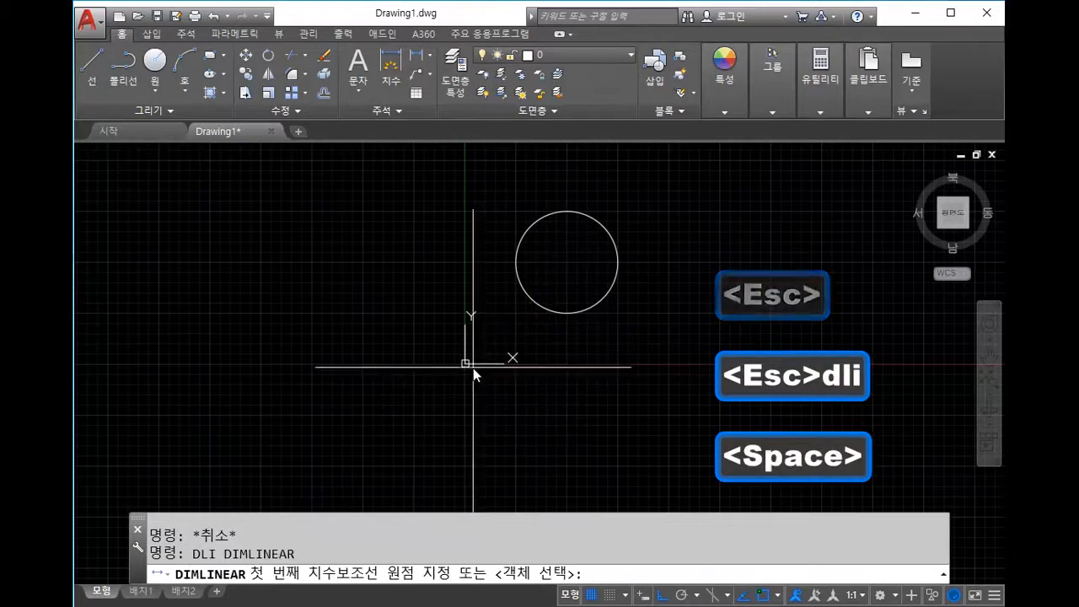
{"action": "key", "text": "Escape"}
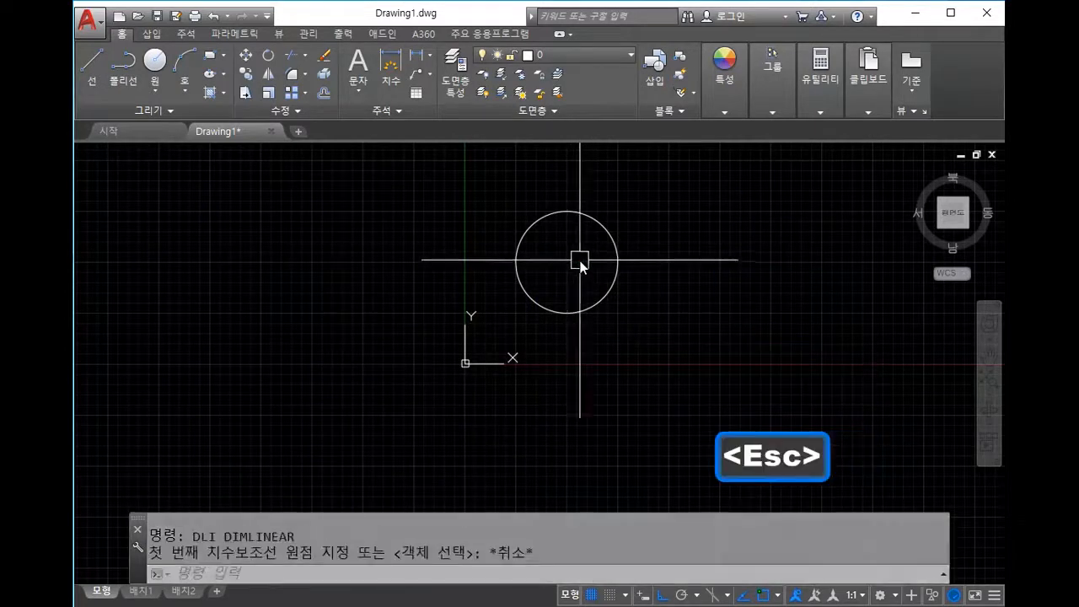
{"action": "key", "text": "Escape"}
{"action": "type", "text": "da"}
{"action": "key", "text": "space"}
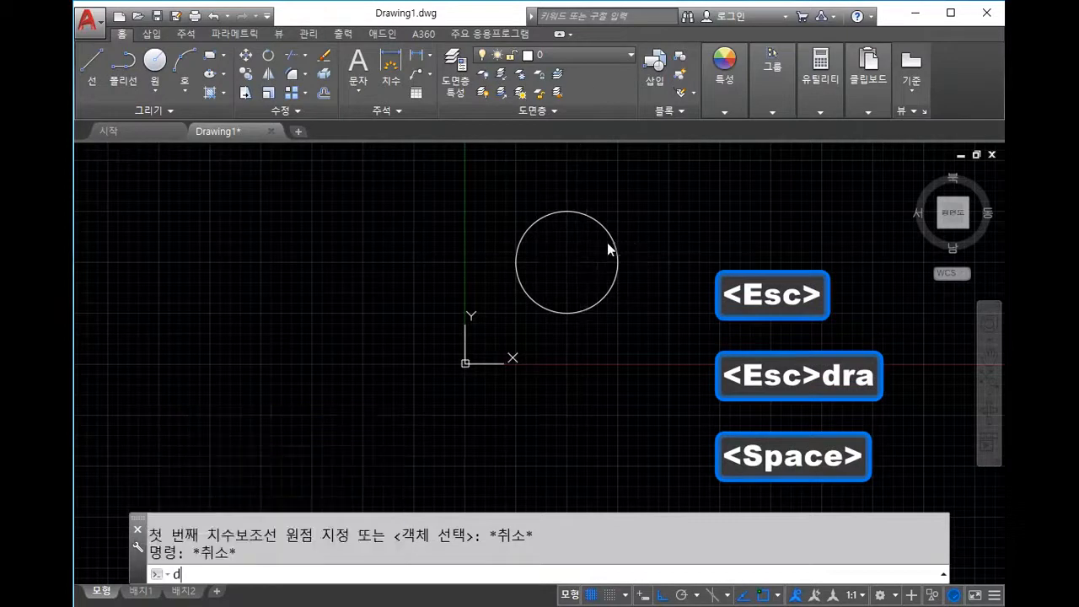
{"action": "key", "text": "Escape"}
{"action": "key", "text": "Escape"}
Step: Place a red R50 radius dimension on the circle with DRA
{"action": "type", "text": "dra"}
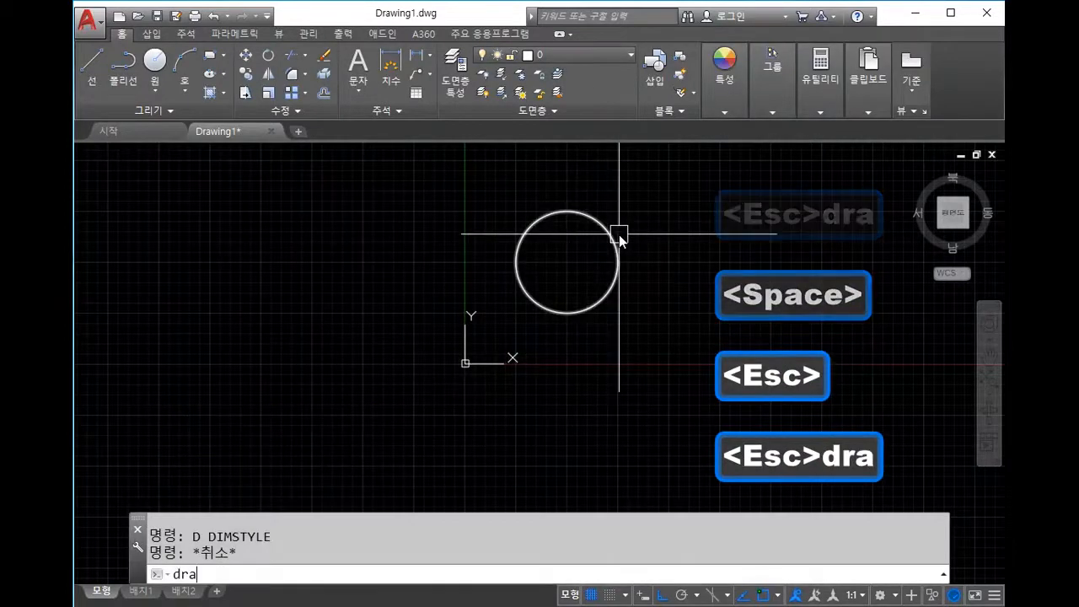
{"action": "key", "text": "space"}
{"action": "left_click", "coordinate": [614, 234]}
{"action": "key", "text": "Escape"}
Step: Window-select the circle together with its new R50 dimension
{"action": "scroll", "coordinate": [623, 245], "scroll_direction": "up", "scroll_amount": 5}
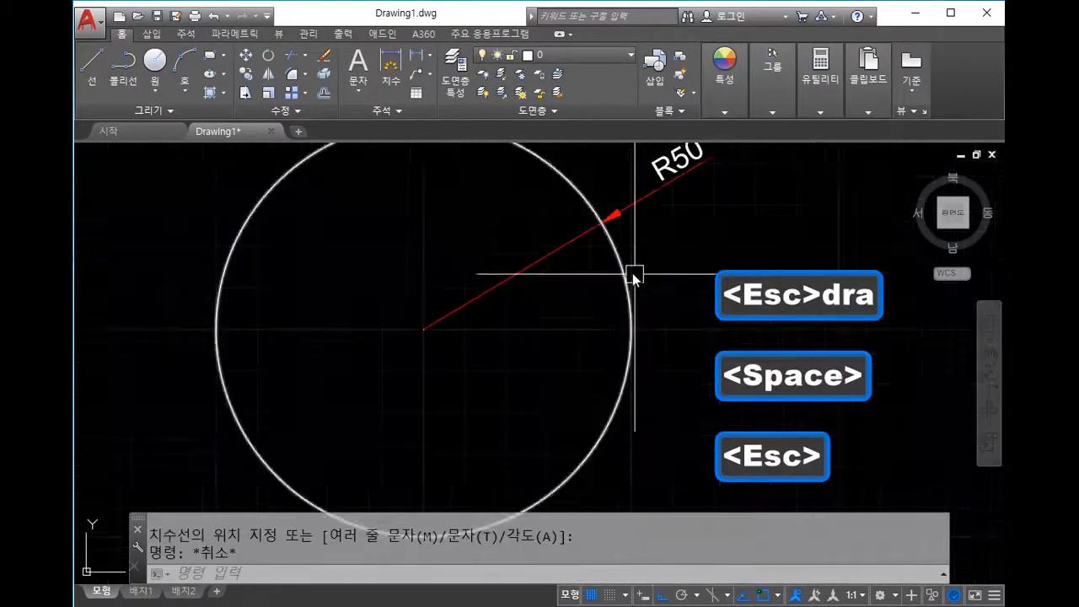
{"action": "scroll", "coordinate": [618, 263], "scroll_direction": "down", "scroll_amount": 4}
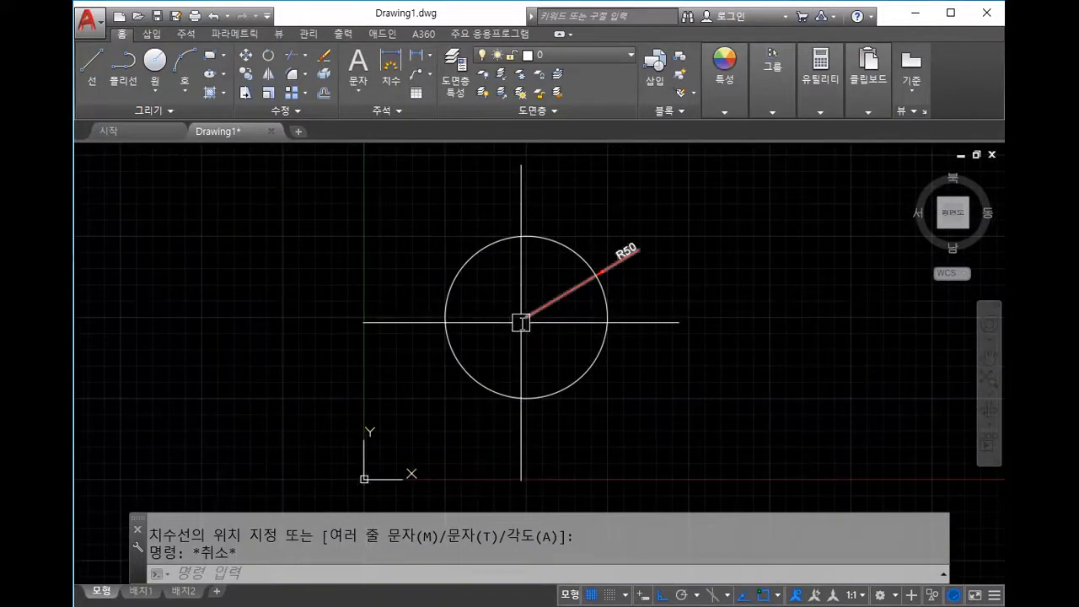
{"action": "middle_click_drag", "start_coordinate": [639, 315], "coordinate": [644, 318]}
{"action": "left_click", "coordinate": [704, 312]}
{"action": "left_click", "coordinate": [605, 235]}
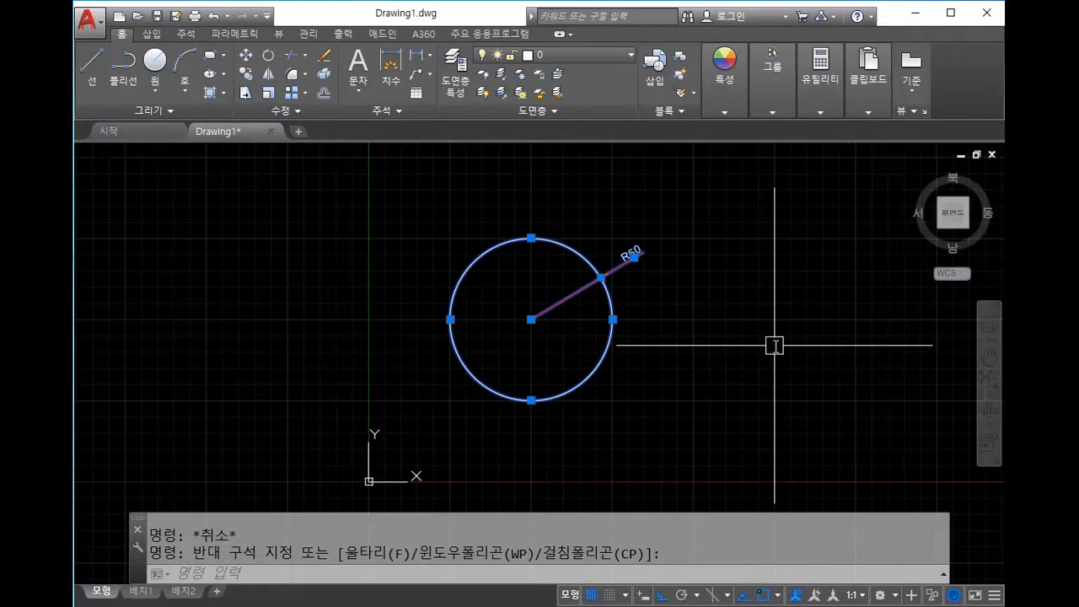
Step: Erase the circle and its R50 dimension, leaving the drawing empty
{"action": "key", "text": "Delete"}
{"action": "middle_click_drag", "start_coordinate": [562, 330], "coordinate": [549, 313]}
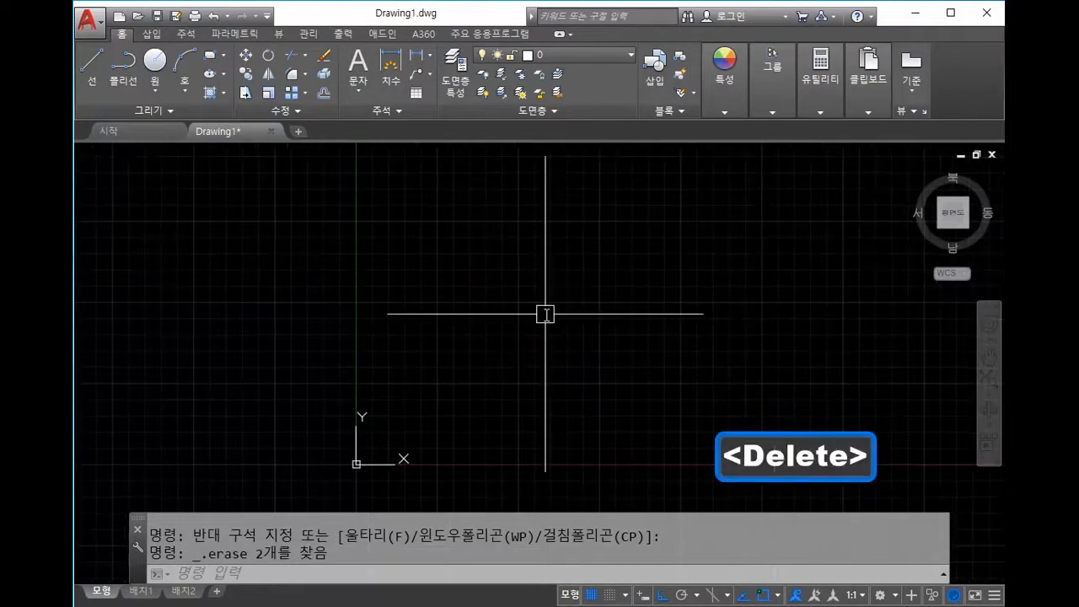
{"action": "type", "text": "c"}
{"action": "key", "text": "space"}
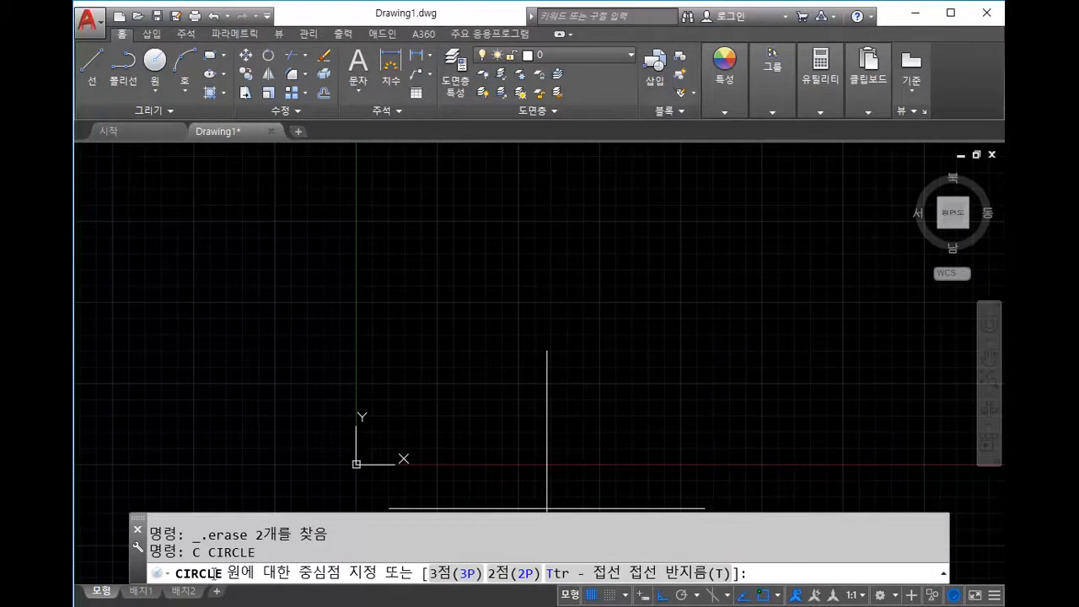
{"action": "key", "text": "Escape"}
{"action": "key", "text": "Escape"}
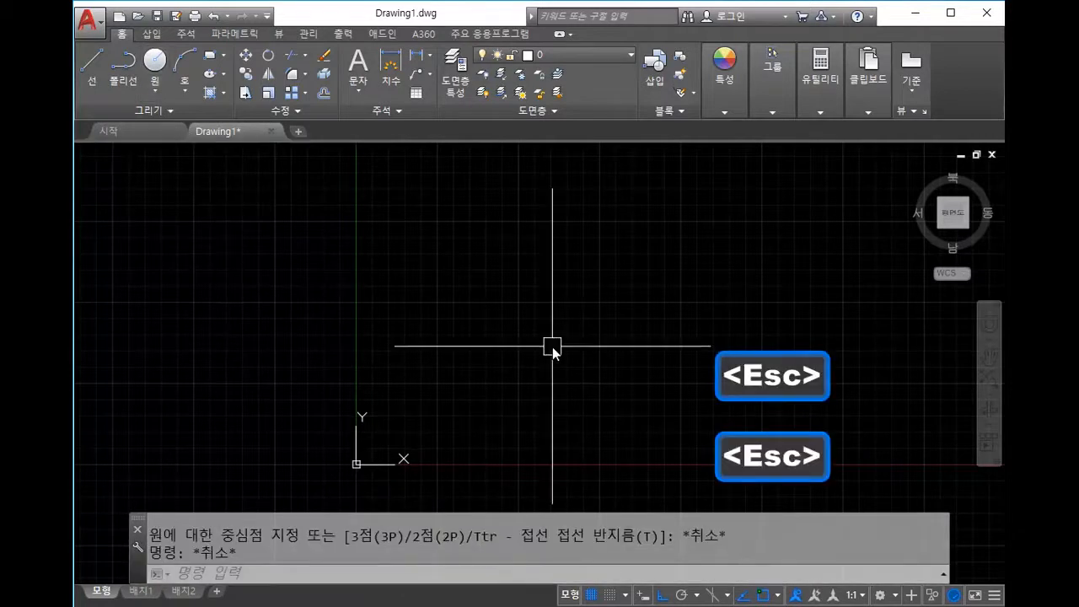
Step: Start a new circle with the C alias and pick its centre point
{"action": "type", "text": "circ"}
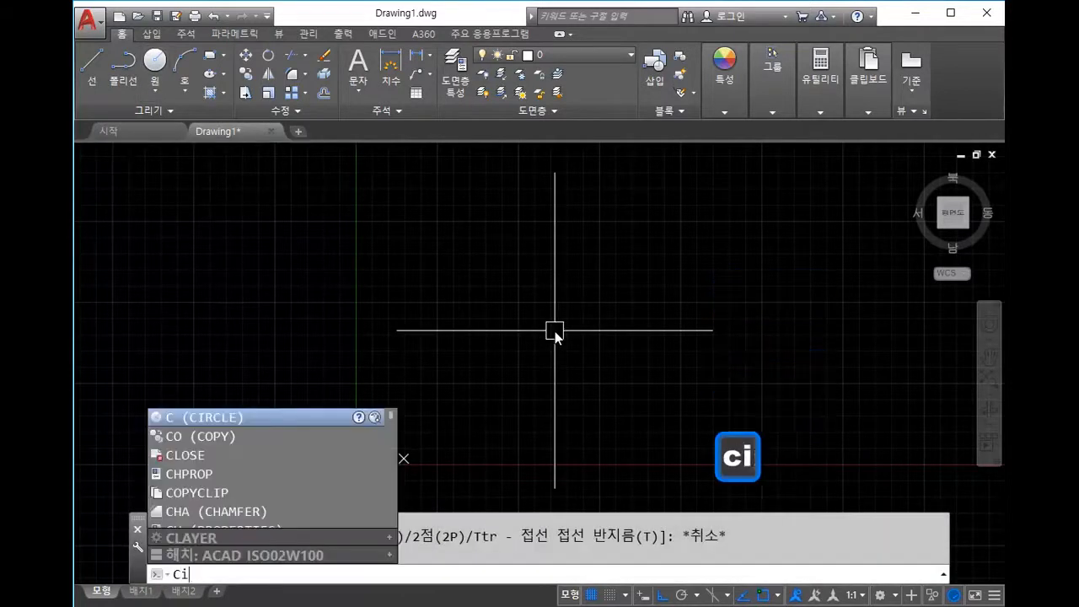
{"action": "type", "text": "le"}
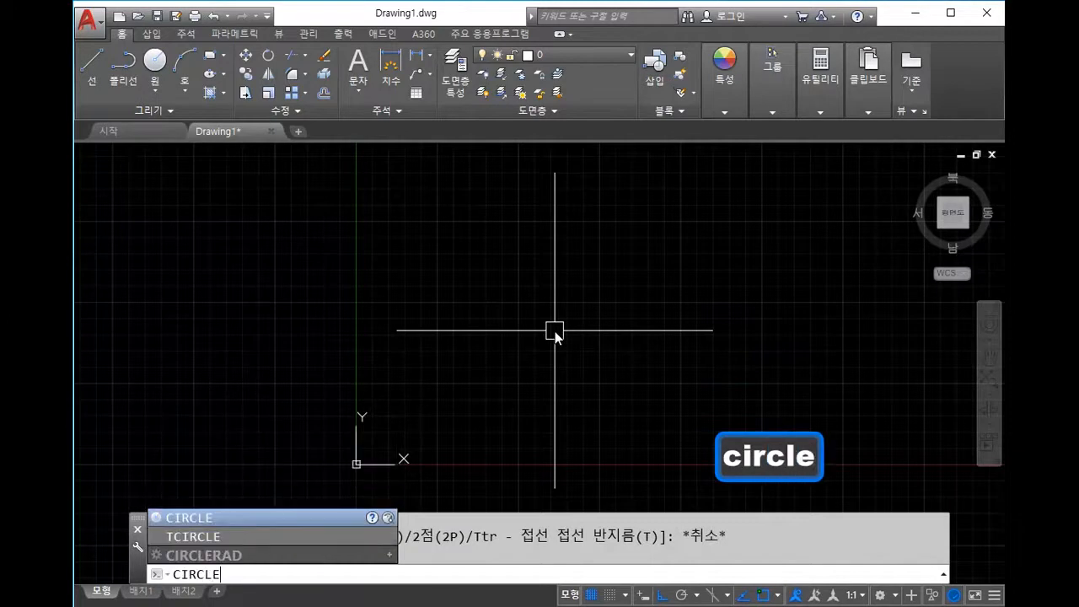
{"action": "key", "text": "Return"}
{"action": "key", "text": "Escape"}
{"action": "type", "text": "c"}
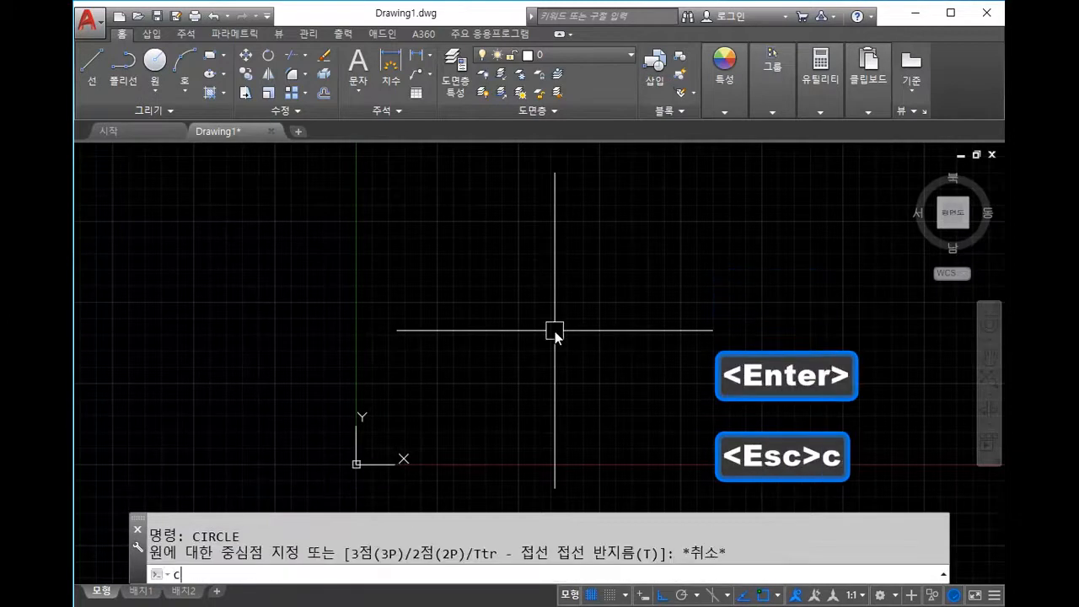
{"action": "key", "text": "space"}
{"action": "middle_click_drag", "start_coordinate": [634, 355], "coordinate": [614, 334]}
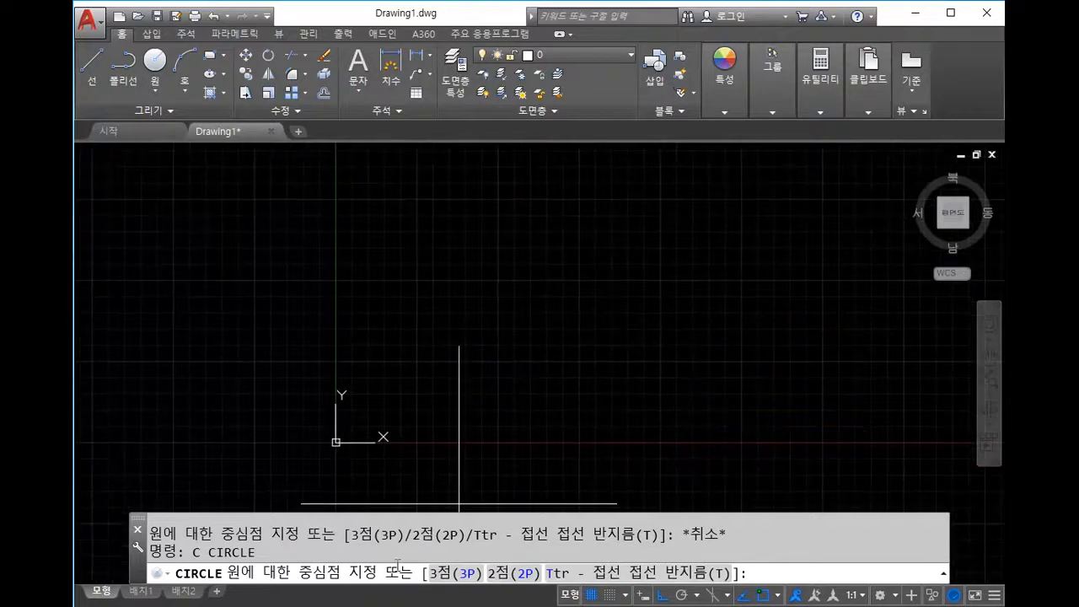
{"action": "left_click", "coordinate": [510, 292]}
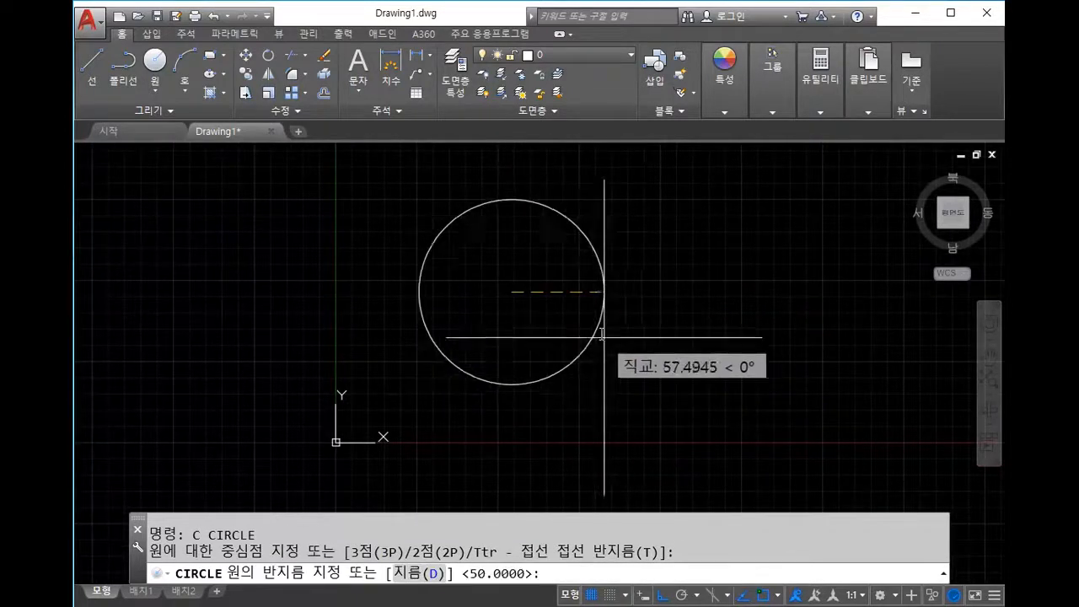
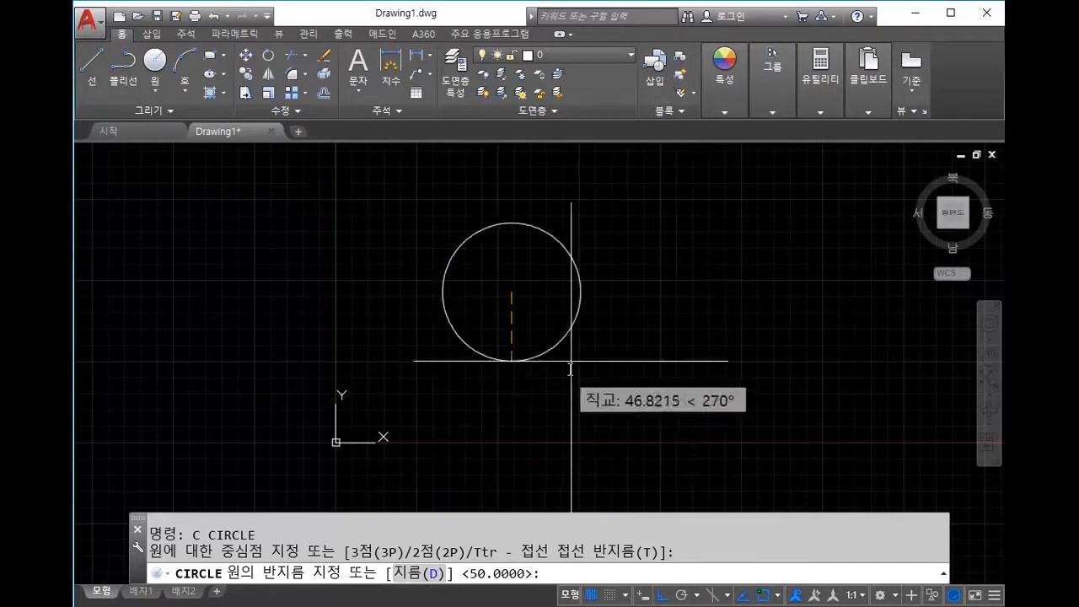
Step: Finish the circle with the Diameter option set to 100
{"action": "left_click", "coordinate": [433, 574]}
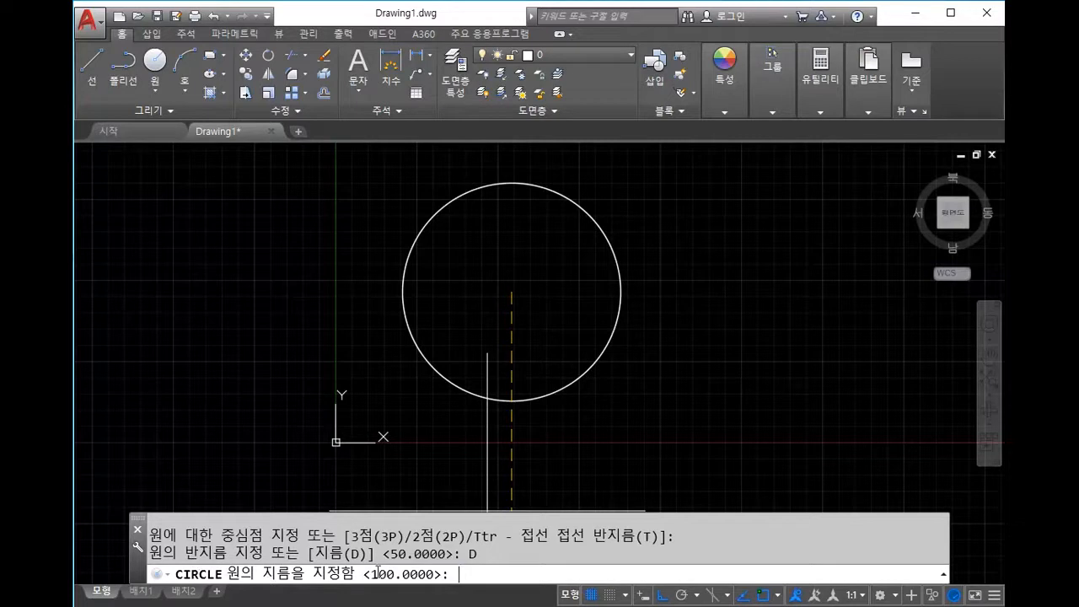
{"action": "type", "text": "100"}
{"action": "key", "text": "Return"}
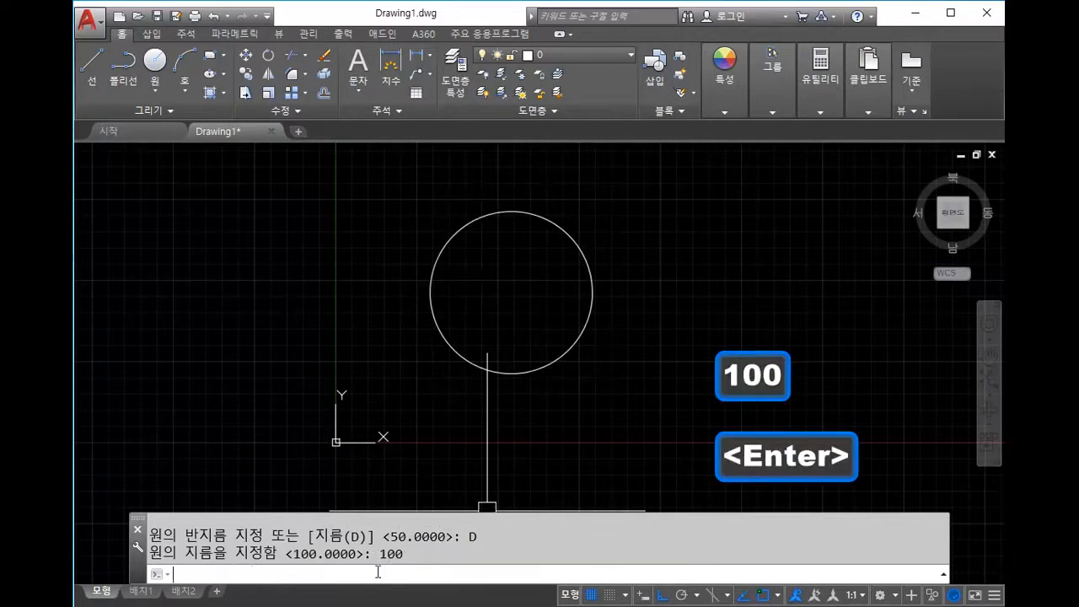
{"action": "key", "text": "Escape"}
Step: Attach an R50 radius dimension to the new circle with DRA
{"action": "type", "text": "dra"}
{"action": "key", "text": "space"}
{"action": "left_click", "coordinate": [565, 299]}
Step: Add a Ø100 diameter dimension to the circle with DI
{"action": "scroll", "coordinate": [731, 245], "scroll_direction": "down", "scroll_amount": 2}
{"action": "type", "text": "d"}
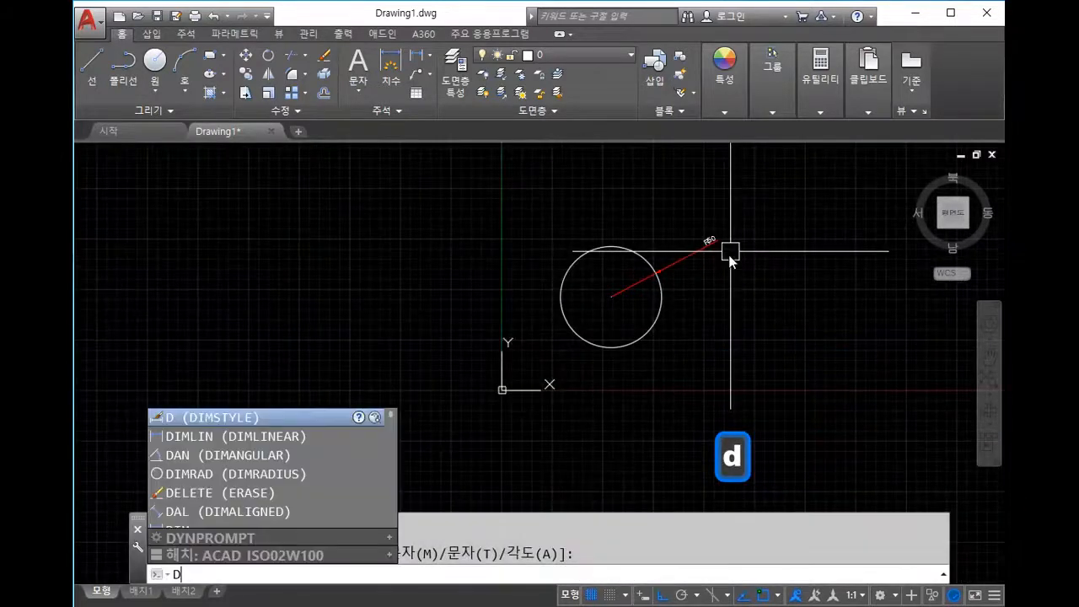
{"action": "type", "text": "i"}
{"action": "key", "text": "space"}
{"action": "left_click", "coordinate": [624, 246]}
{"action": "scroll", "coordinate": [634, 209], "scroll_direction": "up", "scroll_amount": 3}
{"action": "scroll", "coordinate": [661, 233], "scroll_direction": "down", "scroll_amount": 2}
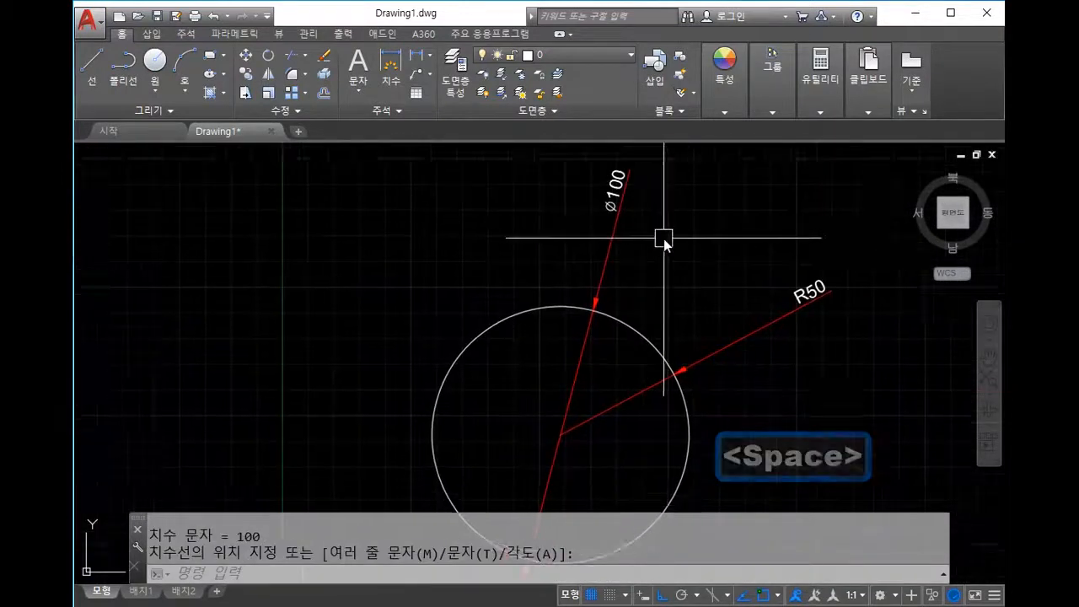
{"action": "middle_click_drag", "start_coordinate": [676, 327], "coordinate": [658, 318]}
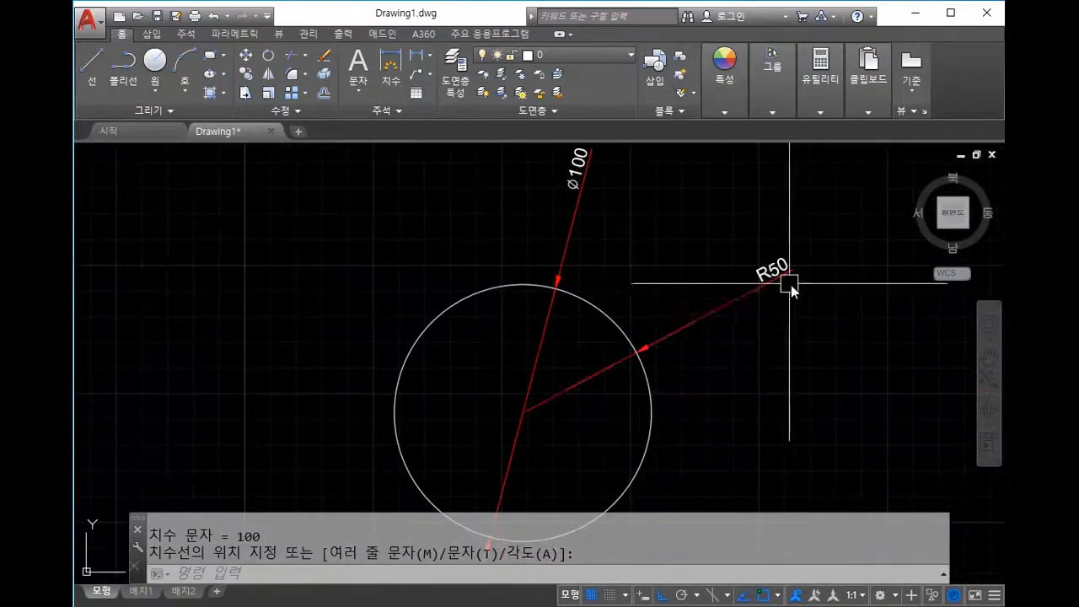
{"action": "middle_click_drag", "start_coordinate": [642, 252], "coordinate": [694, 211]}
{"action": "scroll", "coordinate": [652, 266], "scroll_direction": "down", "scroll_amount": 2}
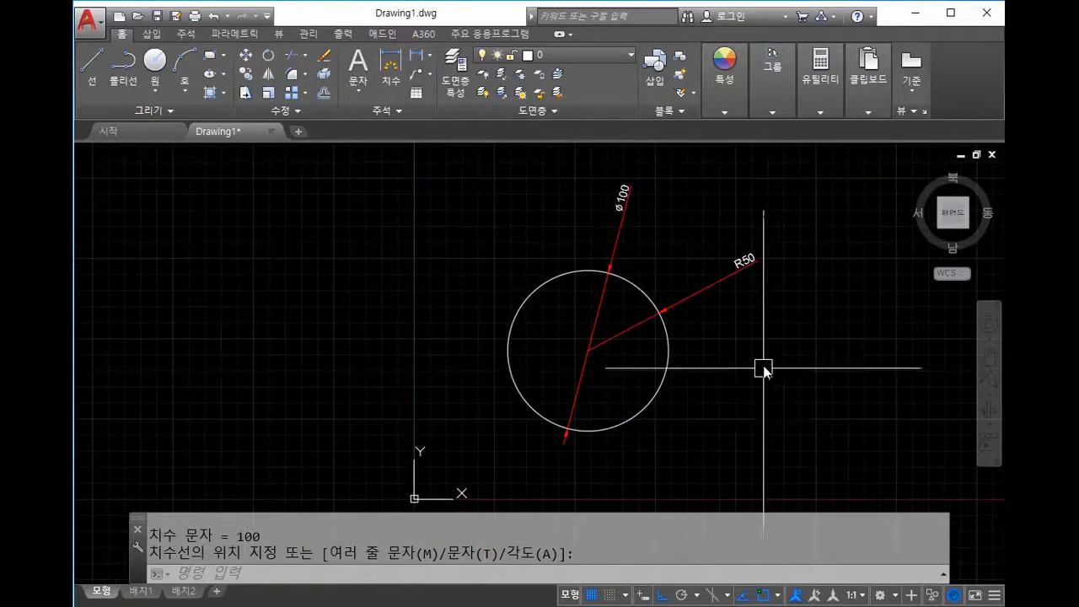
Step: Window-select the circle with its R50 and Ø100 dimensions and delete them
{"action": "key", "text": "Escape"}
{"action": "left_click", "coordinate": [763, 392]}
{"action": "left_click", "coordinate": [499, 265]}
{"action": "key", "text": "Delete"}
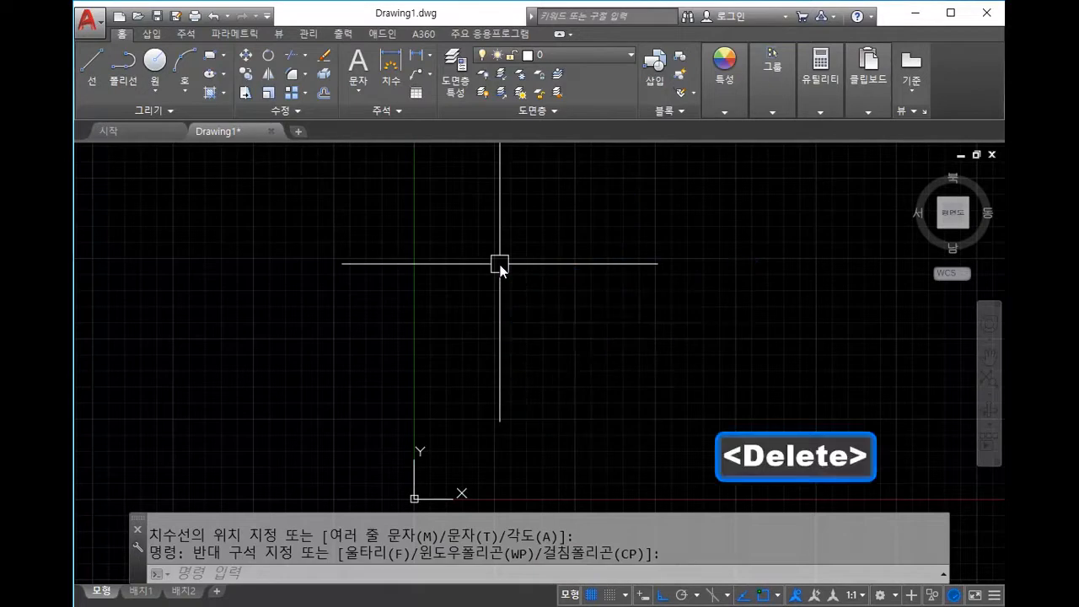
{"action": "key", "text": "Escape"}
{"action": "key", "text": "Escape"}
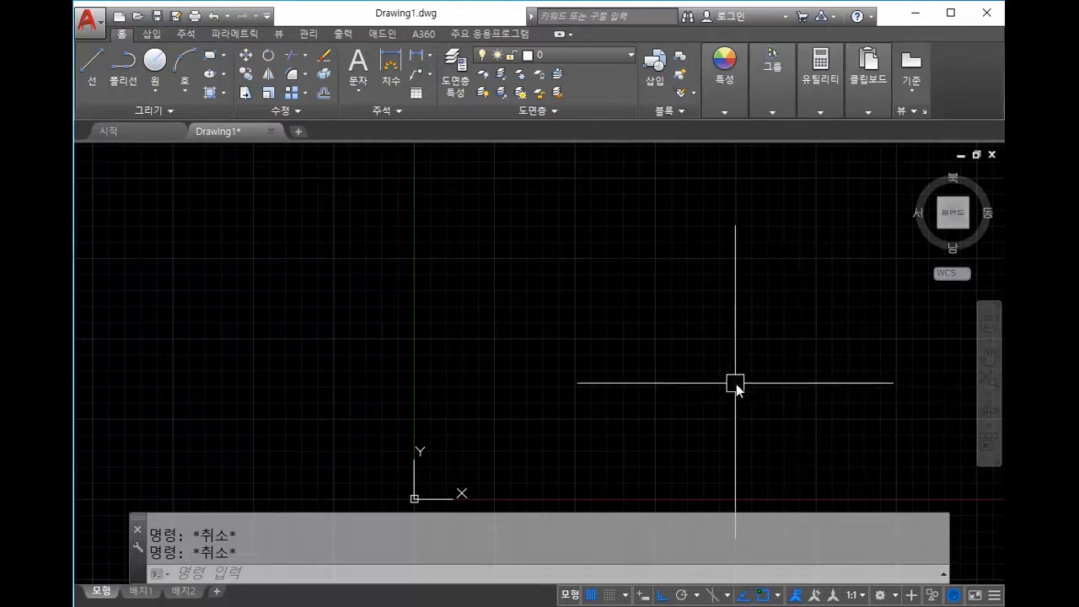
Step: Place a horizontal construction line with XL
{"action": "left_click", "coordinate": [684, 391]}
{"action": "key", "text": "Escape"}
{"action": "scroll", "coordinate": [721, 368], "scroll_direction": "down", "scroll_amount": 3}
{"action": "type", "text": "xl"}
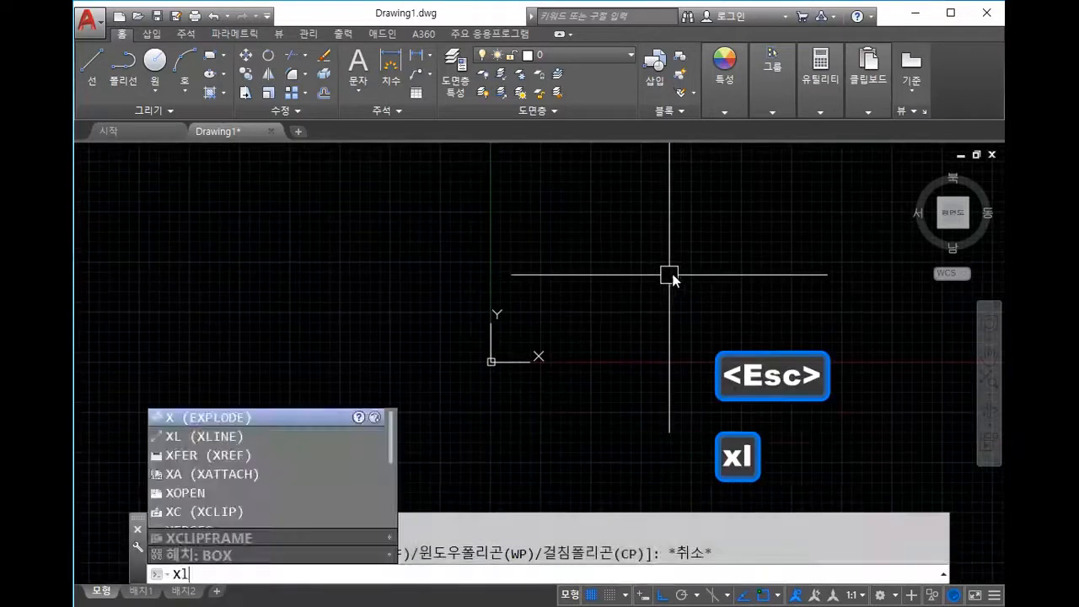
{"action": "key", "text": "space"}
{"action": "type", "text": "h"}
{"action": "key", "text": "space"}
{"action": "left_click", "coordinate": [617, 315]}
{"action": "key", "text": "Escape"}
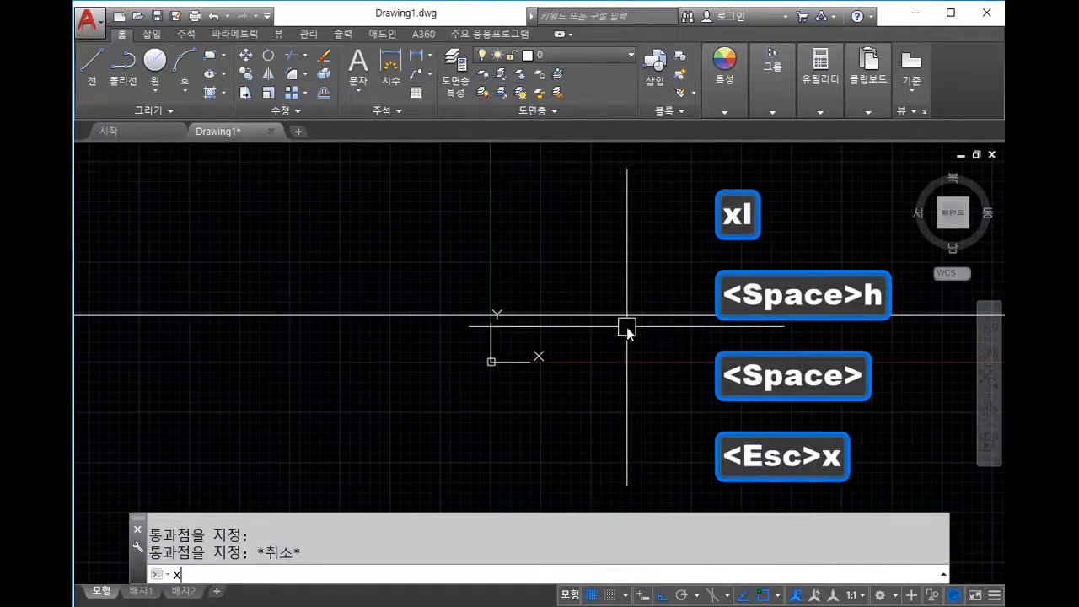
Step: Place a vertical construction line crossing the horizontal one
{"action": "type", "text": "xl"}
{"action": "key", "text": "space"}
{"action": "type", "text": "v"}
{"action": "key", "text": "space"}
{"action": "left_click", "coordinate": [586, 263]}
{"action": "key", "text": "Escape"}
{"action": "middle_click_drag", "start_coordinate": [640, 307], "coordinate": [626, 435]}
{"action": "scroll", "coordinate": [464, 342], "scroll_direction": "up", "scroll_amount": 4}
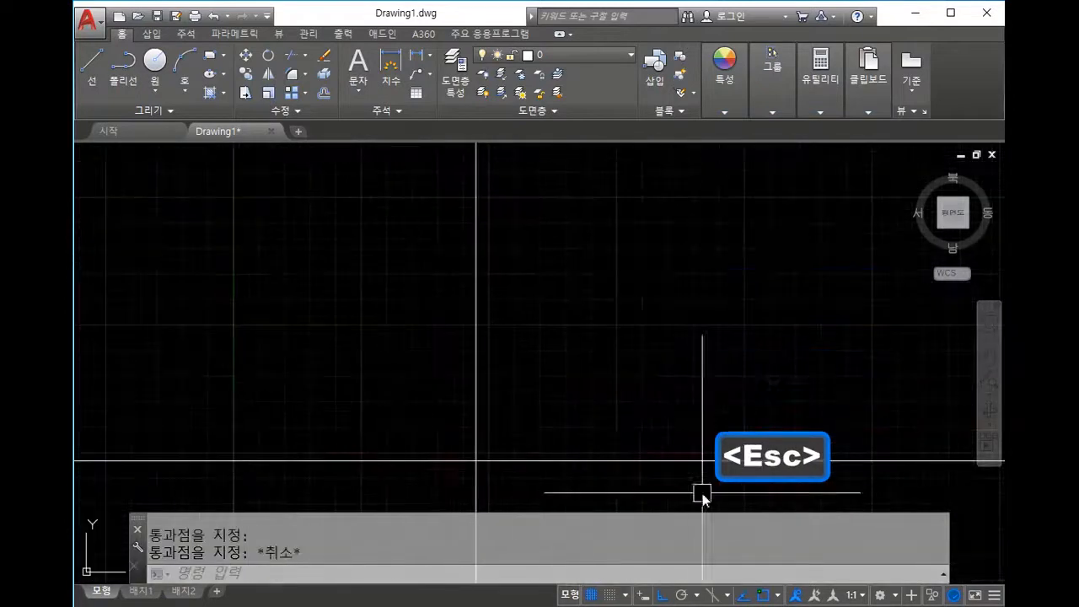
{"action": "middle_click_drag", "start_coordinate": [608, 393], "coordinate": [665, 394]}
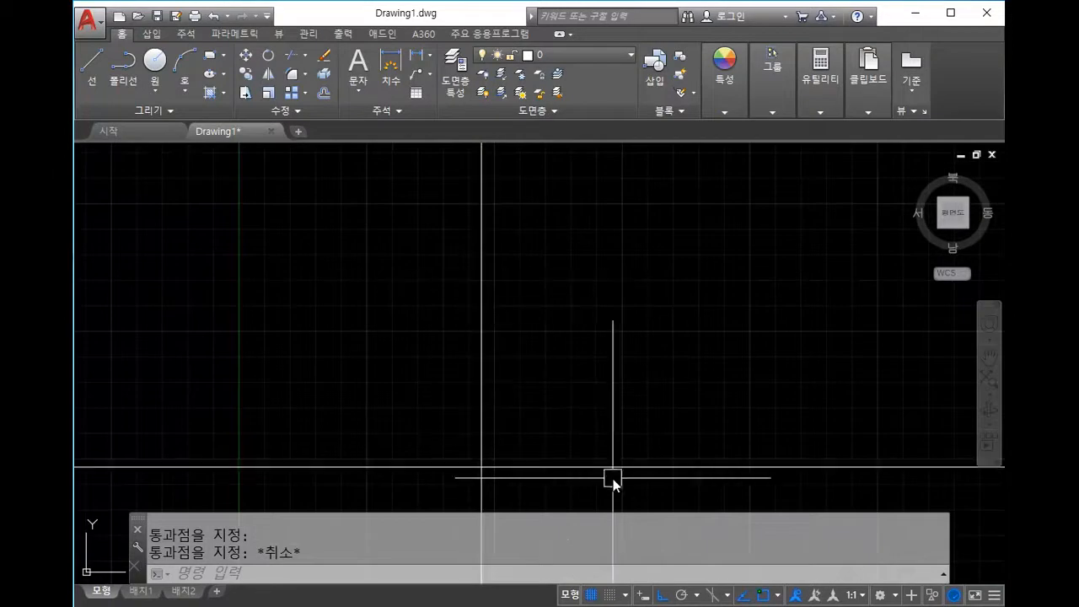
{"action": "middle_click_drag", "start_coordinate": [541, 450], "coordinate": [581, 379]}
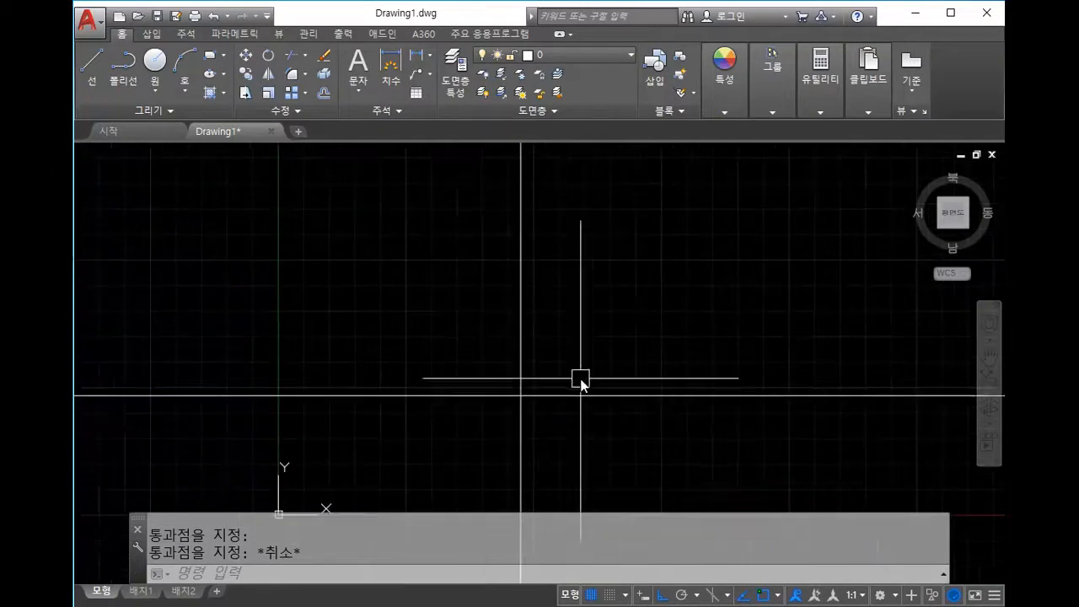
{"action": "key", "text": "Escape"}
Step: Start TRIM and select both construction lines as cutting edges
{"action": "type", "text": "re"}
{"action": "key", "text": "Escape"}
{"action": "key", "text": "Escape"}
{"action": "type", "text": "tr"}
{"action": "left_click", "coordinate": [608, 444]}
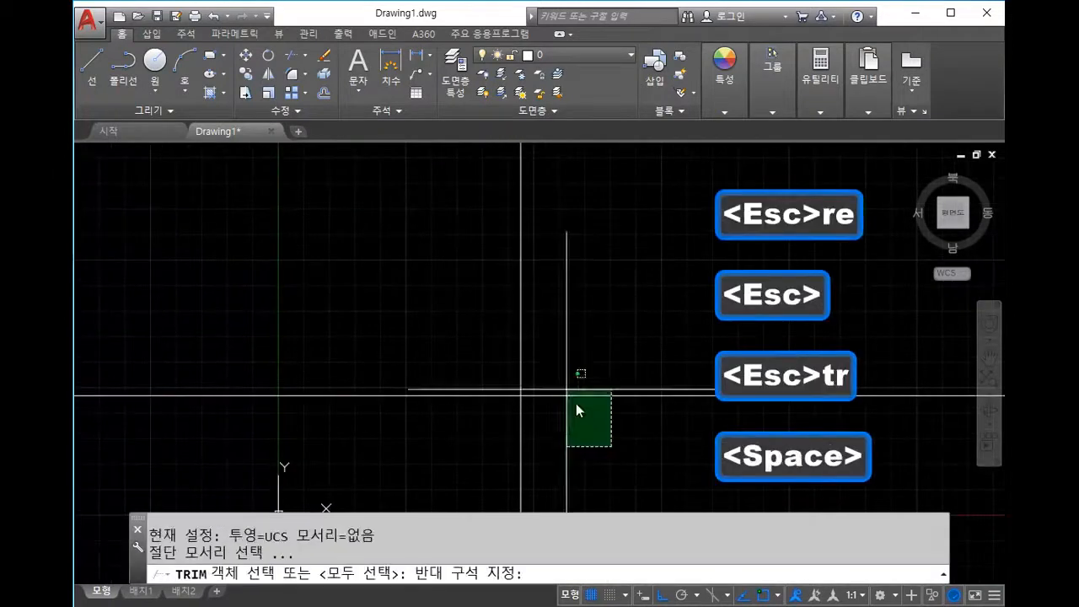
{"action": "left_click", "coordinate": [497, 371]}
{"action": "key", "text": "space"}
Step: Trim away the lower vertical and left horizontal parts, leaving an upward-and-right corner
{"action": "left_click", "coordinate": [608, 465]}
{"action": "left_click", "coordinate": [489, 441]}
{"action": "left_click", "coordinate": [479, 445]}
{"action": "left_click", "coordinate": [404, 349]}
{"action": "key", "text": "Escape"}
{"action": "middle_click_drag", "start_coordinate": [551, 359], "coordinate": [476, 407]}
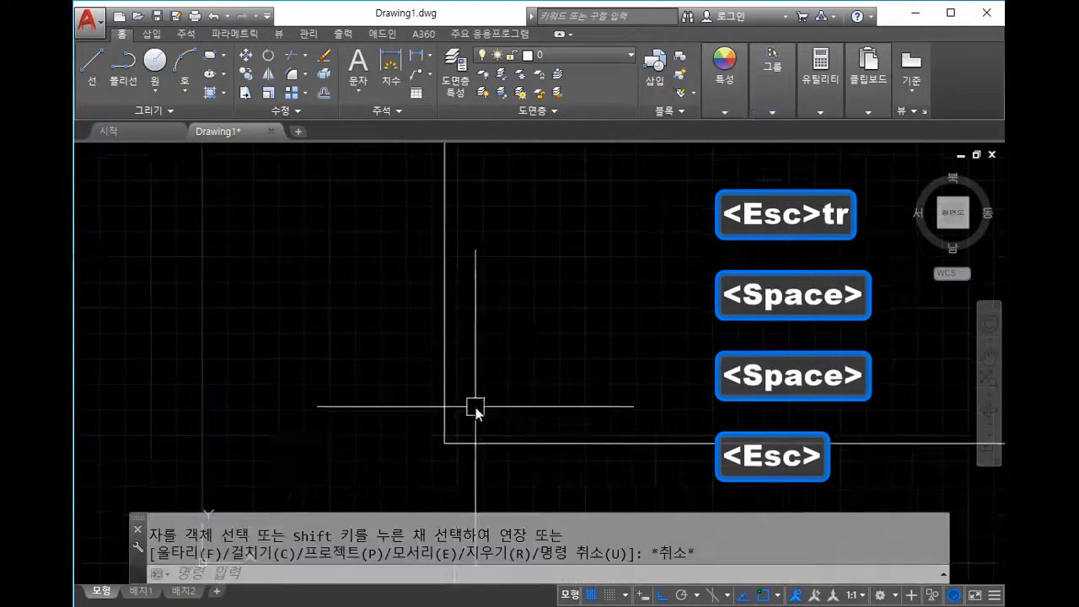
{"action": "middle_click_drag", "start_coordinate": [564, 443], "coordinate": [468, 452]}
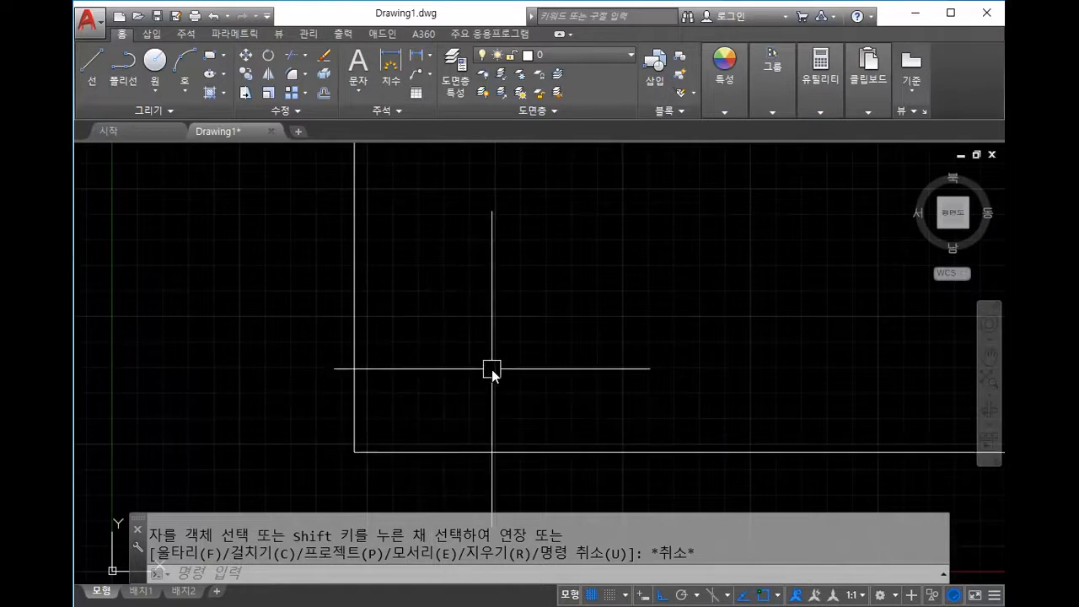
{"action": "type", "text": "c"}
{"action": "key", "text": "space"}
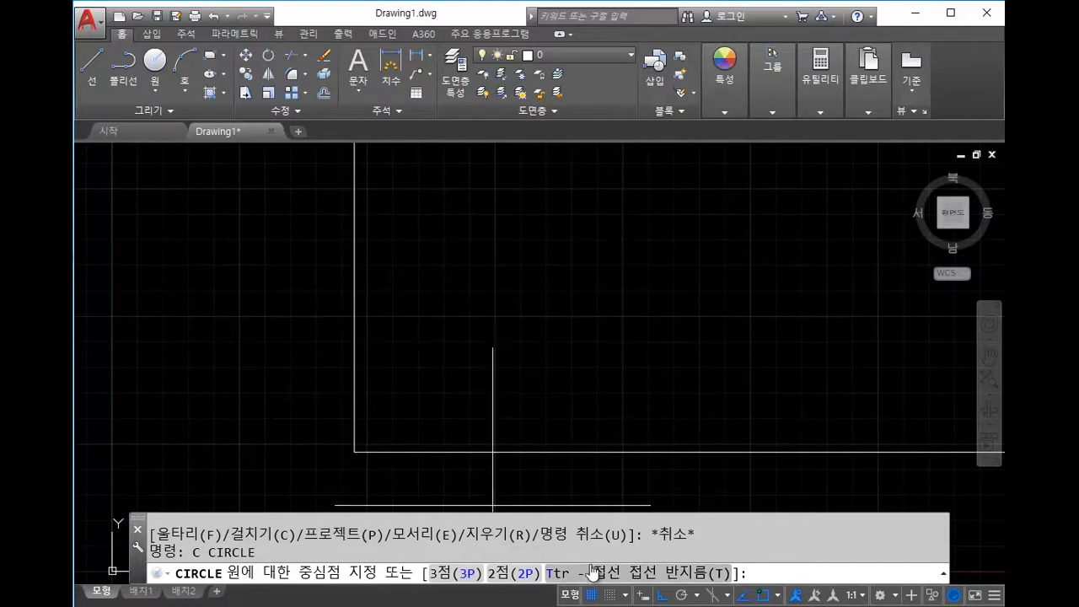
Step: Draw a Ttr circle of radius 50 tangent to the horizontal and vertical lines
{"action": "left_click", "coordinate": [560, 575]}
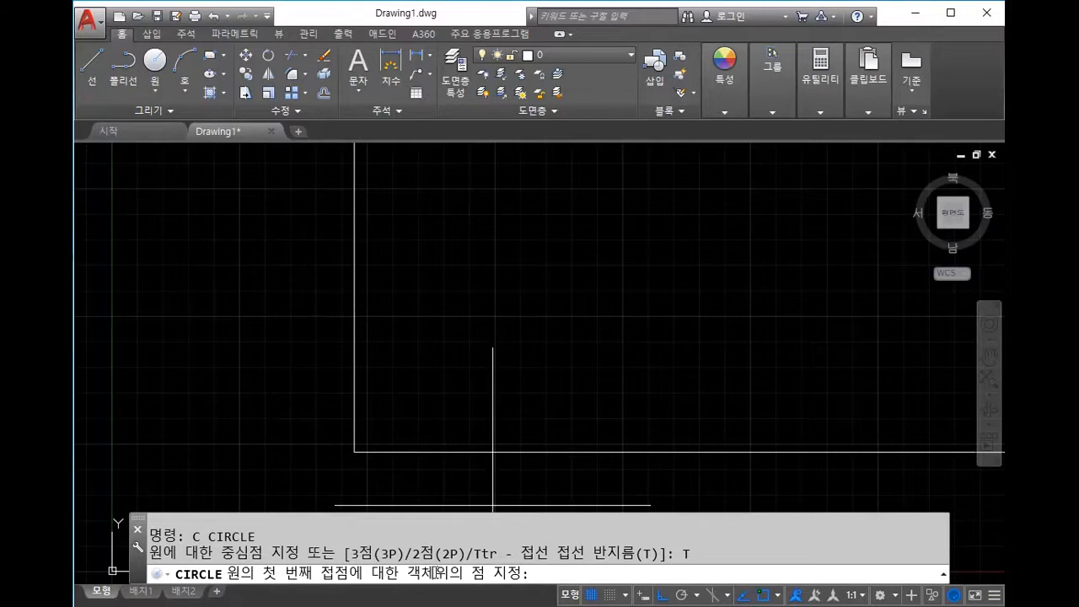
{"action": "left_click", "coordinate": [499, 453]}
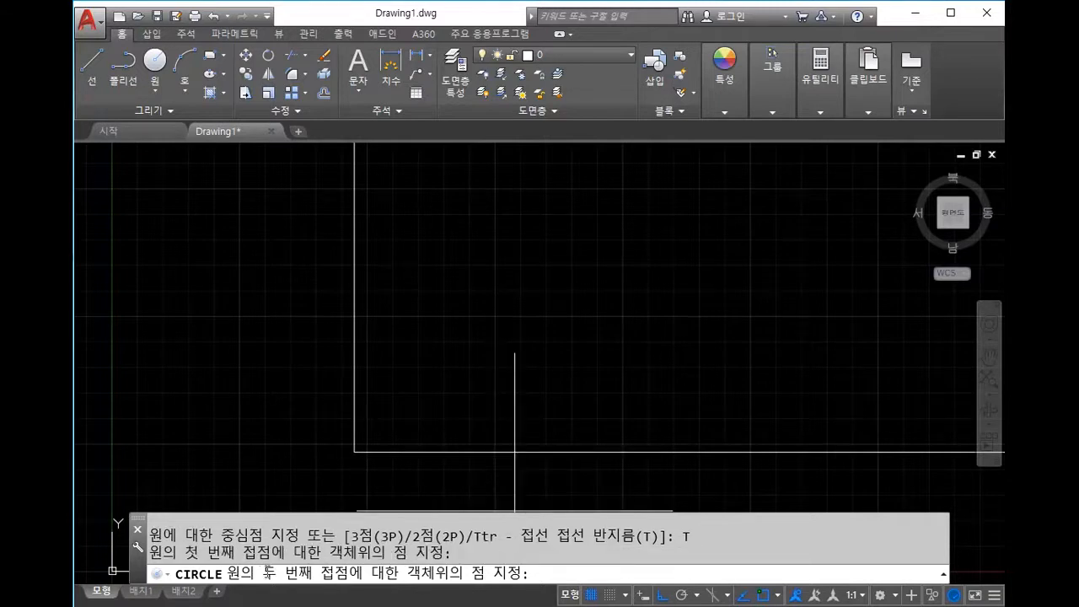
{"action": "left_click", "coordinate": [353, 385]}
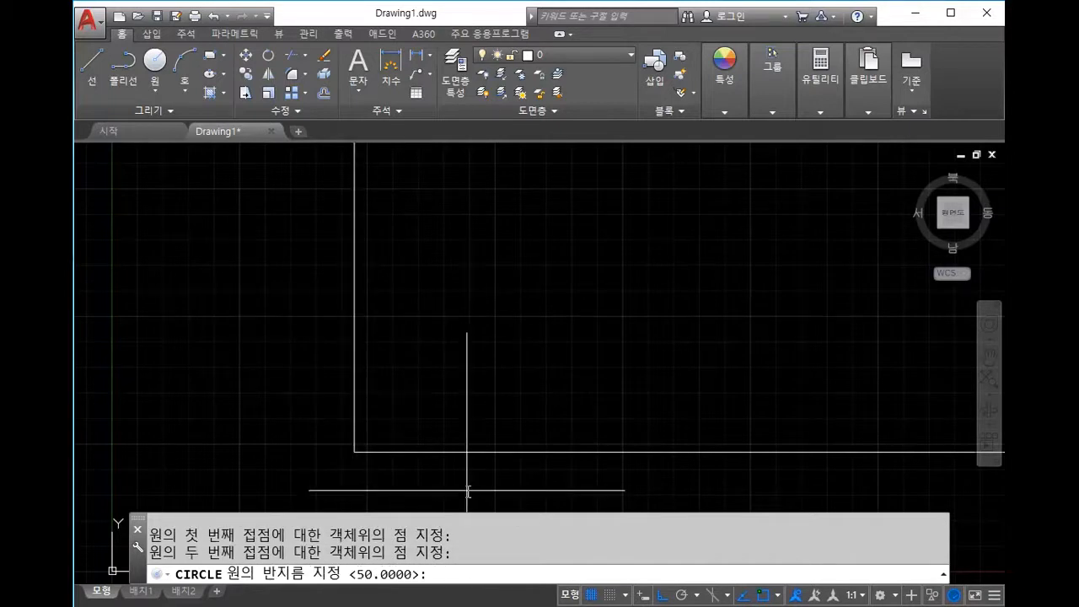
{"action": "type", "text": "50"}
{"action": "key", "text": "Return"}
{"action": "key", "text": "Escape"}
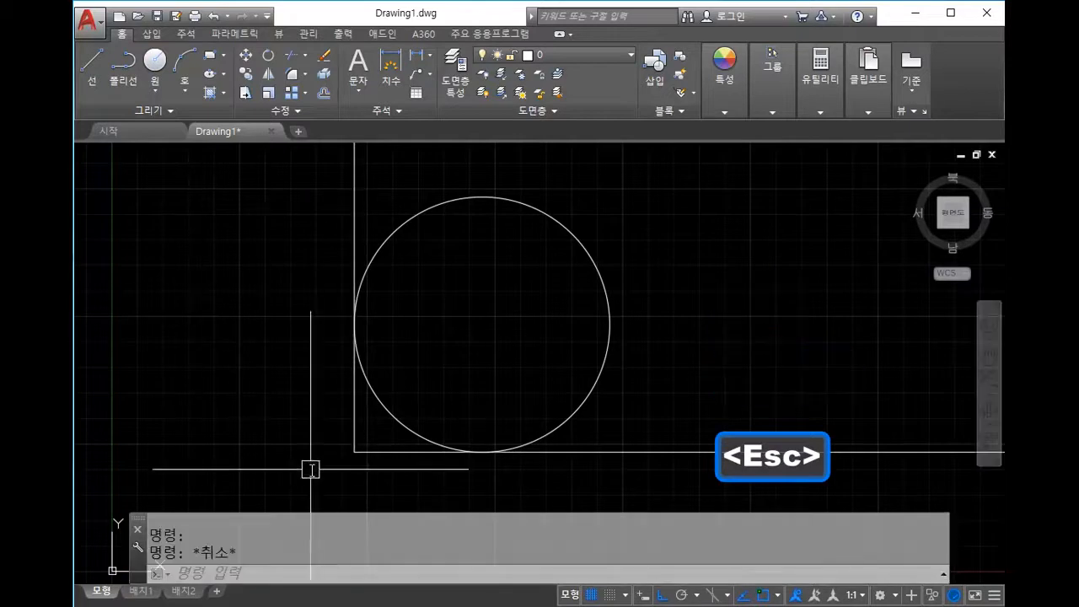
Step: Add an R50 radius dimension to the tangent circle with DRA
{"action": "middle_click_drag", "start_coordinate": [577, 411], "coordinate": [492, 454]}
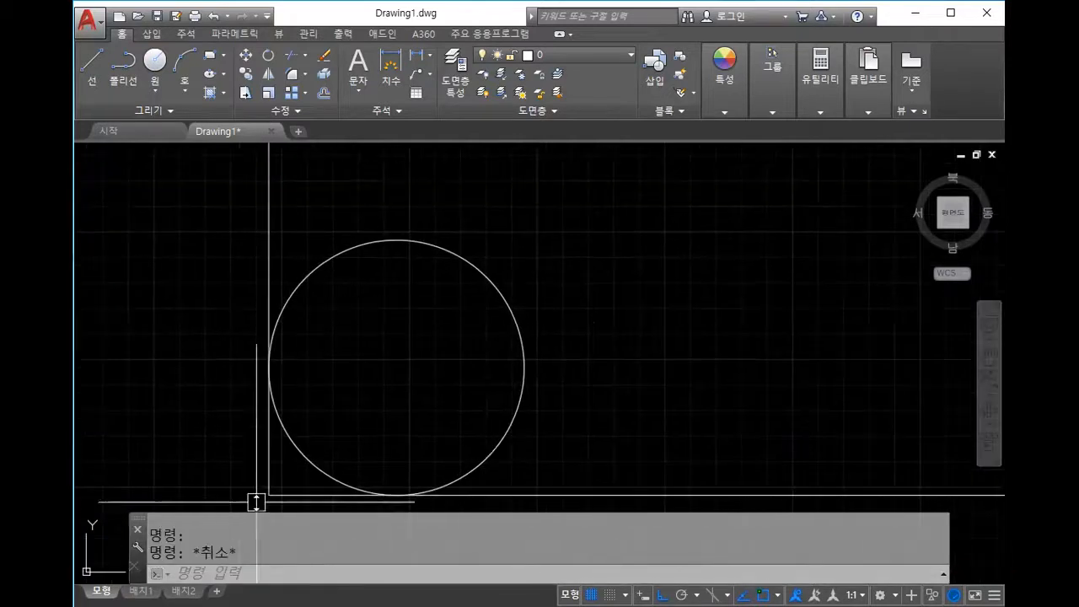
{"action": "middle_click_drag", "start_coordinate": [568, 370], "coordinate": [618, 307]}
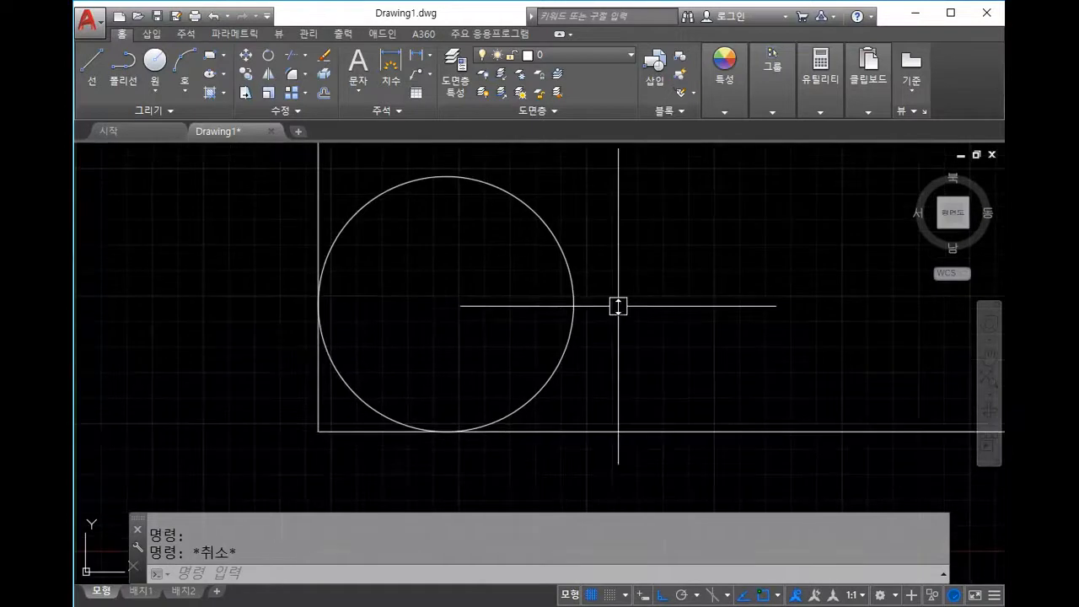
{"action": "type", "text": "dra"}
{"action": "key", "text": "space"}
{"action": "left_click", "coordinate": [544, 231]}
{"action": "key", "text": "Escape"}
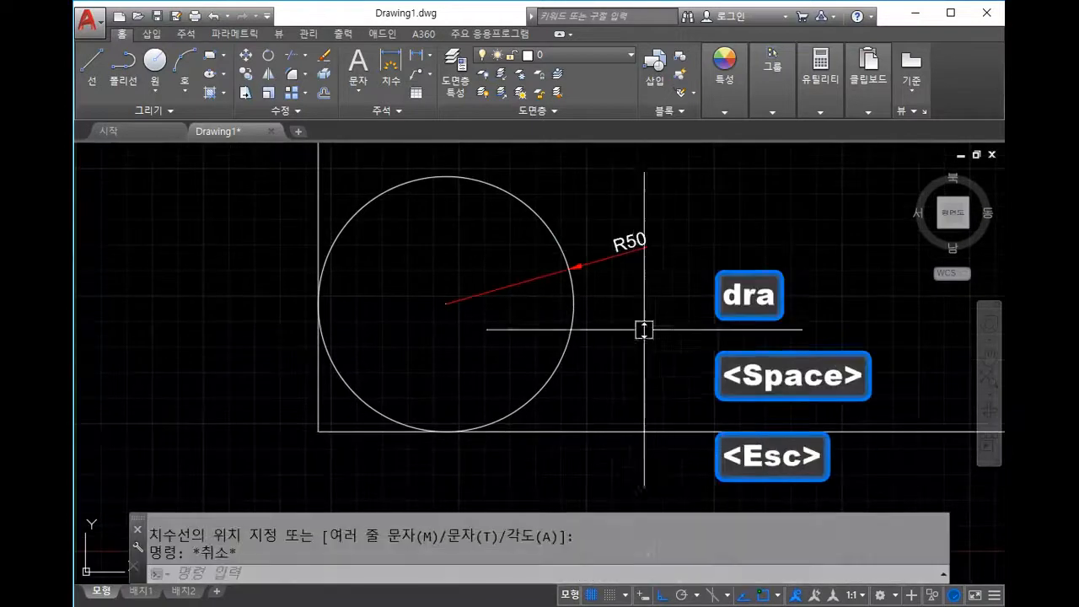
Step: Window-select the circle together with its R50 dimension
{"action": "scroll", "coordinate": [540, 400], "scroll_direction": "down", "scroll_amount": 3}
{"action": "scroll", "coordinate": [535, 380], "scroll_direction": "up", "scroll_amount": 1}
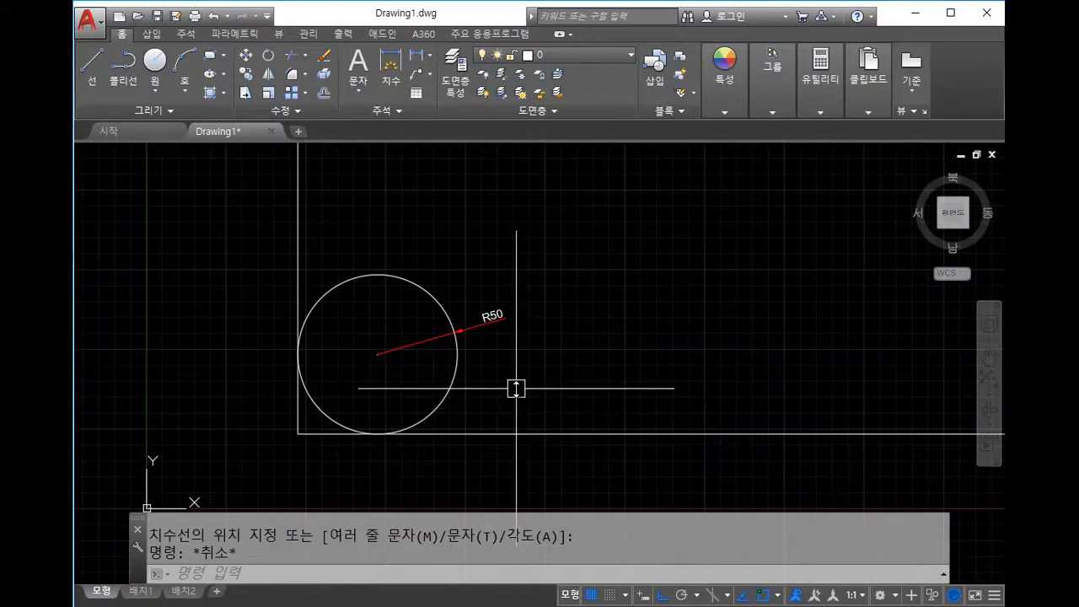
{"action": "key", "text": "Escape"}
{"action": "key", "text": "Escape"}
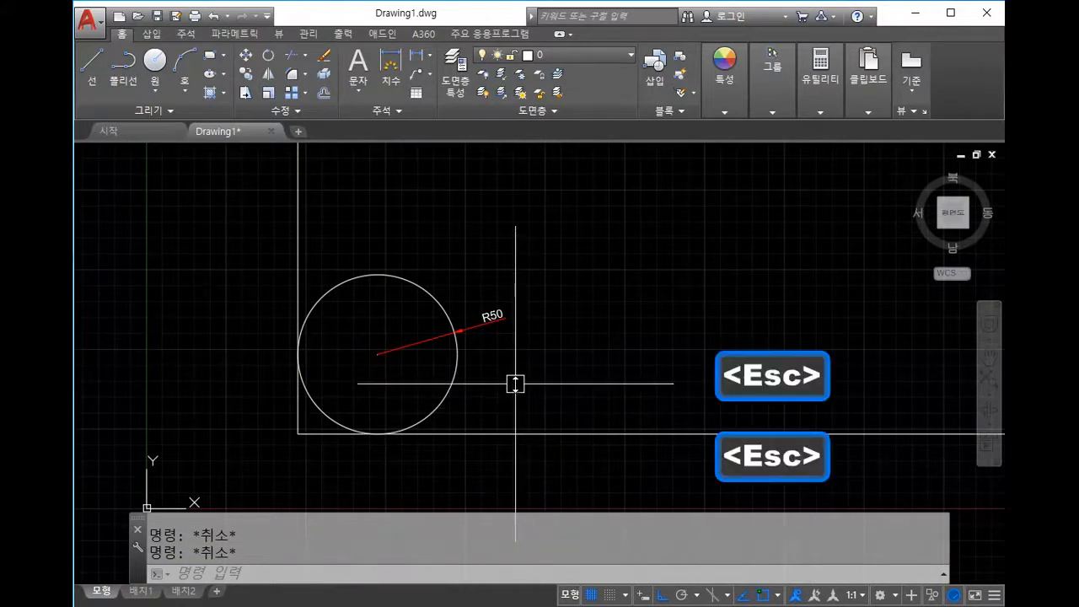
{"action": "left_click", "coordinate": [506, 403]}
{"action": "left_click", "coordinate": [372, 292]}
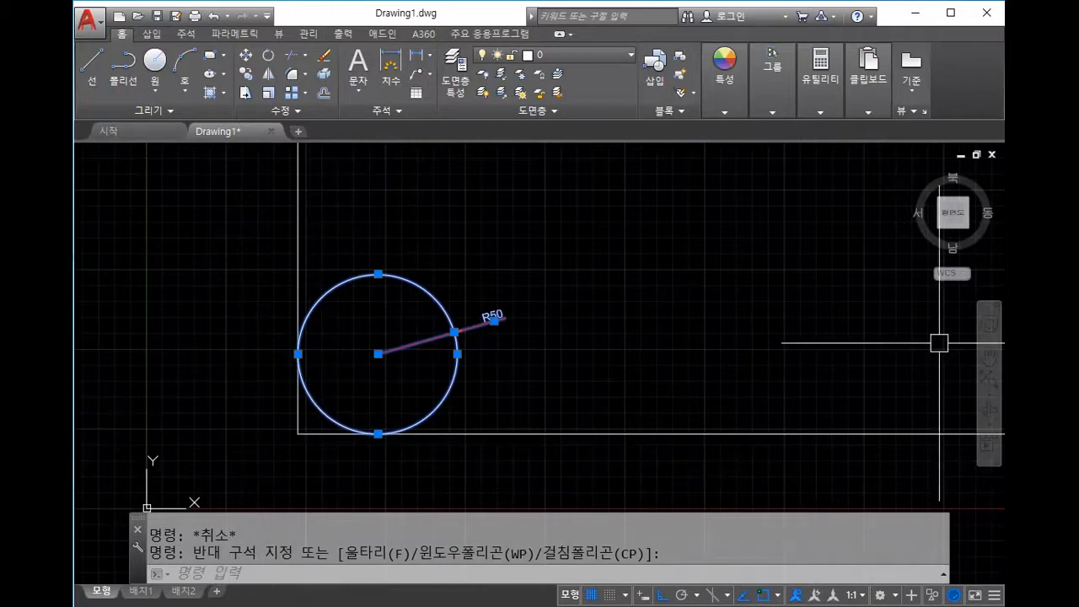
Step: Select and delete the circle and its R50 dimension, then undo the deletion
{"action": "left_click", "coordinate": [492, 380]}
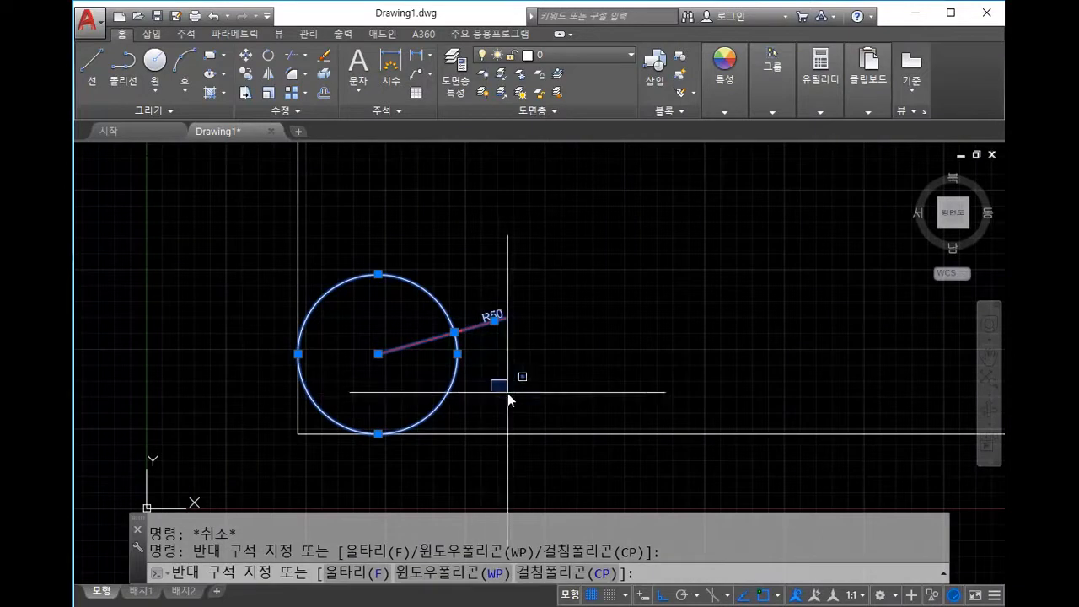
{"action": "key", "text": "Escape"}
{"action": "key", "text": "Escape"}
{"action": "key", "text": "Escape"}
{"action": "left_click", "coordinate": [590, 344]}
{"action": "left_click", "coordinate": [304, 241]}
{"action": "key", "text": "Escape"}
{"action": "left_click", "coordinate": [547, 385]}
{"action": "left_click", "coordinate": [431, 310]}
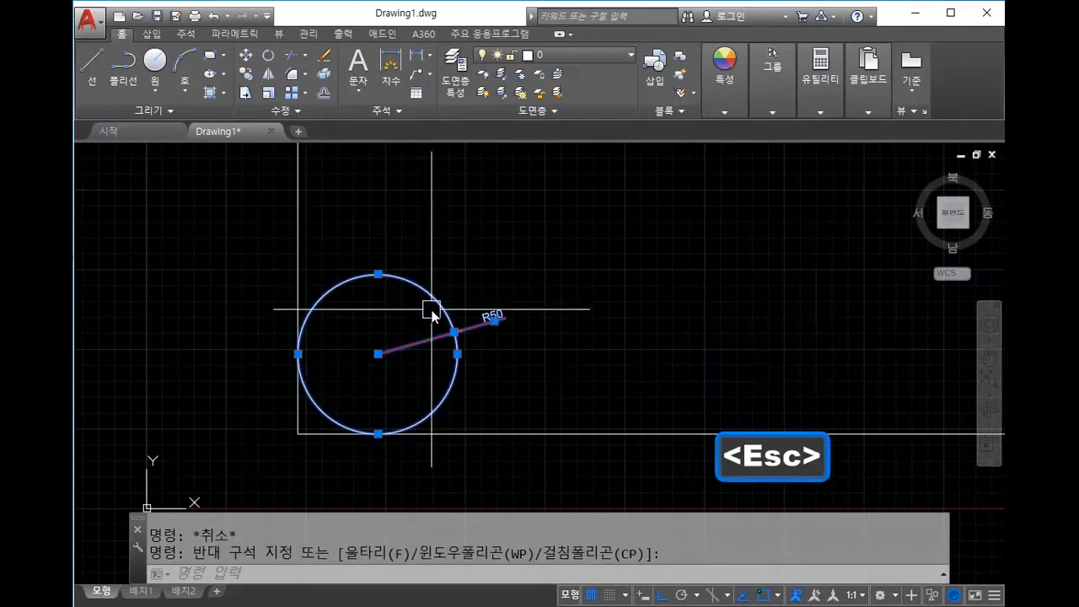
{"action": "key", "text": "Delete"}
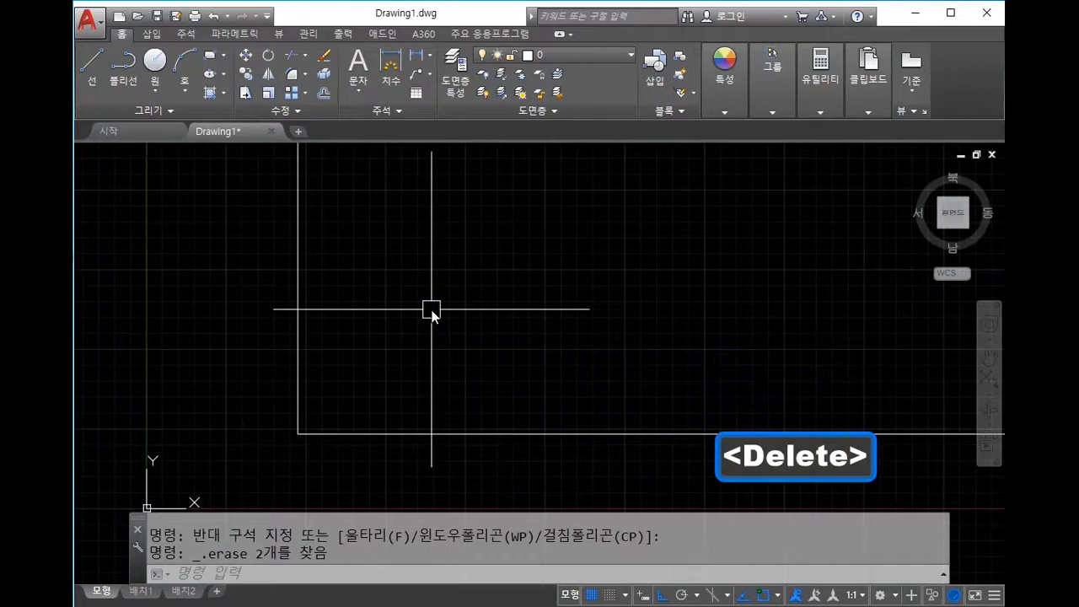
{"action": "key", "text": "ctrl+z"}
{"action": "key", "text": "Escape"}
{"action": "key", "text": "Escape"}
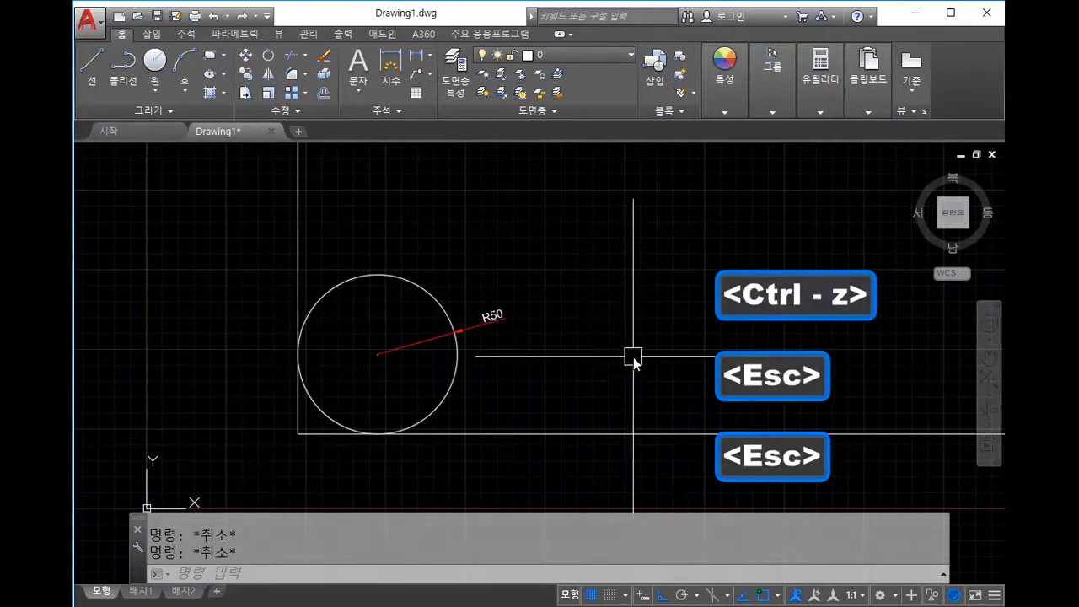
Step: Cancel a line begun at the circle's centre, then erase the circle and dimension
{"action": "type", "text": "l"}
{"action": "key", "text": "space"}
{"action": "left_click", "coordinate": [378, 353]}
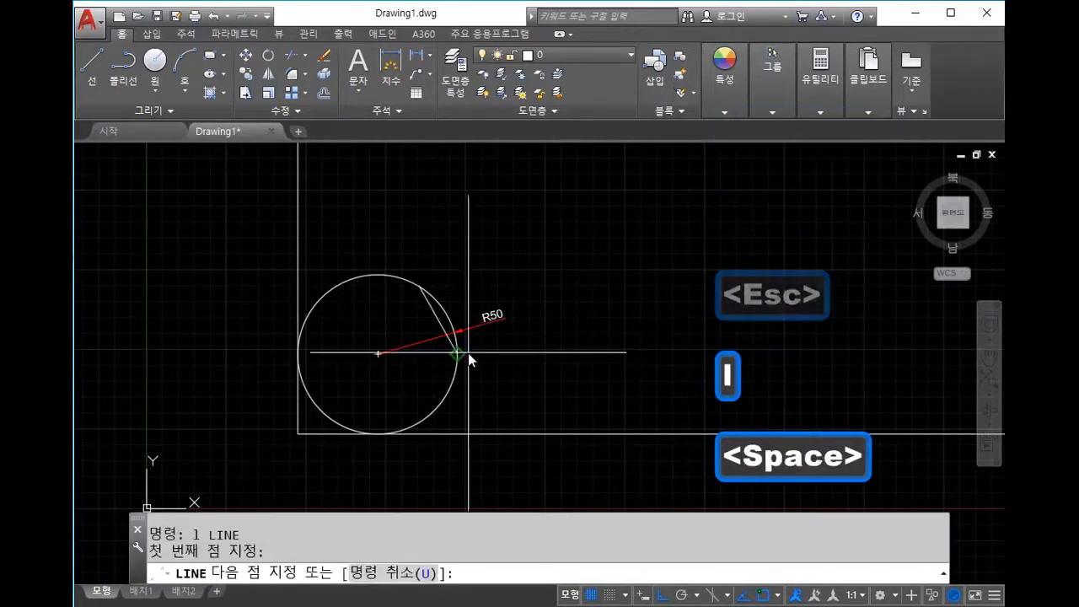
{"action": "key", "text": "F8"}
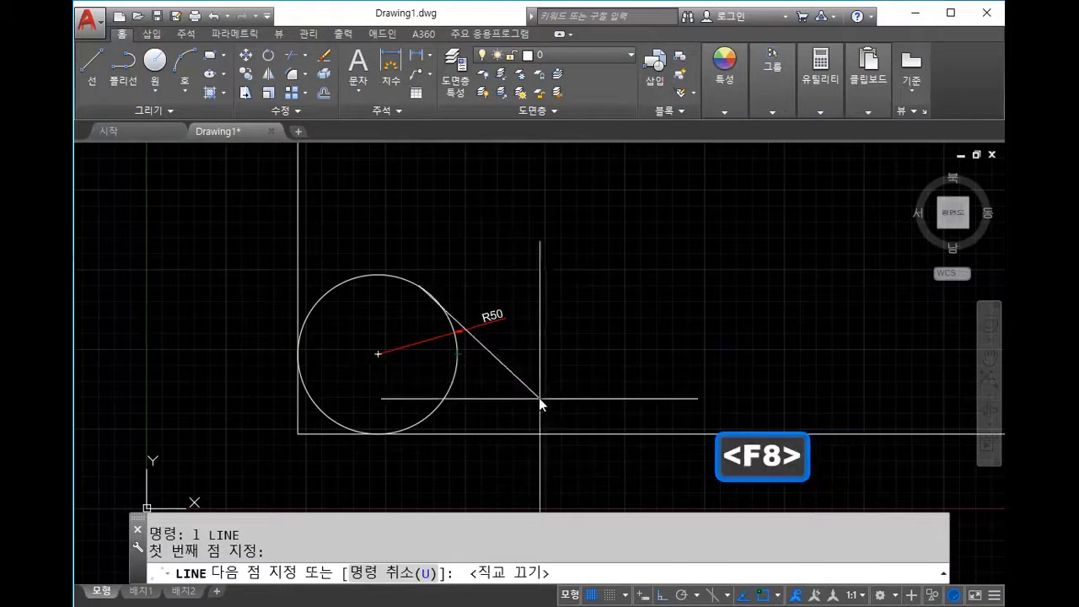
{"action": "key", "text": "Escape"}
{"action": "key", "text": "Escape"}
{"action": "left_click", "coordinate": [484, 370]}
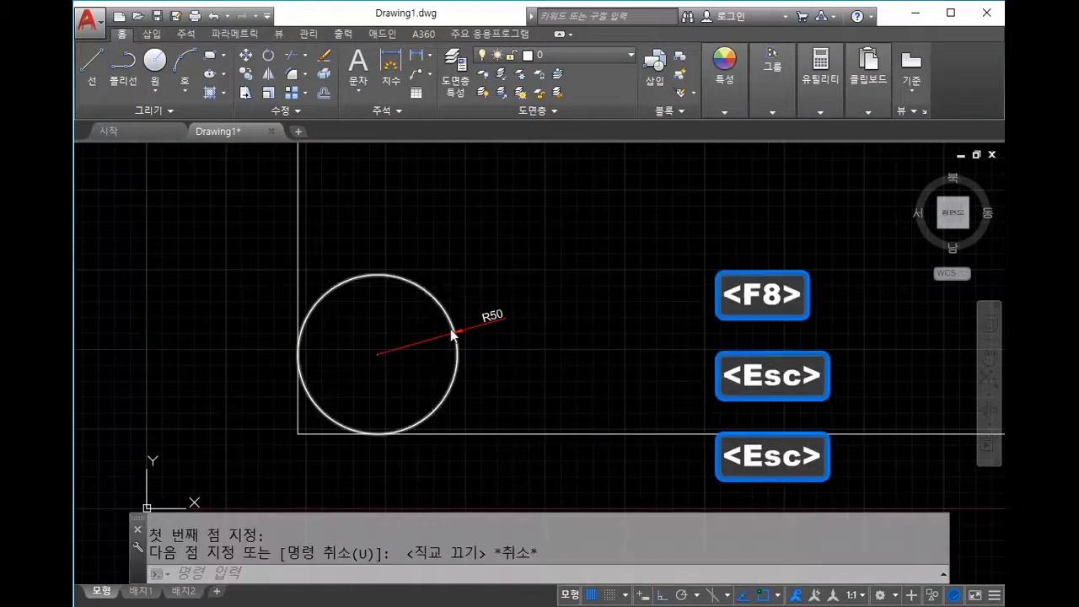
{"action": "left_click", "coordinate": [403, 306]}
{"action": "key", "text": "Delete"}
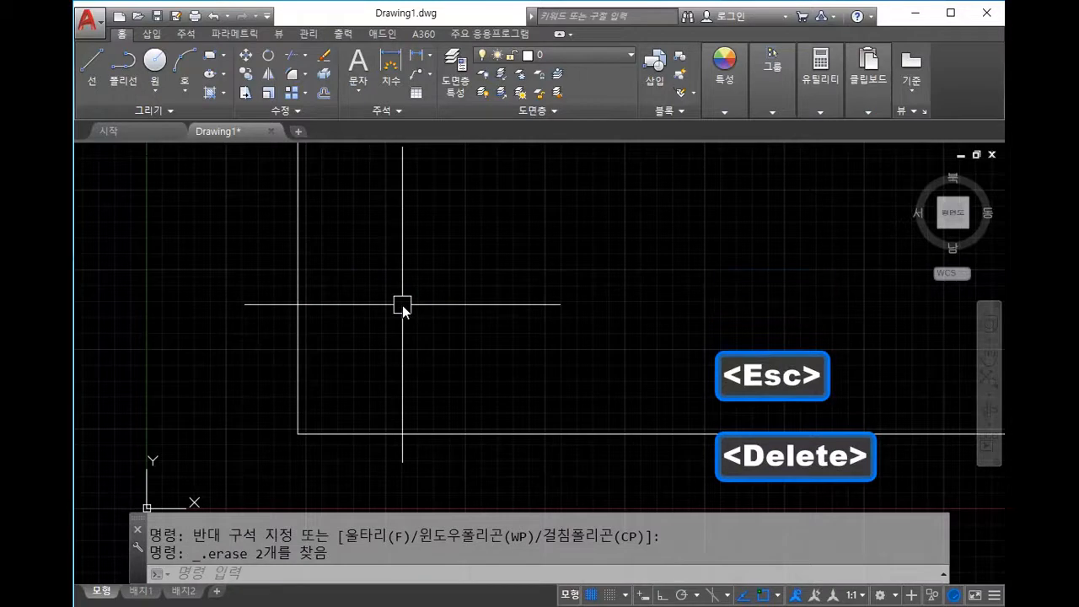
Step: Draw a diagonal construction line across the corner through two picked points
{"action": "type", "text": "xl"}
{"action": "key", "text": "space"}
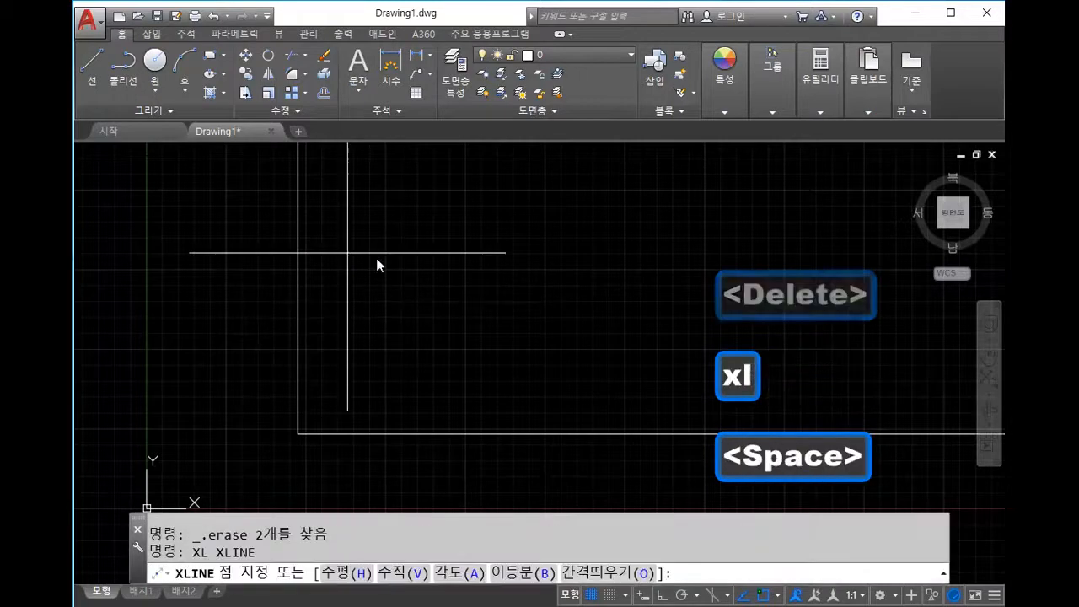
{"action": "left_click", "coordinate": [348, 253]}
{"action": "left_click", "coordinate": [511, 349]}
{"action": "key", "text": "Escape"}
Step: Start TRIM and begin a window to choose the cutting edges
{"action": "scroll", "coordinate": [559, 405], "scroll_direction": "down", "scroll_amount": 4}
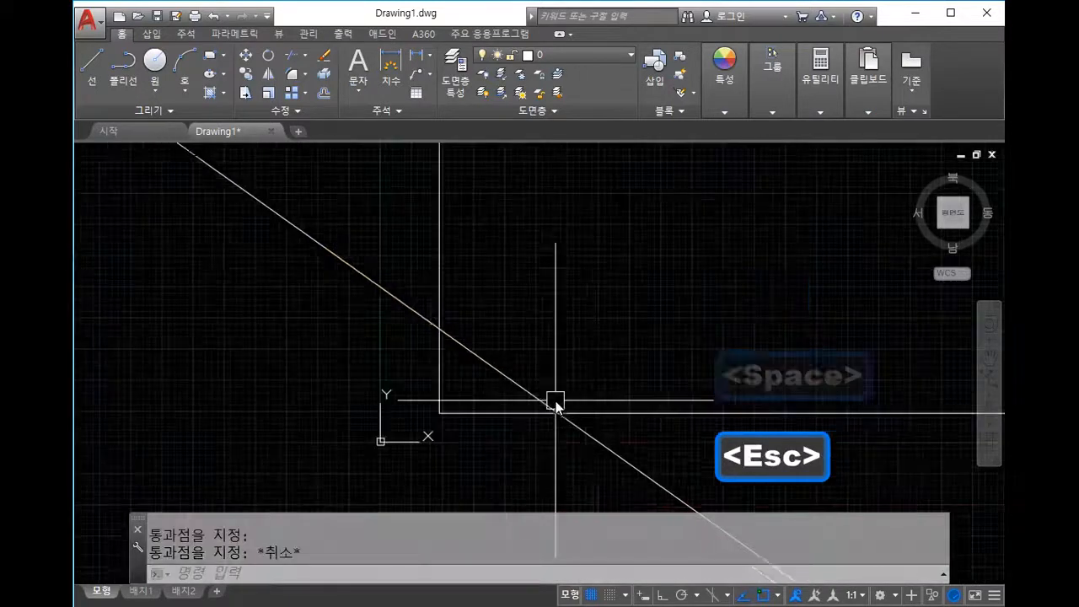
{"action": "type", "text": "tr"}
{"action": "key", "text": "space"}
{"action": "left_click", "coordinate": [590, 479]}
Step: Use all lines as cutting edges and window-trim the diagonal, horizontal and upper overhangs
{"action": "left_click", "coordinate": [498, 366]}
{"action": "key", "text": "space"}
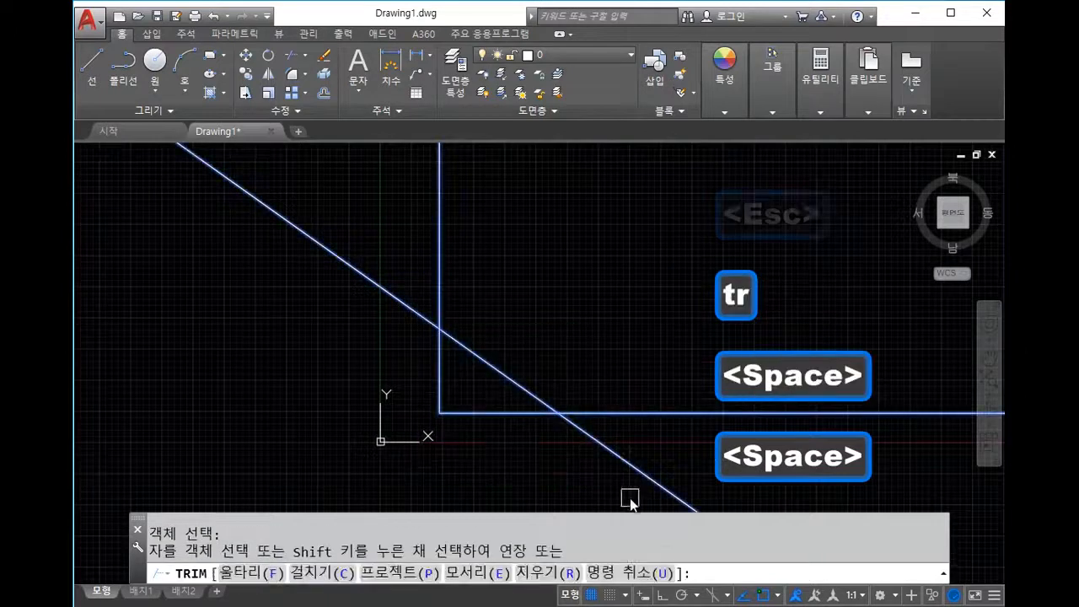
{"action": "left_click", "coordinate": [626, 498]}
{"action": "left_click", "coordinate": [602, 346]}
{"action": "left_click", "coordinate": [574, 251]}
{"action": "left_click", "coordinate": [281, 229]}
{"action": "key", "text": "Escape"}
{"action": "scroll", "coordinate": [636, 413], "scroll_direction": "up", "scroll_amount": 4}
{"action": "middle_click_drag", "start_coordinate": [490, 363], "coordinate": [490, 335]}
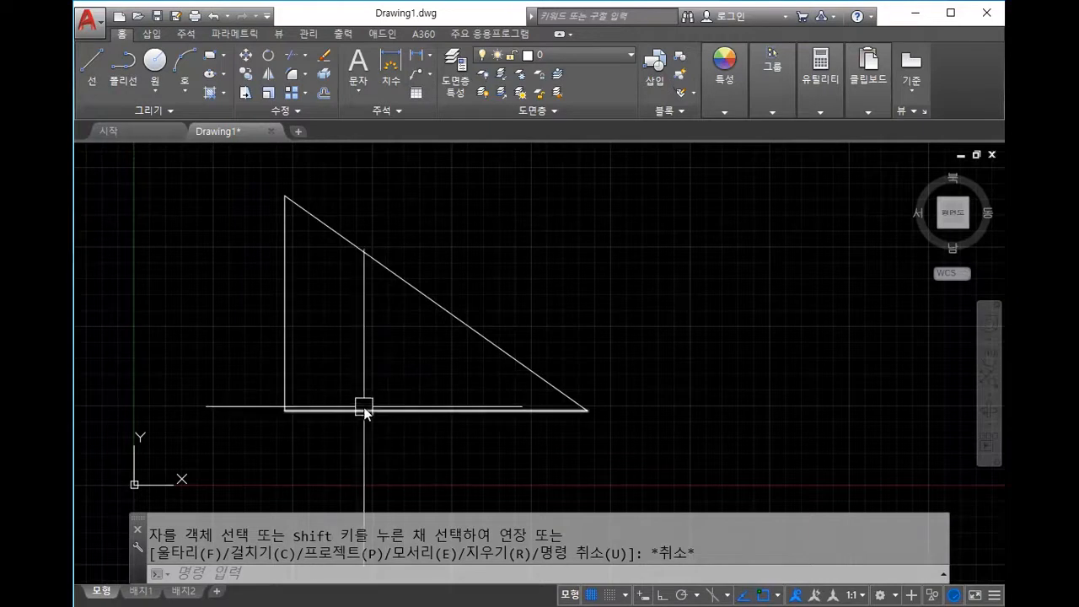
Step: Start the CIRCLE command with C, then cancel it
{"action": "type", "text": "c"}
{"action": "key", "text": "space"}
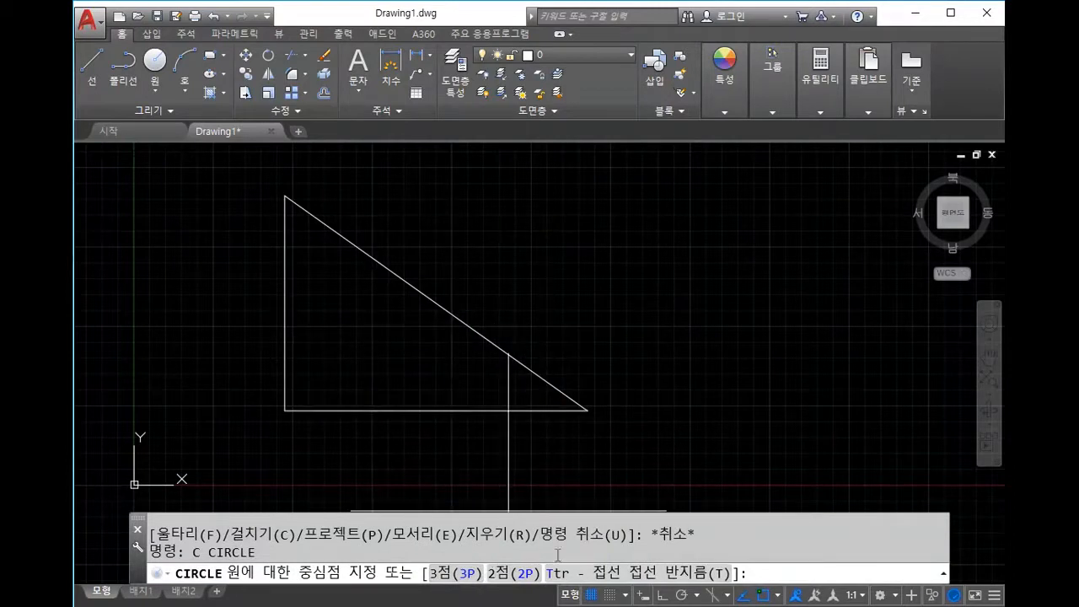
{"action": "key", "text": "Escape"}
{"action": "key", "text": "Escape"}
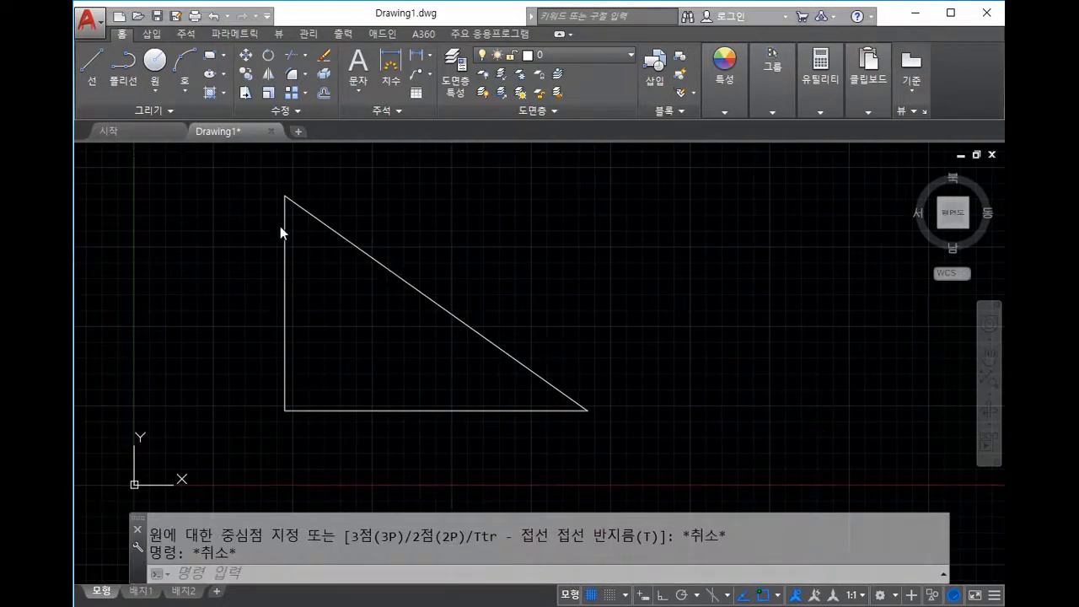
Step: Draw a Tan, Tan, Tan circle touching the triangle's vertical side, hypotenuse and base
{"action": "left_click", "coordinate": [160, 85]}
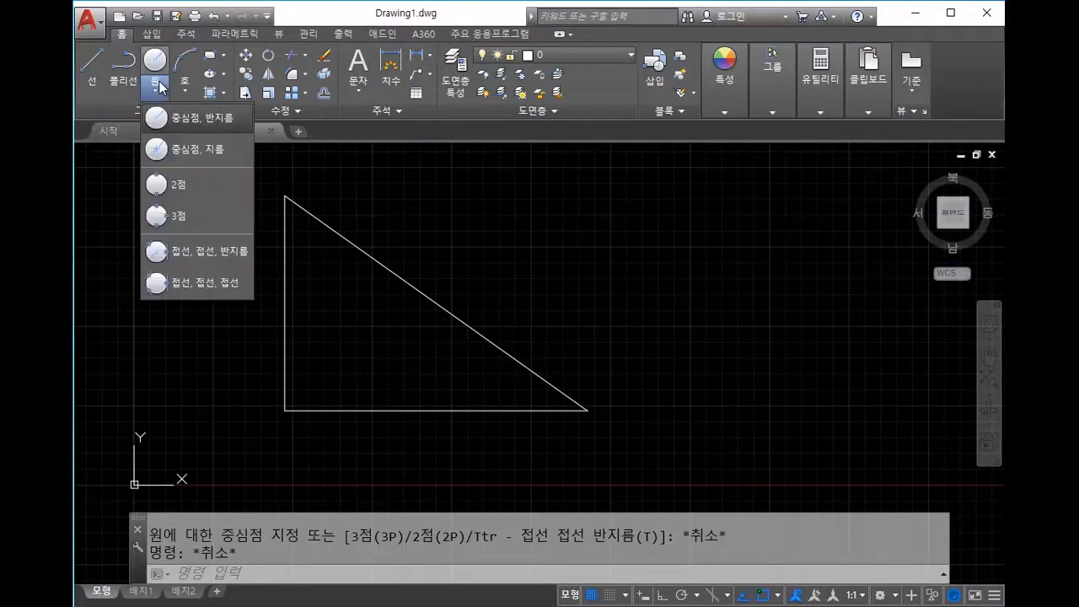
{"action": "left_click", "coordinate": [206, 289]}
{"action": "left_click", "coordinate": [282, 305]}
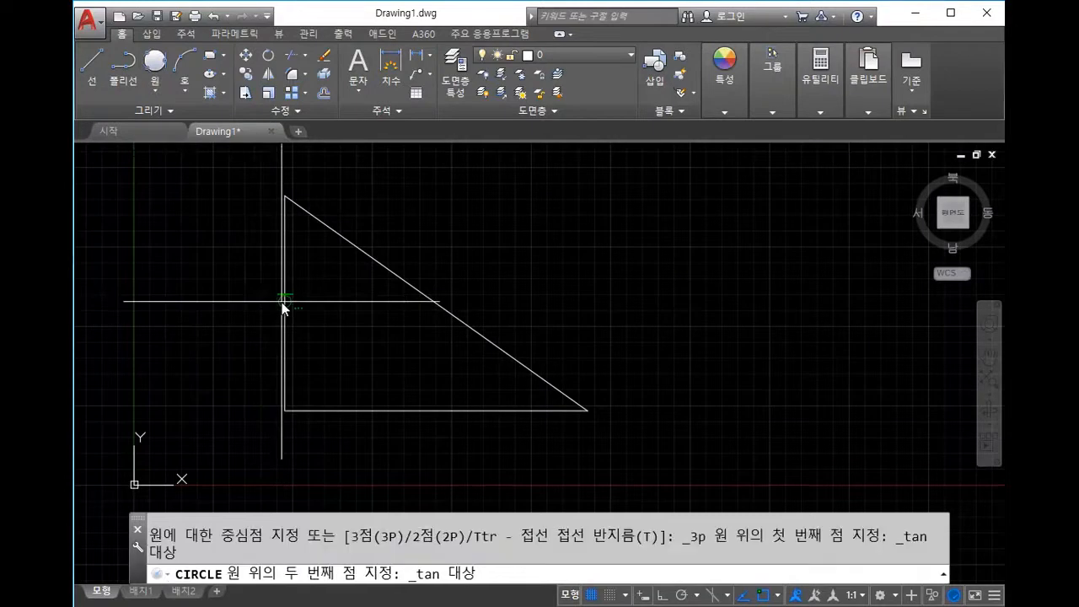
{"action": "left_click", "coordinate": [386, 274]}
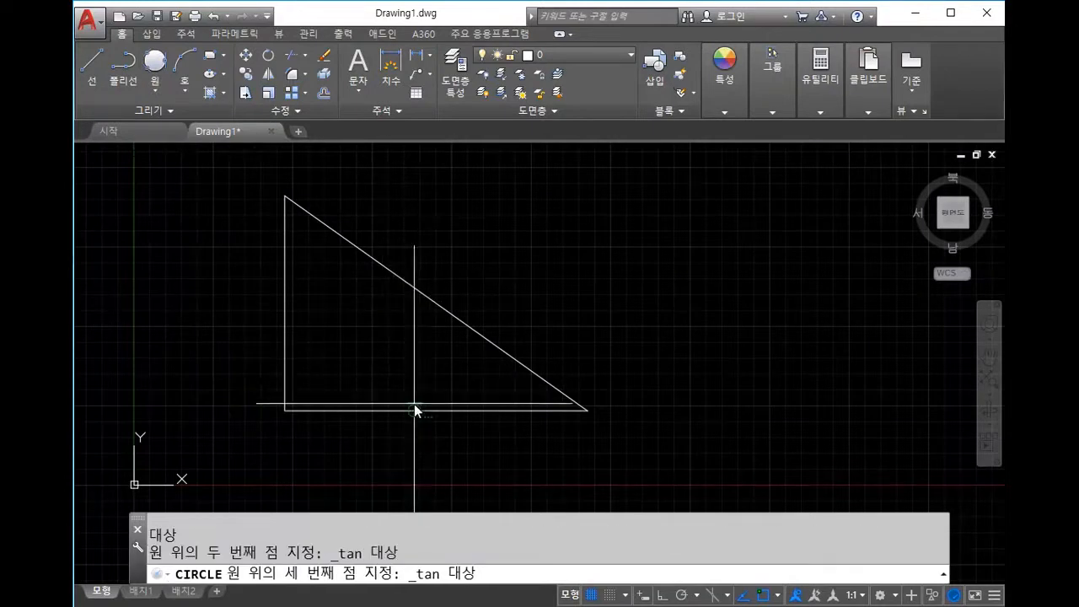
{"action": "left_click", "coordinate": [414, 408]}
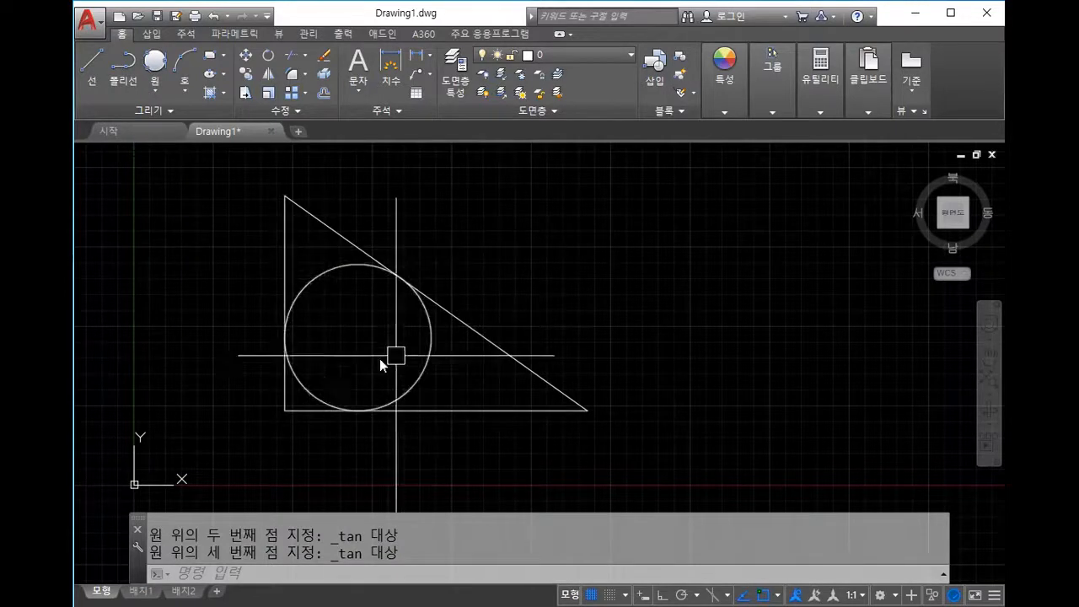
{"action": "middle_click_drag", "start_coordinate": [426, 250], "coordinate": [523, 278]}
{"action": "key", "text": "Escape"}
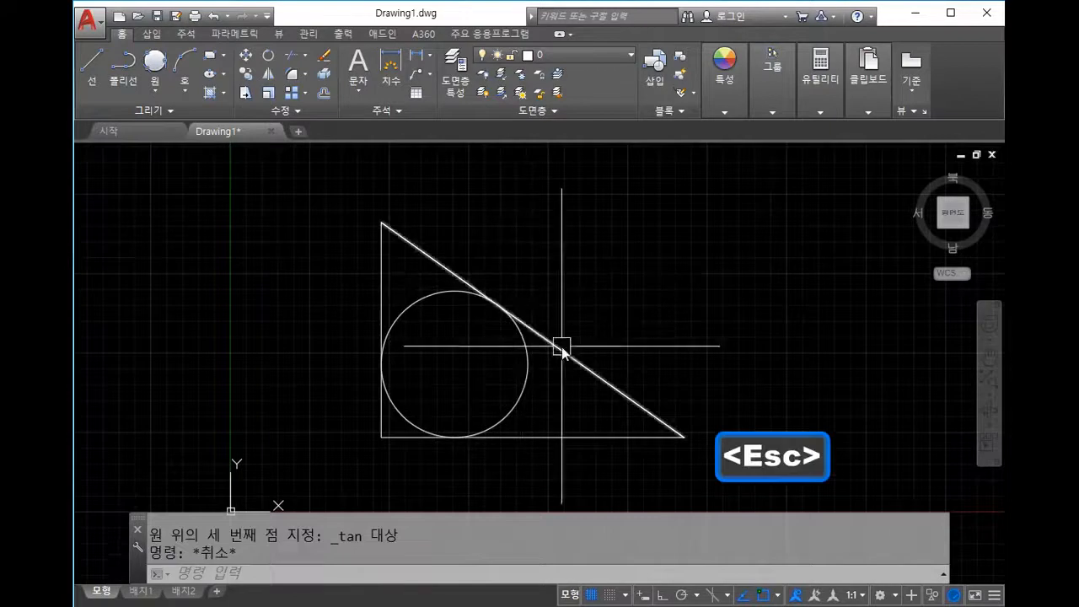
{"action": "middle_click_drag", "start_coordinate": [645, 364], "coordinate": [664, 318]}
{"action": "middle_click_drag", "start_coordinate": [742, 295], "coordinate": [711, 321]}
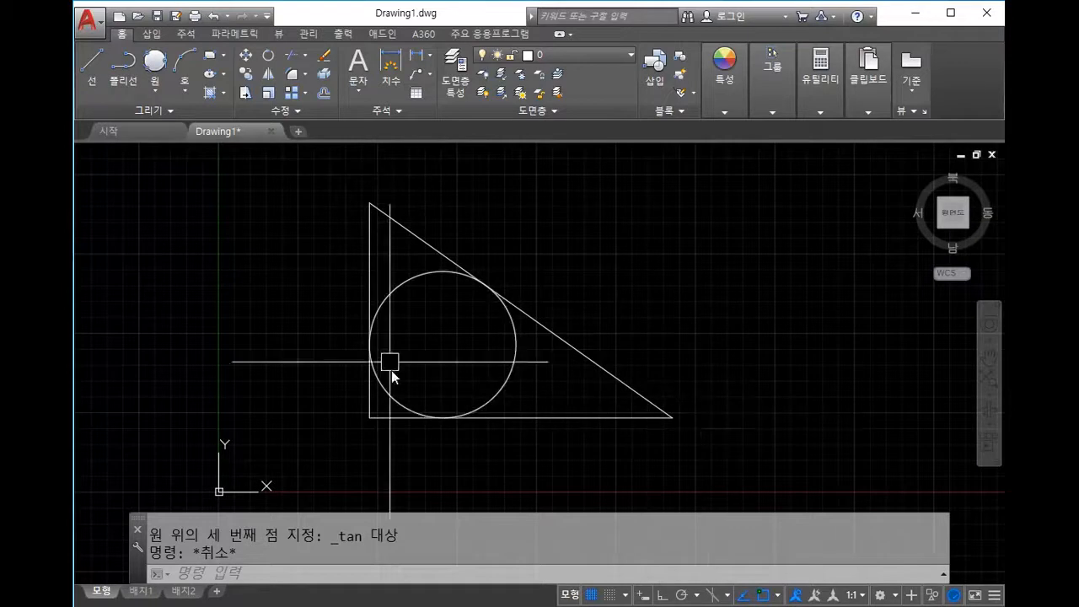
{"action": "middle_click_drag", "start_coordinate": [605, 265], "coordinate": [593, 261]}
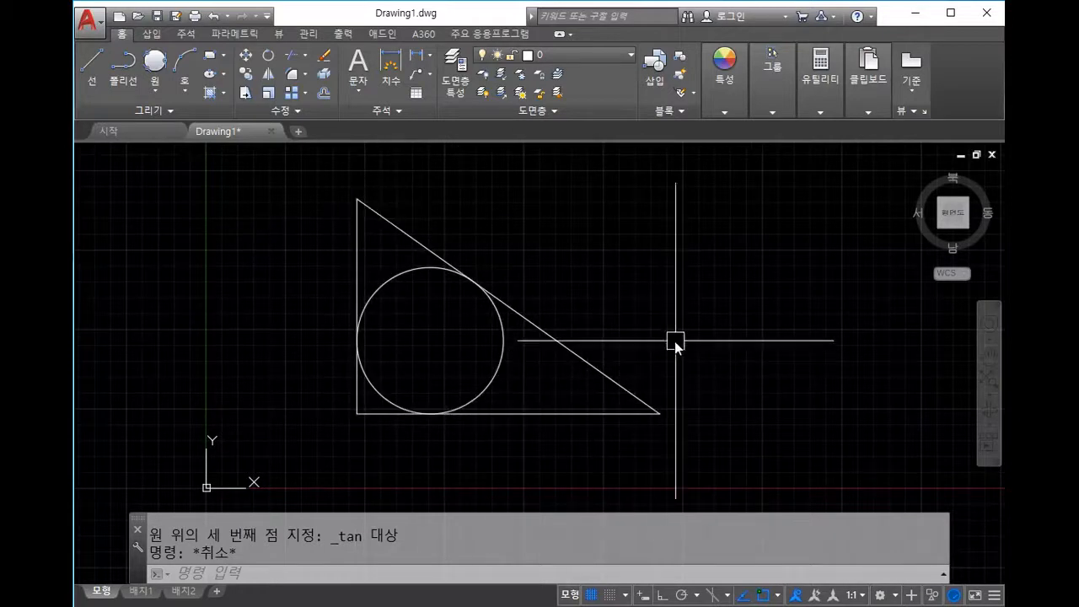
{"action": "middle_click_drag", "start_coordinate": [668, 348], "coordinate": [635, 367]}
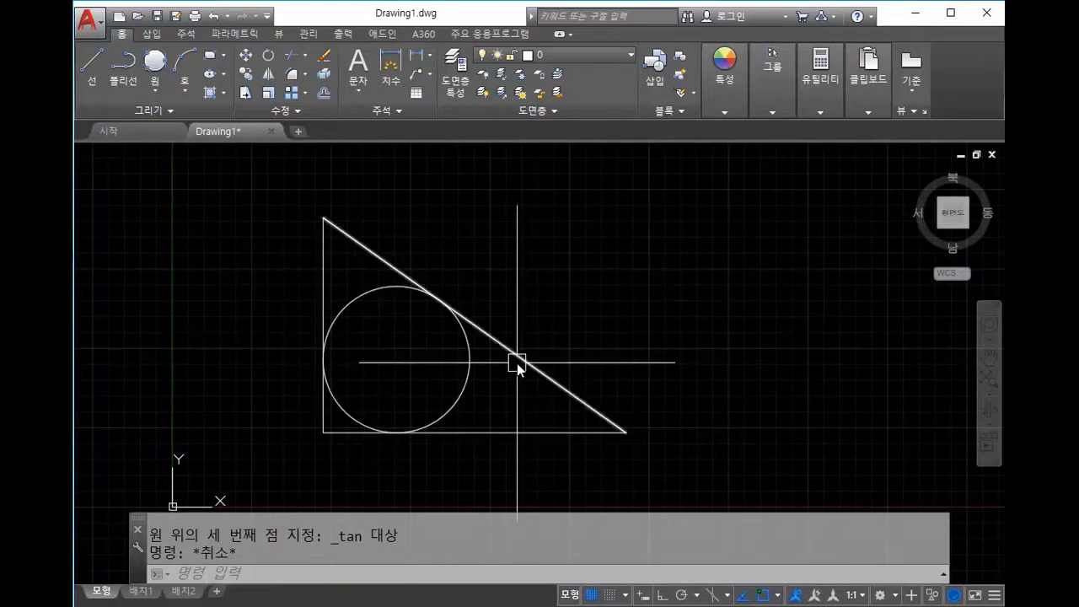
{"action": "middle_click_drag", "start_coordinate": [579, 352], "coordinate": [550, 331]}
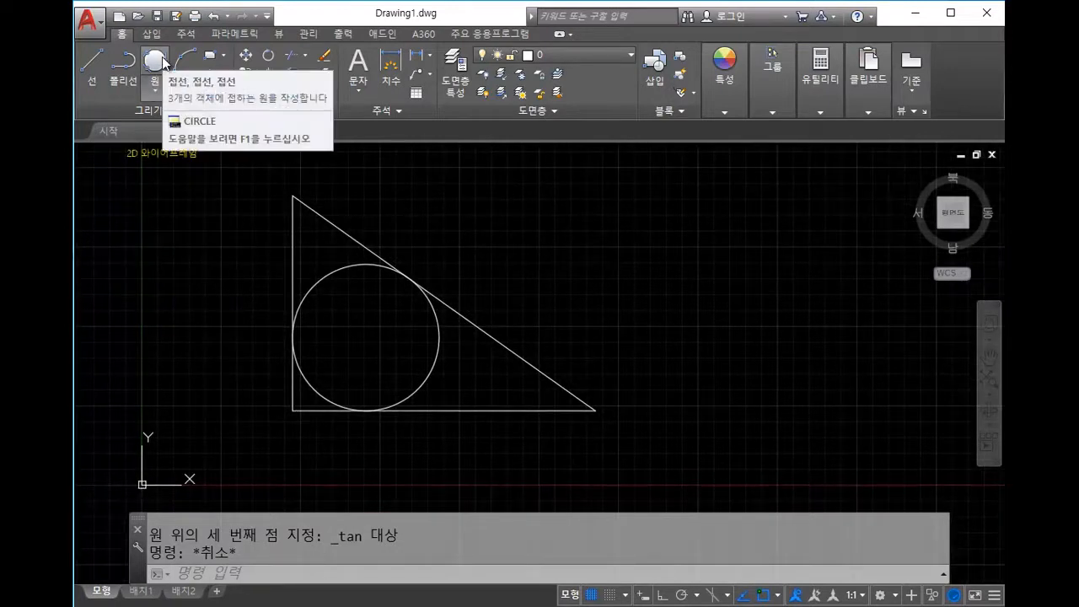
Step: Draw a 3-point circle through the triangle's top, bottom-left and bottom-right corners
{"action": "type", "text": "c"}
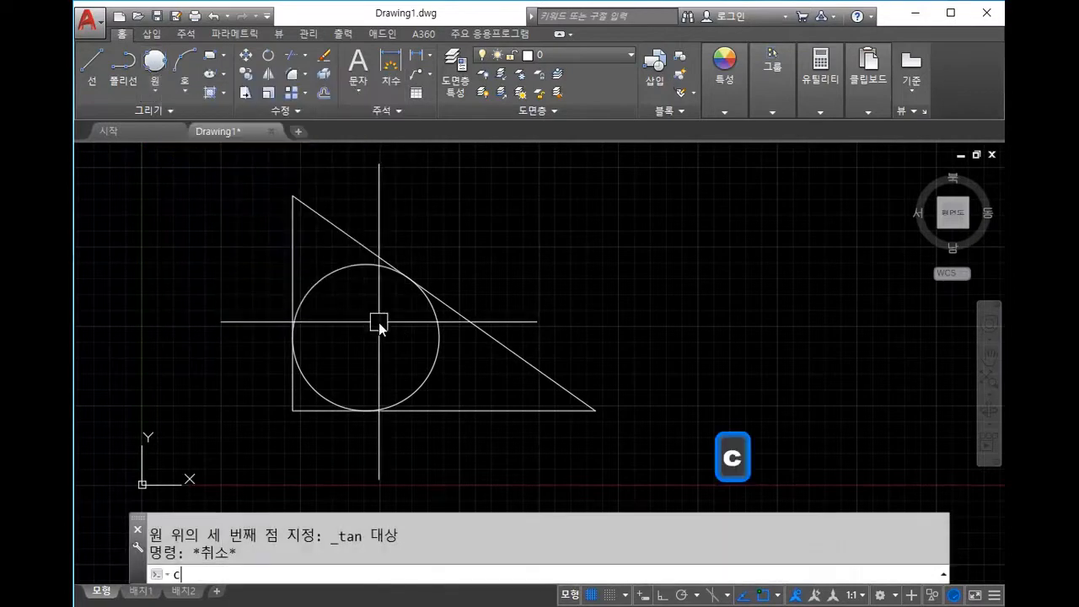
{"action": "key", "text": "space"}
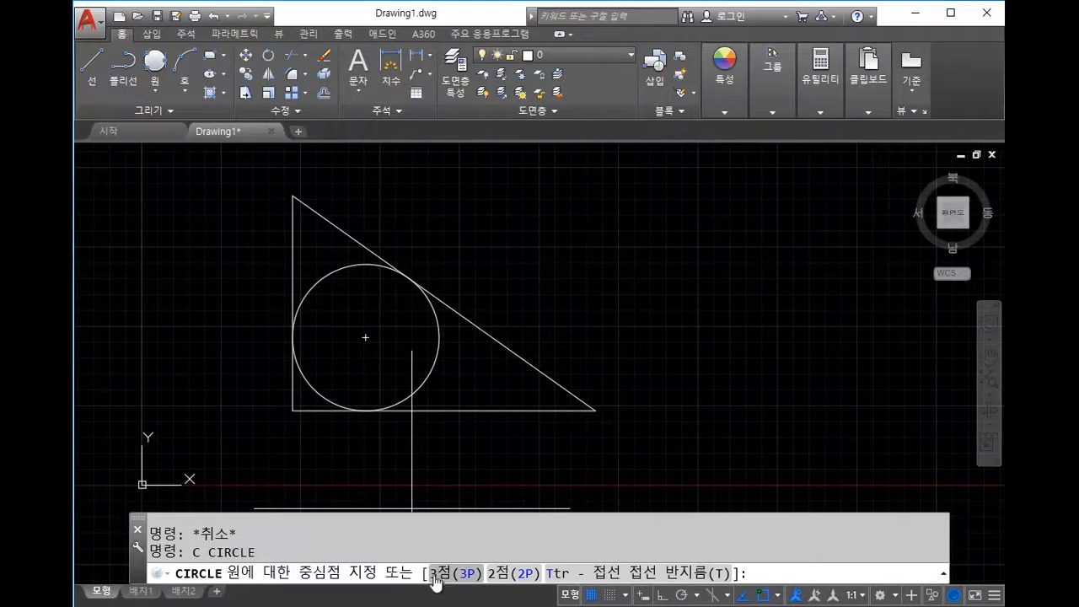
{"action": "type", "text": "3p"}
{"action": "key", "text": "space"}
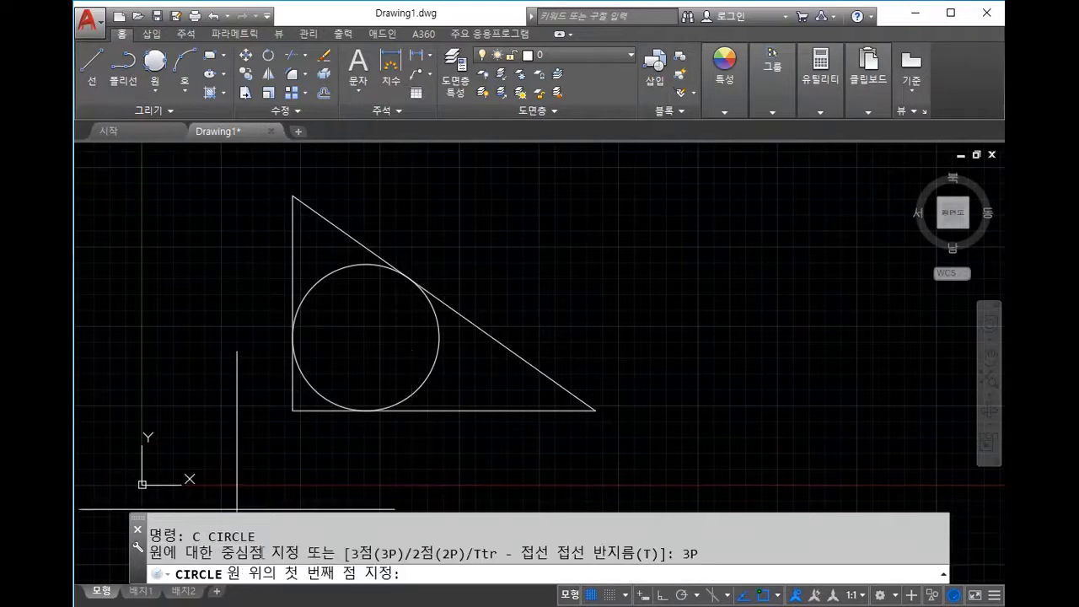
{"action": "left_click", "coordinate": [292, 196]}
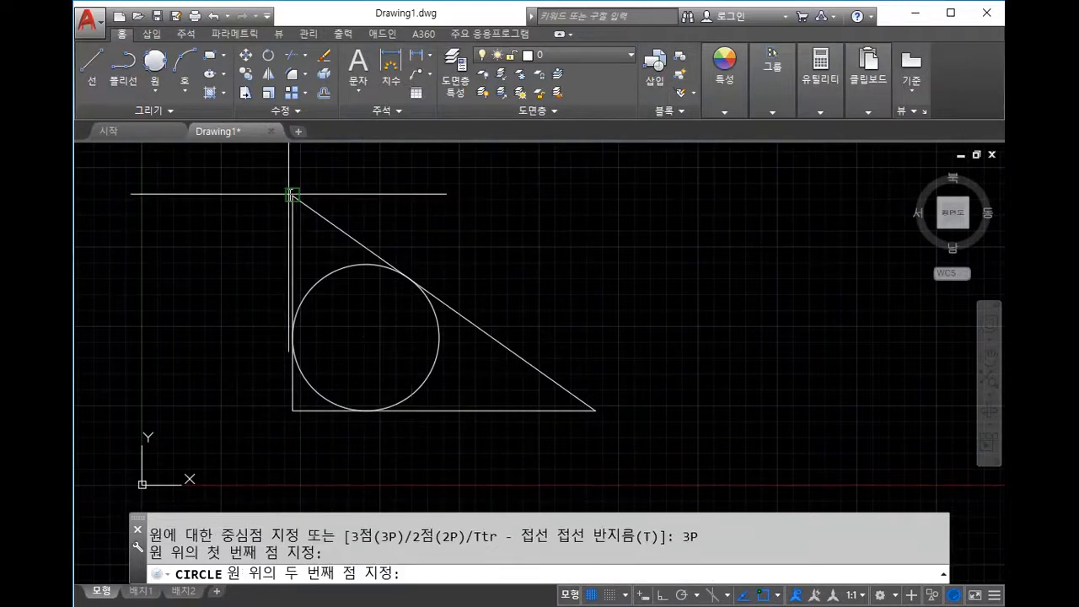
{"action": "left_click", "coordinate": [292, 411]}
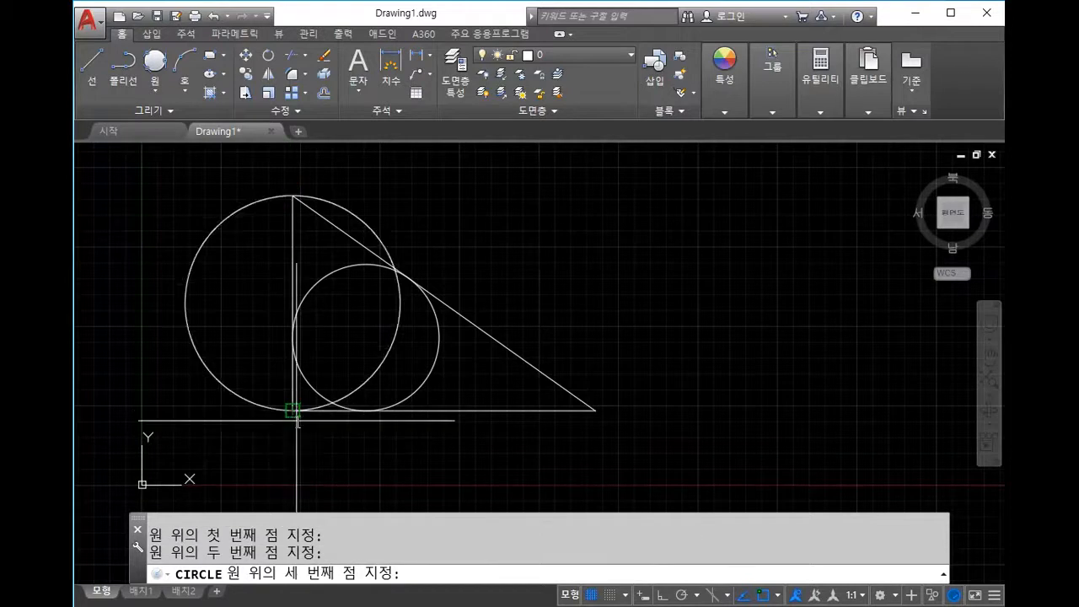
{"action": "left_click", "coordinate": [593, 411]}
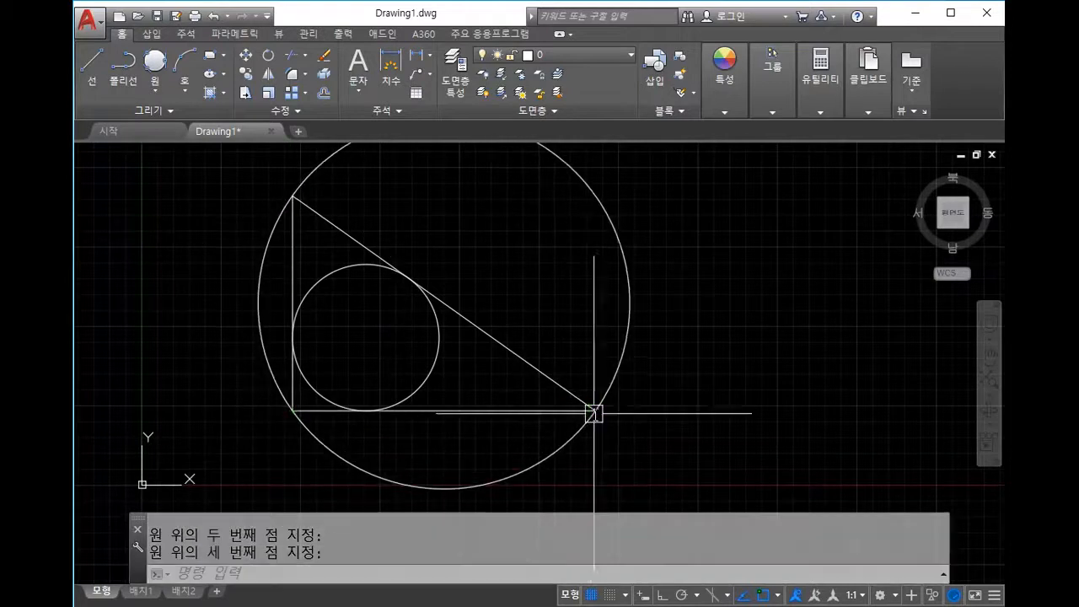
{"action": "key", "text": "Escape"}
Step: Select both the large circumscribed circle and the small inscribed circle
{"action": "middle_click_drag", "start_coordinate": [581, 402], "coordinate": [565, 396]}
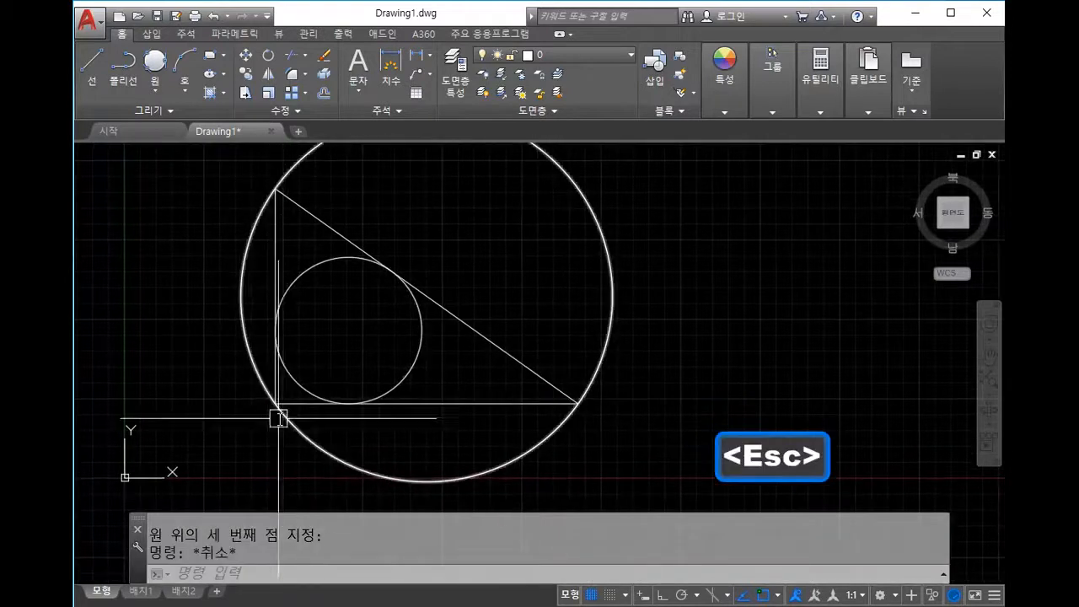
{"action": "scroll", "coordinate": [590, 375], "scroll_direction": "down", "scroll_amount": 2}
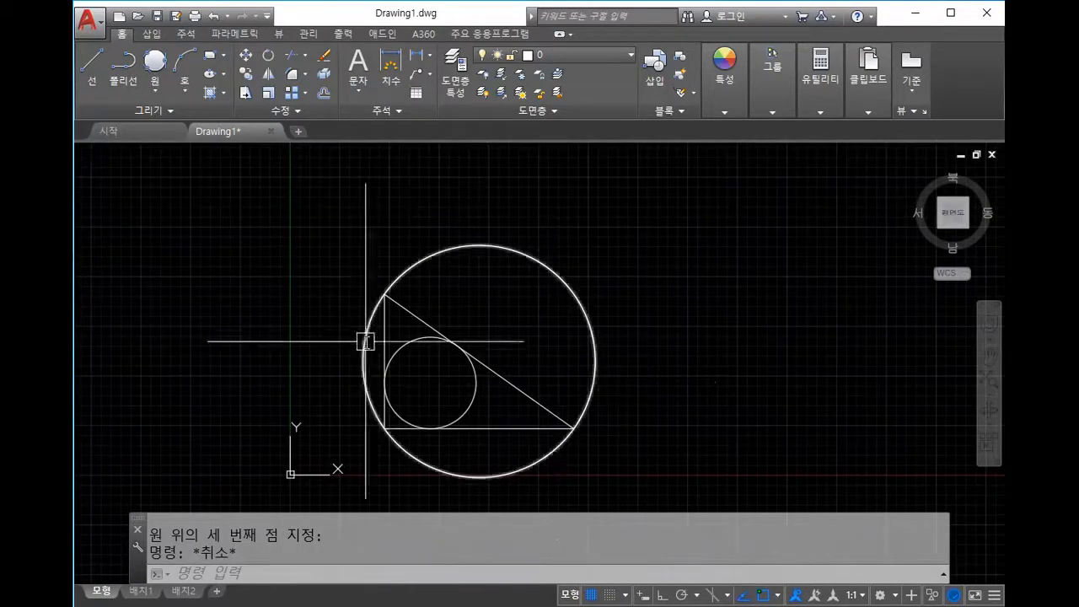
{"action": "middle_click_drag", "start_coordinate": [540, 331], "coordinate": [566, 308]}
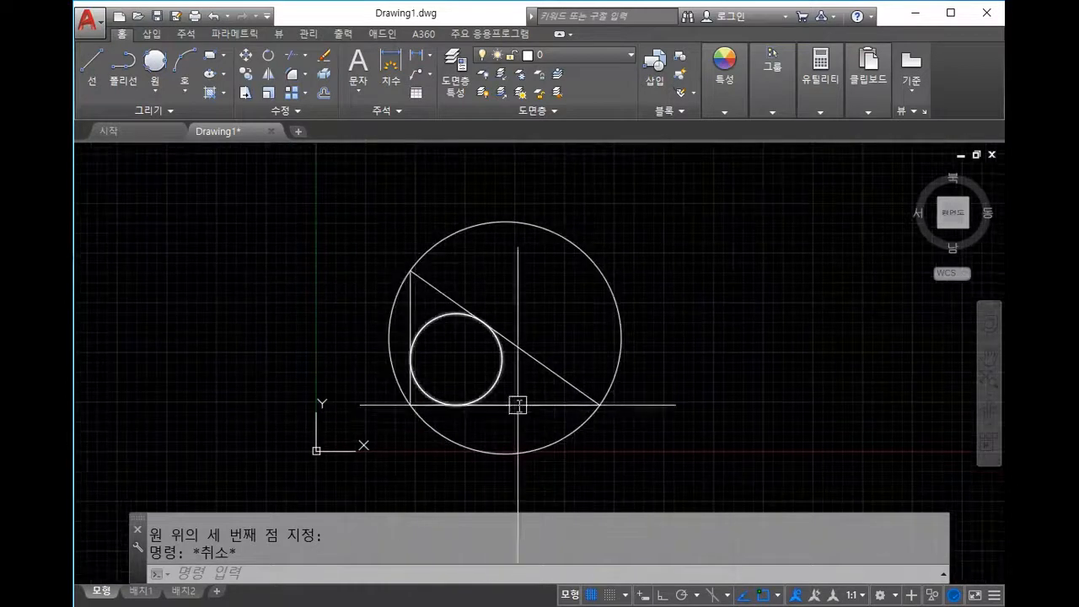
{"action": "scroll", "coordinate": [581, 351], "scroll_direction": "up", "scroll_amount": 2}
{"action": "middle_click_drag", "start_coordinate": [581, 352], "coordinate": [650, 323]}
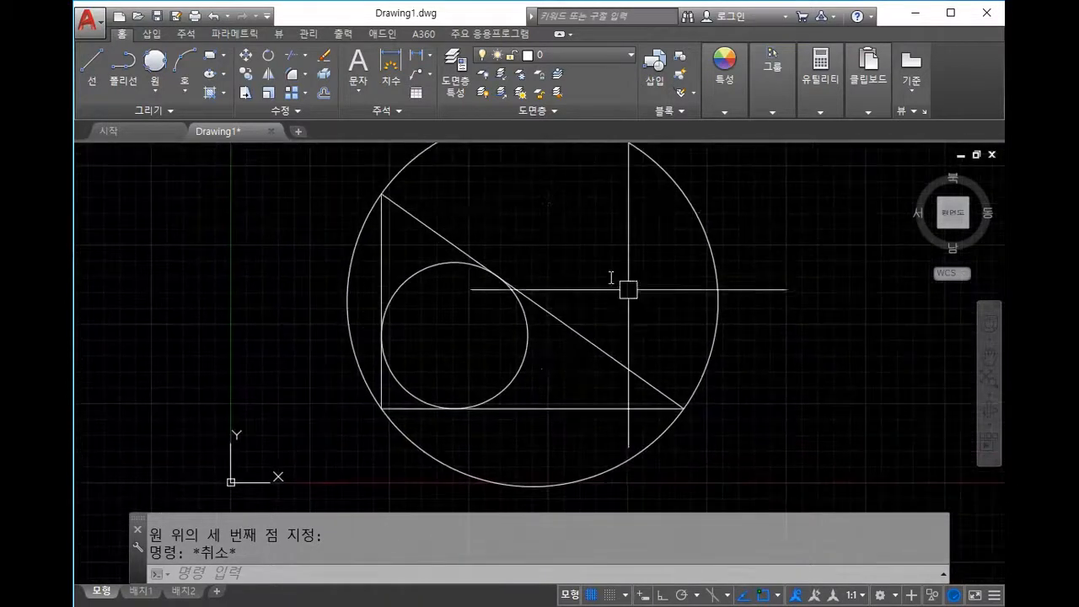
{"action": "middle_click_drag", "start_coordinate": [481, 322], "coordinate": [450, 376]}
{"action": "middle_click_drag", "start_coordinate": [650, 296], "coordinate": [592, 250]}
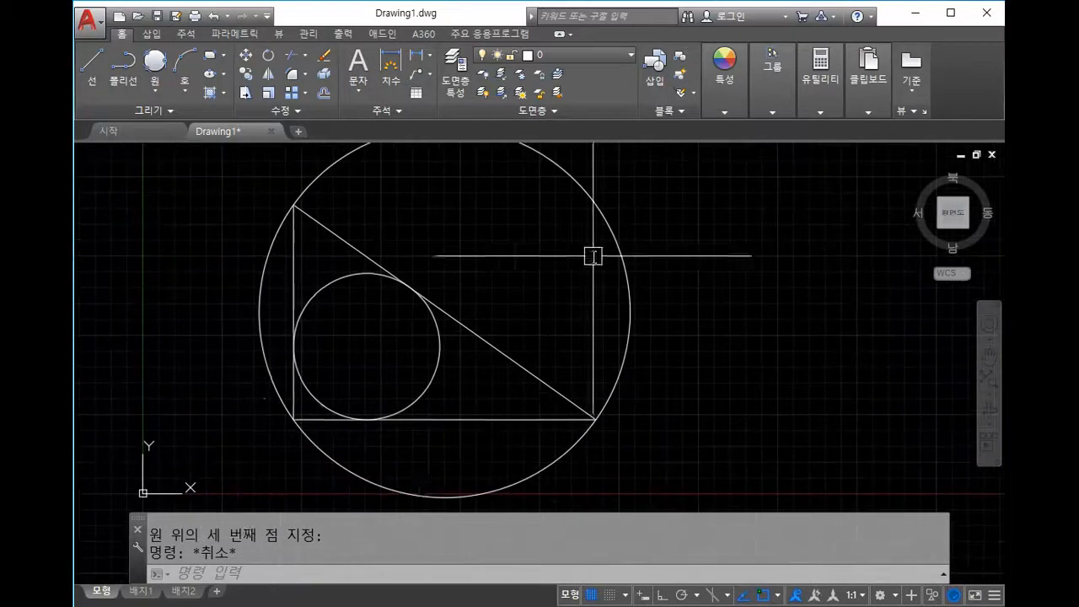
{"action": "left_click", "coordinate": [582, 230]}
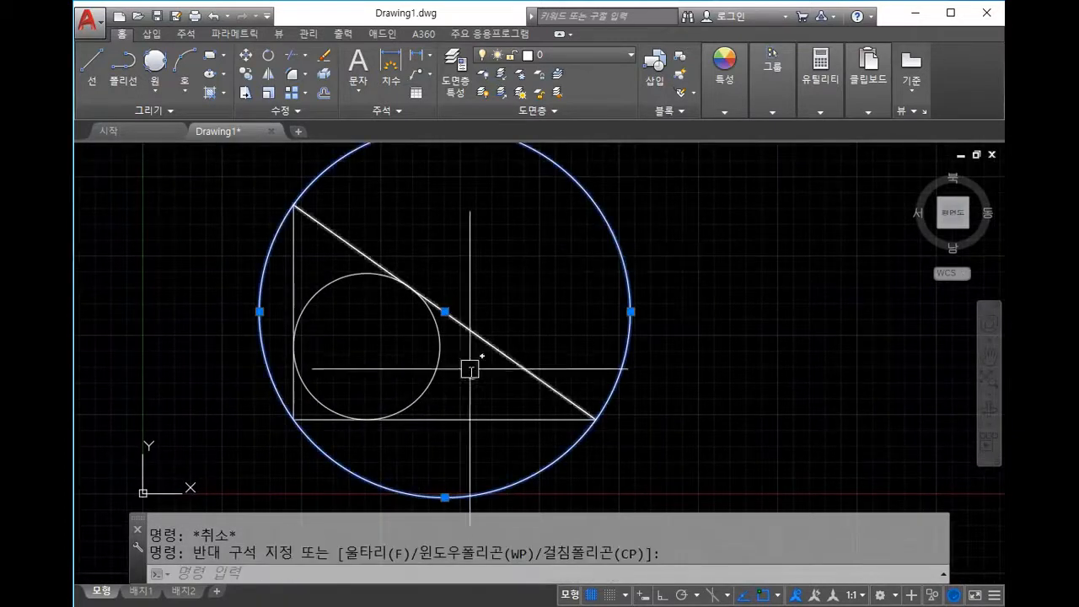
{"action": "left_click", "coordinate": [437, 373]}
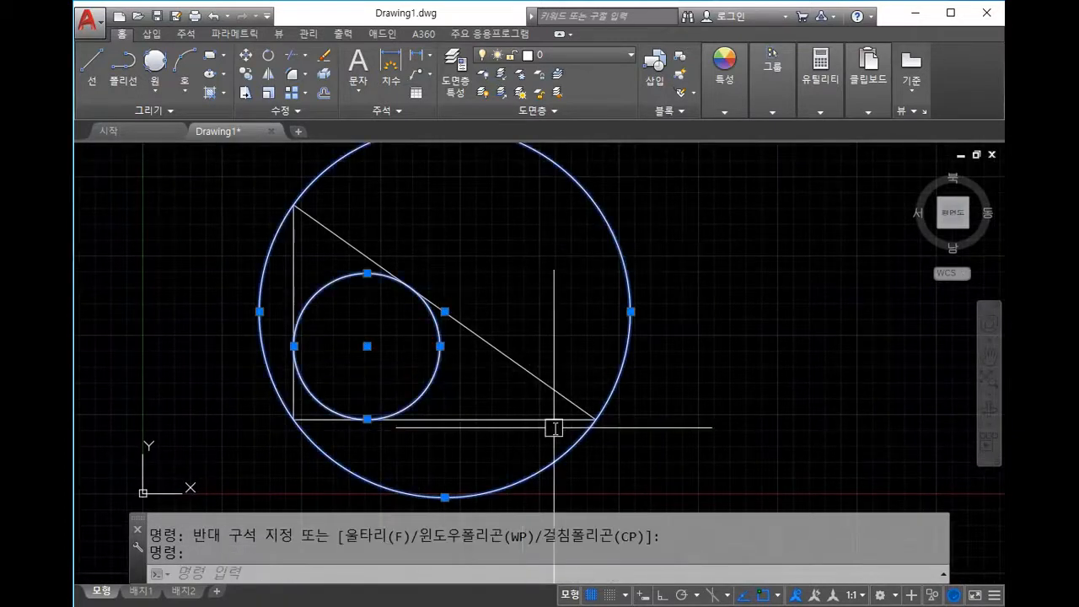
Step: Erase the circumscribed and inscribed circles, leaving only the triangle
{"action": "key", "text": "Delete"}
{"action": "key", "text": "Escape"}
{"action": "mouse_move", "coordinate": [593, 397]}
{"action": "middle_mouse_down"}
{"action": "mouse_move", "coordinate": [622, 405]}
{"action": "mouse_move", "coordinate": [573, 404]}
{"action": "middle_mouse_up"}
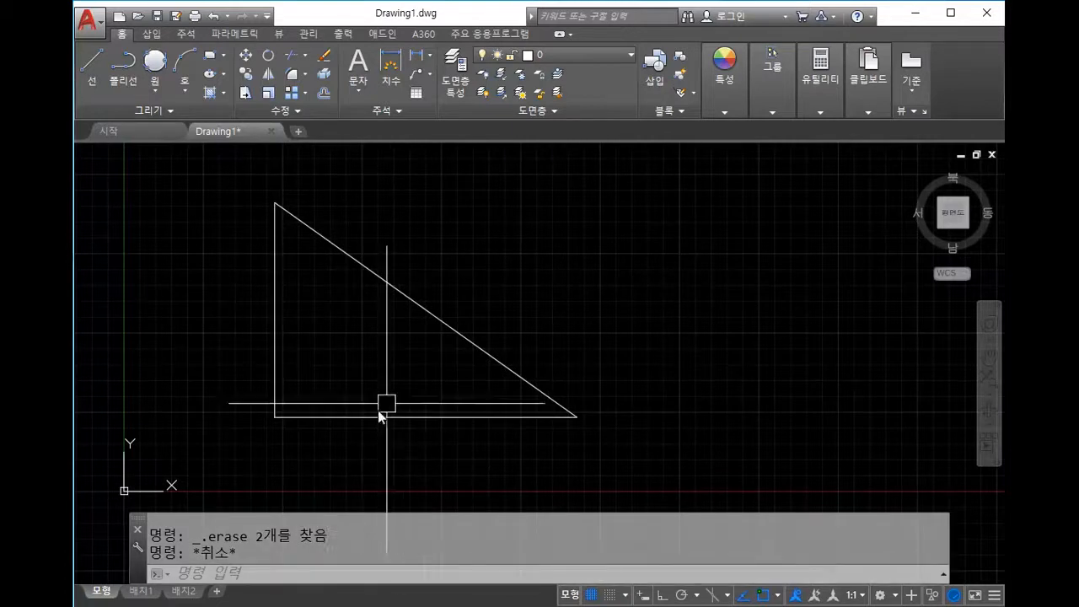
Step: Draw a 2P circle from the triangle's top corner to its bottom-right corner
{"action": "key", "text": "space"}
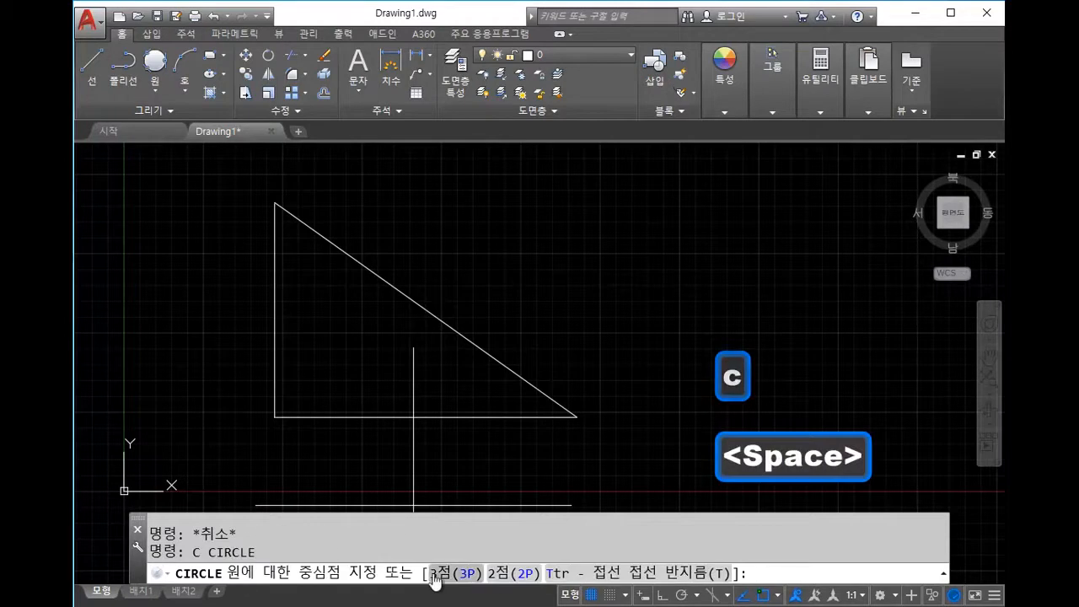
{"action": "left_click", "coordinate": [511, 576]}
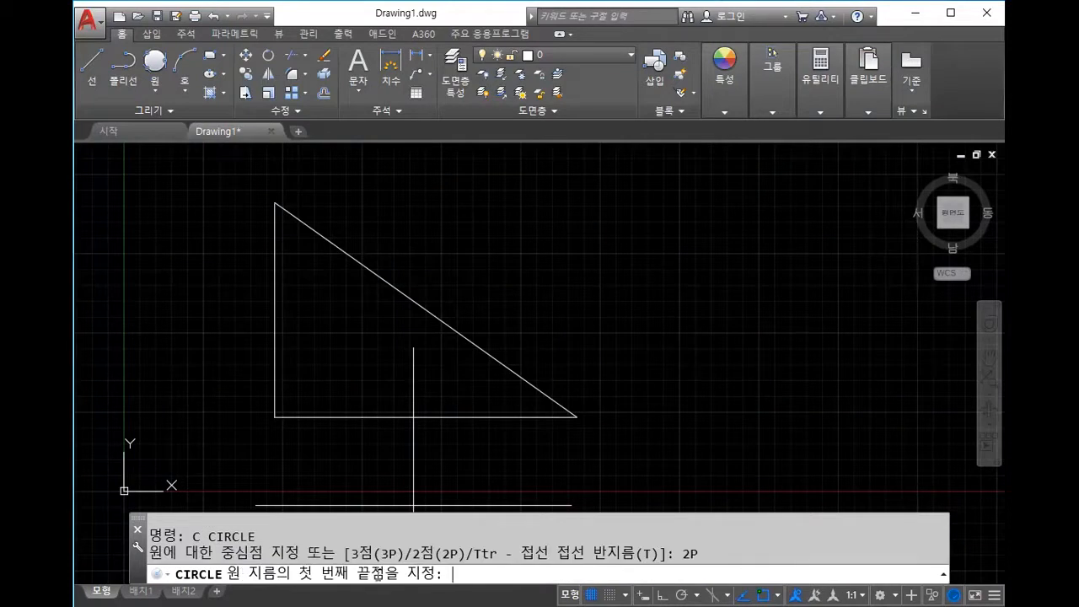
{"action": "left_click", "coordinate": [276, 202]}
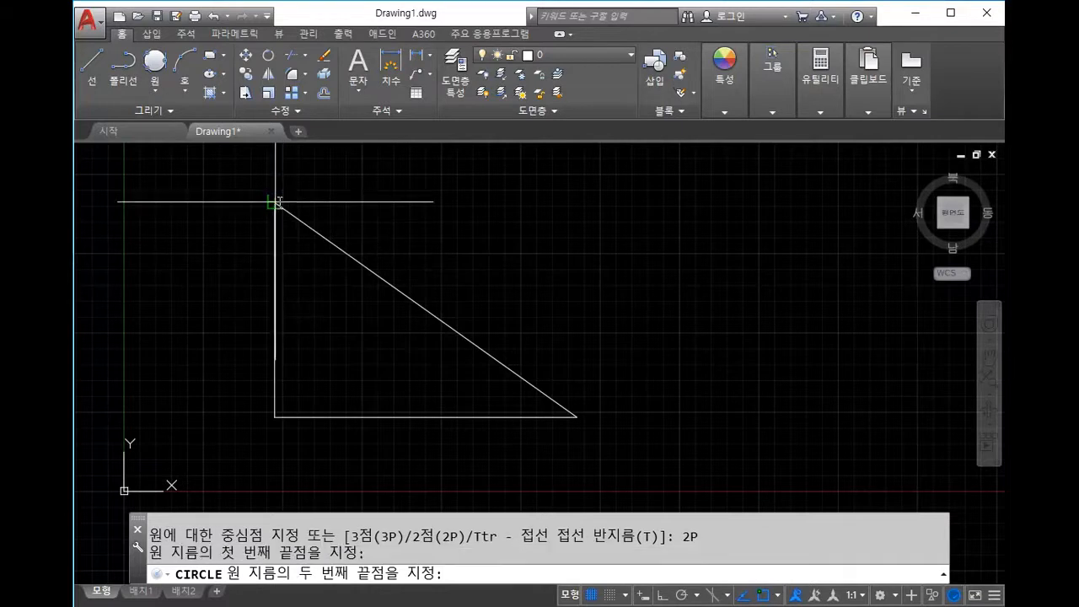
{"action": "left_click", "coordinate": [577, 416]}
{"action": "key", "text": "Escape"}
{"action": "mouse_move", "coordinate": [520, 458]}
{"action": "middle_mouse_down"}
{"action": "mouse_move", "coordinate": [730, 386]}
{"action": "mouse_move", "coordinate": [624, 451]}
{"action": "mouse_move", "coordinate": [670, 403]}
{"action": "middle_mouse_up"}
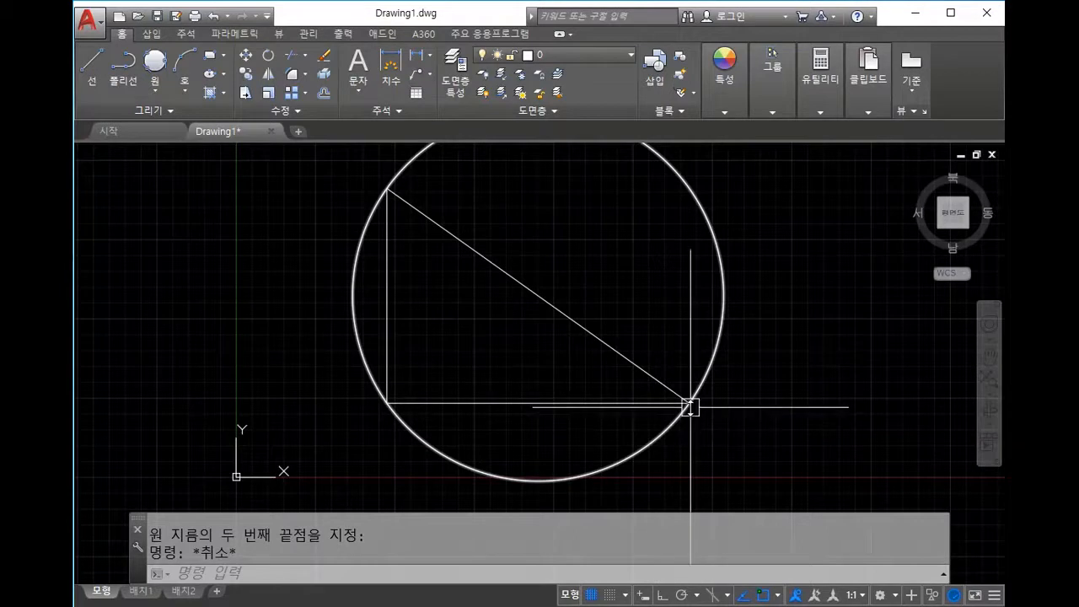
{"action": "middle_click_drag", "start_coordinate": [670, 327], "coordinate": [646, 349]}
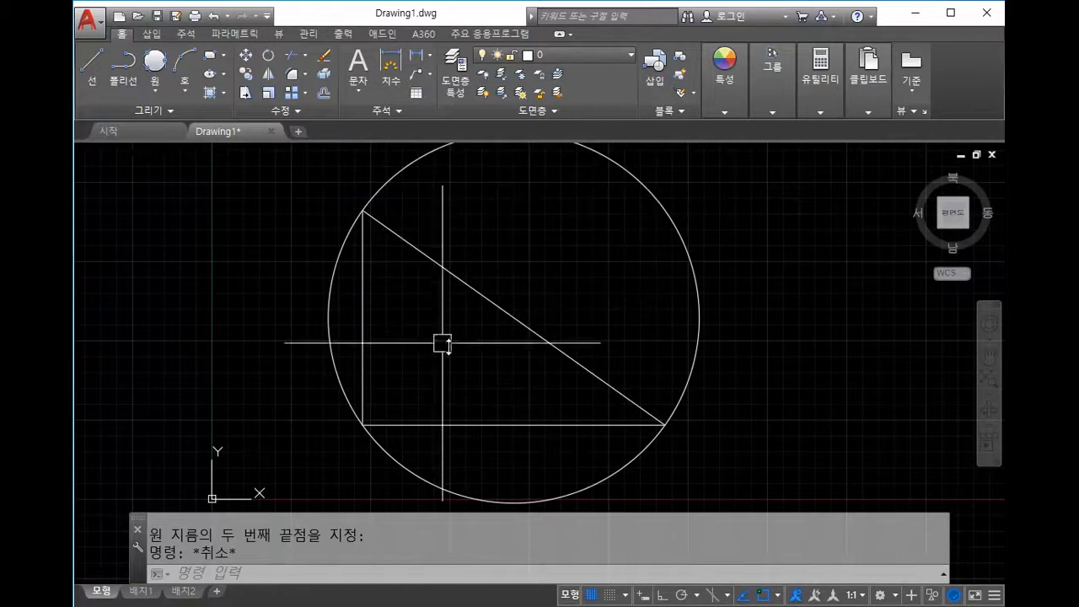
{"action": "middle_click_drag", "start_coordinate": [509, 332], "coordinate": [606, 306]}
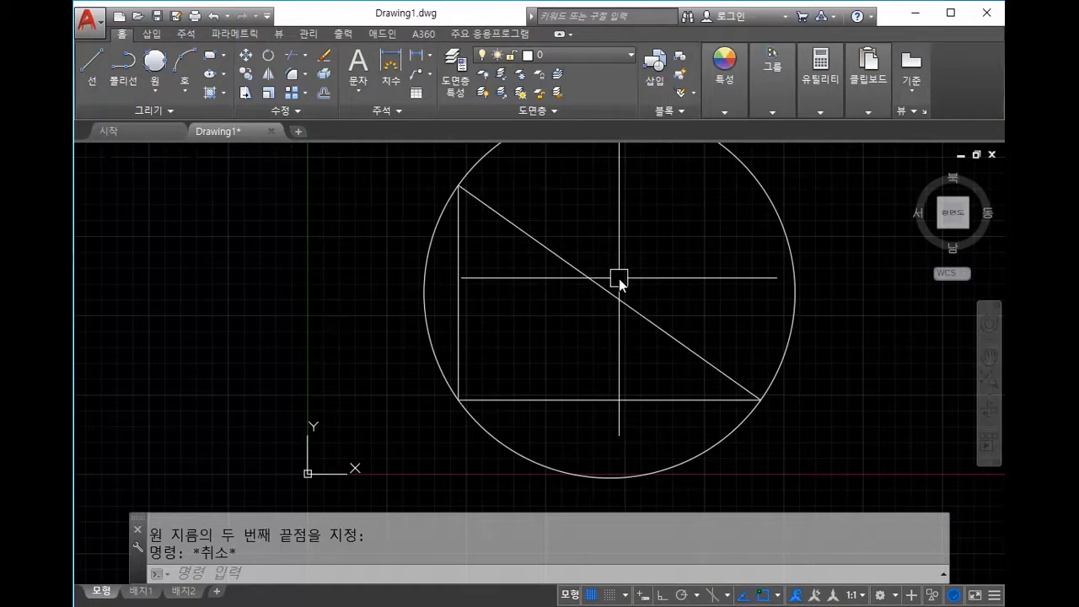
{"action": "scroll", "coordinate": [619, 284], "scroll_direction": "down", "scroll_amount": 4}
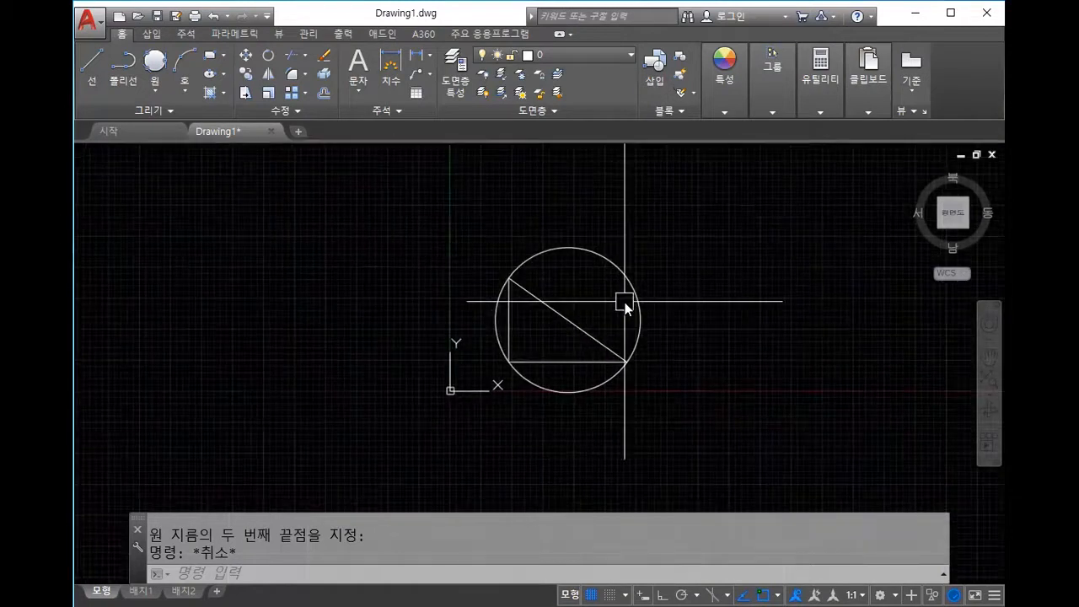
{"action": "scroll", "coordinate": [624, 302], "scroll_direction": "up", "scroll_amount": 2}
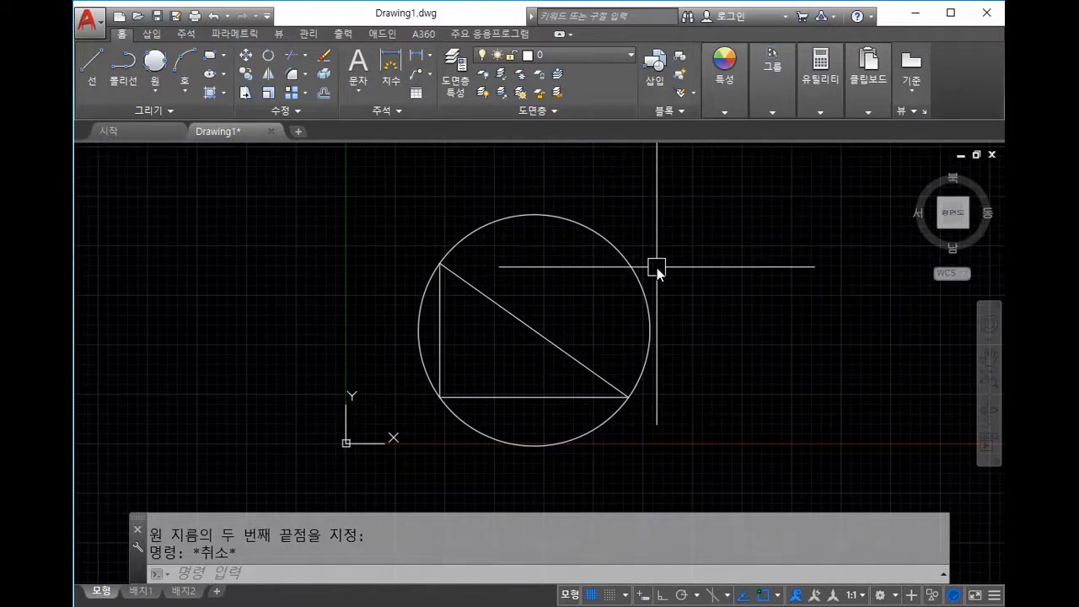
{"action": "scroll", "coordinate": [700, 313], "scroll_direction": "down", "scroll_amount": 4}
Step: Erase the 2P circle, hypotenuse, bottom line and the leftover vertical line
{"action": "middle_click_drag", "start_coordinate": [741, 331], "coordinate": [686, 346]}
{"action": "left_click", "coordinate": [668, 379]}
{"action": "left_click", "coordinate": [571, 300]}
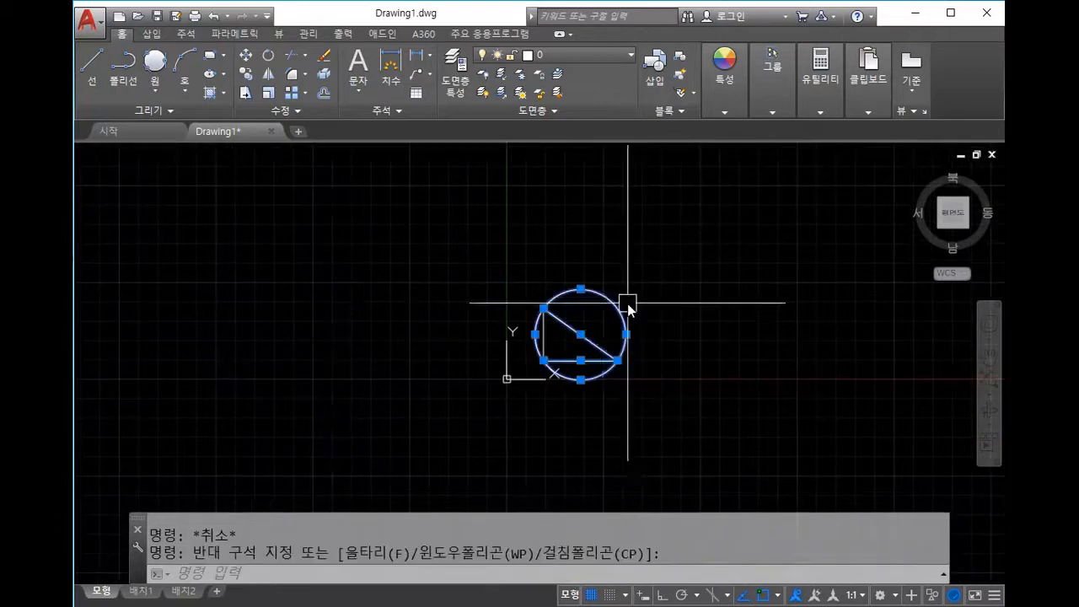
{"action": "key", "text": "Delete"}
{"action": "left_click", "coordinate": [544, 338]}
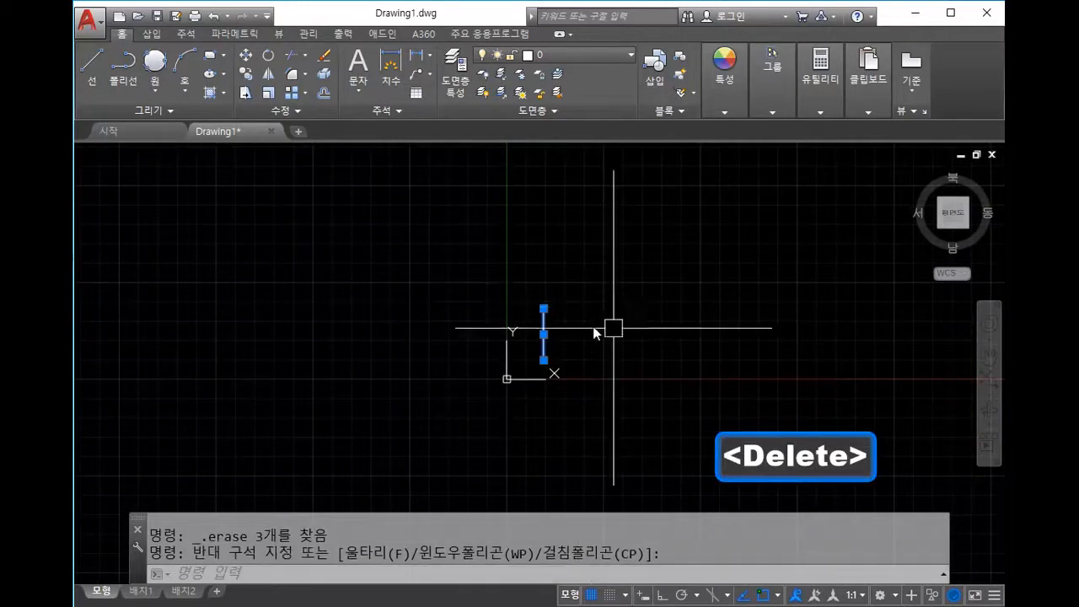
{"action": "key", "text": "Delete"}
{"action": "key", "text": "Escape"}
{"action": "mouse_move", "coordinate": [722, 358]}
{"action": "middle_mouse_down"}
{"action": "mouse_move", "coordinate": [590, 362]}
{"action": "mouse_move", "coordinate": [548, 403]}
{"action": "mouse_move", "coordinate": [533, 365]}
{"action": "middle_mouse_up"}
{"action": "scroll", "coordinate": [557, 382], "scroll_direction": "up", "scroll_amount": 2}
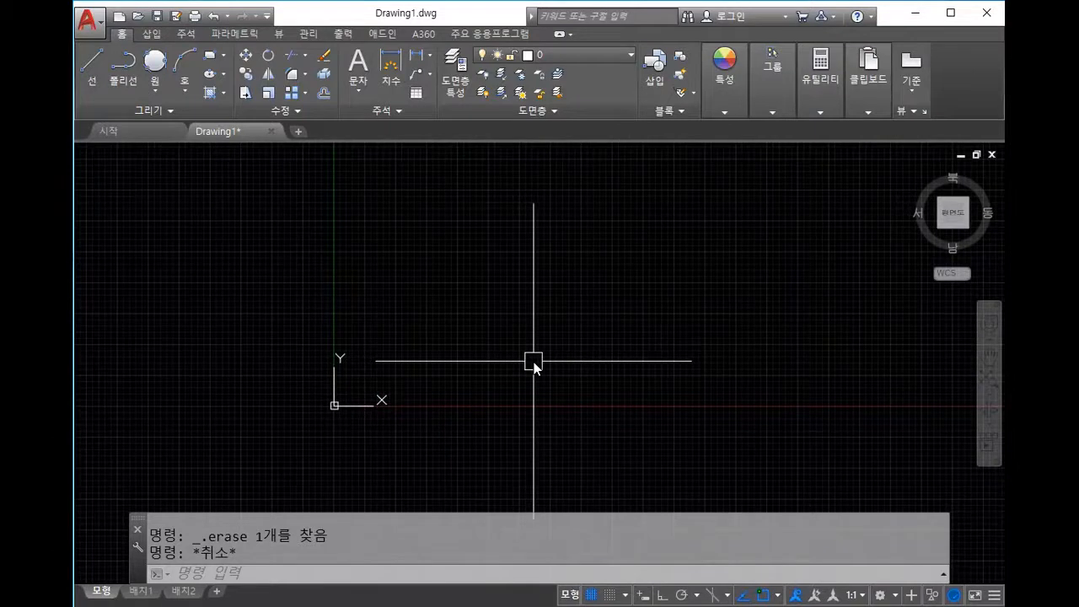
{"action": "key", "text": "Escape"}
{"action": "mouse_move", "coordinate": [533, 362]}
{"action": "middle_mouse_down"}
{"action": "mouse_move", "coordinate": [416, 381]}
{"action": "mouse_move", "coordinate": [520, 408]}
{"action": "middle_mouse_up"}
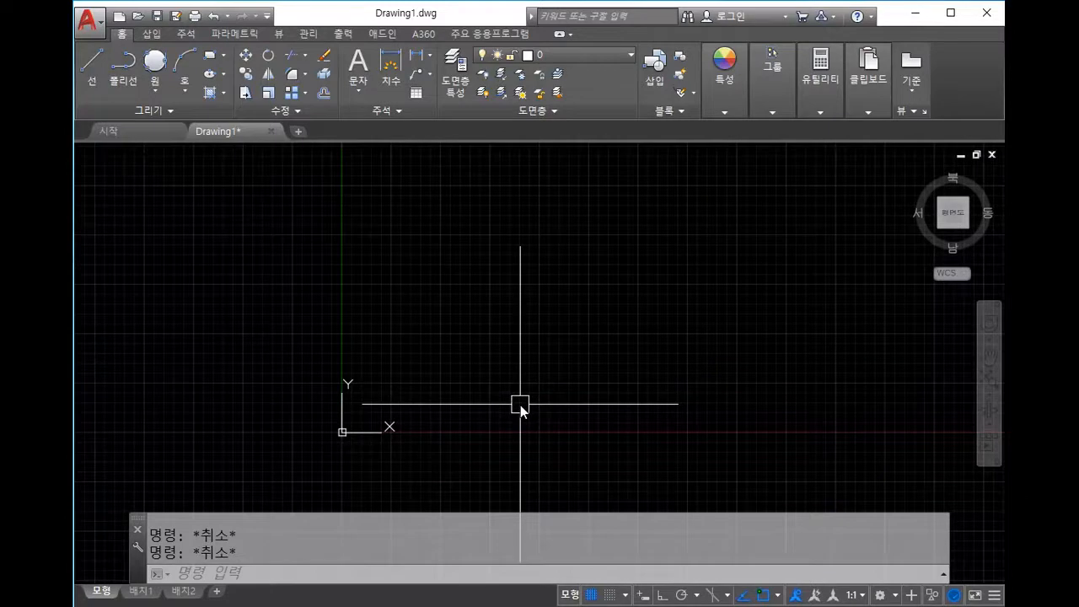
Step: Start a line at 100,100 and draw the bottom edge to 200,100
{"action": "type", "text": "l"}
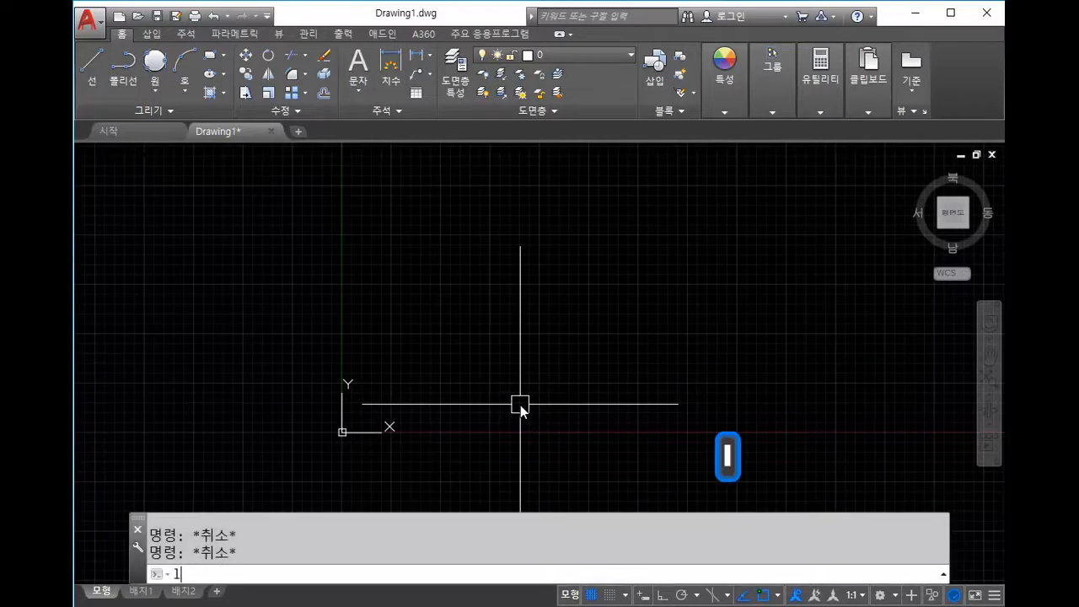
{"action": "key", "text": "space"}
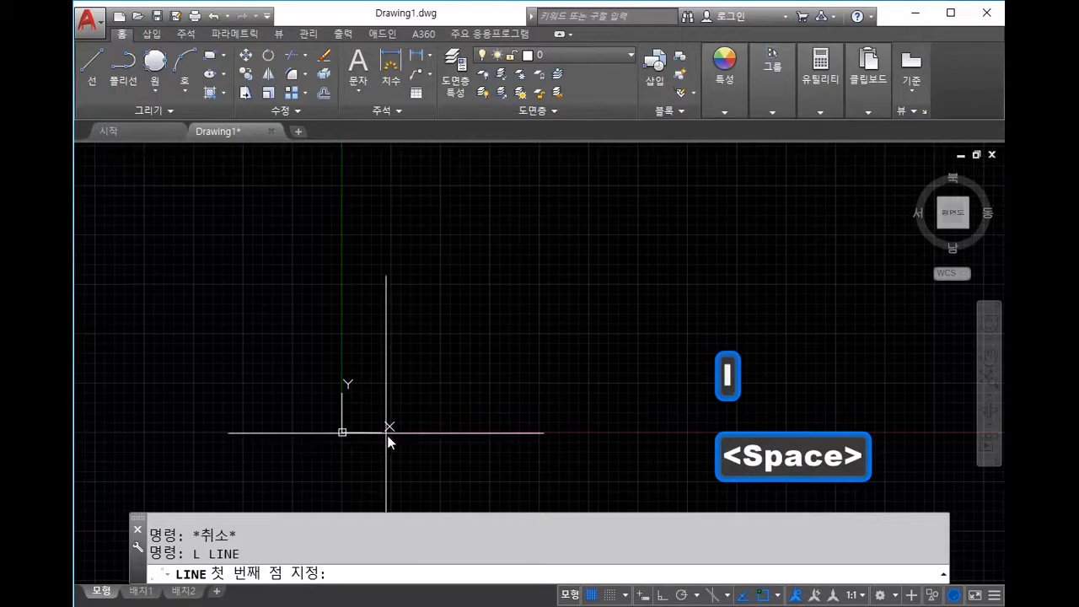
{"action": "type", "text": "10"}
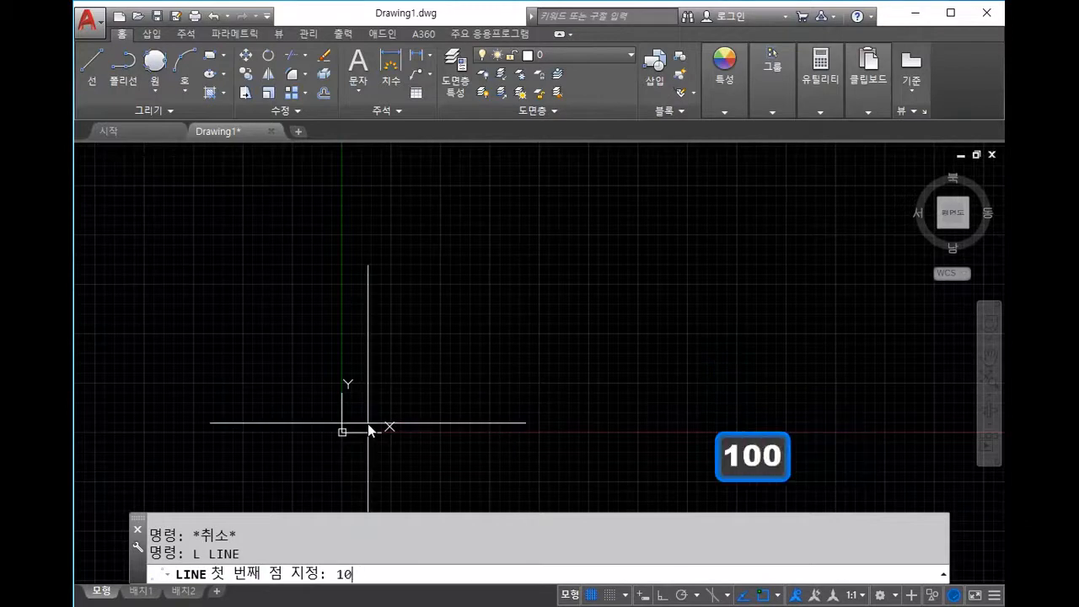
{"action": "type", "text": "0,100"}
{"action": "key", "text": "Return"}
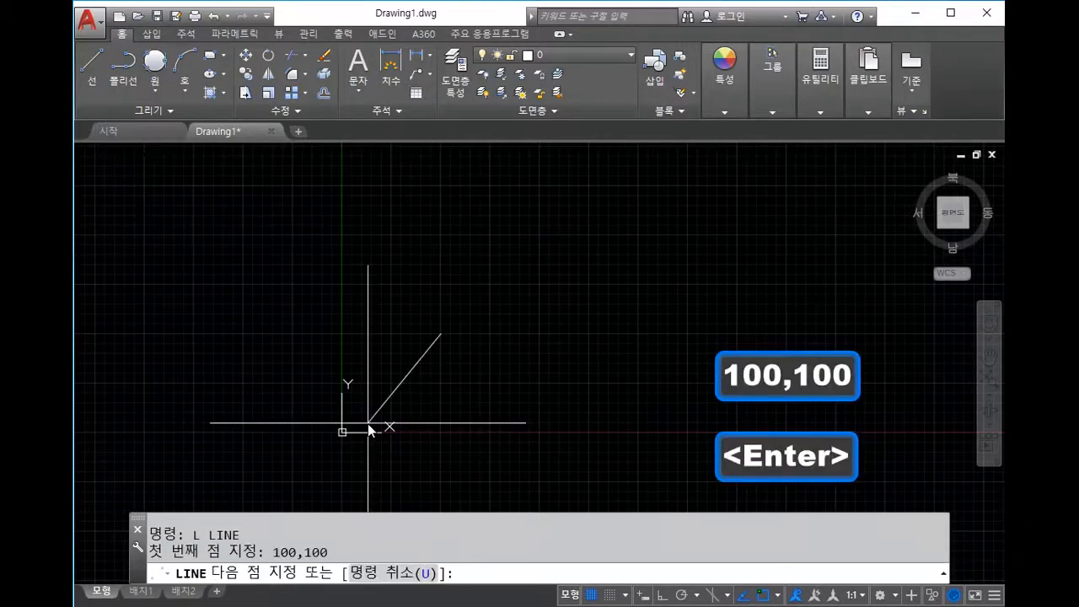
{"action": "type", "text": "200,"}
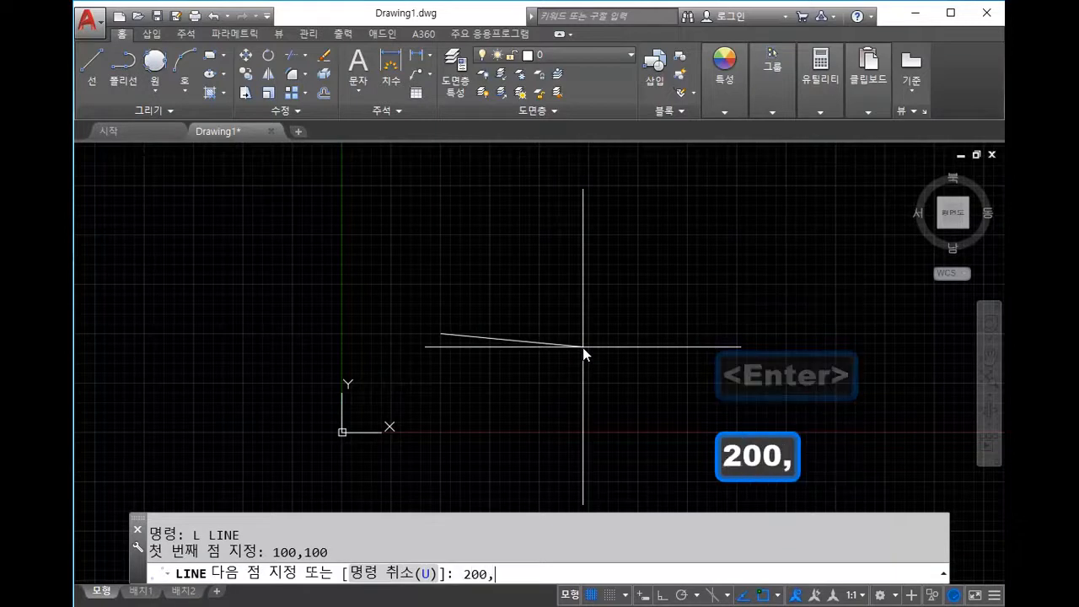
{"action": "type", "text": "100"}
{"action": "key", "text": "Return"}
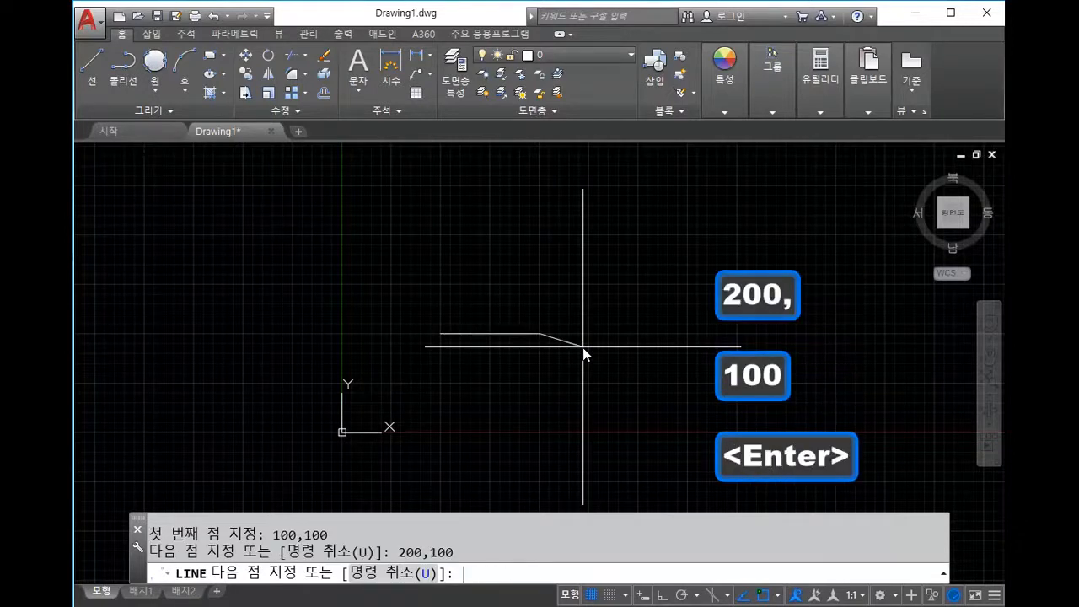
Step: Continue through 200,200 and 100,200, closing the square at the starting corner
{"action": "type", "text": "200,20"}
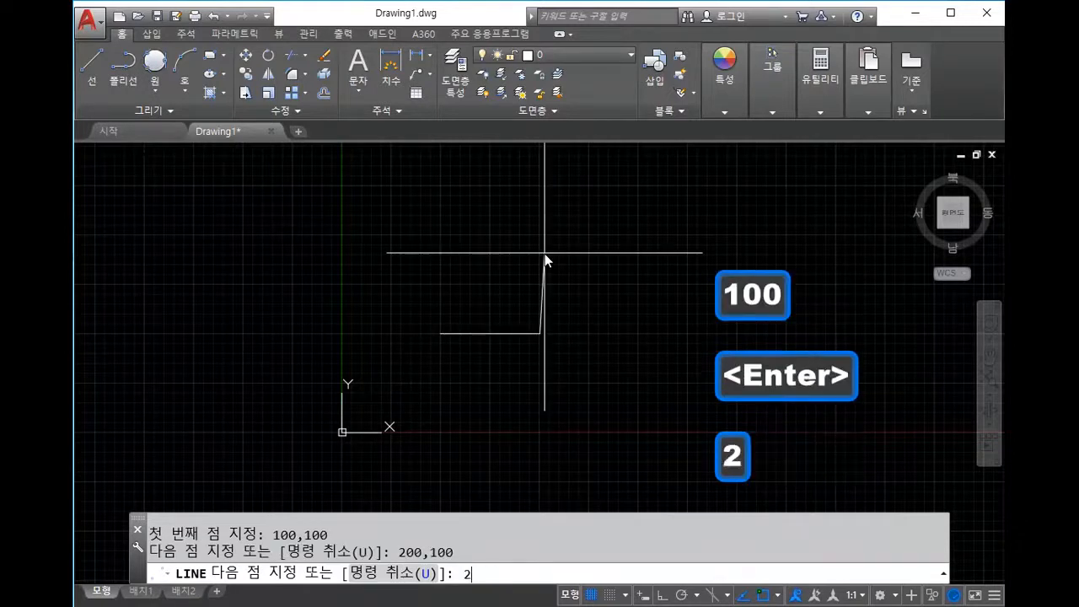
{"action": "type", "text": "0"}
{"action": "key", "text": "Return"}
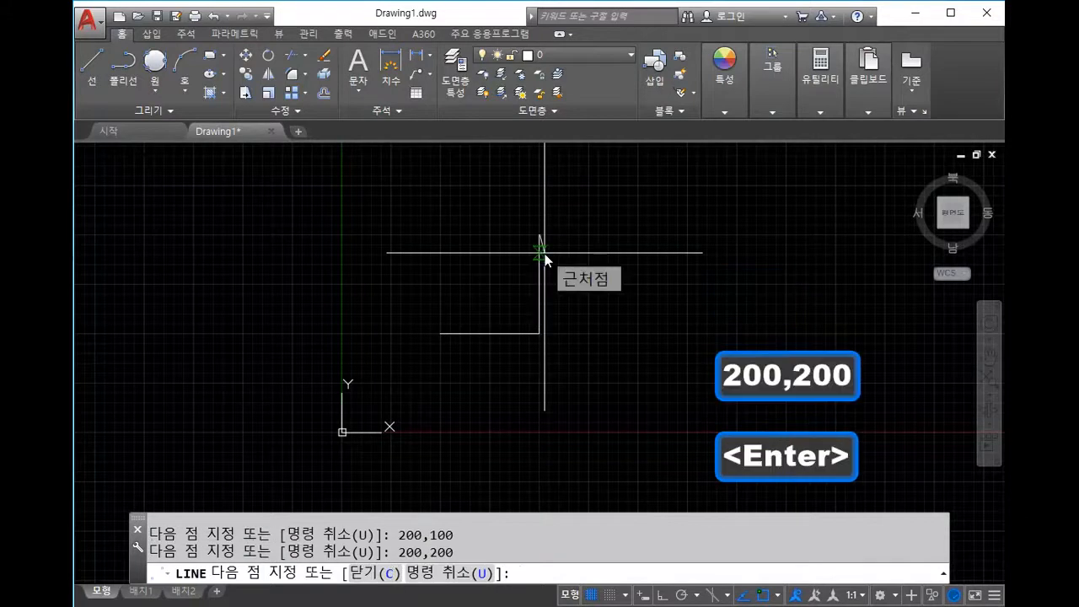
{"action": "type", "text": "100,1"}
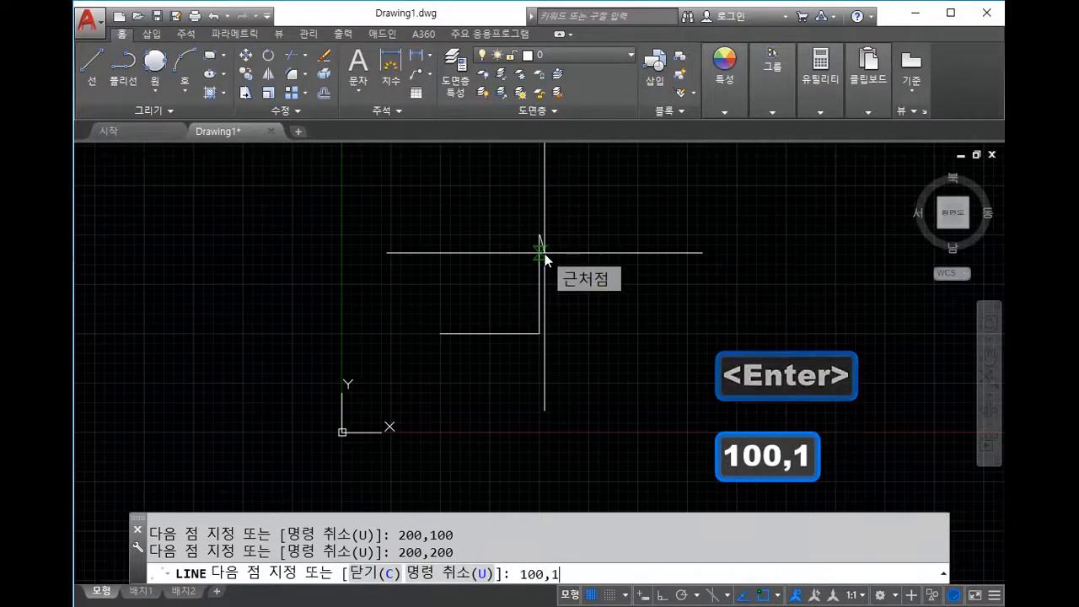
{"action": "key", "text": "BackSpace"}
{"action": "type", "text": "200"}
{"action": "key", "text": "Return"}
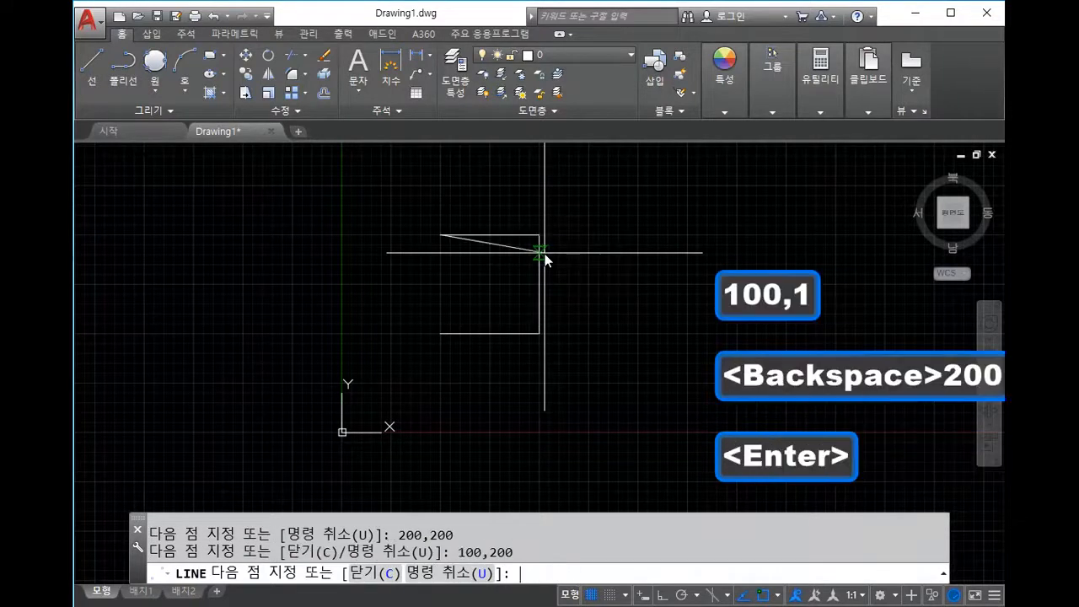
{"action": "left_click", "coordinate": [441, 333]}
{"action": "key", "text": "Escape"}
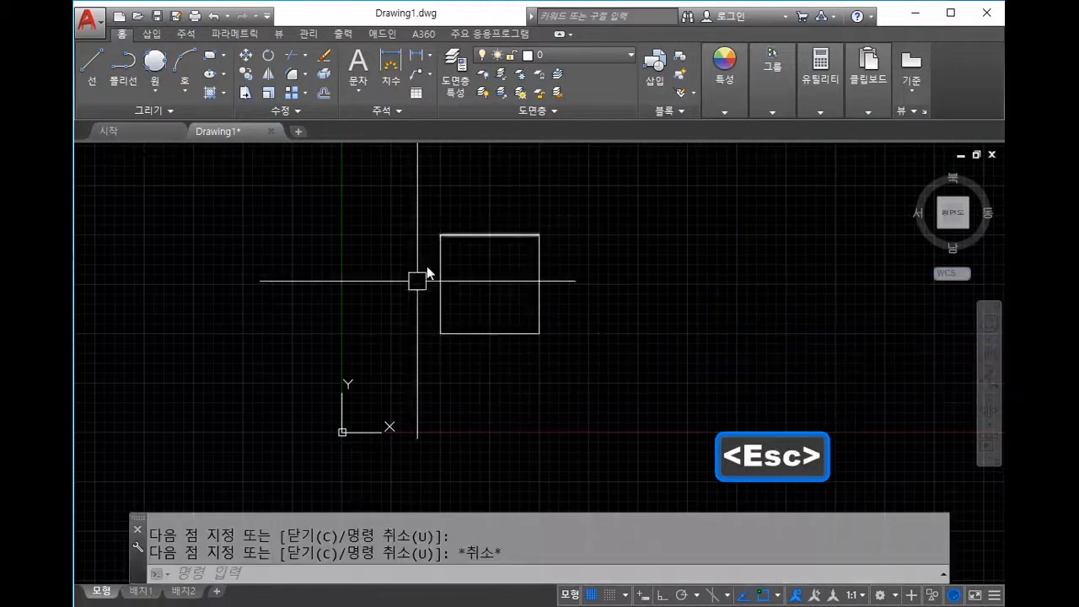
Step: Draw a radius-100 circle centred on the square's top-right corner
{"action": "mouse_move", "coordinate": [620, 276]}
{"action": "middle_mouse_down"}
{"action": "mouse_move", "coordinate": [450, 369]}
{"action": "mouse_move", "coordinate": [506, 296]}
{"action": "middle_mouse_up"}
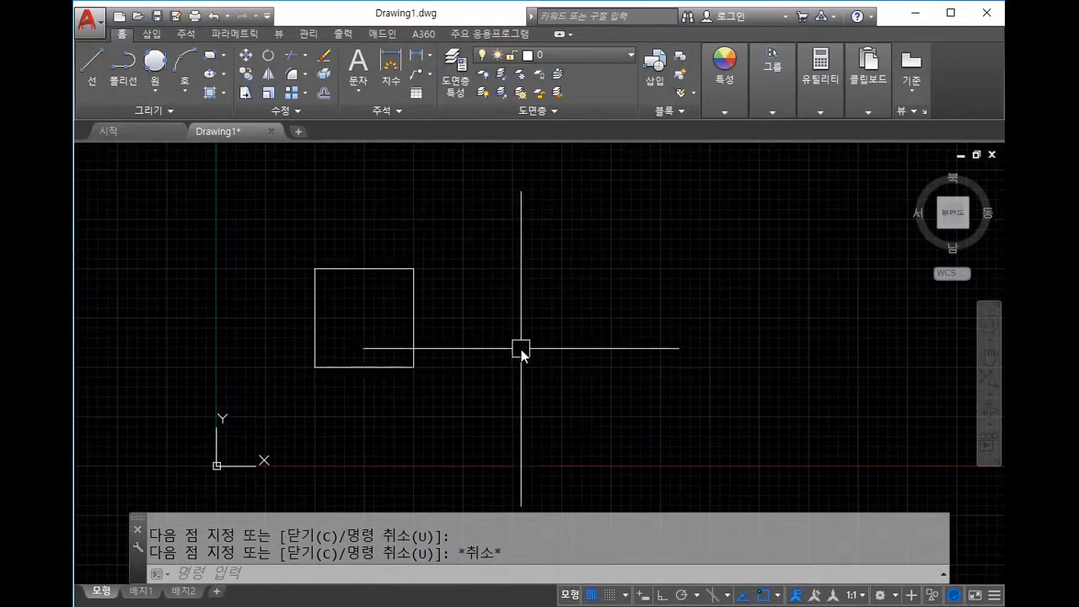
{"action": "type", "text": "c"}
{"action": "key", "text": "space"}
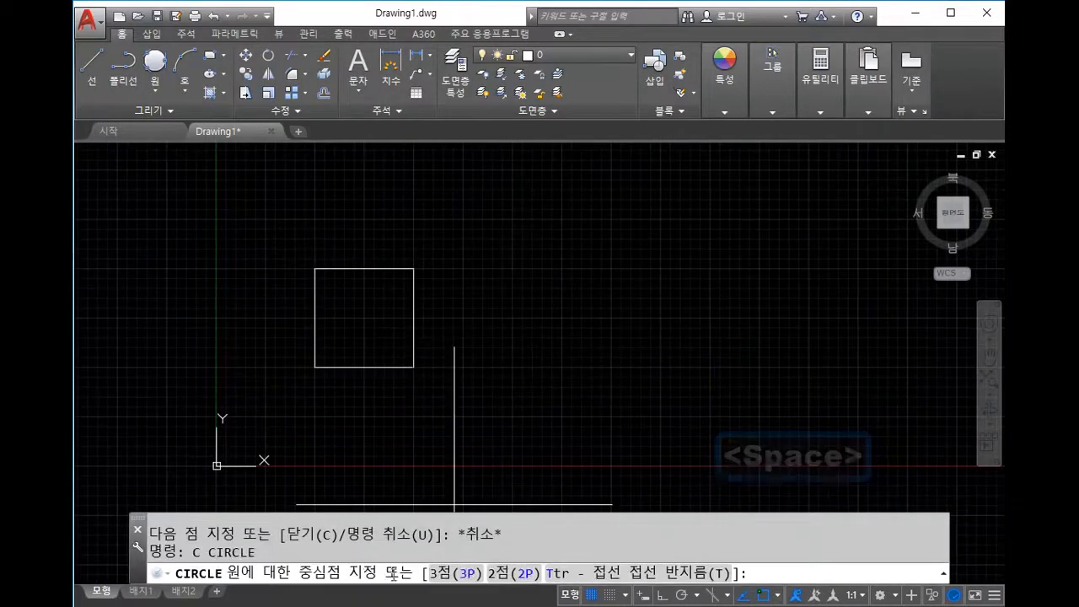
{"action": "left_click", "coordinate": [410, 265]}
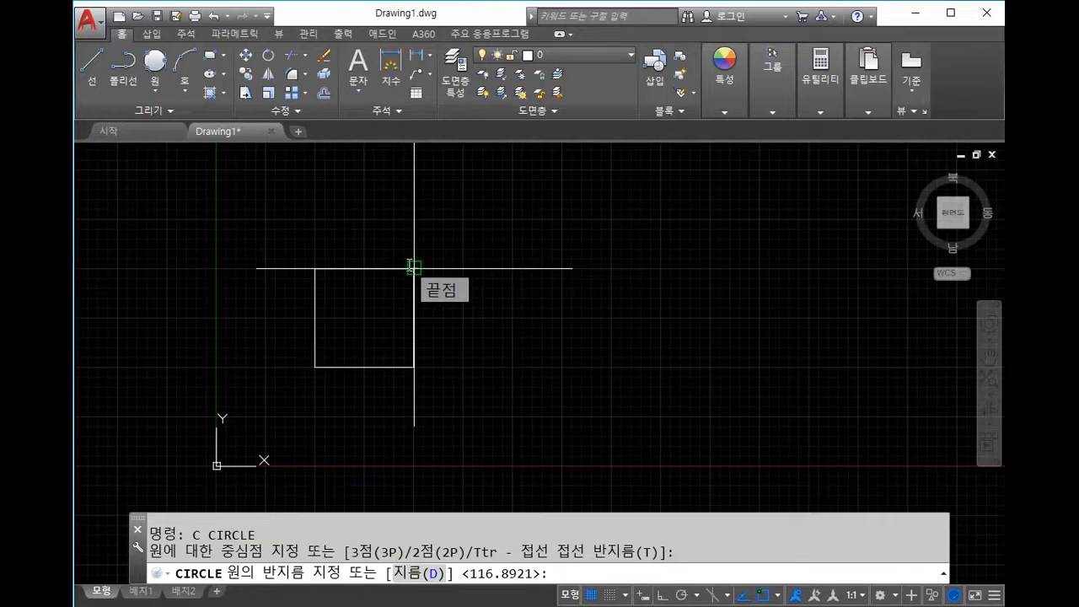
{"action": "type", "text": "100"}
{"action": "key", "text": "space"}
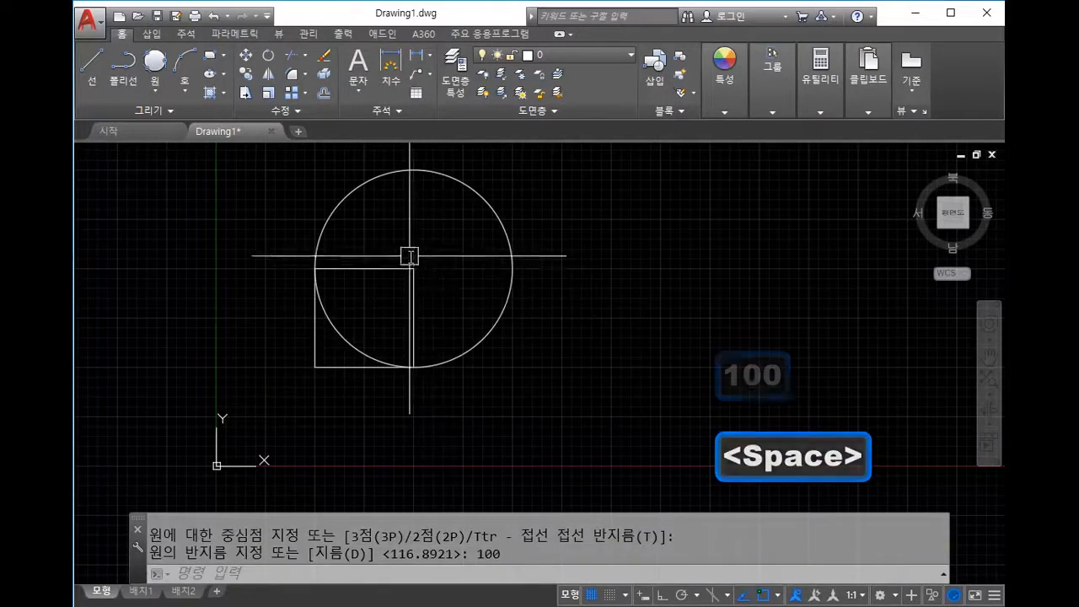
{"action": "middle_click_drag", "start_coordinate": [493, 274], "coordinate": [518, 296]}
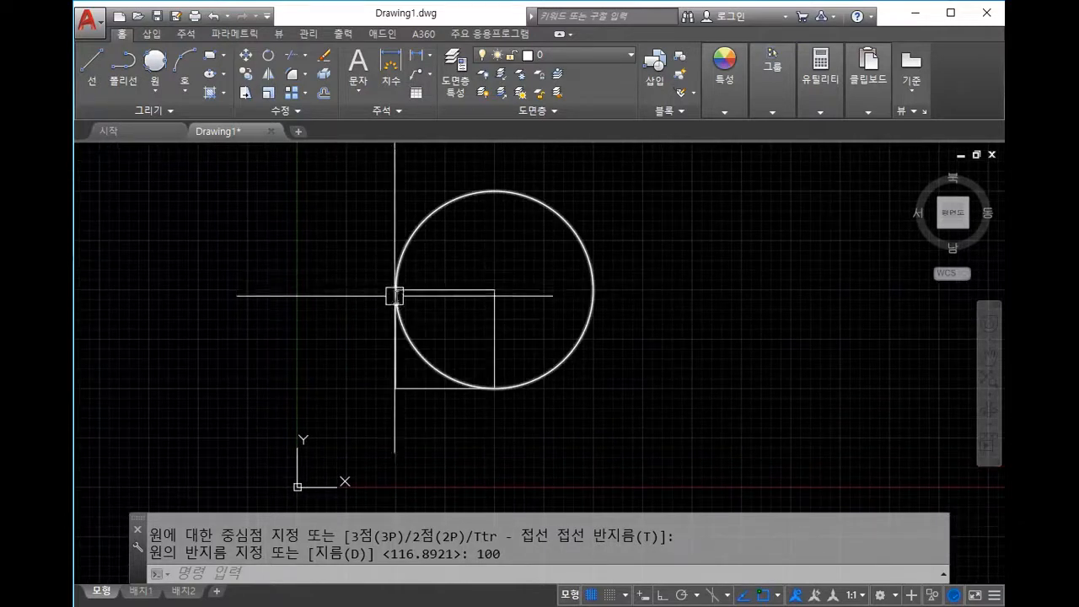
{"action": "scroll", "coordinate": [390, 294], "scroll_direction": "up", "scroll_amount": 3}
{"action": "middle_click_drag", "start_coordinate": [480, 424], "coordinate": [585, 370]}
{"action": "scroll", "coordinate": [585, 370], "scroll_direction": "up", "scroll_amount": 2}
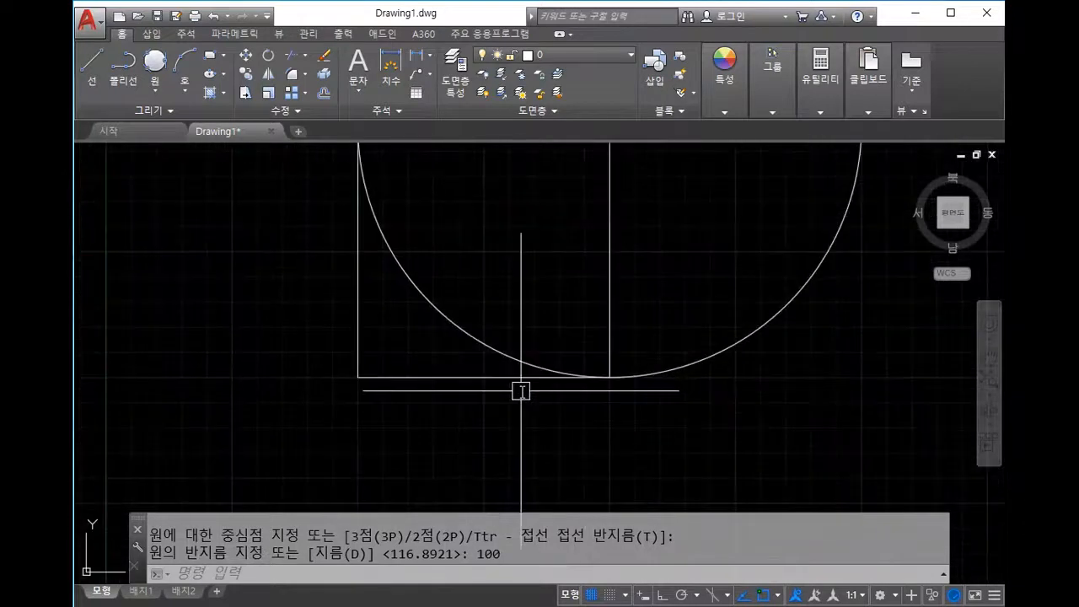
{"action": "key", "text": "space"}
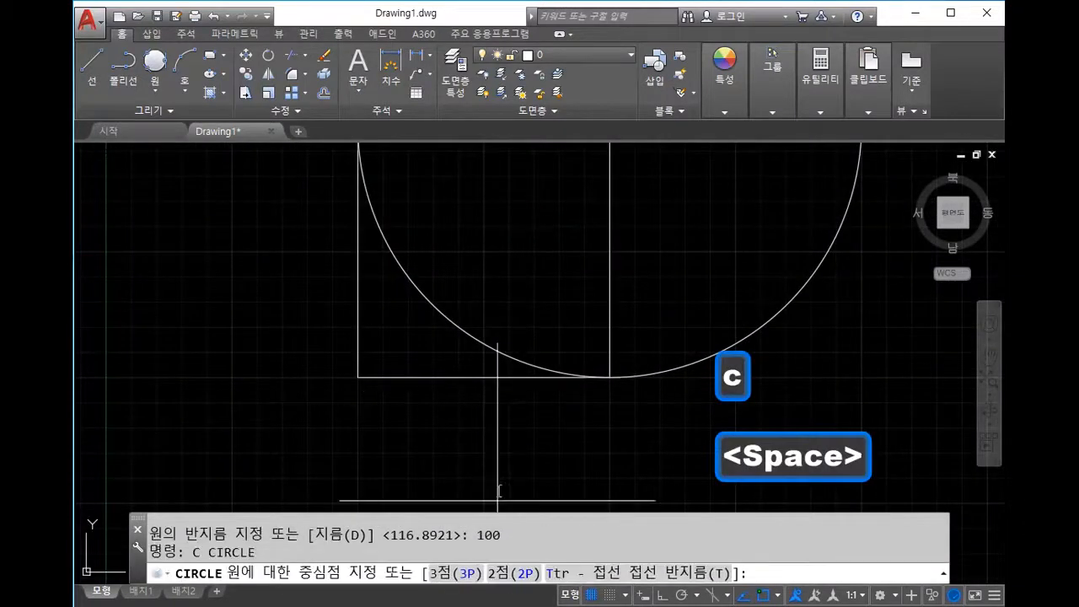
Step: Draw a 2P circle from the square's bottom-left corner to its bottom-right corner
{"action": "left_click", "coordinate": [524, 575]}
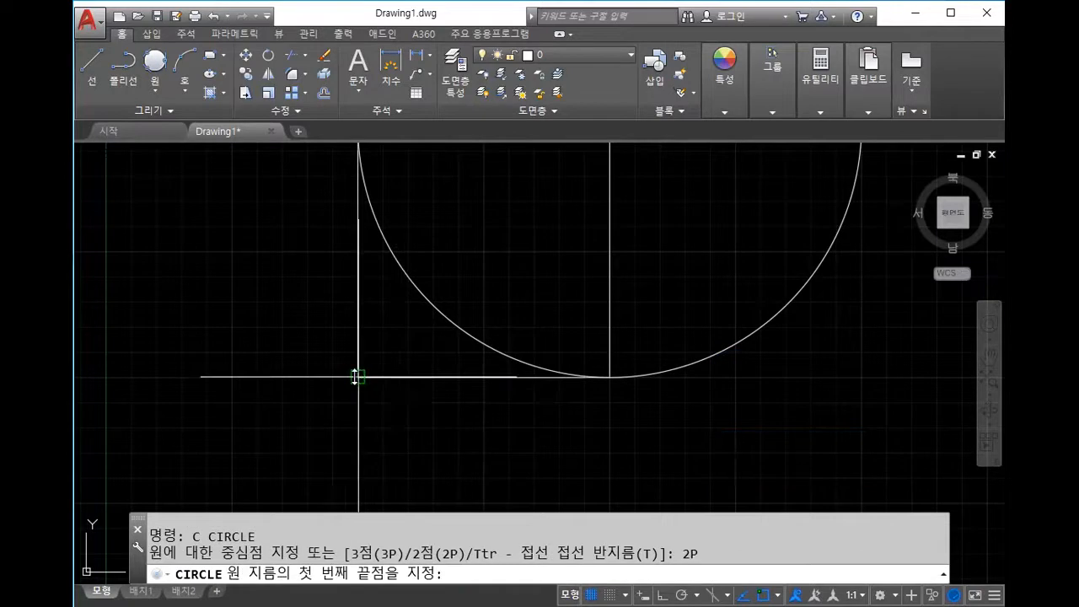
{"action": "left_click", "coordinate": [357, 376]}
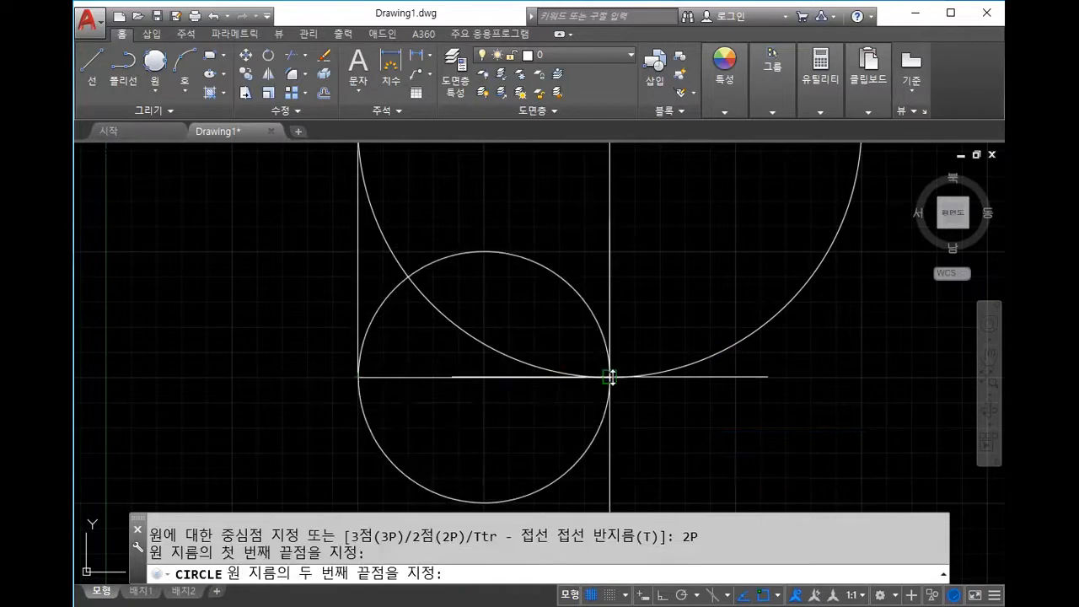
{"action": "left_click", "coordinate": [609, 376]}
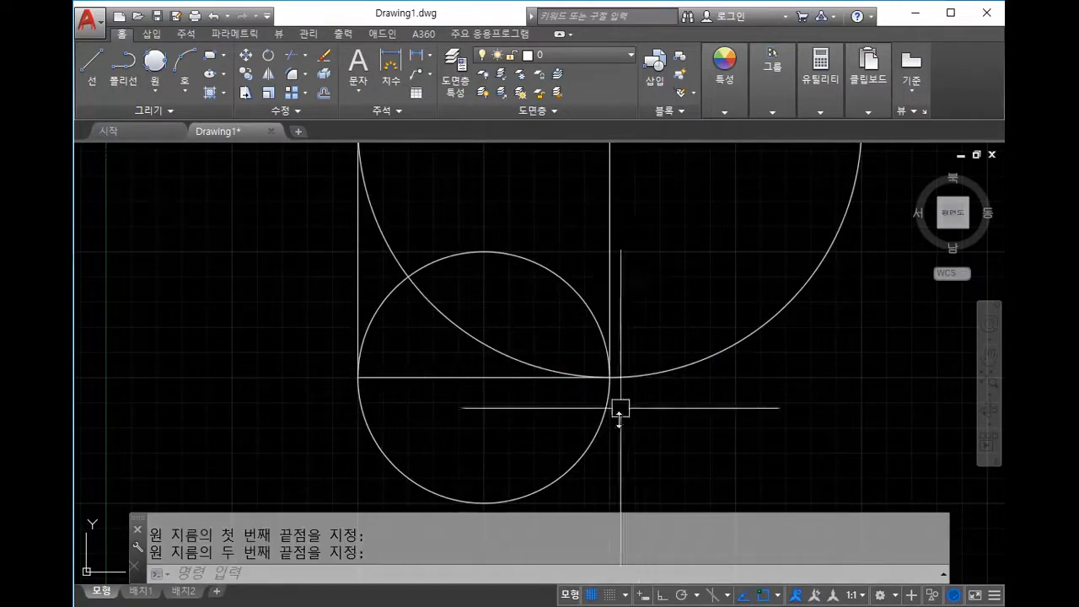
{"action": "scroll", "coordinate": [458, 290], "scroll_direction": "down", "scroll_amount": 3}
{"action": "scroll", "coordinate": [480, 362], "scroll_direction": "up", "scroll_amount": 2}
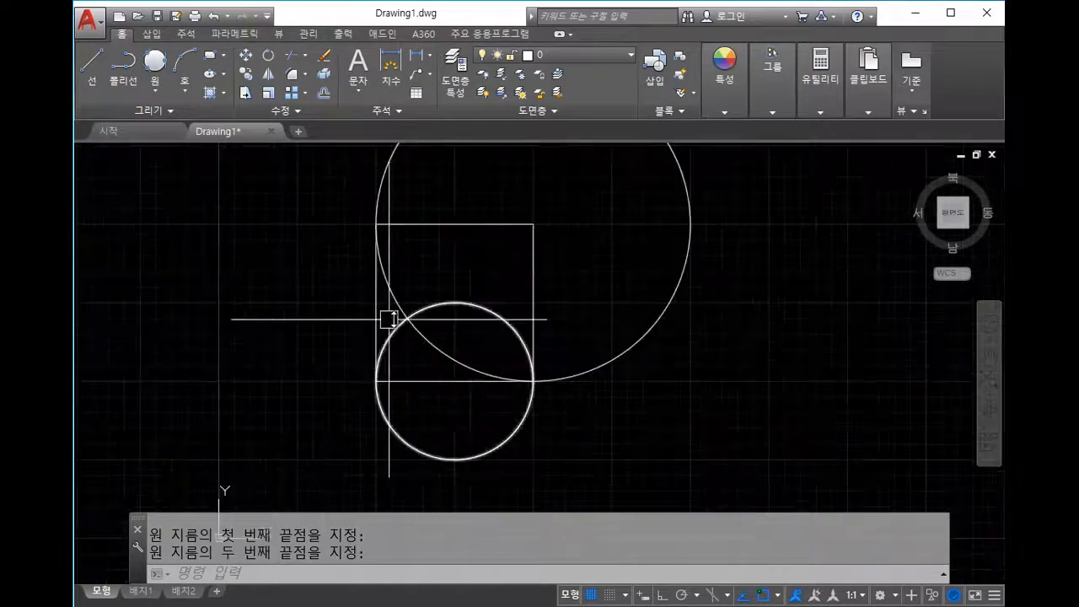
{"action": "middle_click_drag", "start_coordinate": [523, 402], "coordinate": [588, 378]}
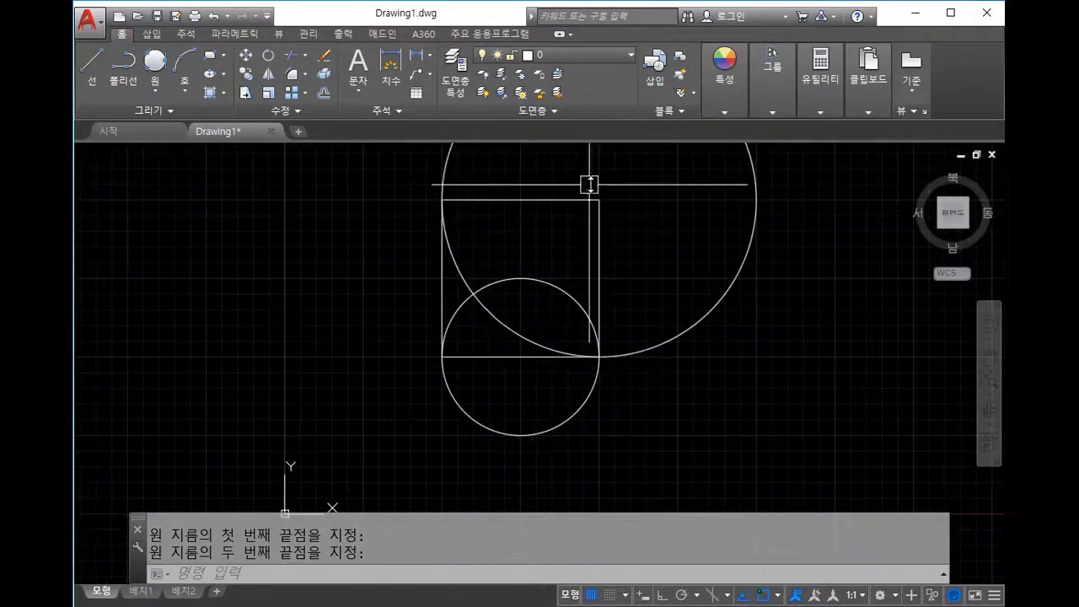
{"action": "mouse_move", "coordinate": [609, 245]}
{"action": "middle_mouse_down"}
{"action": "mouse_move", "coordinate": [540, 382]}
{"action": "mouse_move", "coordinate": [583, 281]}
{"action": "middle_mouse_up"}
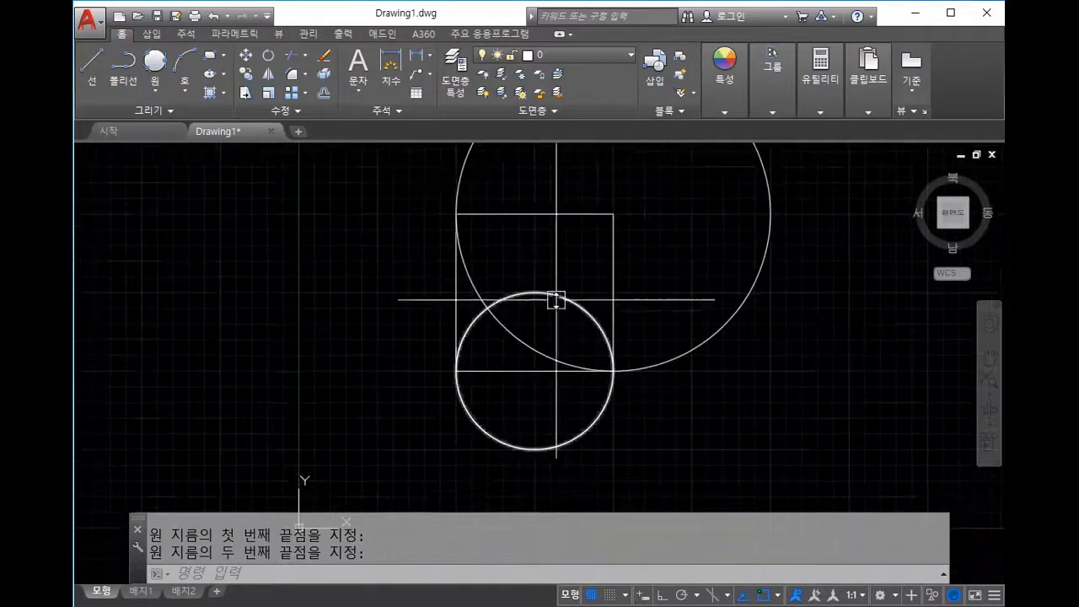
{"action": "scroll", "coordinate": [641, 352], "scroll_direction": "down", "scroll_amount": 4}
{"action": "middle_click_drag", "start_coordinate": [682, 337], "coordinate": [689, 290]}
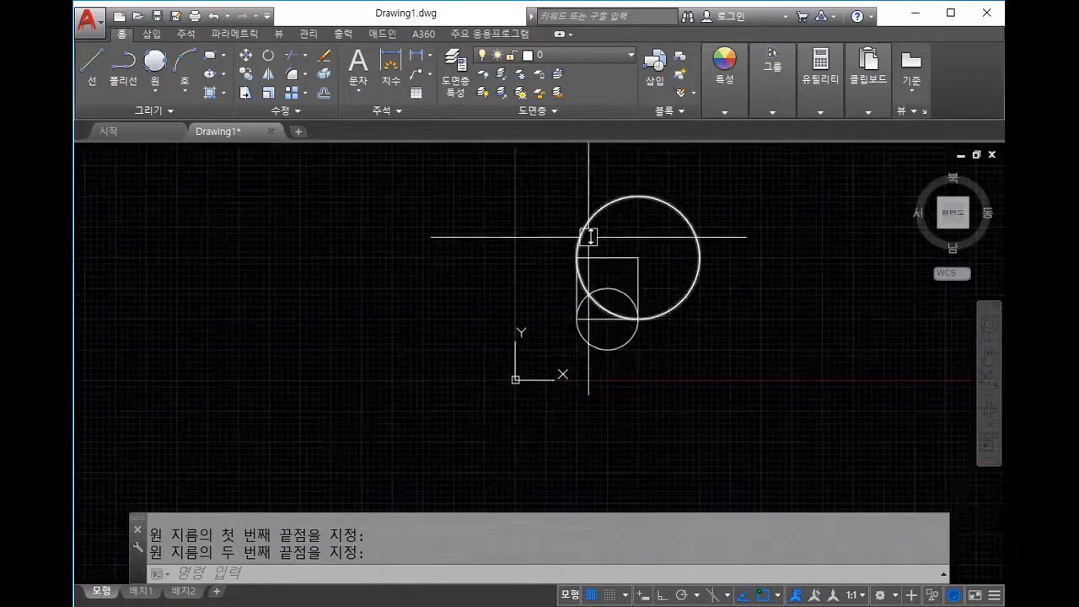
{"action": "scroll", "coordinate": [629, 320], "scroll_direction": "up", "scroll_amount": 2}
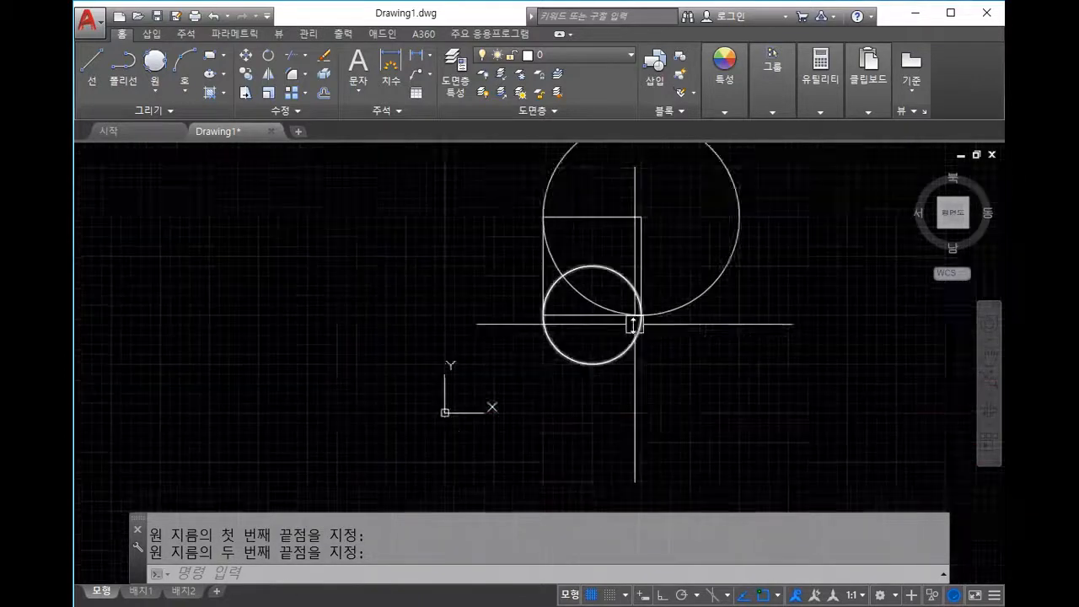
{"action": "middle_click_drag", "start_coordinate": [629, 320], "coordinate": [574, 405]}
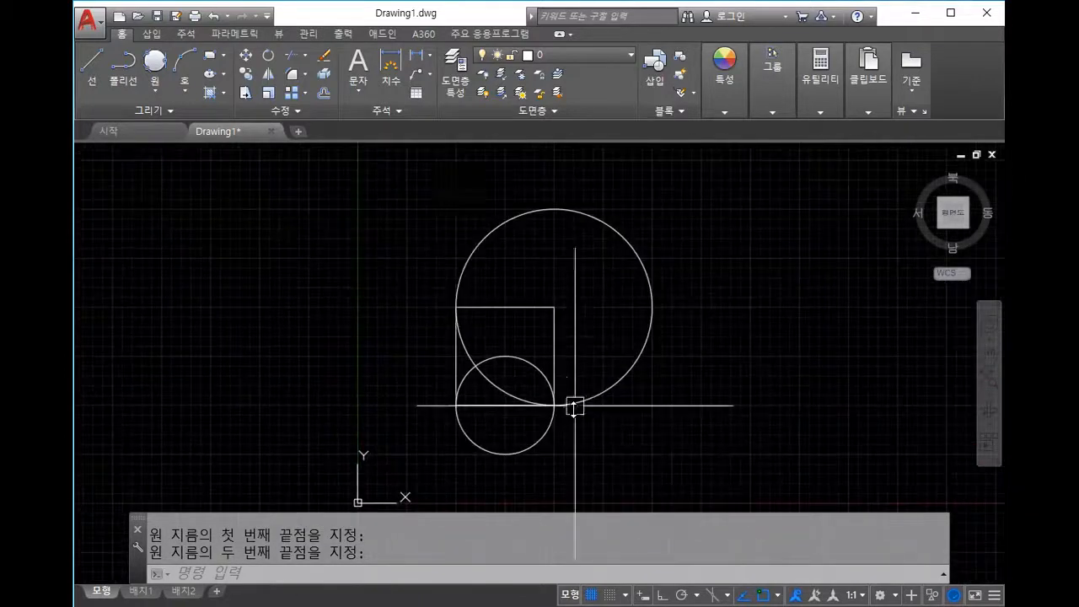
Step: Save As to the Desktop, entering the student ID and name as the file name
{"action": "left_click", "coordinate": [92, 30]}
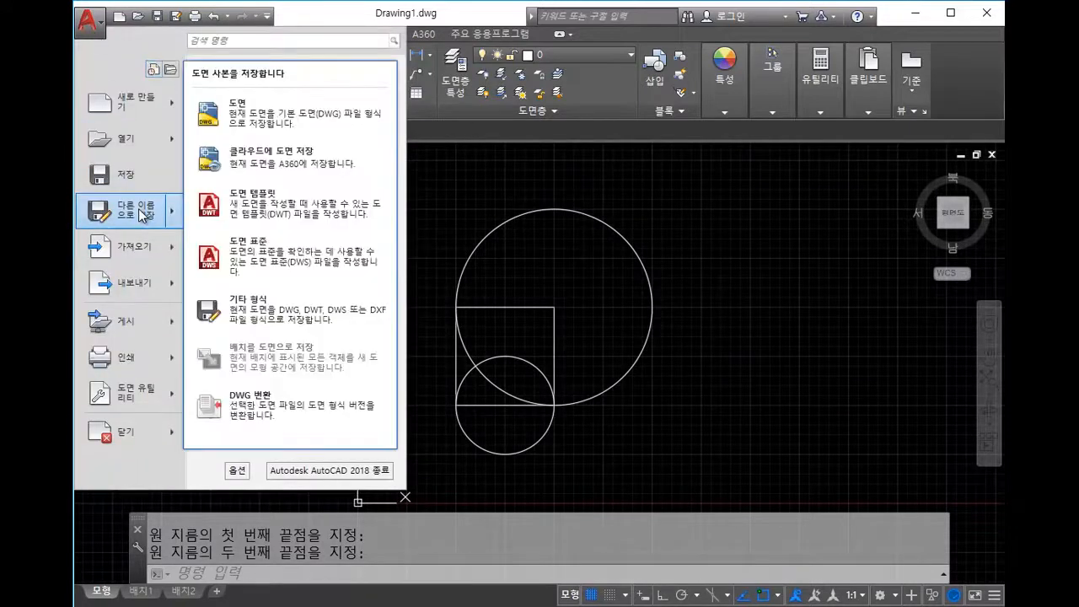
{"action": "left_click", "coordinate": [140, 212]}
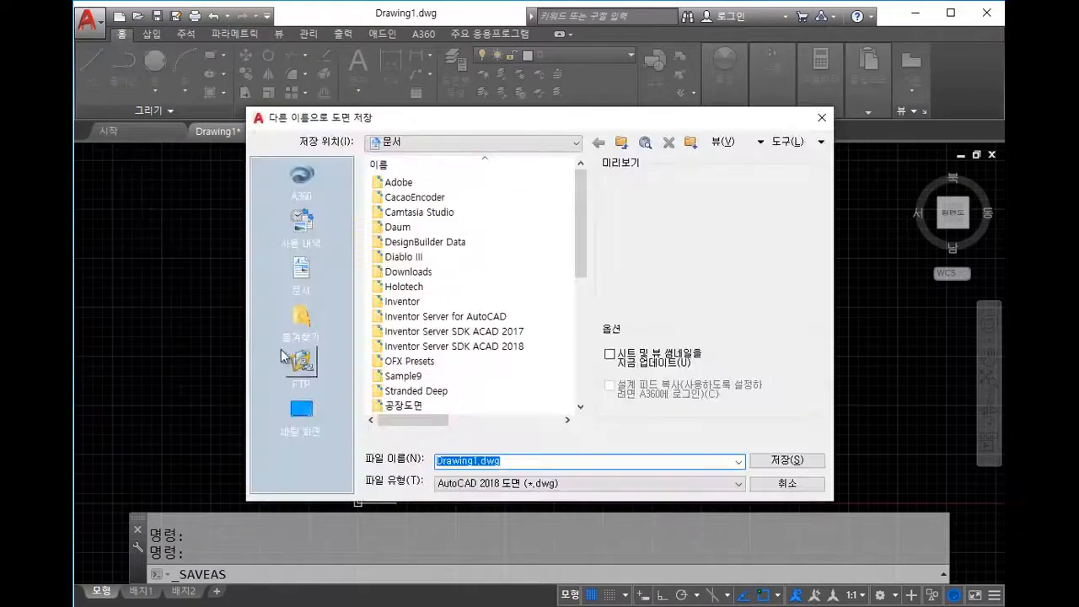
{"action": "left_click", "coordinate": [319, 433]}
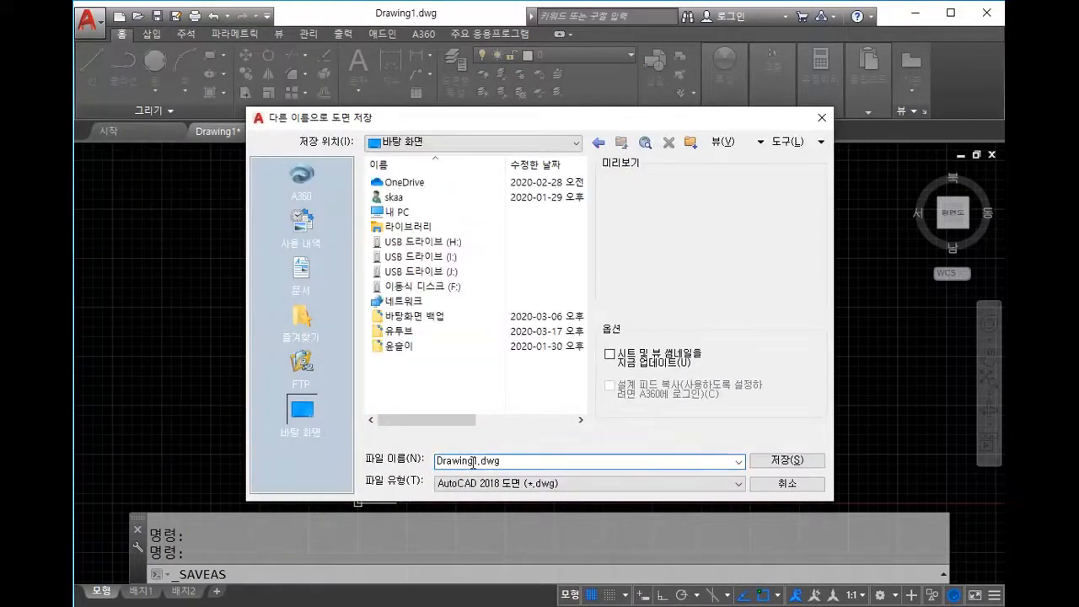
{"action": "key", "text": "Delete"}
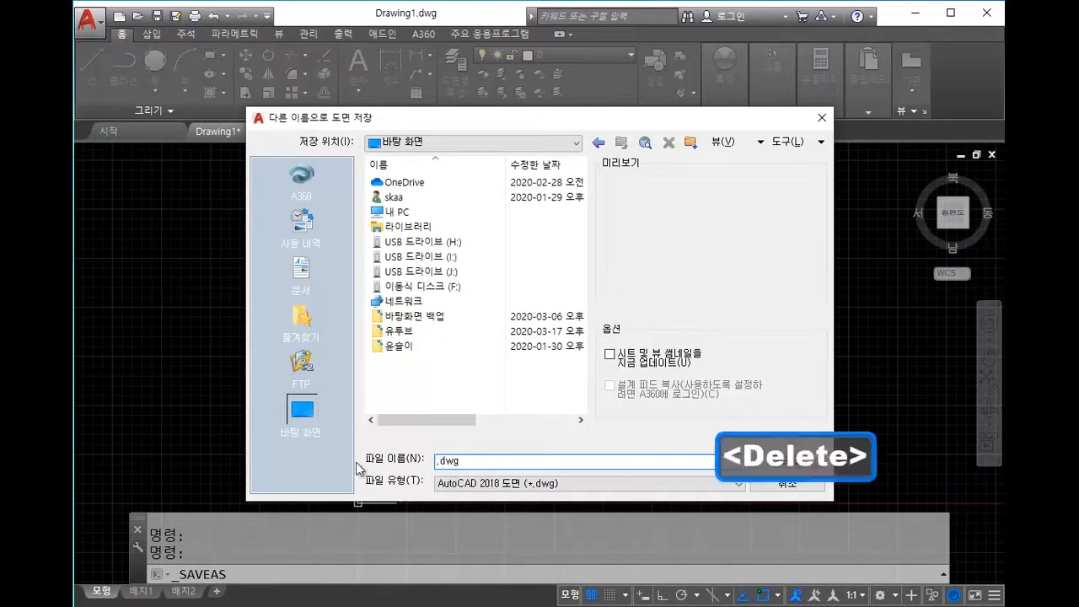
{"action": "key", "text": "Insert"}
{"action": "key", "text": "BackSpace"}
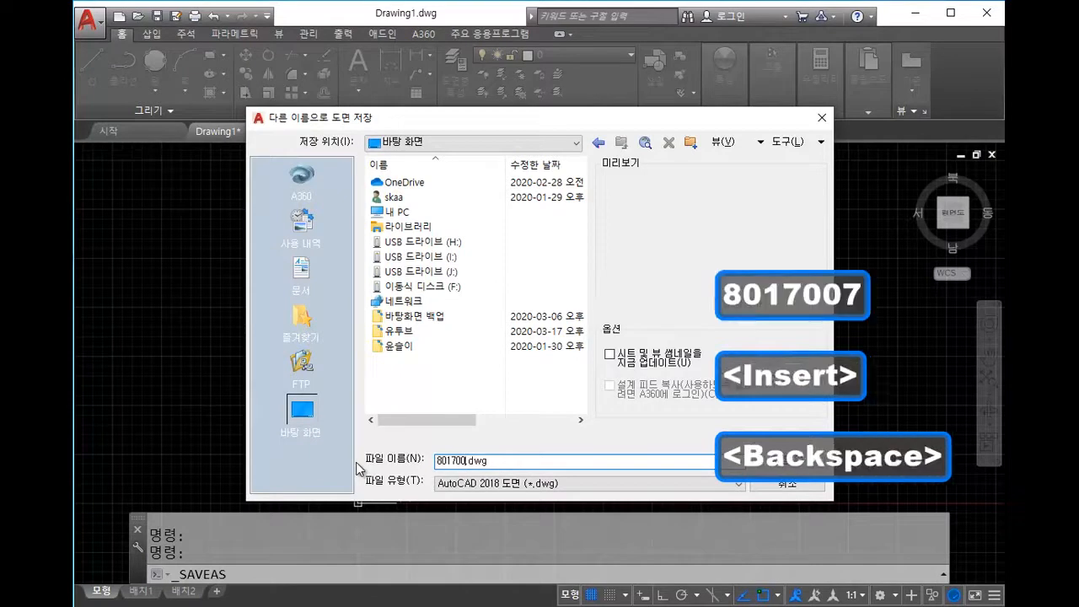
{"action": "type", "text": "07 "}
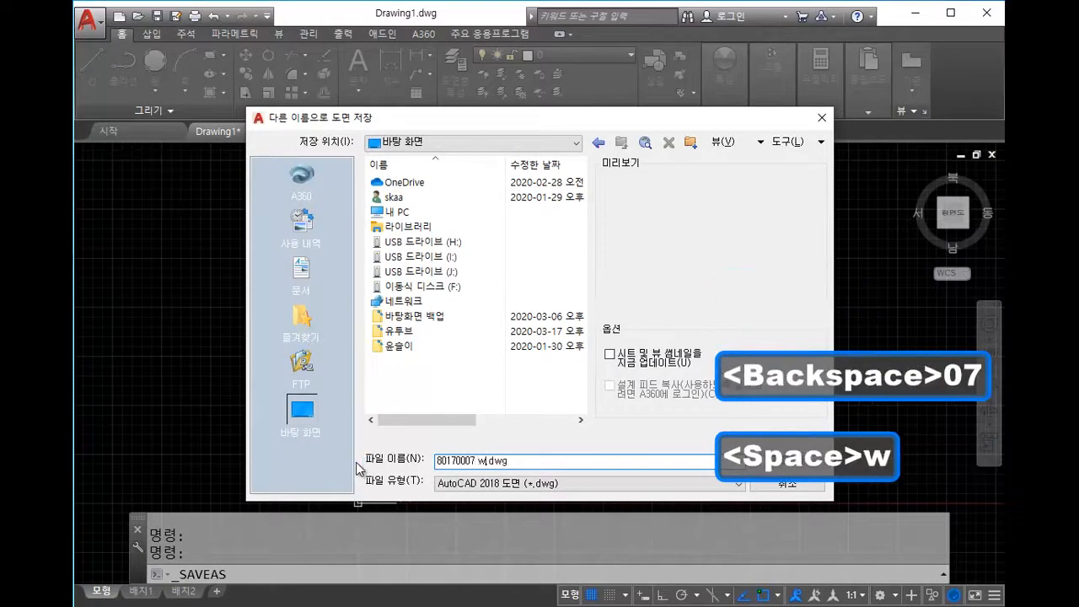
{"action": "type", "text": "wkjs"}
{"action": "key", "text": "BackSpace"}
{"action": "key", "text": "BackSpace"}
{"action": "key", "text": "BackSpace"}
{"action": "key", "text": "BackSpace"}
{"action": "key", "text": "Hangul"}
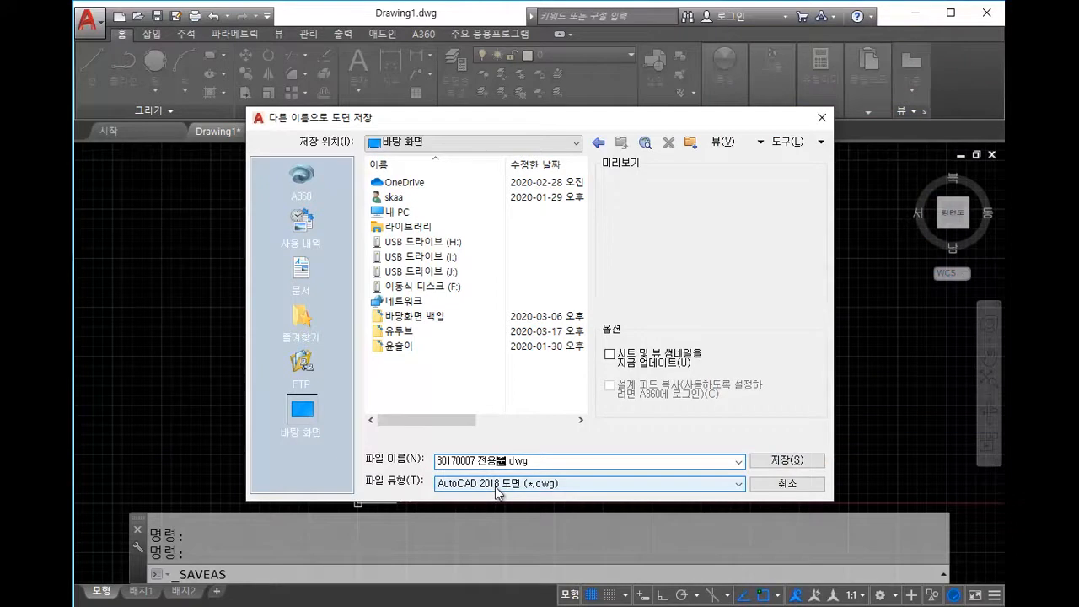
Step: Set the file type to AutoCAD 2013/LT2013 Drawing and save
{"action": "left_click", "coordinate": [467, 484]}
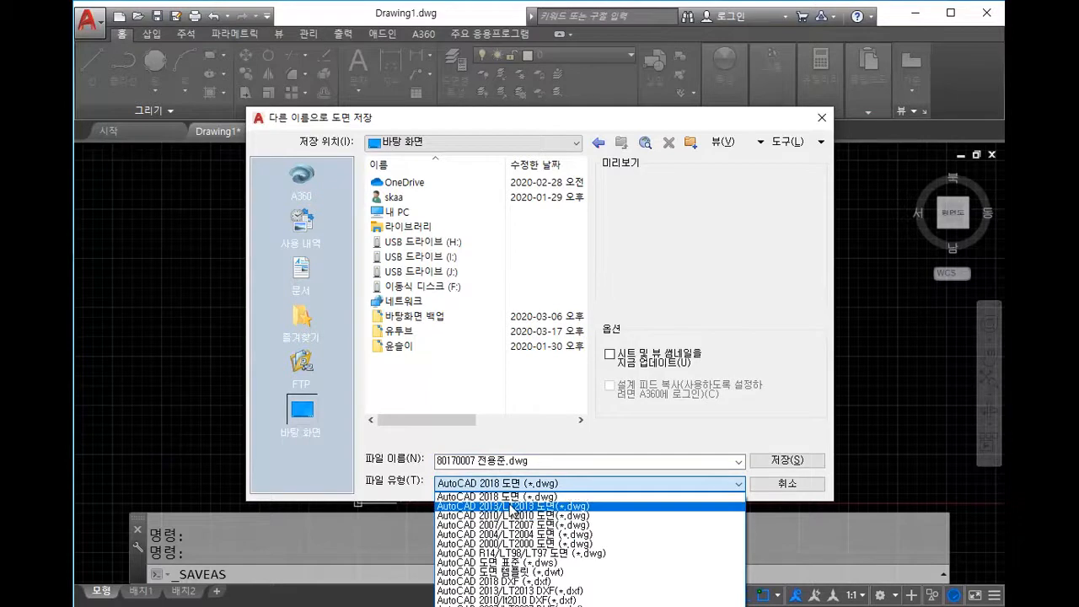
{"action": "left_click", "coordinate": [512, 507]}
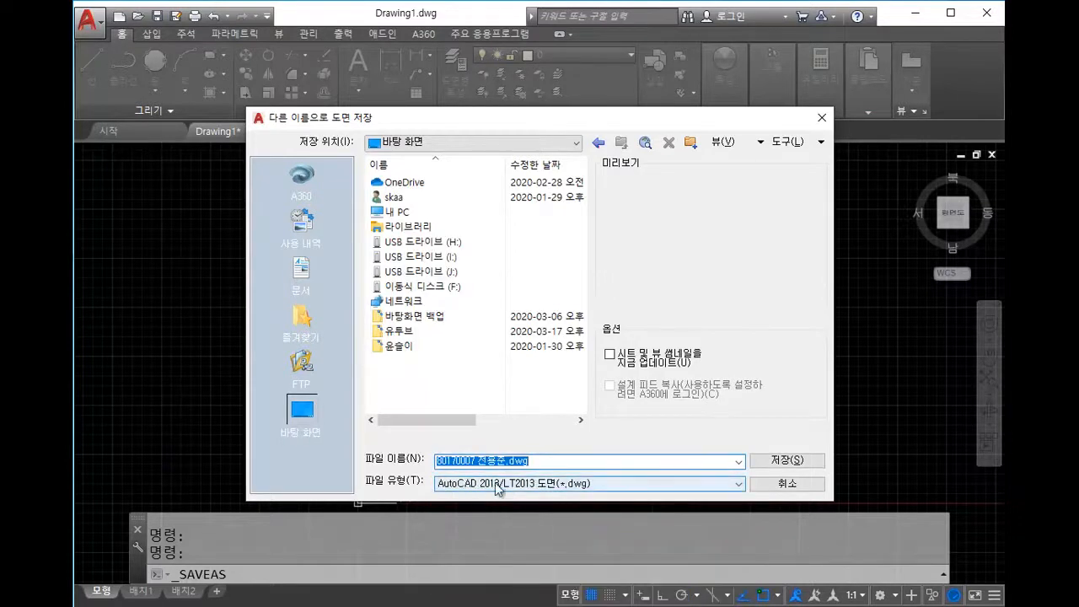
{"action": "left_click", "coordinate": [765, 463]}
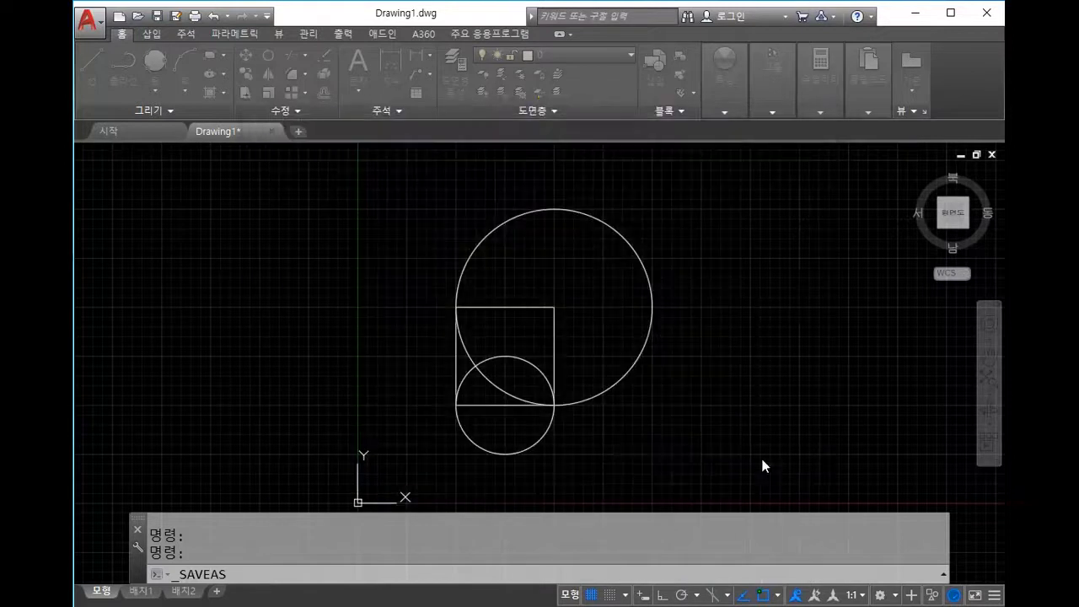